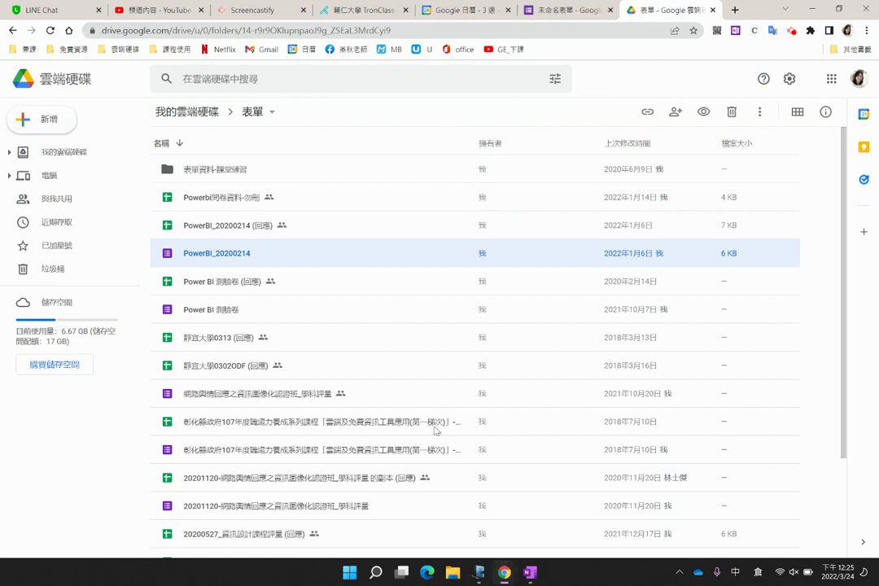
# - Switch to the Windows Journal note, underline 表單 in the 前台 column again, and handwrite 表單/試算表/上傳檔案 beneath 編輯者 in the 後台 column
pyautogui.click(480, 574)
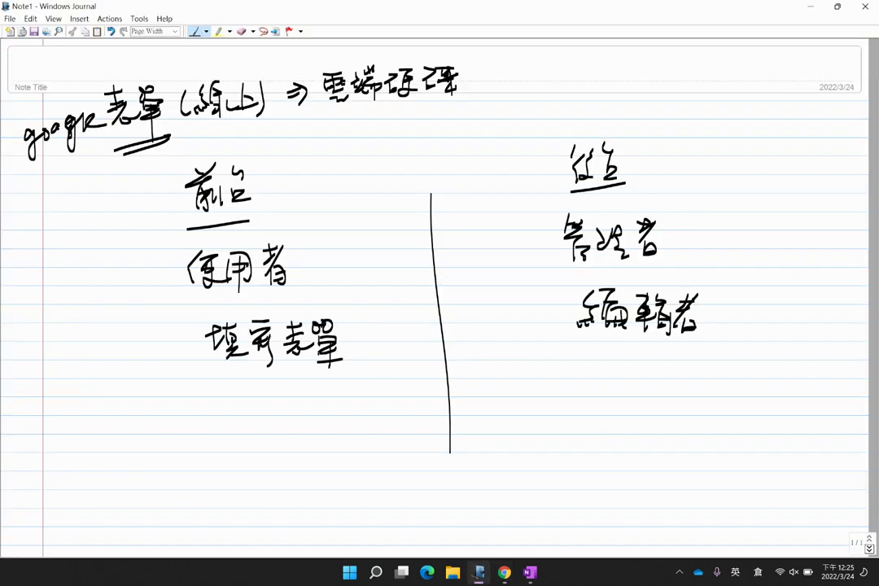
pyautogui.moveTo(290, 379); pyautogui.dragTo(340, 371)
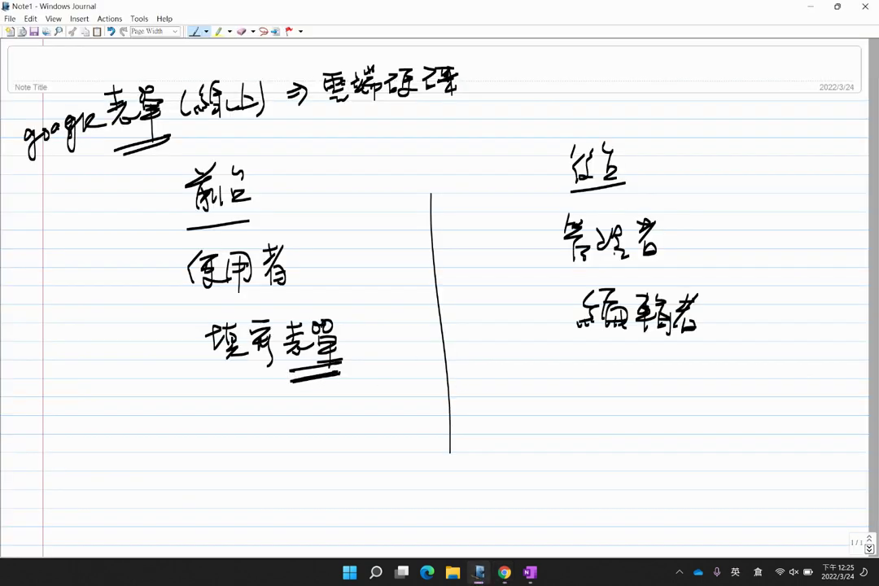
pyautogui.moveTo(556, 372)
pyautogui.mouseDown()
pyautogui.moveTo(562, 392)
pyautogui.moveTo(580, 399)
pyautogui.moveTo(583, 365)
pyautogui.moveTo(611, 389)
pyautogui.moveTo(603, 409)
pyautogui.mouseUp()
pyautogui.moveTo(632, 373); pyautogui.dragTo(618, 411)
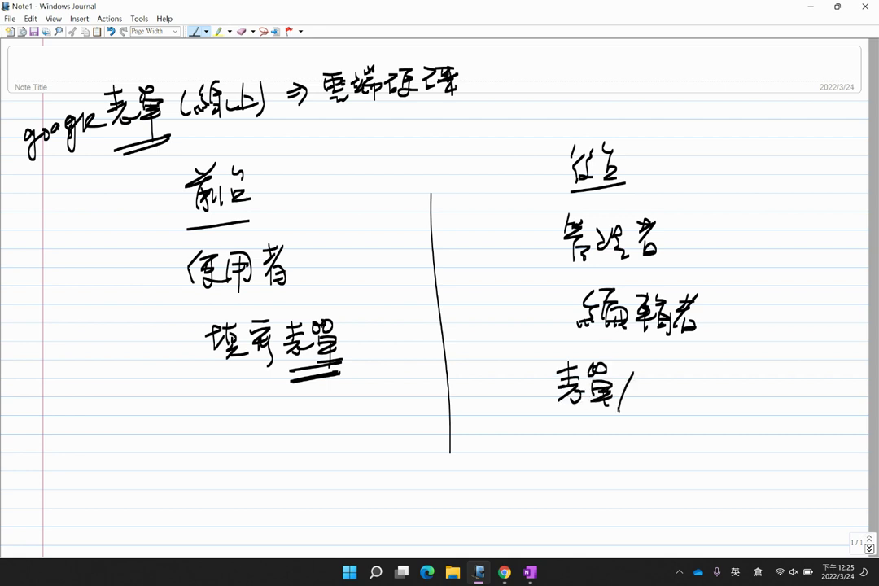
pyautogui.moveTo(645, 380)
pyautogui.mouseDown()
pyautogui.moveTo(658, 378)
pyautogui.moveTo(651, 401)
pyautogui.moveTo(662, 405)
pyautogui.moveTo(680, 389)
pyautogui.moveTo(697, 397)
pyautogui.moveTo(692, 409)
pyautogui.moveTo(737, 407)
pyautogui.mouseUp()
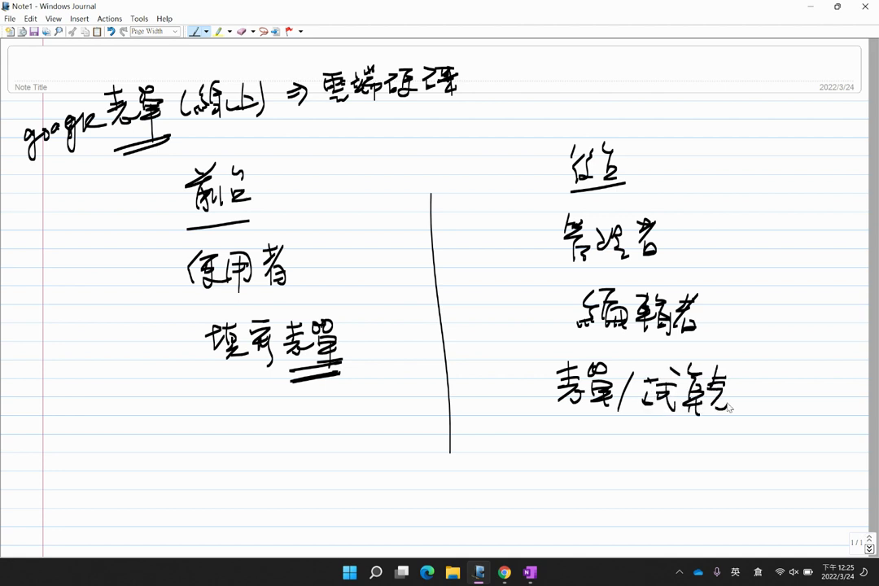
pyautogui.moveTo(759, 373); pyautogui.dragTo(743, 419)
pyautogui.moveTo(774, 389)
pyautogui.mouseDown()
pyautogui.moveTo(802, 391)
pyautogui.moveTo(815, 403)
pyautogui.moveTo(782, 430)
pyautogui.moveTo(796, 434)
pyautogui.moveTo(790, 457)
pyautogui.moveTo(824, 442)
pyautogui.moveTo(828, 475)
pyautogui.moveTo(851, 459)
pyautogui.mouseUp()
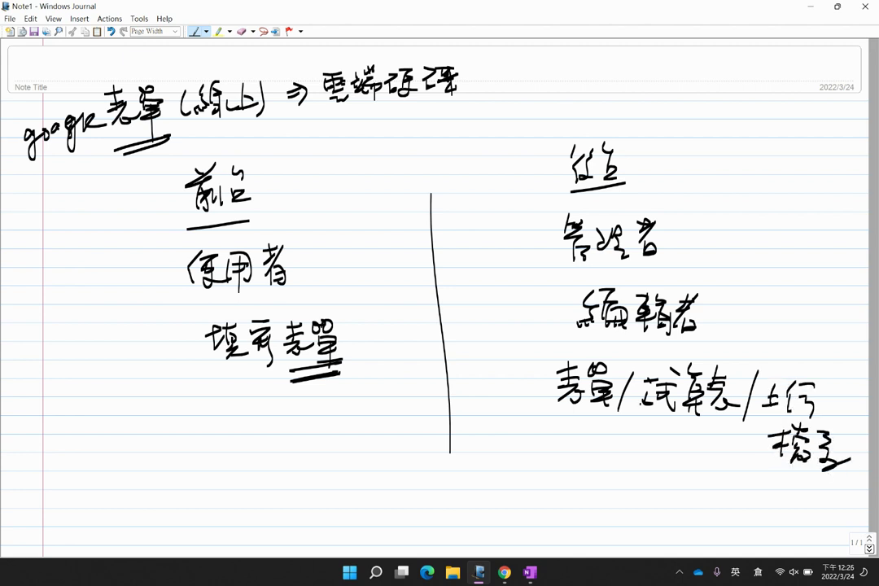
# - Highlight the handwritten words 試算表/上傳檔案 in yellow with the highlighter
pyautogui.click(218, 31)
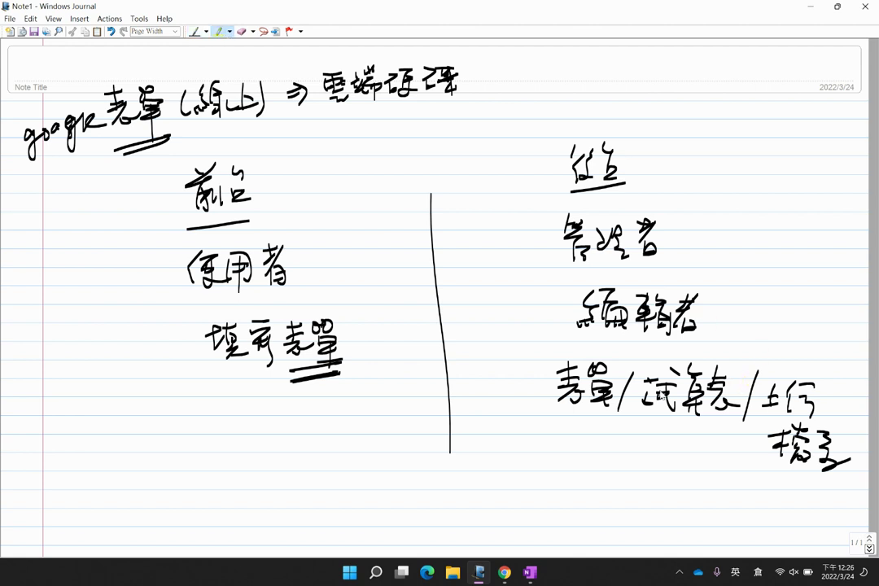
pyautogui.moveTo(647, 388); pyautogui.dragTo(818, 388)
pyautogui.moveTo(769, 443); pyautogui.dragTo(831, 444)
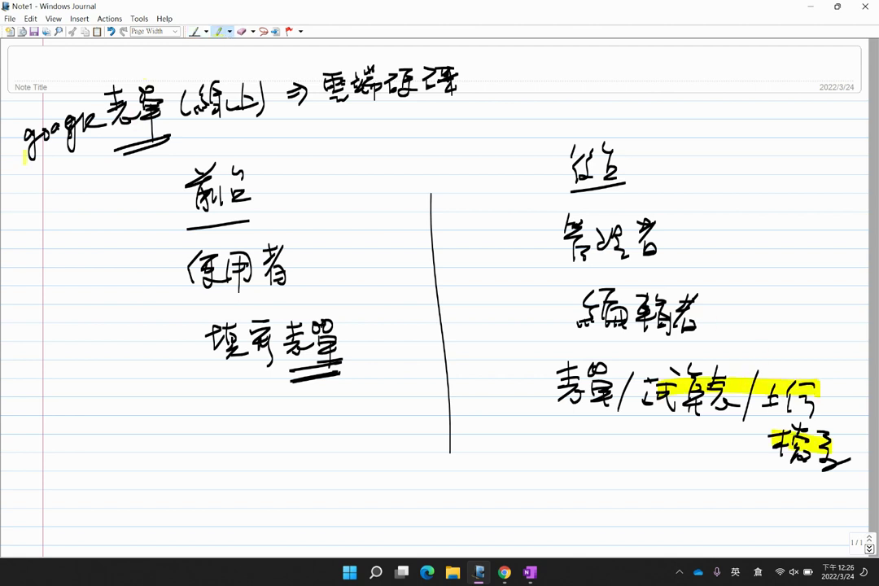
# - Handwrite 雲端硬碟 with the purple chisel marker below 試算表 in the 後台 column
pyautogui.click(206, 31)
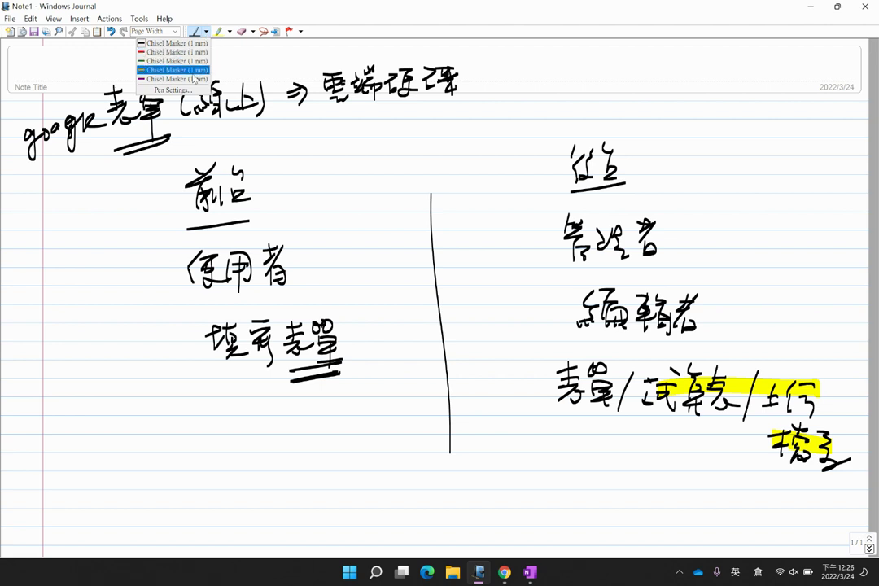
pyautogui.click(159, 65)
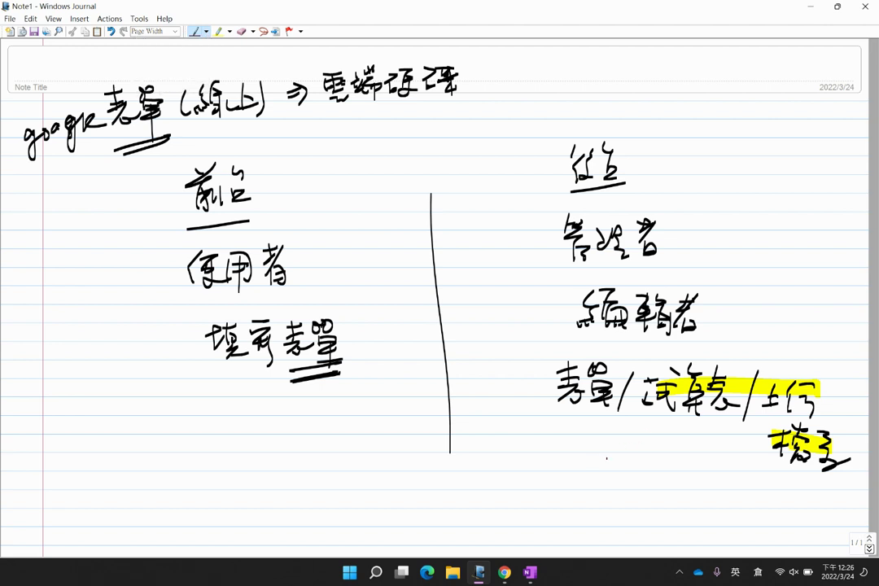
pyautogui.moveTo(626, 439)
pyautogui.mouseDown()
pyautogui.moveTo(629, 457)
pyautogui.moveTo(647, 456)
pyautogui.moveTo(635, 471)
pyautogui.moveTo(662, 467)
pyautogui.moveTo(673, 456)
pyautogui.moveTo(686, 476)
pyautogui.moveTo(744, 462)
pyautogui.moveTo(760, 472)
pyautogui.moveTo(747, 493)
pyautogui.mouseUp()
pyautogui.moveTo(742, 486); pyautogui.dragTo(791, 492)
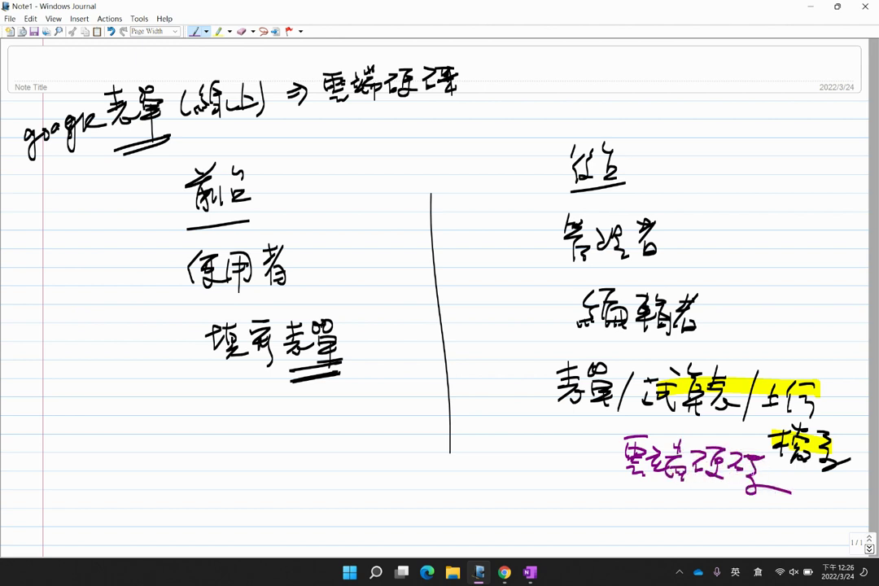
# - Switch back to Chrome and look over the list of existing forms on the Google Forms home page
pyautogui.click(810, 7)
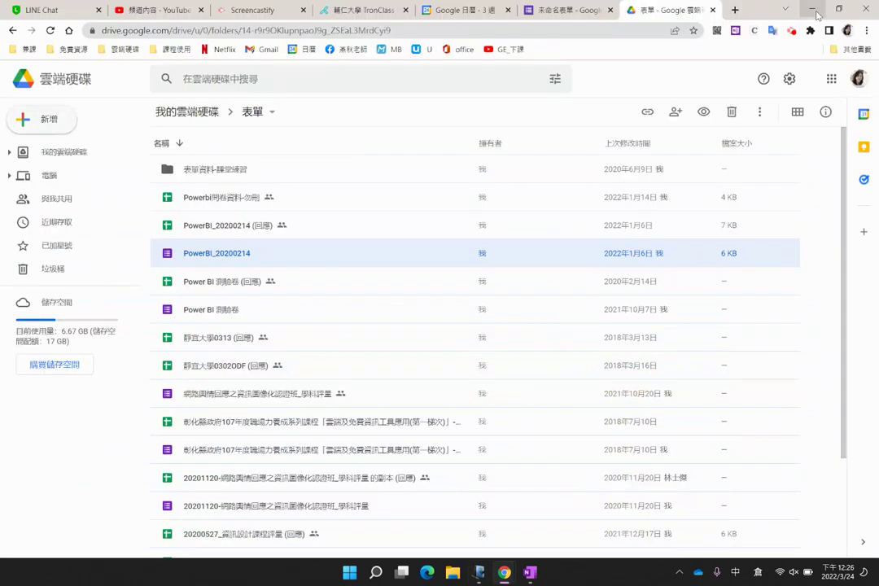
pyautogui.click(548, 15)
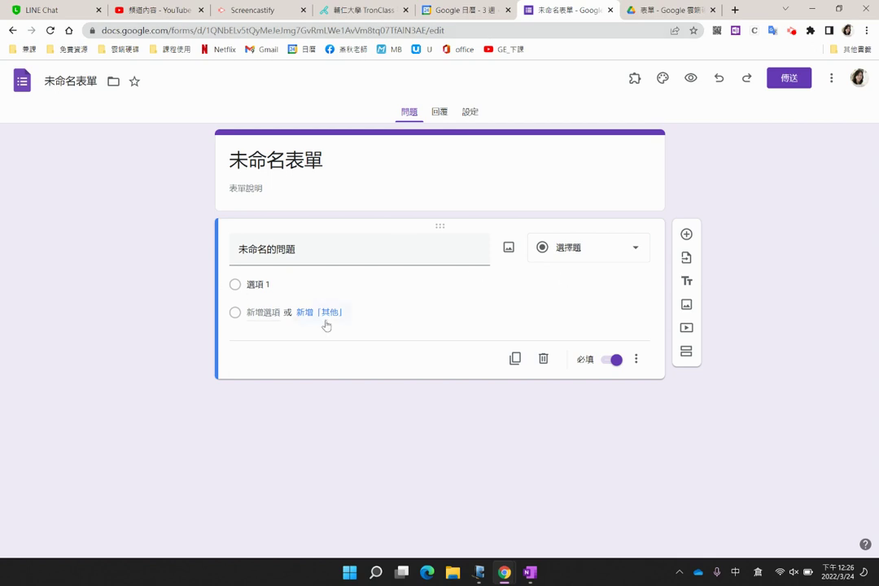
pyautogui.click(12, 31)
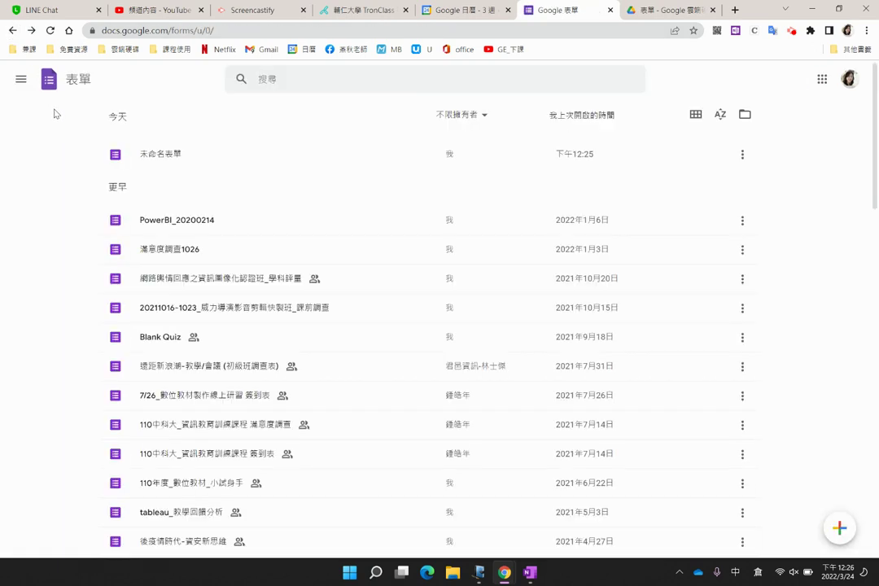
pyautogui.click(366, 311)
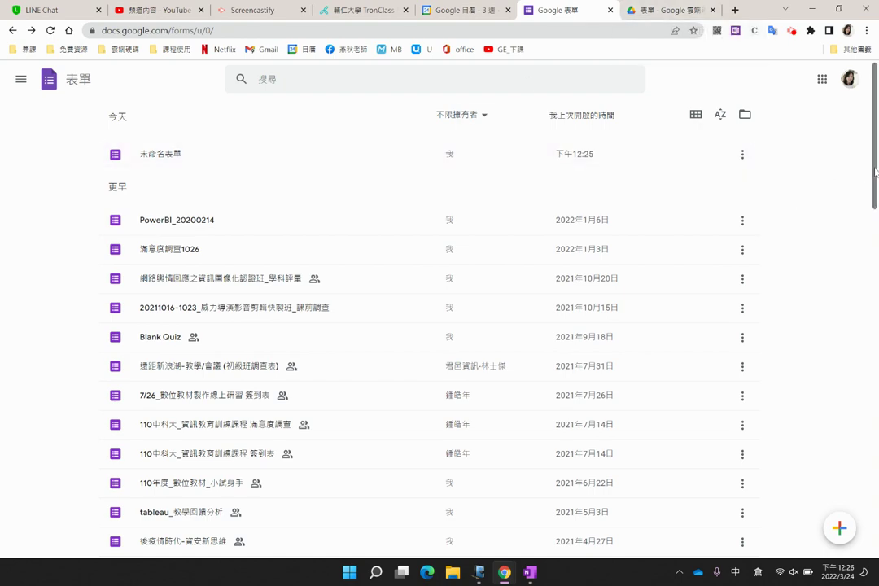
pyautogui.moveTo(876, 171); pyautogui.dragTo(848, 173)
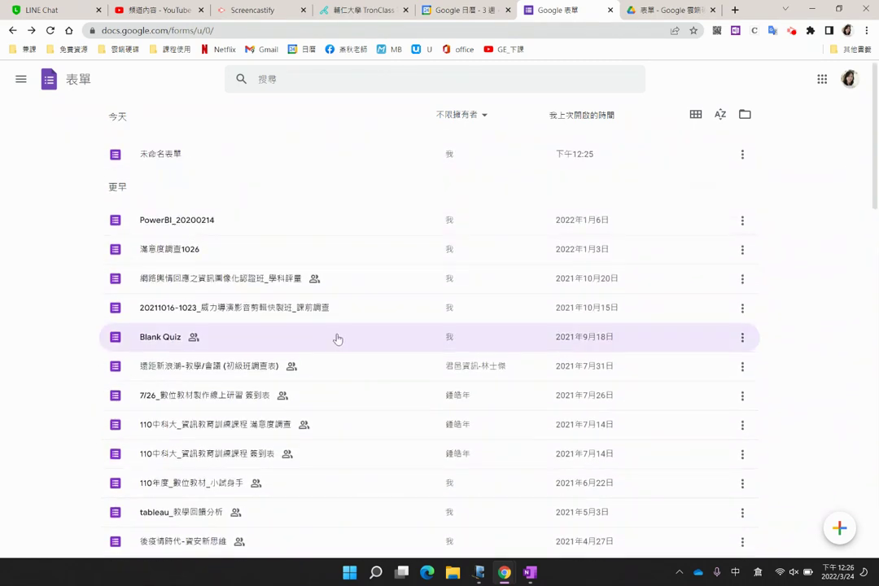
# - Create a folder named 0324練習 at the top level of My Drive
pyautogui.click(658, 20)
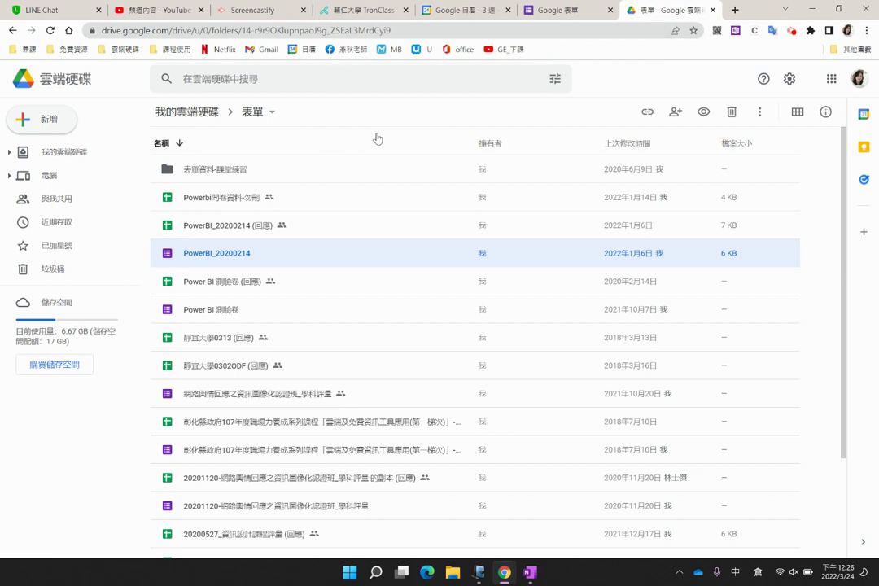
pyautogui.click(85, 156)
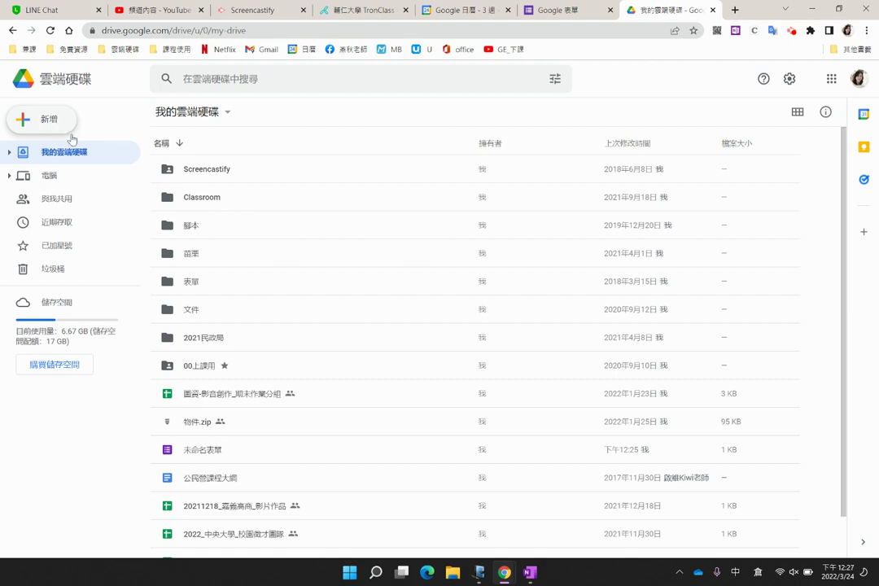
pyautogui.click(40, 107)
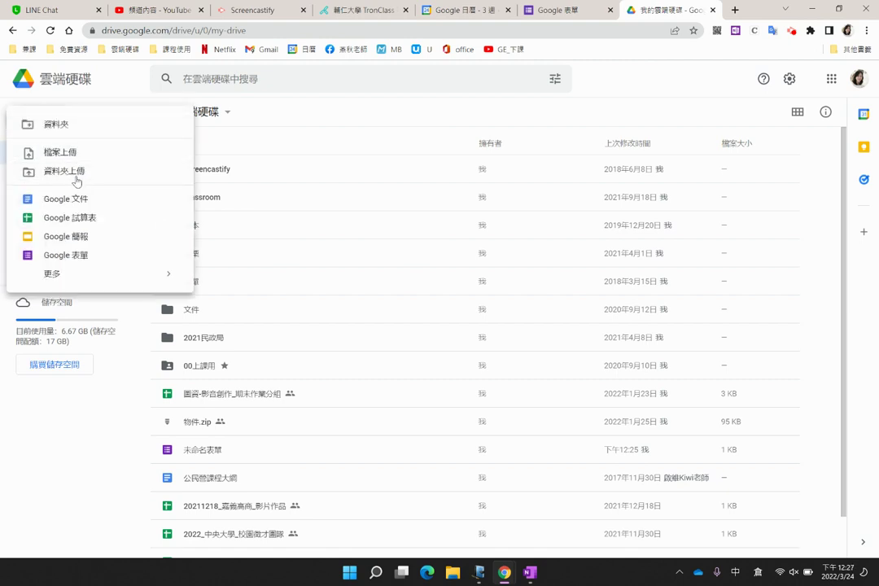
pyautogui.click(69, 128)
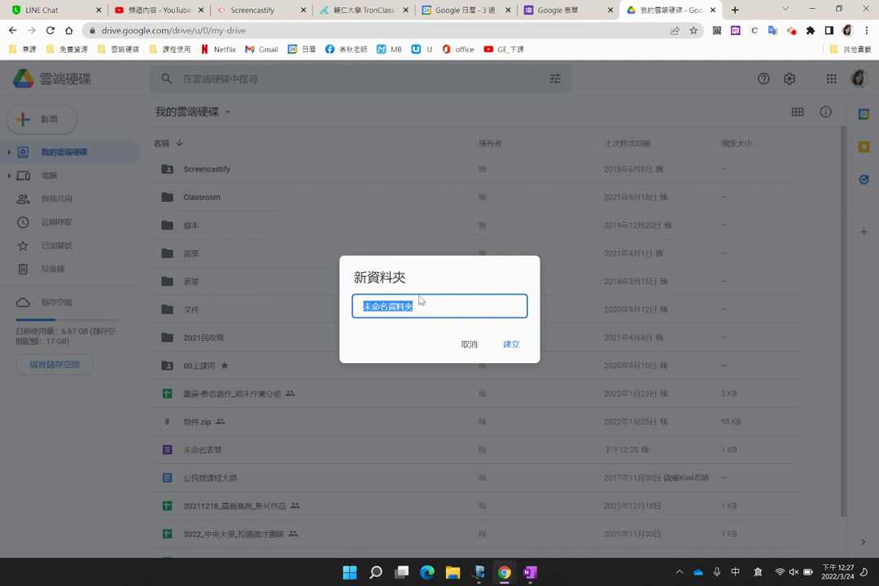
pyautogui.write('03')
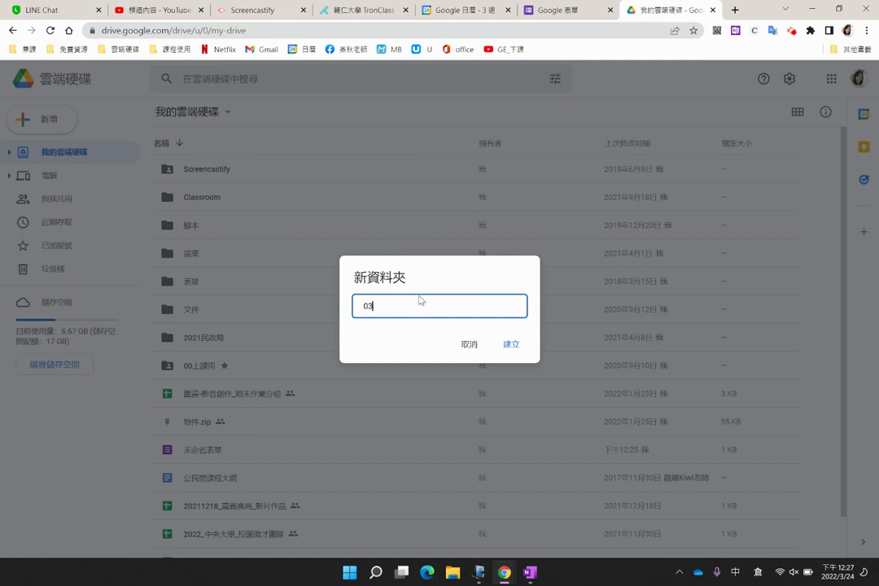
pyautogui.write('24練習')
pyautogui.press('Return')
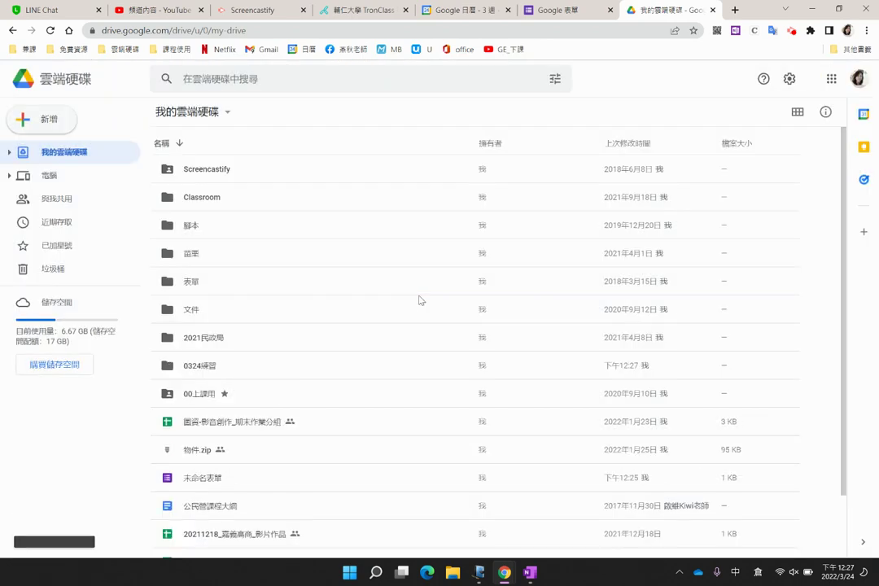
# - Open the 0324練習 folder and create a new Google Form inside it
pyautogui.click(219, 306)
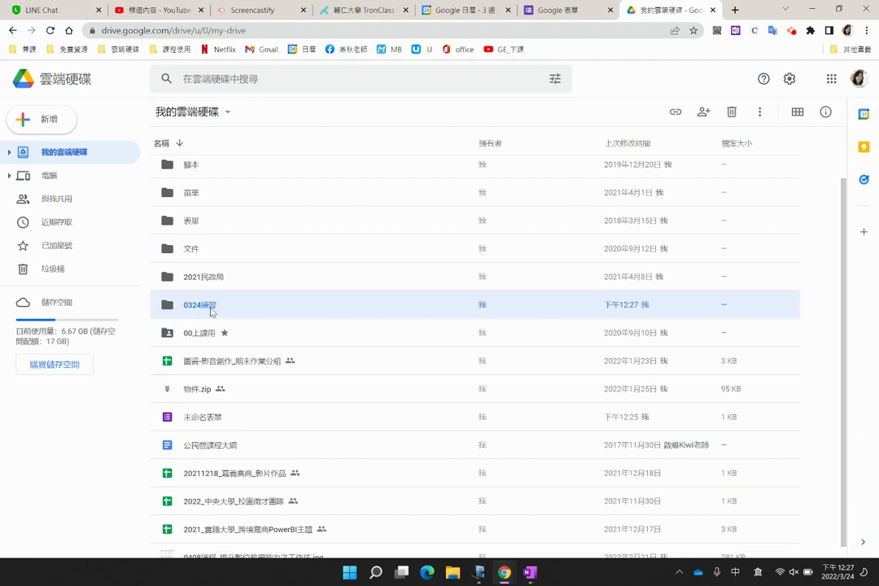
pyautogui.doubleClick(251, 308)
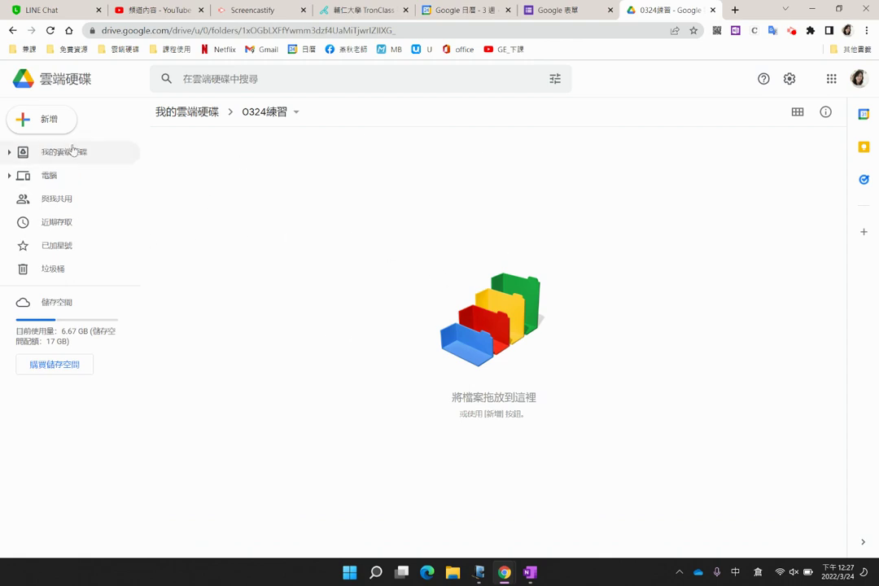
pyautogui.click(57, 119)
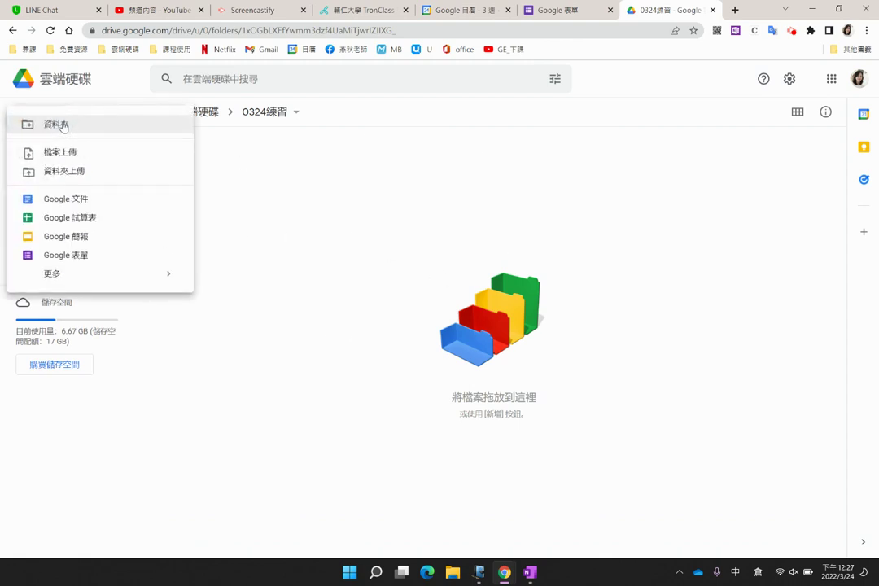
pyautogui.click(86, 256)
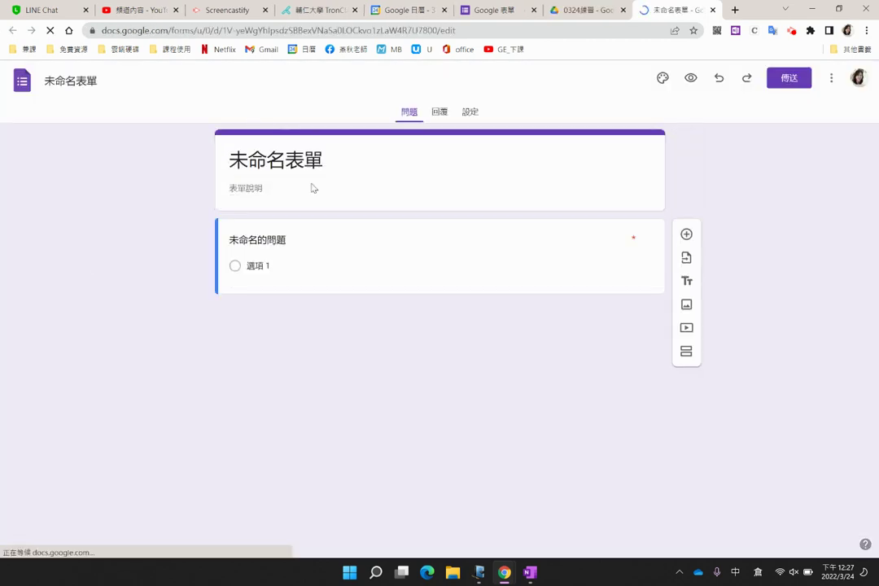
# - Rename the new form's file as 0324練習 and apply the same name as the form title
pyautogui.click(79, 84)
pyautogui.write('032')
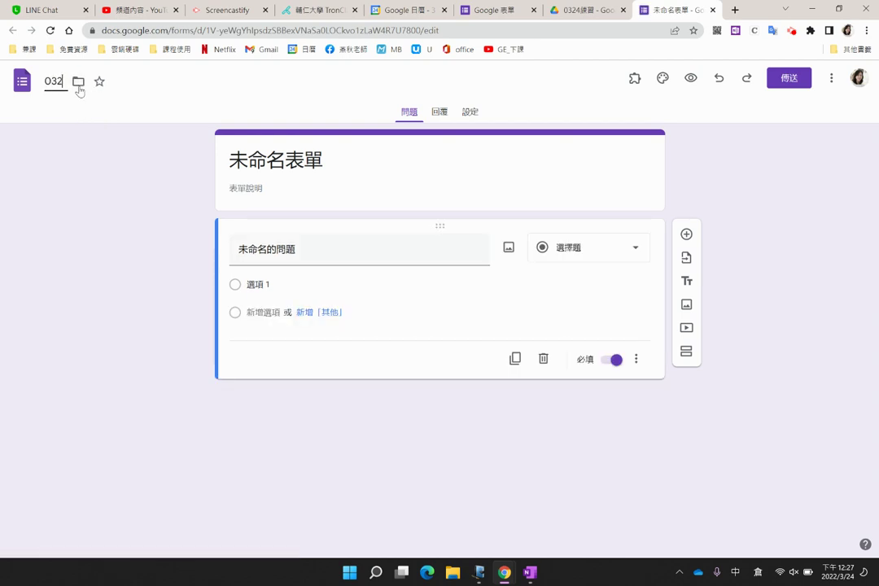
pyautogui.write('4練一竹日')
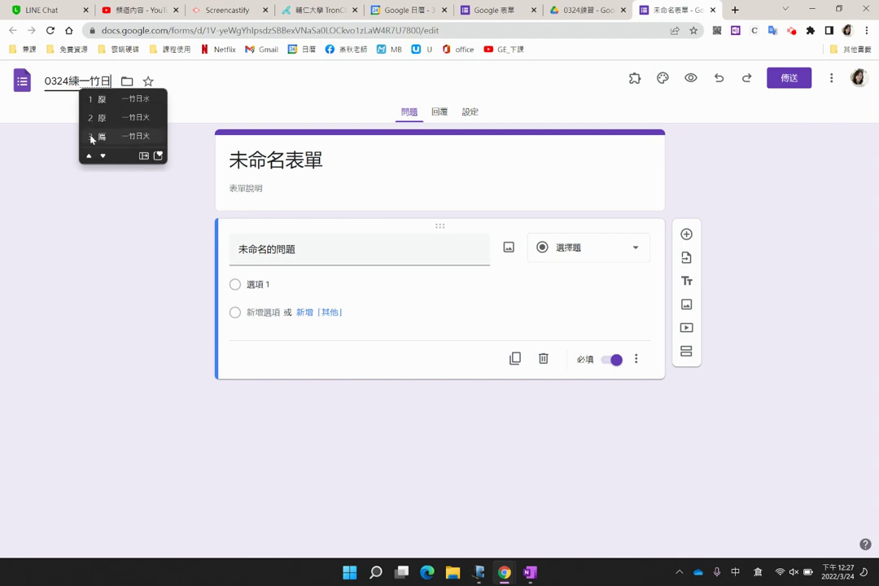
pyautogui.press('Escape')
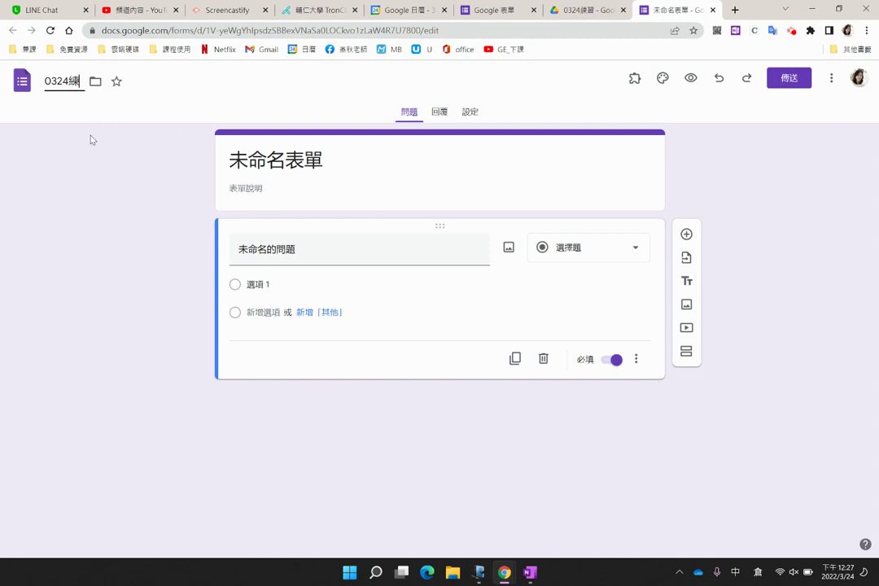
pyautogui.write('習')
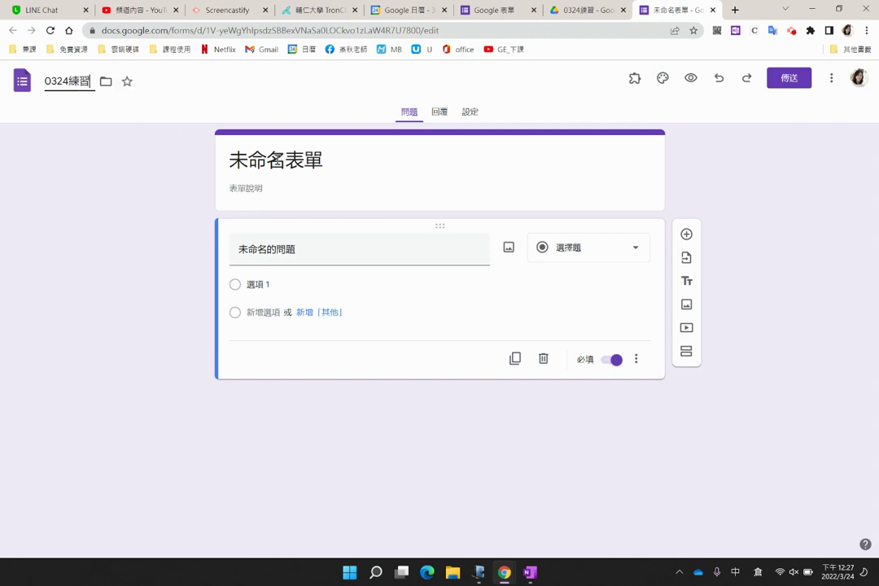
pyautogui.click(234, 136)
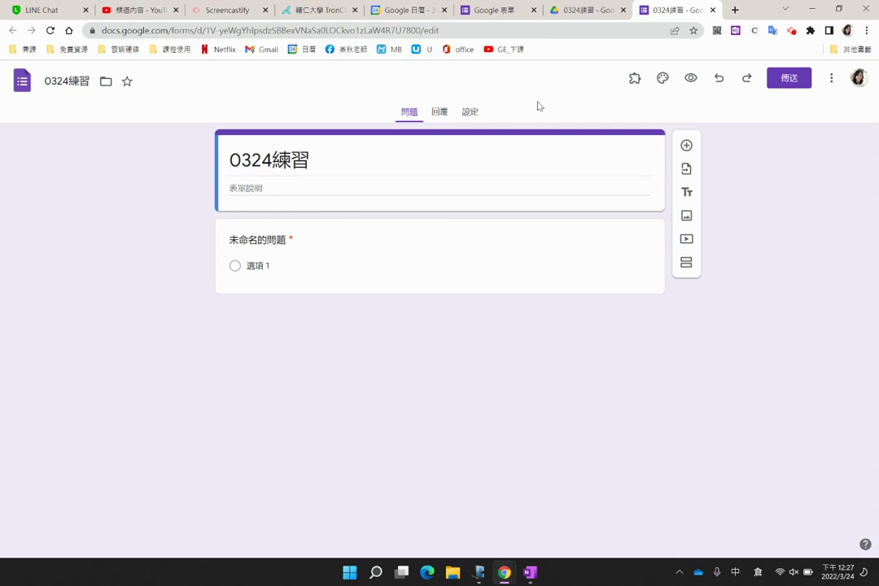
# - Close the form and check that it is listed in Drive's 0324練習 folder and on the Google Forms home page
pyautogui.click(604, 10)
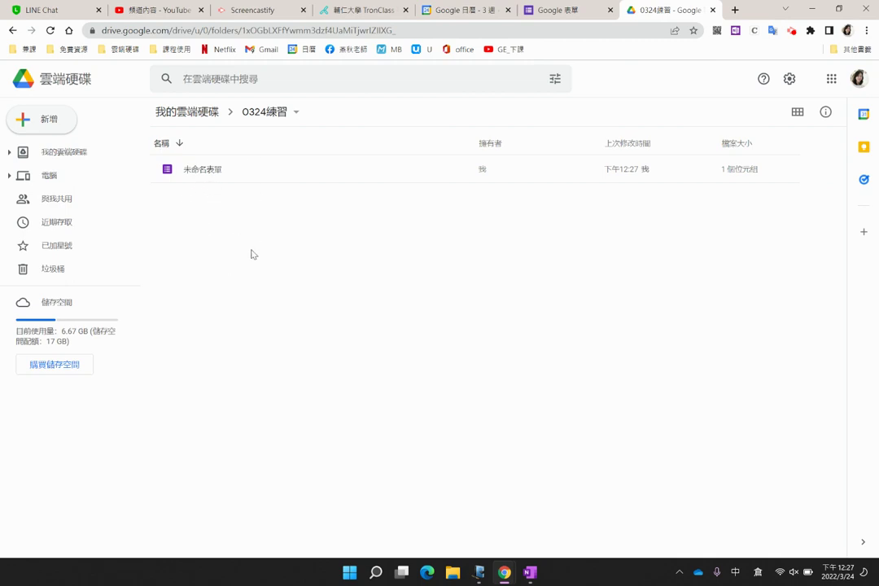
pyautogui.click(196, 115)
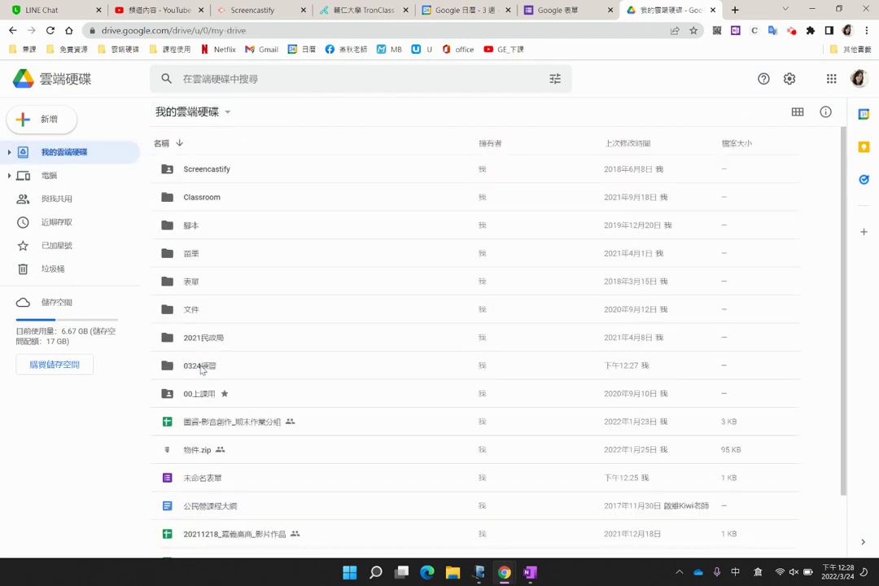
pyautogui.doubleClick(252, 373)
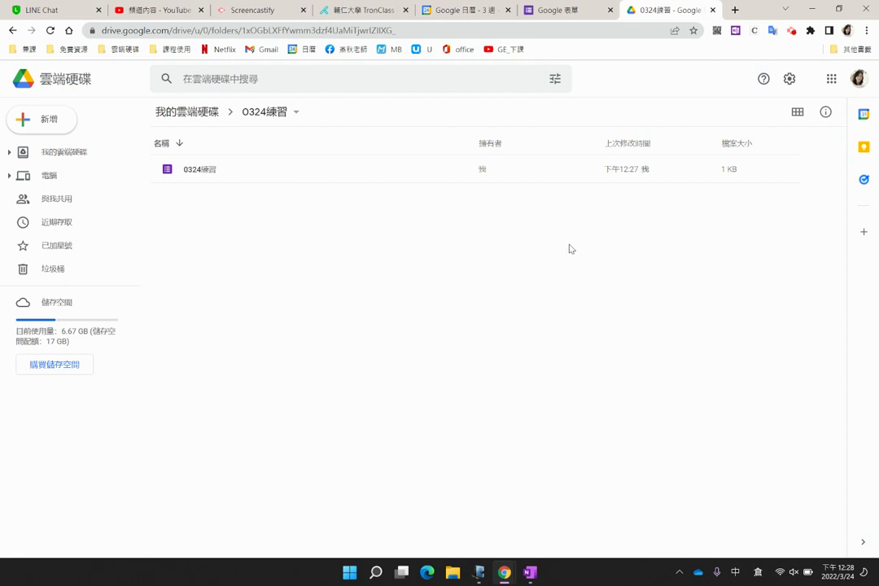
pyautogui.click(560, 10)
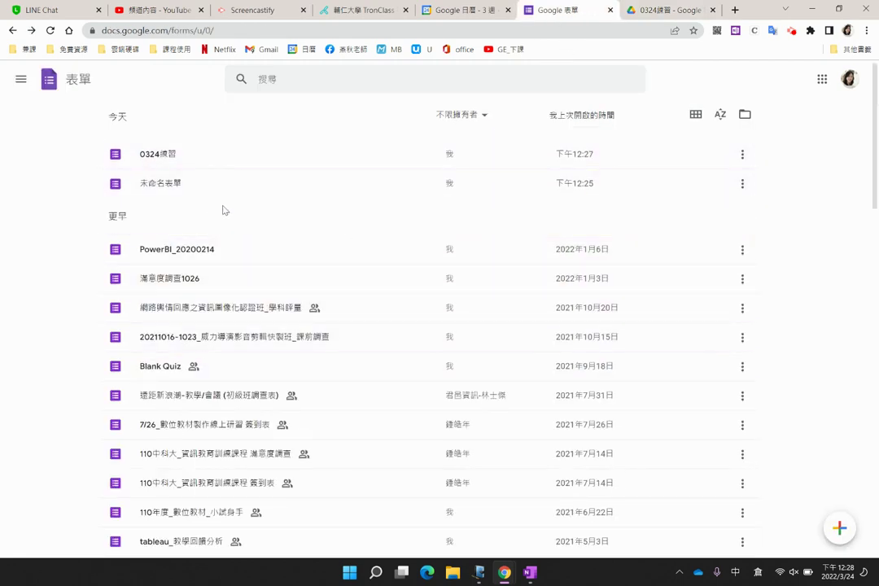
pyautogui.click(644, 11)
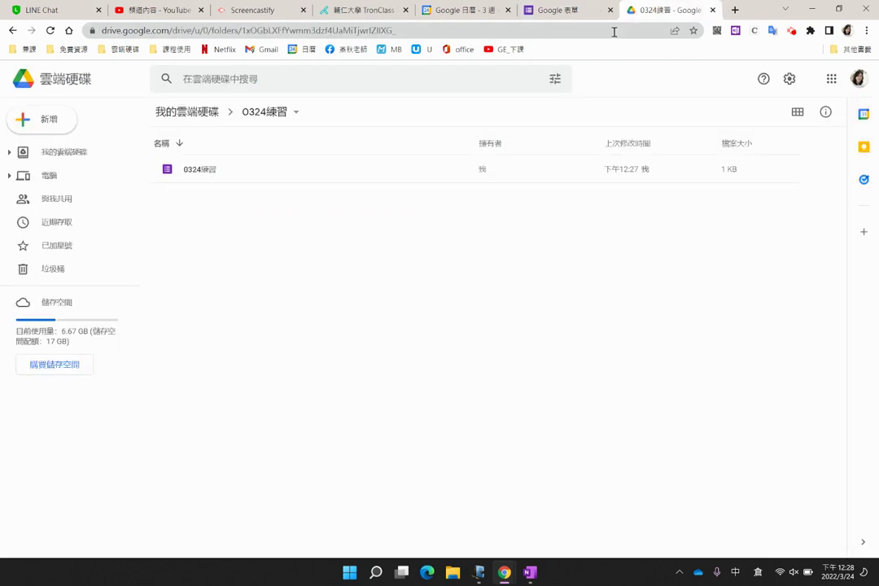
pyautogui.click(51, 124)
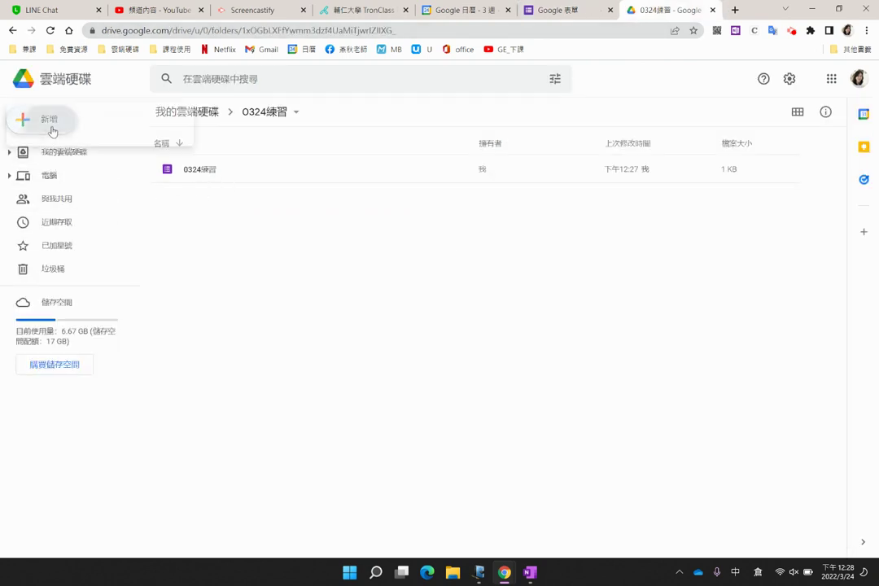
pyautogui.click(422, 265)
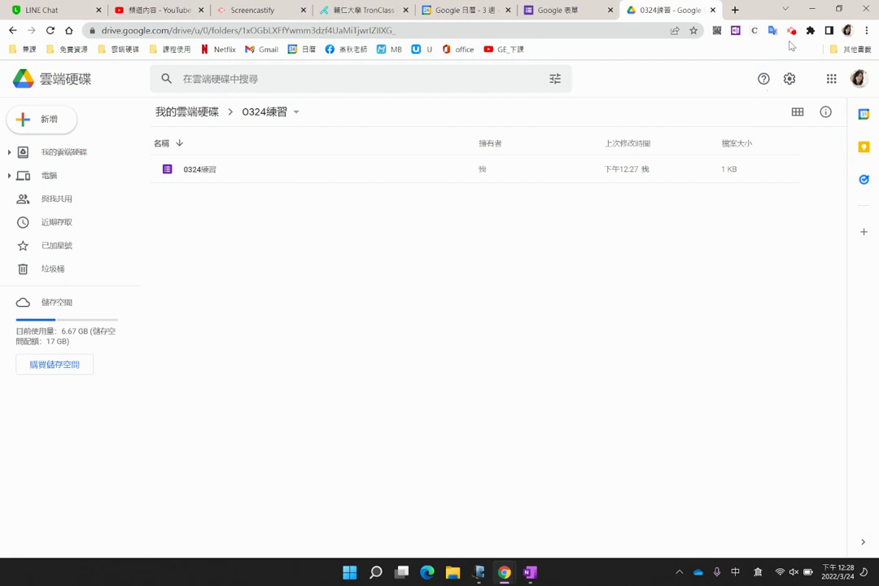
pyautogui.click(791, 31)
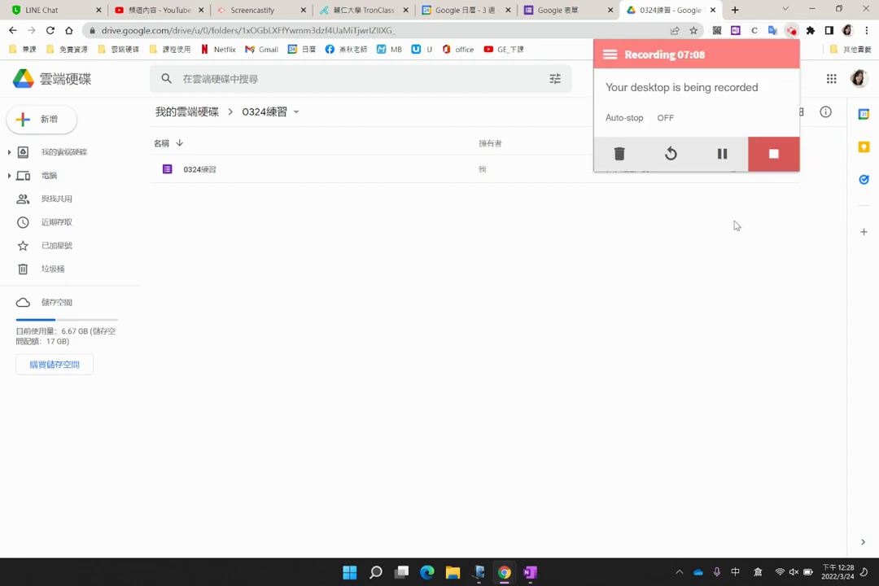
pyautogui.click(644, 334)
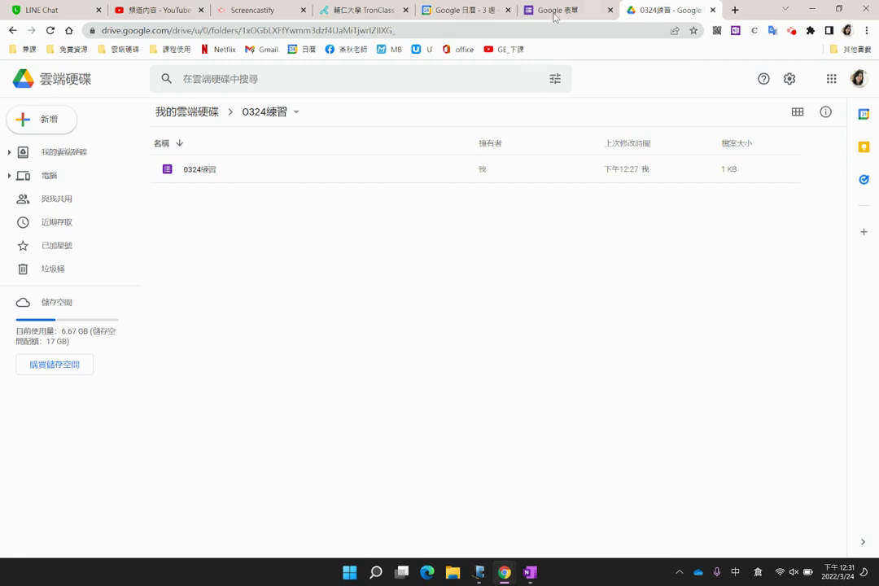
pyautogui.click(525, 13)
pyautogui.hotkey('ctrl', 'Tab')
pyautogui.click(261, 180)
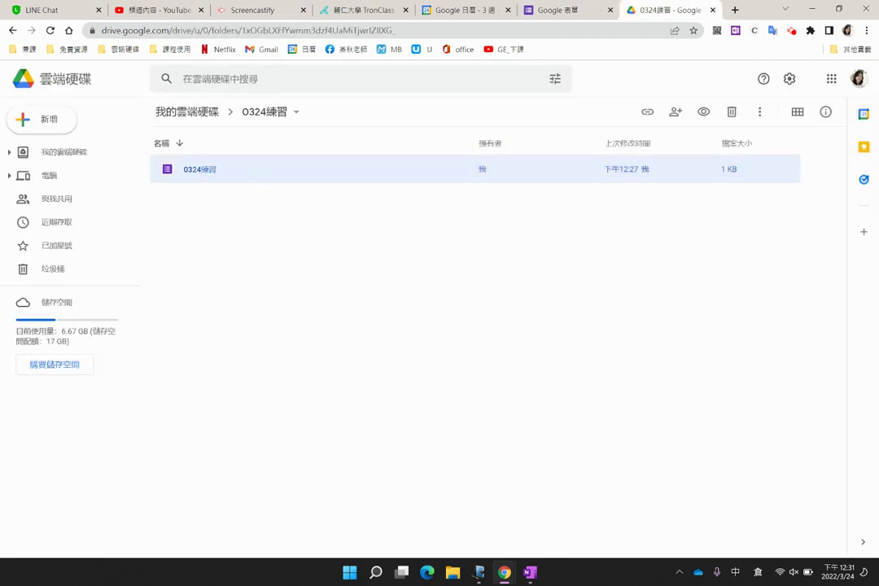
# - Switch to Windows Journal and handwrite 問卷 and 測驗 on a new page, joined by a branching bracket
pyautogui.click(479, 574)
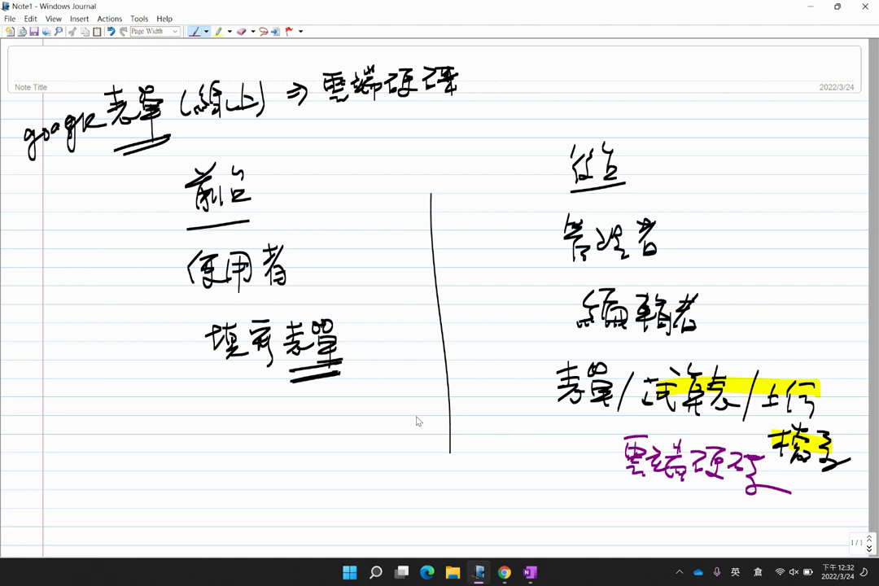
pyautogui.click(868, 548)
pyautogui.moveTo(149, 140)
pyautogui.mouseDown()
pyautogui.moveTo(132, 157)
pyautogui.moveTo(164, 130)
pyautogui.moveTo(157, 157)
pyautogui.moveTo(188, 134)
pyautogui.moveTo(206, 161)
pyautogui.mouseUp()
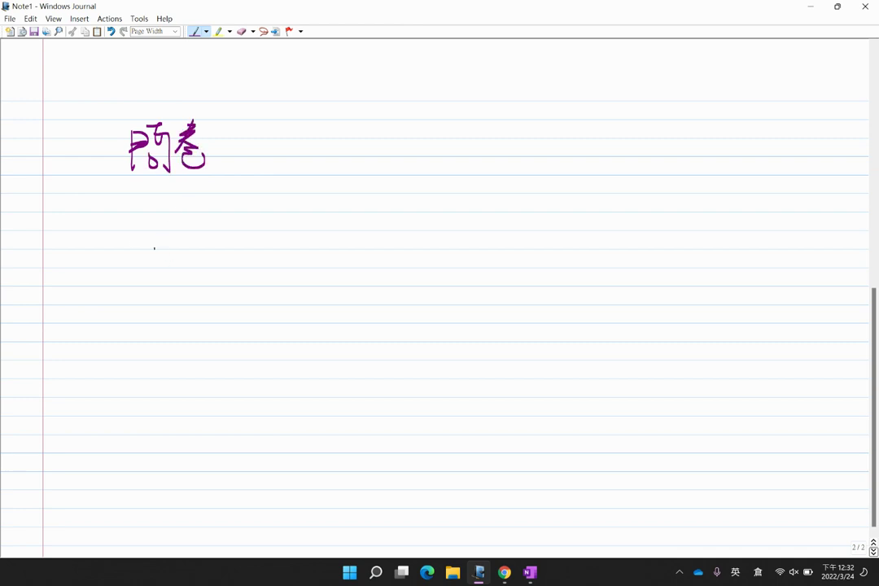
pyautogui.moveTo(133, 241)
pyautogui.mouseDown()
pyautogui.moveTo(156, 260)
pyautogui.moveTo(194, 238)
pyautogui.moveTo(188, 265)
pyautogui.moveTo(202, 244)
pyautogui.moveTo(240, 259)
pyautogui.mouseUp()
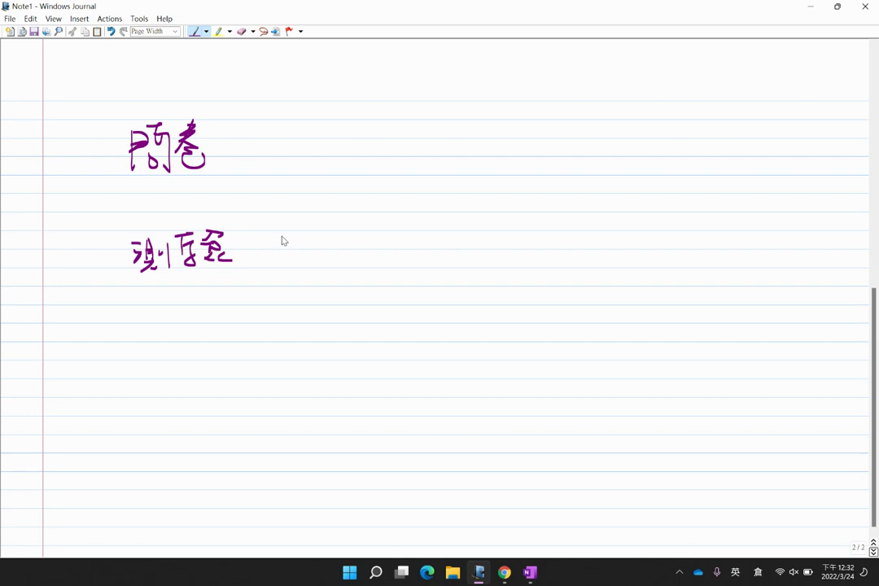
pyautogui.moveTo(111, 188)
pyautogui.mouseDown()
pyautogui.moveTo(97, 200)
pyautogui.moveTo(109, 258)
pyautogui.mouseUp()
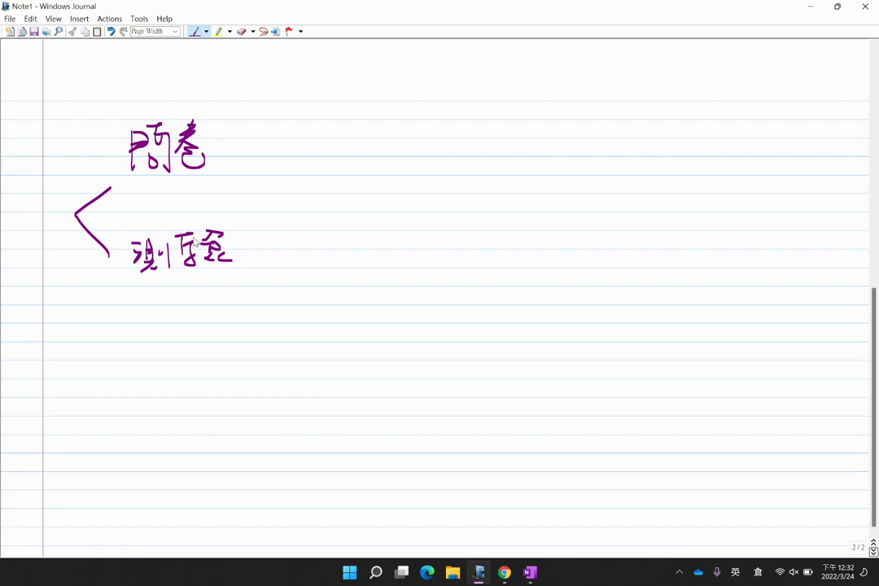
# - Handwrite a colon and 預設 beside 問卷 to mark it as the default form type
pyautogui.click(228, 144)
pyautogui.click(228, 154)
pyautogui.moveTo(248, 130)
pyautogui.mouseDown()
pyautogui.moveTo(257, 145)
pyautogui.moveTo(275, 137)
pyautogui.moveTo(287, 161)
pyautogui.moveTo(305, 137)
pyautogui.mouseUp()
pyautogui.moveTo(293, 142)
pyautogui.mouseDown()
pyautogui.moveTo(308, 140)
pyautogui.moveTo(306, 163)
pyautogui.mouseUp()
pyautogui.moveTo(314, 128); pyautogui.dragTo(330, 148)
pyautogui.moveTo(314, 152); pyautogui.dragTo(335, 166)
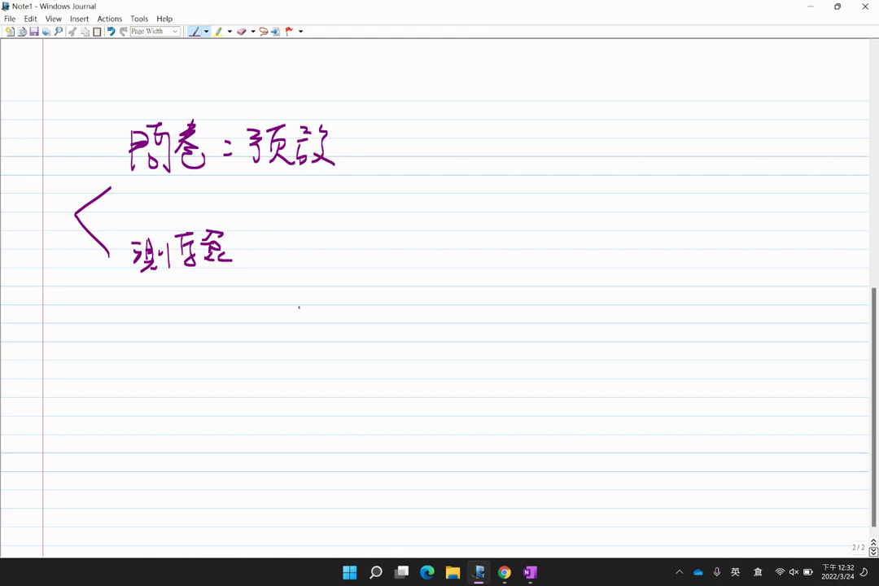
# - Switch back to Chrome and open the 0324練習 form from its Drive folder
pyautogui.moveTo(506, 579)
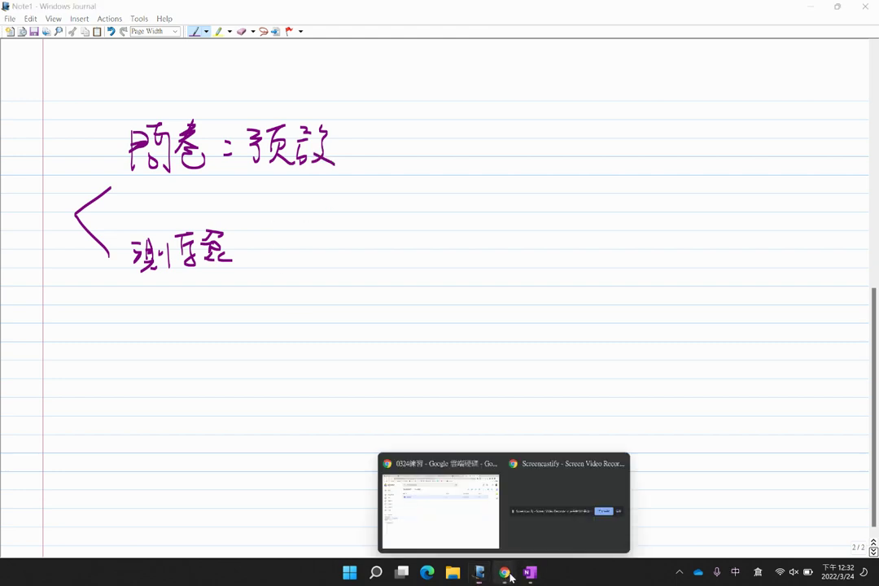
pyautogui.click(451, 526)
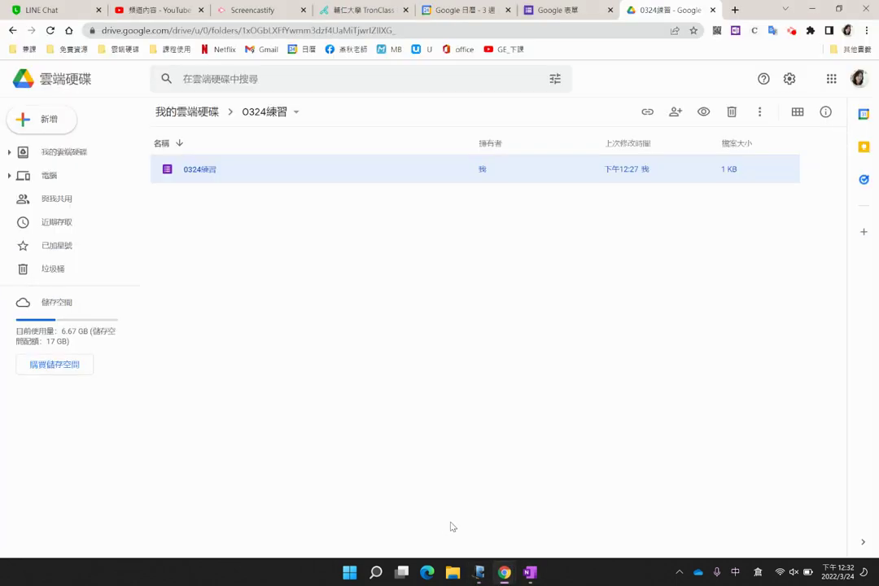
pyautogui.doubleClick(197, 175)
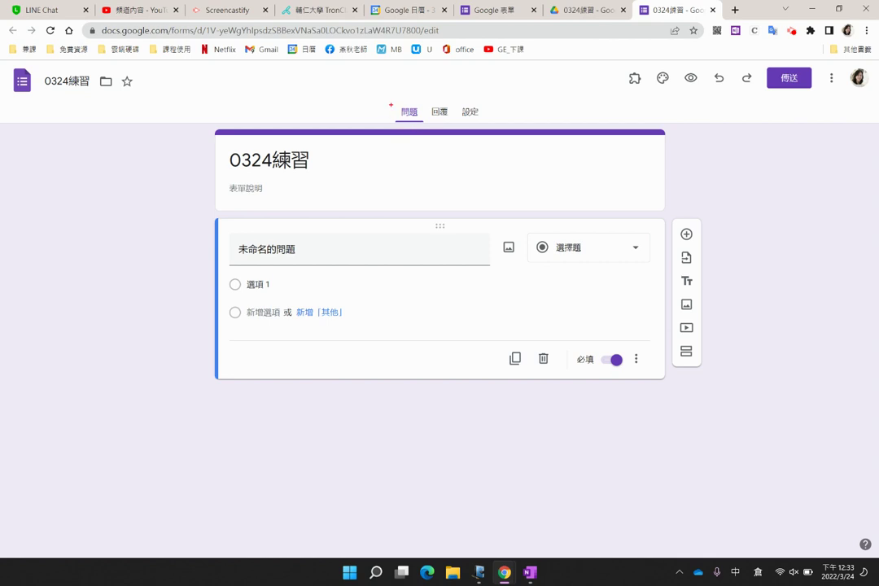
# - Mark the form's 問題, 回覆 and 設定 sections with red screen annotations
pyautogui.moveTo(392, 103)
pyautogui.mouseDown()
pyautogui.moveTo(422, 126)
pyautogui.moveTo(453, 121)
pyautogui.mouseUp()
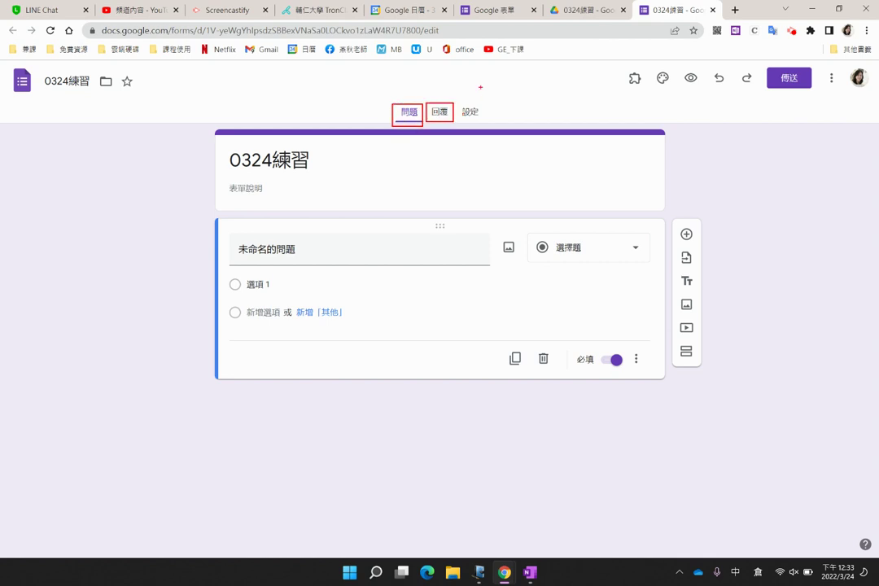
pyautogui.moveTo(429, 82)
pyautogui.mouseDown()
pyautogui.moveTo(431, 98)
pyautogui.moveTo(453, 75)
pyautogui.moveTo(452, 96)
pyautogui.moveTo(468, 82)
pyautogui.moveTo(481, 119)
pyautogui.mouseUp()
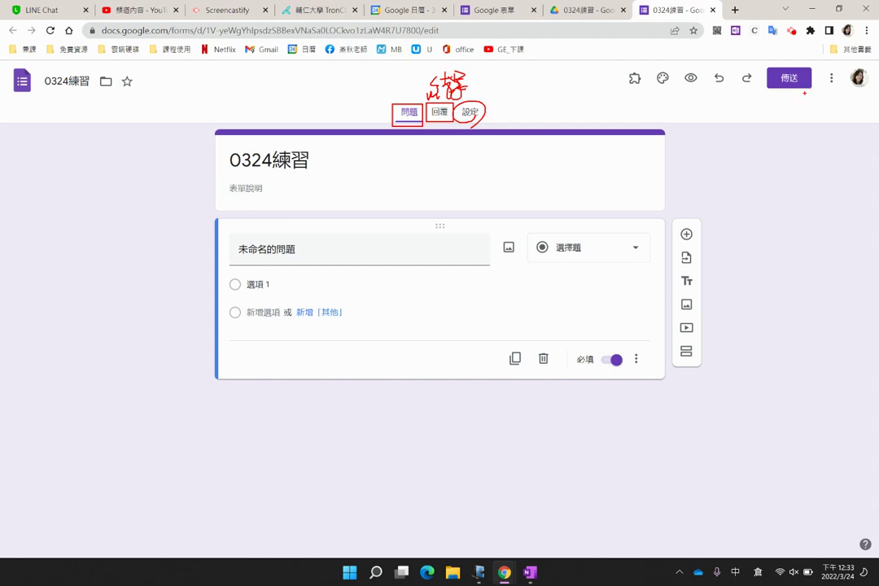
pyautogui.moveTo(464, 128); pyautogui.dragTo(485, 122)
# - Draw a red box around the untitled question, with an arrow to the handwritten label 題目
pyautogui.moveTo(209, 216)
pyautogui.mouseDown()
pyautogui.moveTo(248, 310)
pyautogui.moveTo(693, 375)
pyautogui.moveTo(674, 386)
pyautogui.mouseUp()
pyautogui.moveTo(208, 293)
pyautogui.mouseDown()
pyautogui.moveTo(189, 298)
pyautogui.moveTo(197, 308)
pyautogui.mouseUp()
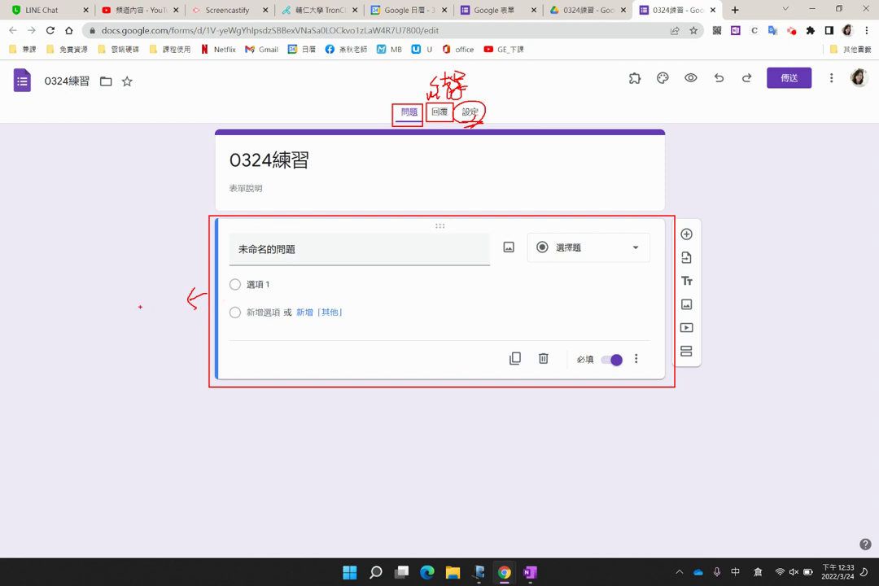
pyautogui.moveTo(129, 295)
pyautogui.mouseDown()
pyautogui.moveTo(145, 319)
pyautogui.moveTo(157, 313)
pyautogui.moveTo(148, 309)
pyautogui.moveTo(169, 352)
pyautogui.mouseUp()
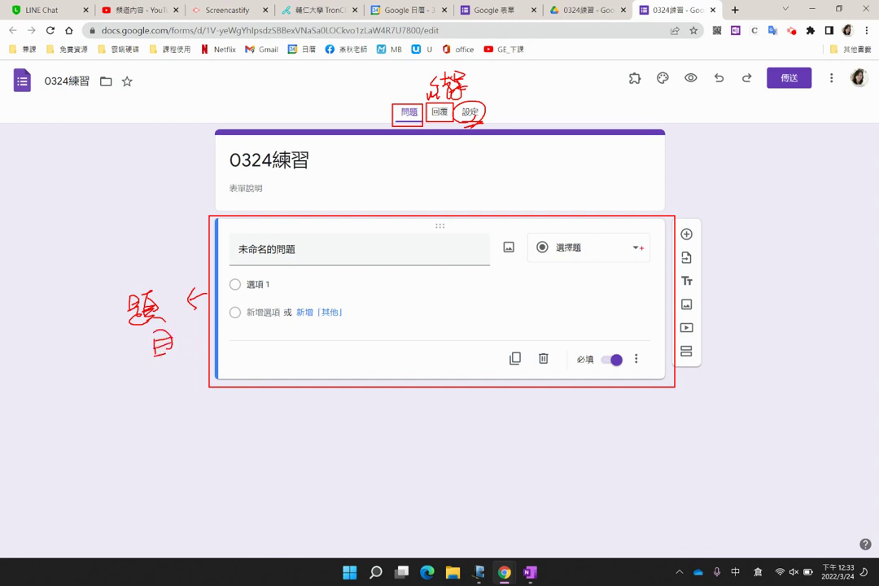
# - Outline the question-adding tools and the form's header tools in red, clear the marks, and view the additional form options
pyautogui.moveTo(698, 218)
pyautogui.mouseDown()
pyautogui.moveTo(713, 301)
pyautogui.moveTo(684, 373)
pyautogui.mouseUp()
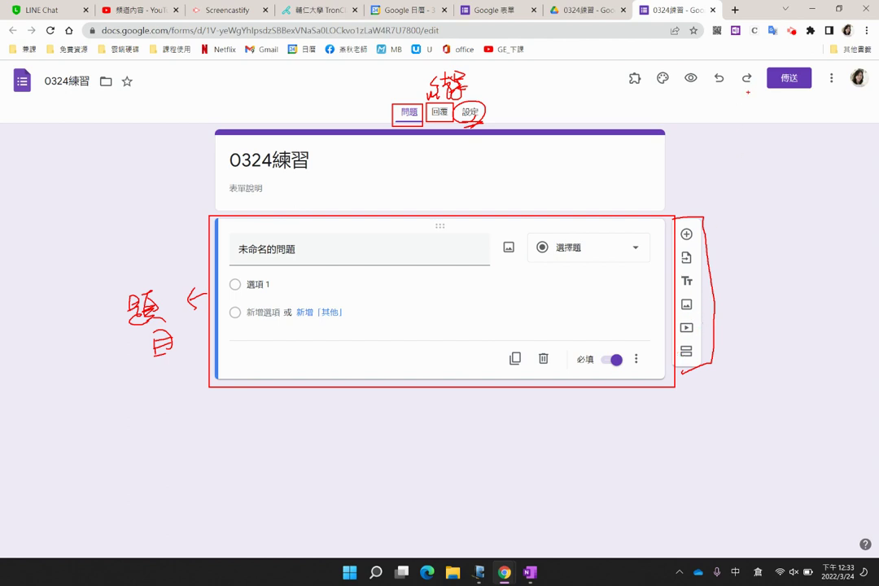
pyautogui.moveTo(616, 66); pyautogui.dragTo(770, 86)
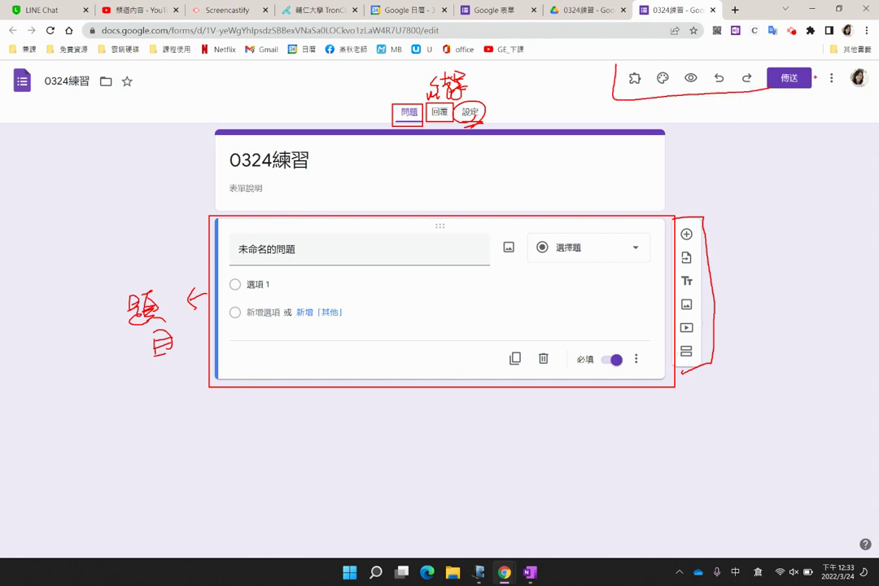
pyautogui.moveTo(833, 90); pyautogui.dragTo(835, 88)
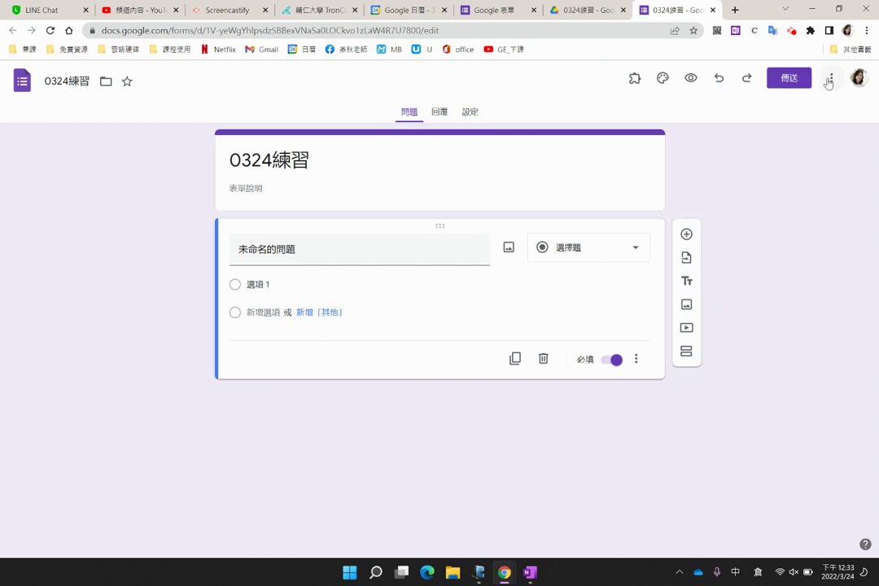
pyautogui.click(832, 79)
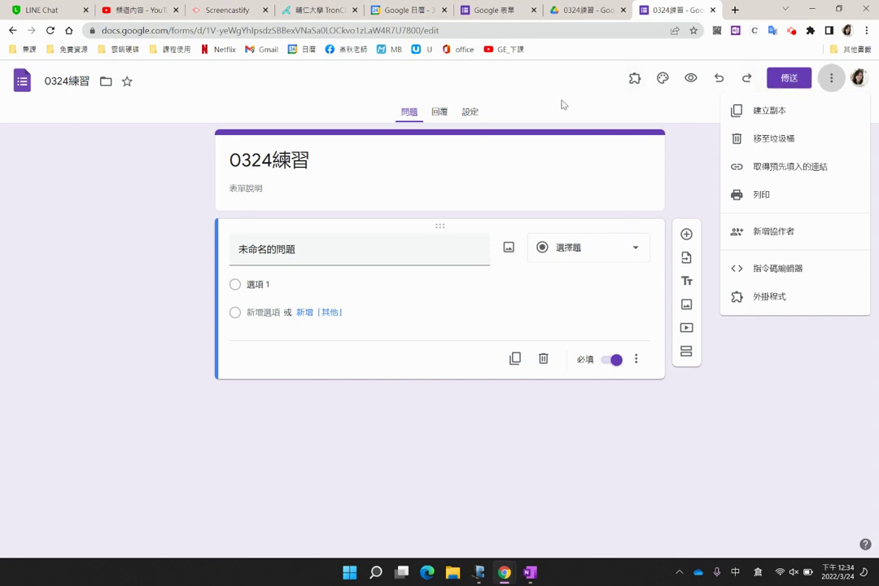
pyautogui.click(600, 101)
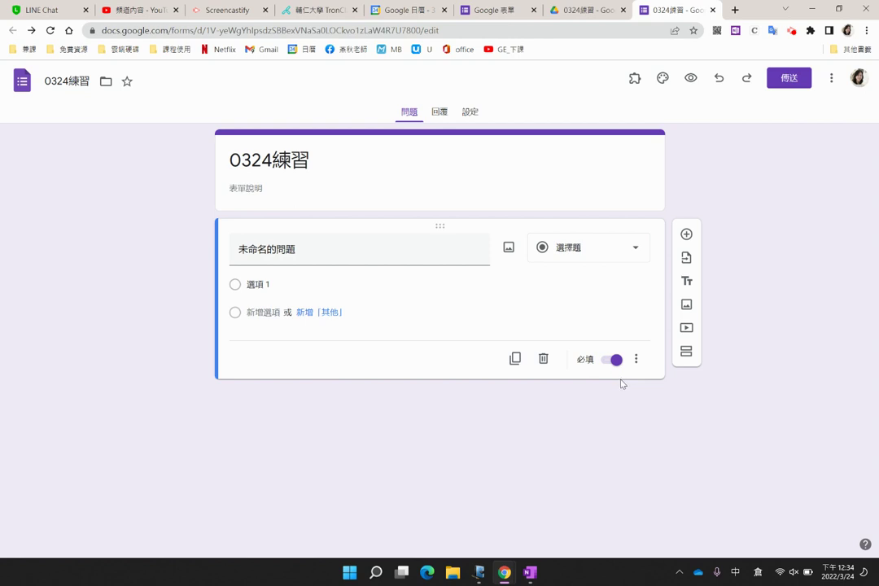
# - Open the form's settings, mark the 設為測驗 option and its score, answer and feedback wording in red, and clear the marks
pyautogui.click(469, 112)
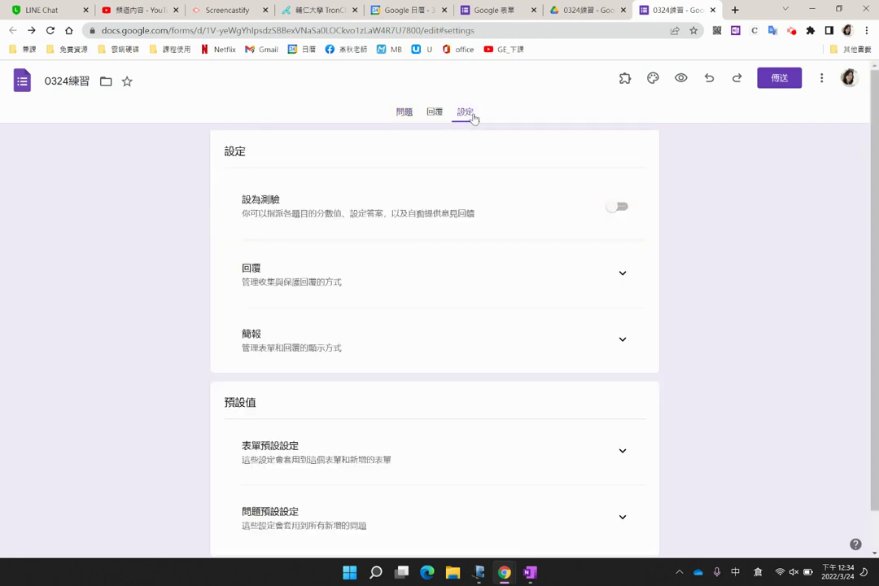
pyautogui.moveTo(482, 101)
pyautogui.mouseDown()
pyautogui.moveTo(453, 122)
pyautogui.moveTo(478, 127)
pyautogui.mouseUp()
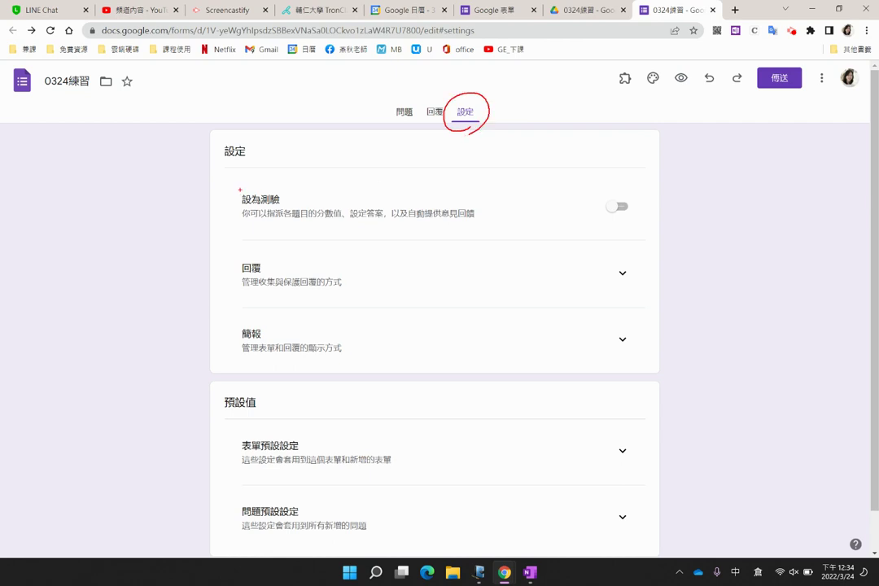
pyautogui.moveTo(230, 185)
pyautogui.mouseDown()
pyautogui.moveTo(408, 231)
pyautogui.moveTo(639, 235)
pyautogui.moveTo(629, 224)
pyautogui.mouseUp()
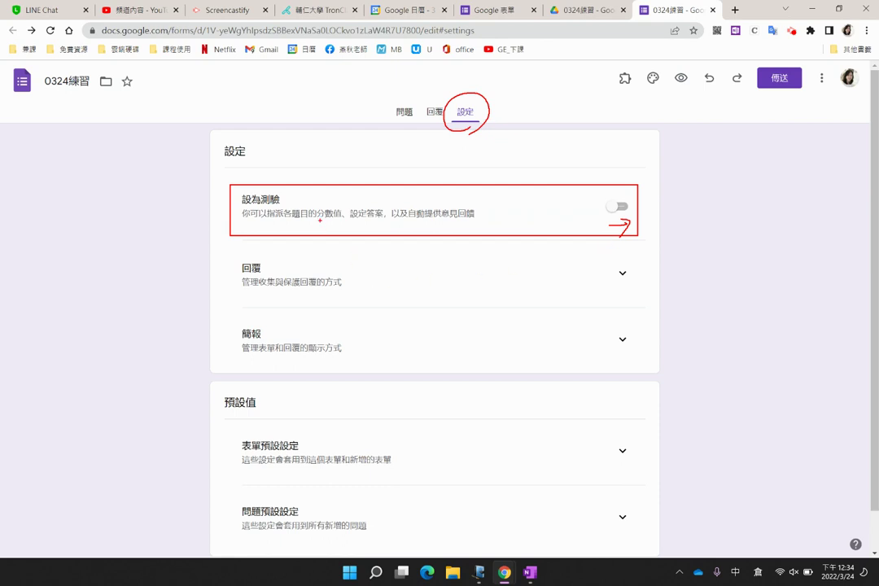
pyautogui.moveTo(316, 218); pyautogui.dragTo(386, 218)
pyautogui.moveTo(413, 218); pyautogui.dragTo(474, 218)
pyautogui.moveTo(288, 192); pyautogui.dragTo(262, 213)
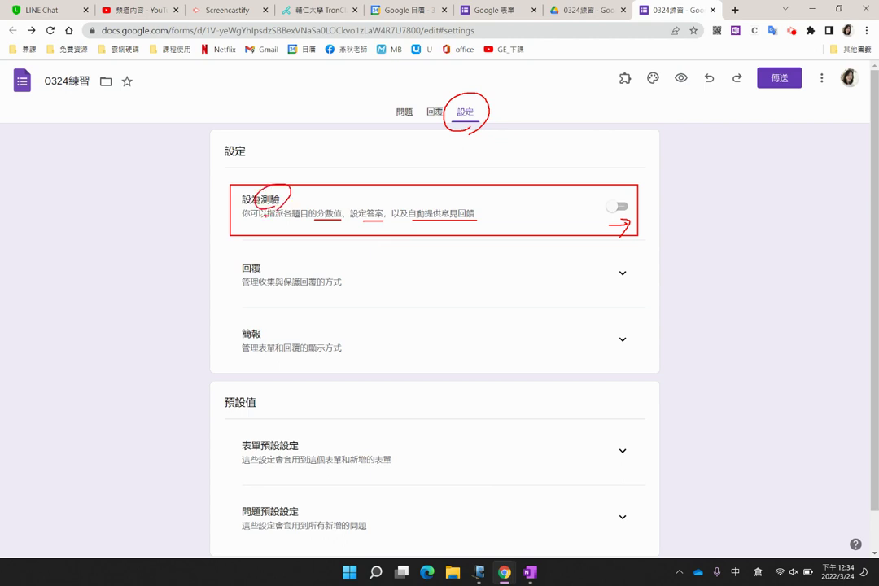
pyautogui.hotkey('alt', 'z')
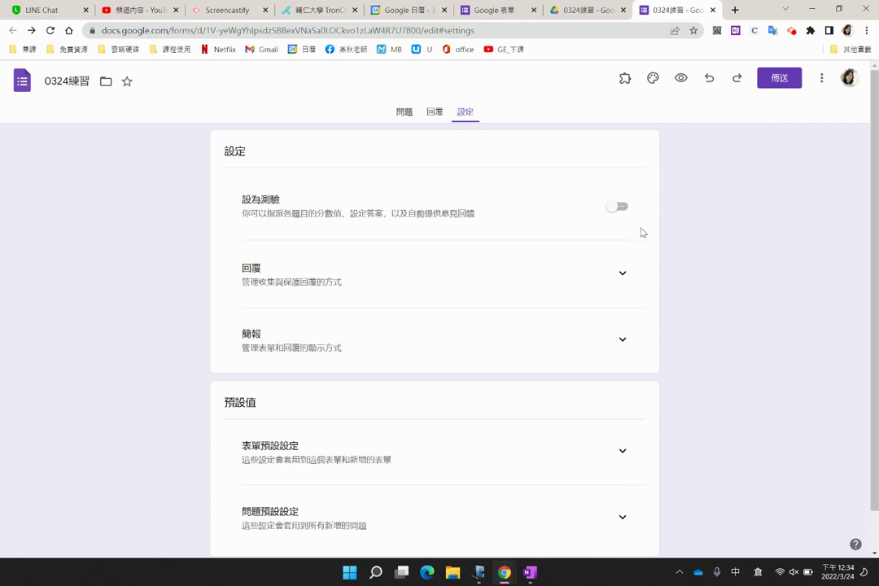
# - Return to the form's questions, add a second question, and open its list of question types
pyautogui.click(405, 115)
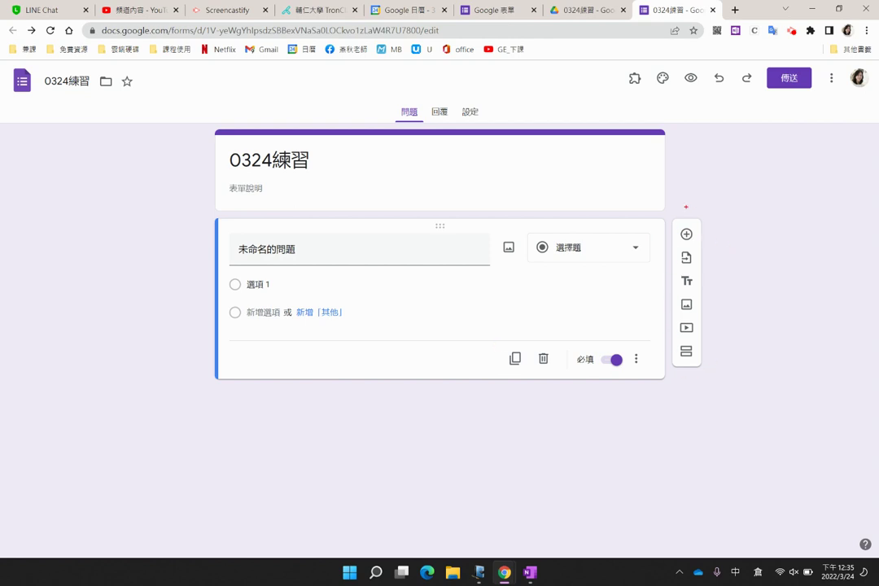
pyautogui.moveTo(694, 227); pyautogui.dragTo(691, 226)
pyautogui.click(686, 234)
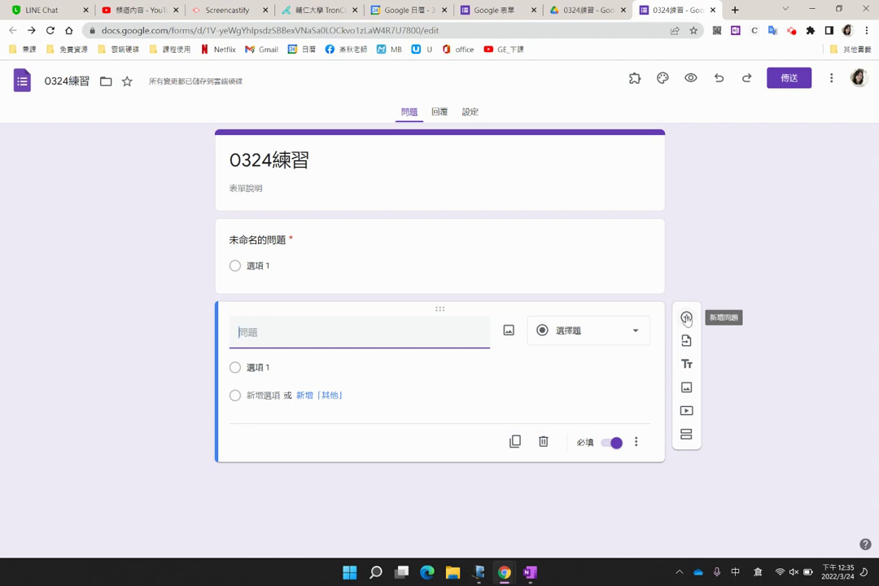
pyautogui.click(634, 342)
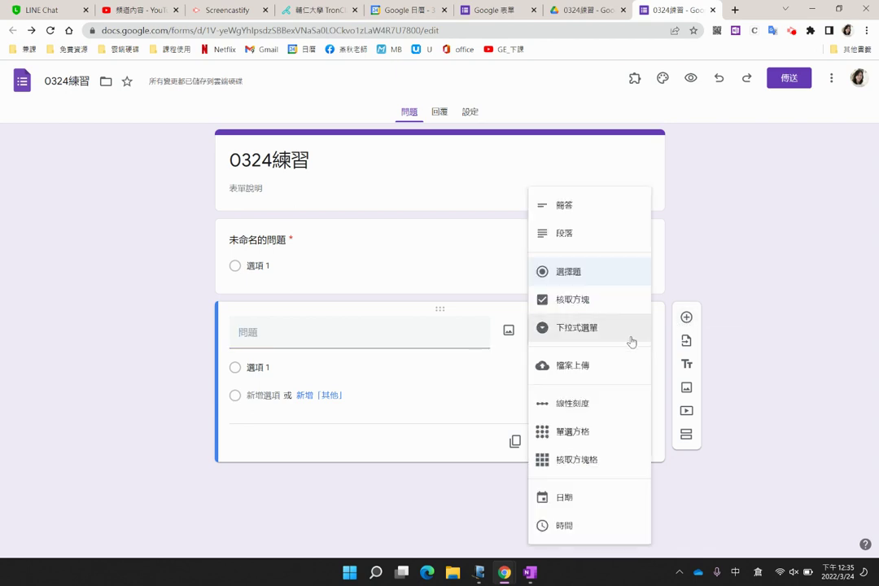
# - Circle the add-question tool with an arrow to the question types, and box the title, image and video tools with the label 內容
pyautogui.moveTo(683, 320)
pyautogui.mouseDown()
pyautogui.moveTo(681, 303)
pyautogui.moveTo(689, 325)
pyautogui.moveTo(682, 277)
pyautogui.moveTo(661, 273)
pyautogui.mouseUp()
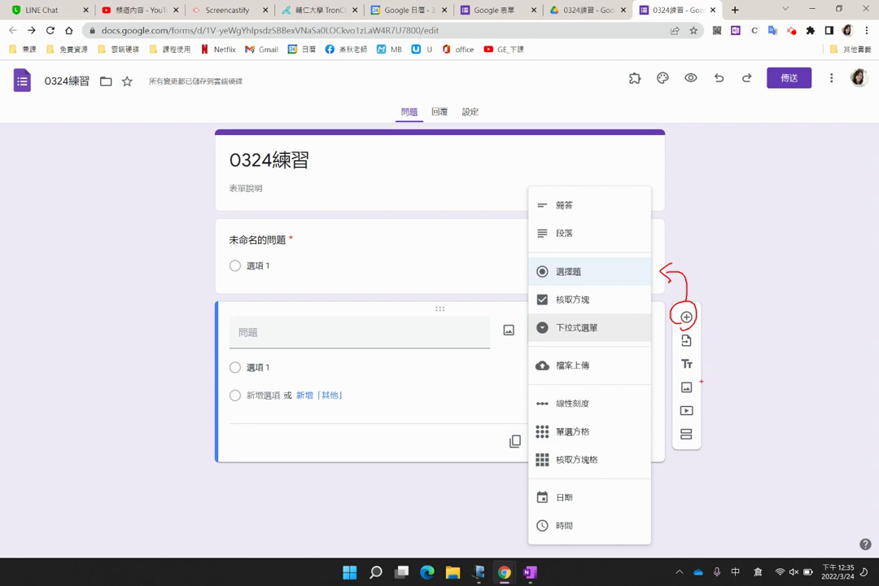
pyautogui.moveTo(671, 355)
pyautogui.mouseDown()
pyautogui.moveTo(700, 354)
pyautogui.moveTo(672, 373)
pyautogui.moveTo(671, 356)
pyautogui.mouseUp()
pyautogui.moveTo(719, 389); pyautogui.dragTo(719, 416)
pyautogui.moveTo(714, 379)
pyautogui.mouseDown()
pyautogui.moveTo(720, 397)
pyautogui.moveTo(745, 373)
pyautogui.moveTo(758, 396)
pyautogui.mouseUp()
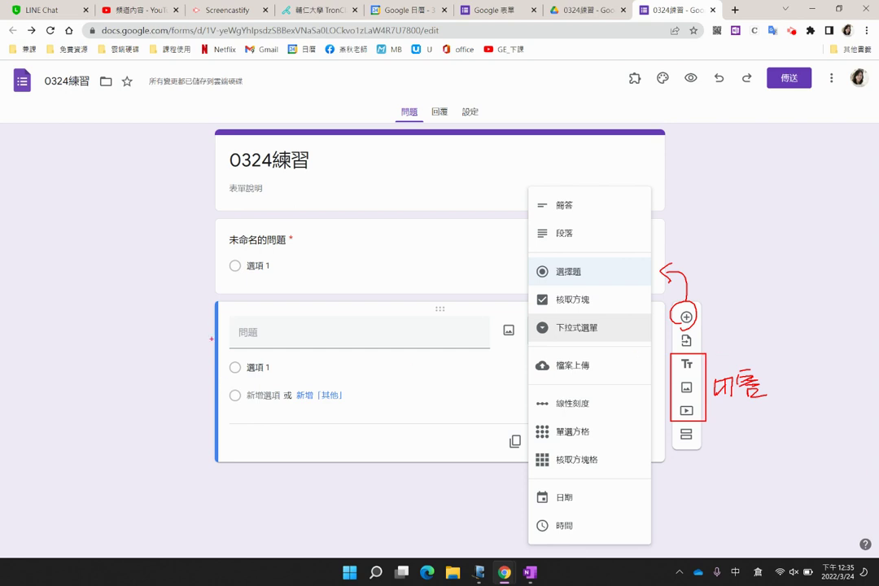
# - Mark the new question and the title, image, video, import and section tools in red, and clear all annotations
pyautogui.moveTo(210, 321); pyautogui.dragTo(198, 440)
pyautogui.moveTo(680, 373)
pyautogui.mouseDown()
pyautogui.moveTo(698, 376)
pyautogui.moveTo(699, 394)
pyautogui.mouseUp()
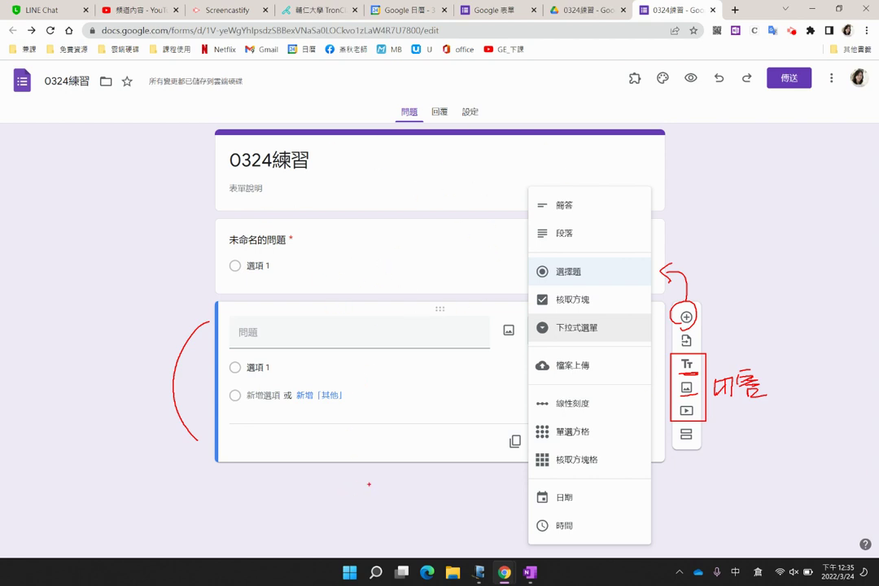
pyautogui.moveTo(693, 376)
pyautogui.mouseDown()
pyautogui.moveTo(689, 398)
pyautogui.moveTo(672, 409)
pyautogui.moveTo(690, 398)
pyautogui.mouseUp()
pyautogui.moveTo(737, 313); pyautogui.dragTo(696, 341)
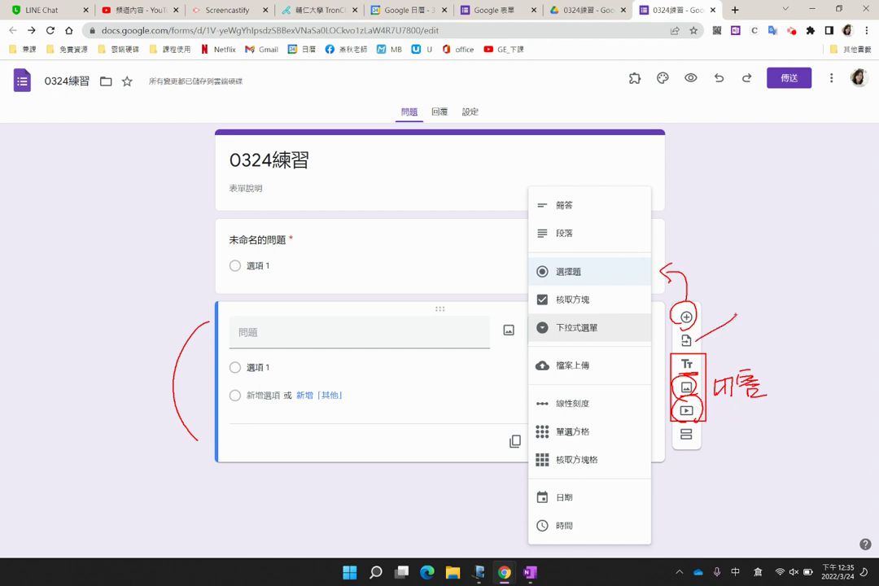
pyautogui.moveTo(698, 438); pyautogui.dragTo(723, 447)
pyautogui.hotkey('alt', 'z')
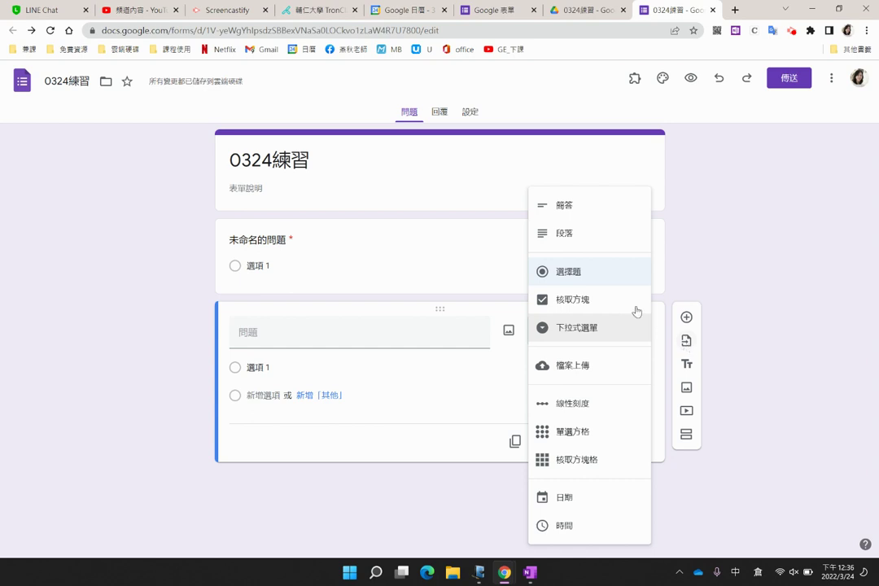
# - Open and close the question import dialog, and delete the form's first question, 未命名的問題
pyautogui.click(687, 342)
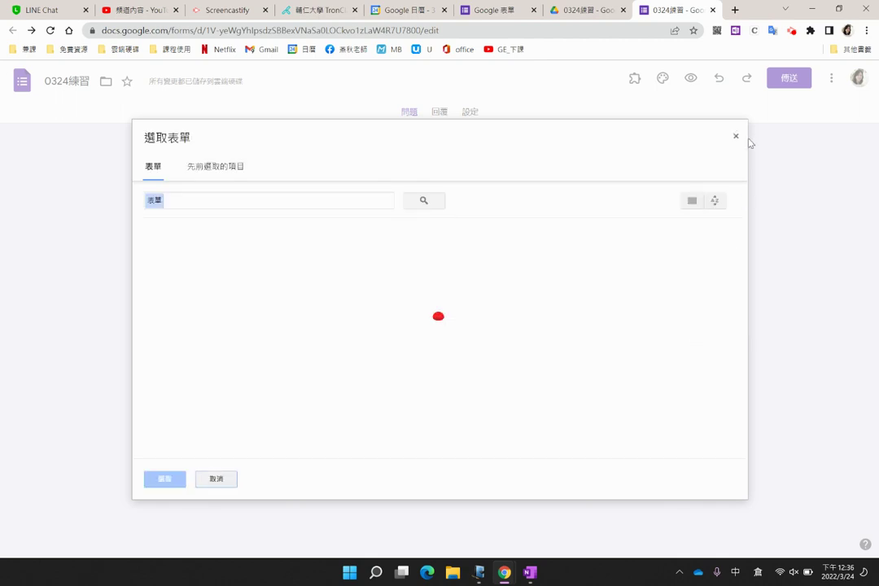
pyautogui.click(736, 137)
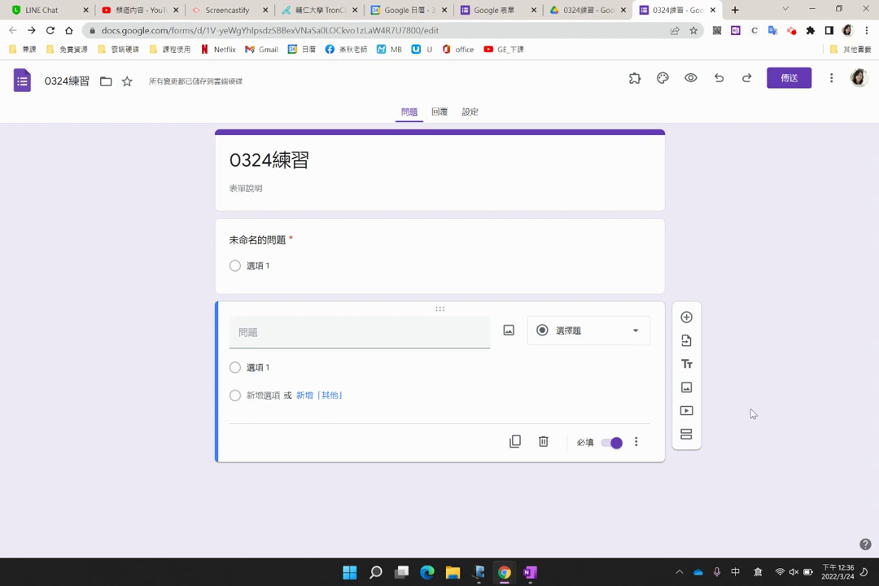
pyautogui.click(424, 260)
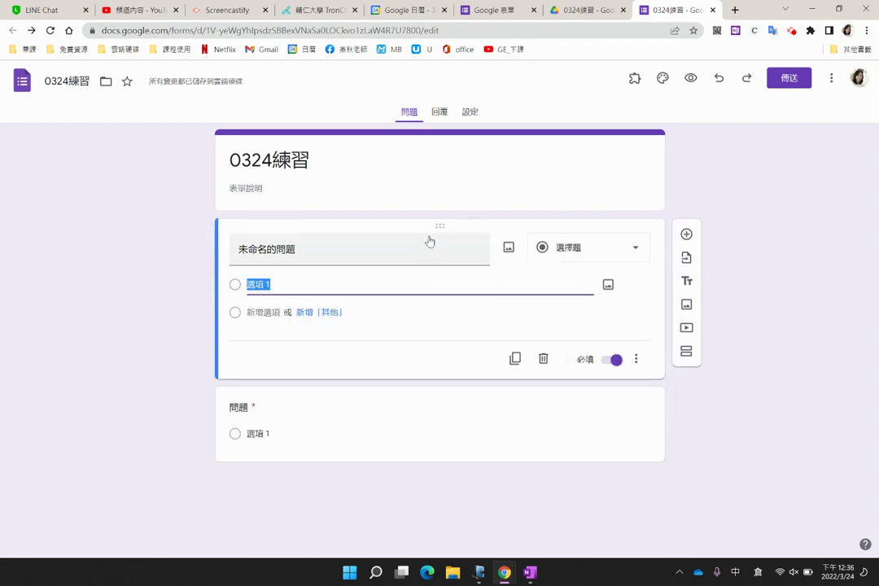
pyautogui.click(544, 360)
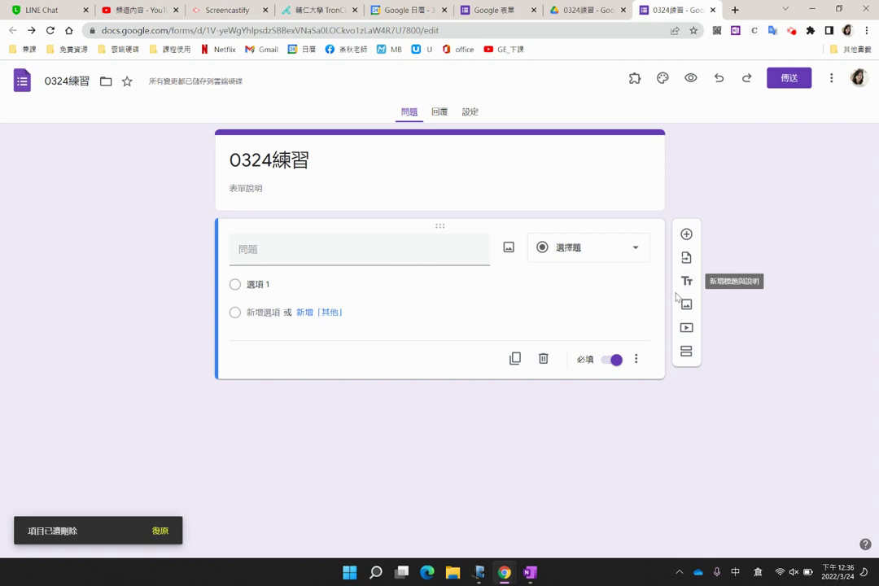
# - Add a title and description block and move it above the remaining question
pyautogui.click(686, 282)
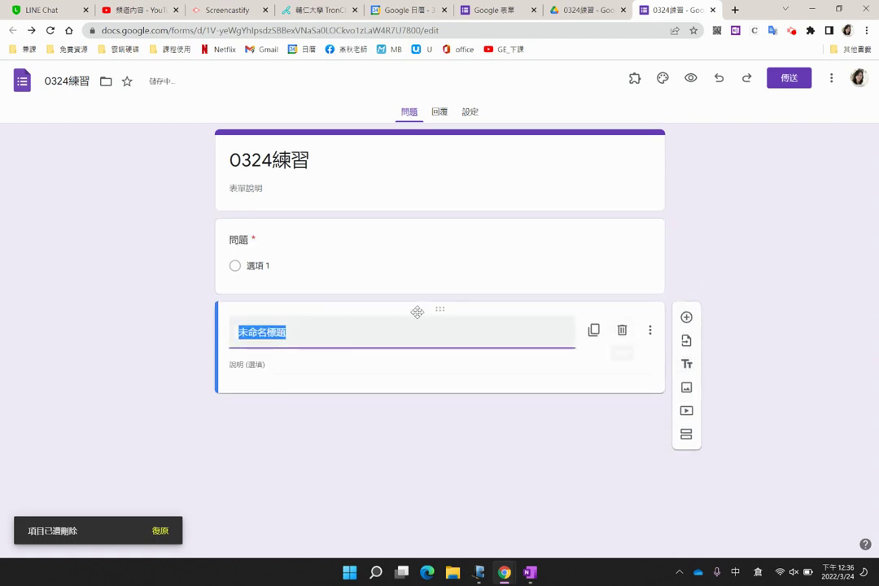
pyautogui.moveTo(435, 310); pyautogui.dragTo(424, 217)
pyautogui.click(424, 259)
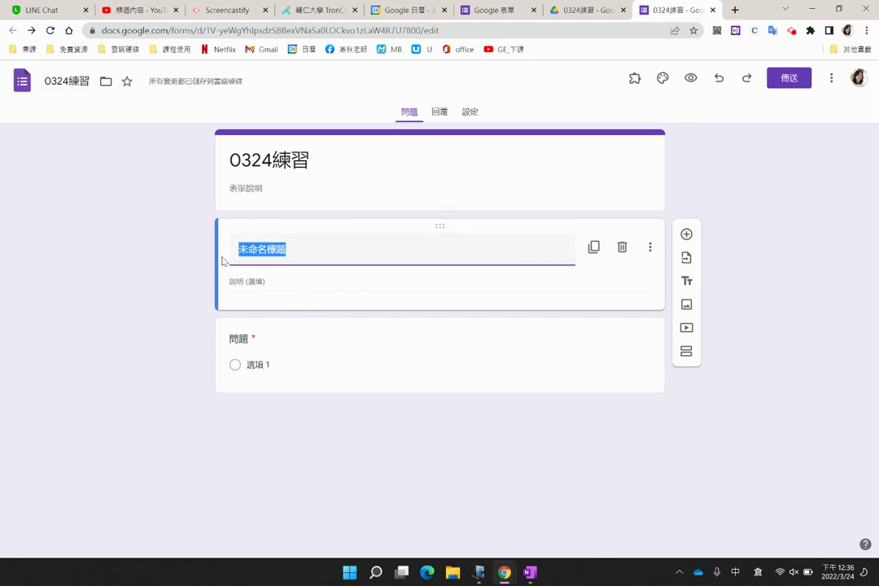
# - Replace the placeholder title of the new title block with 個人資料
pyautogui.press('BackSpace')
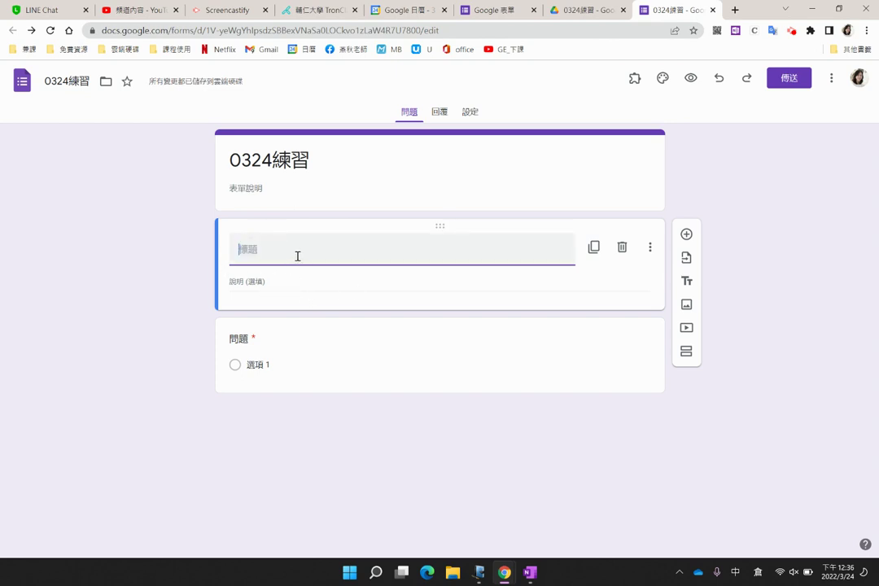
pyautogui.write('人田十口個人資卜口弓')
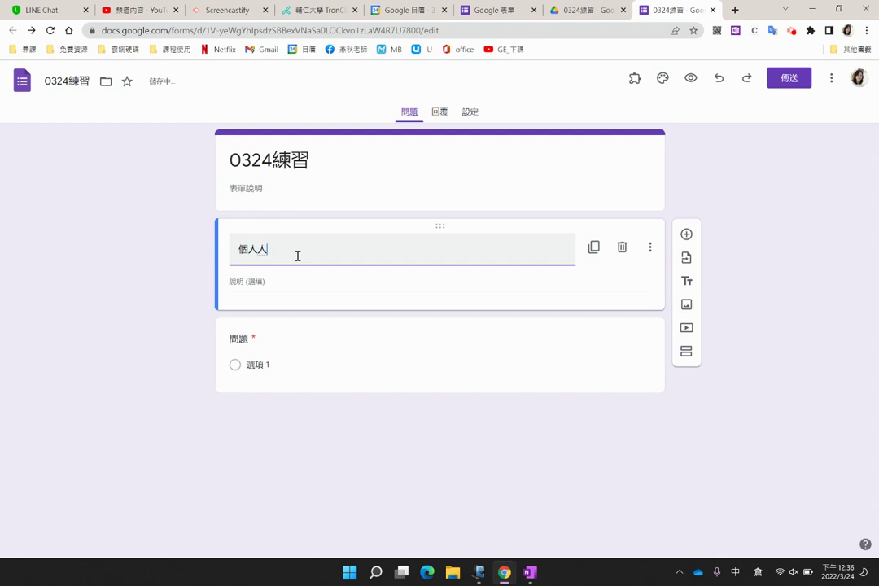
pyautogui.press('space')
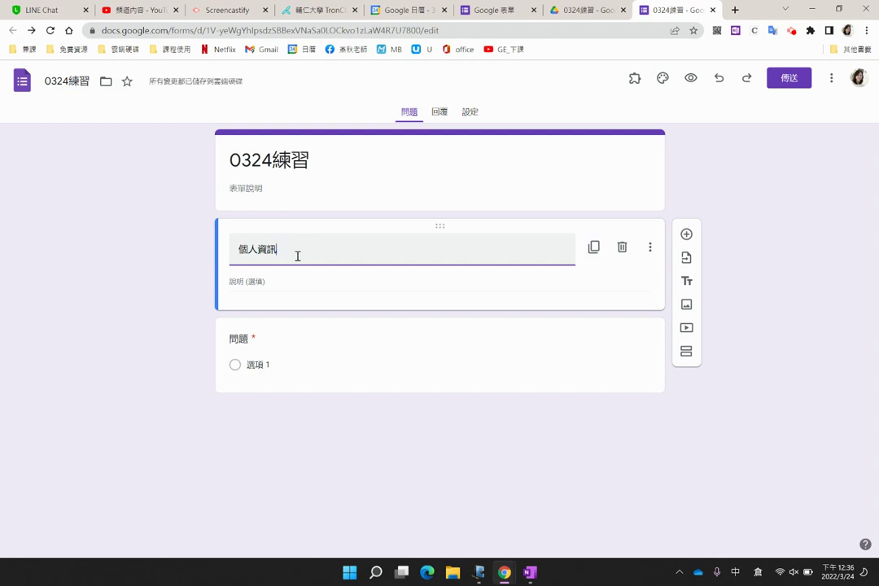
pyautogui.write('大大')
pyautogui.press('BackSpace')
pyautogui.press('BackSpace')
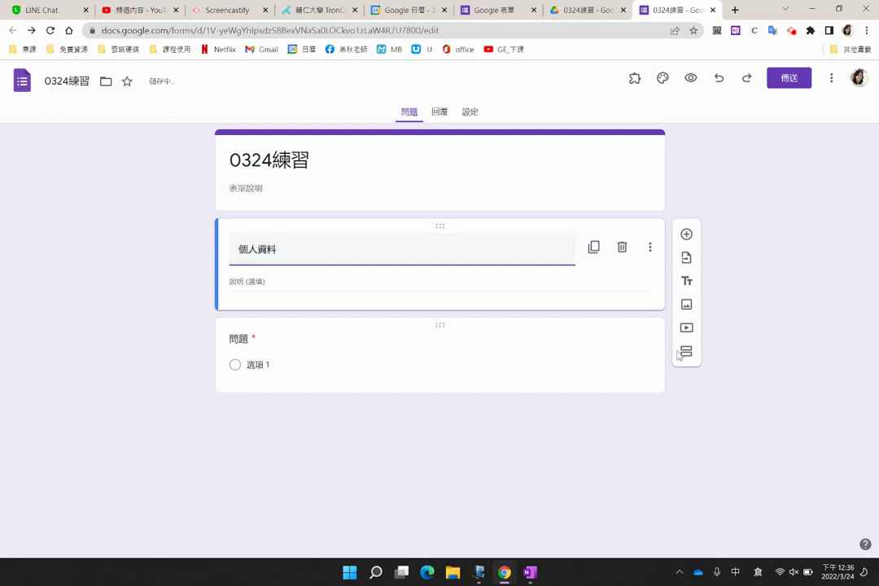
# - Add another title block below the question with the title 問卷內容, and preview the form
pyautogui.click(686, 280)
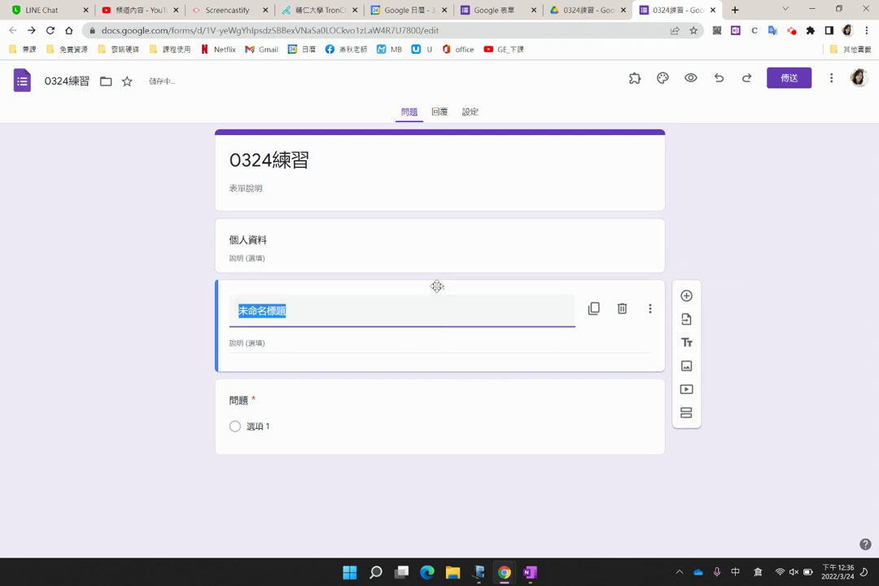
pyautogui.moveTo(440, 288); pyautogui.dragTo(430, 428)
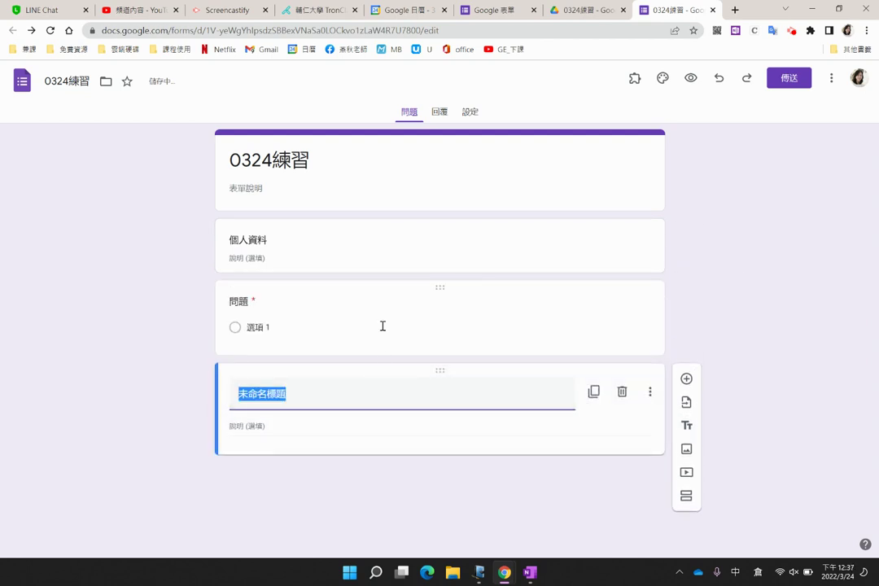
pyautogui.write('問卷內十金人')
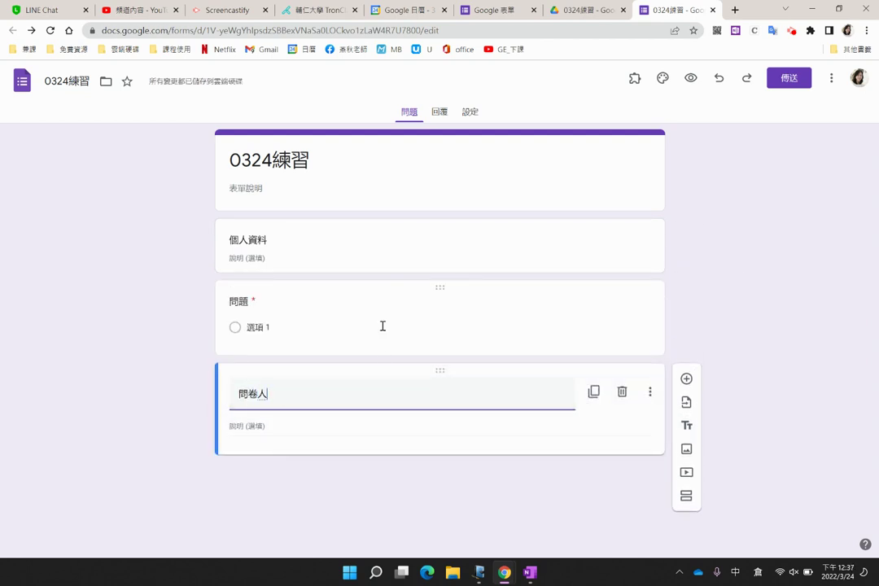
pyautogui.write('容')
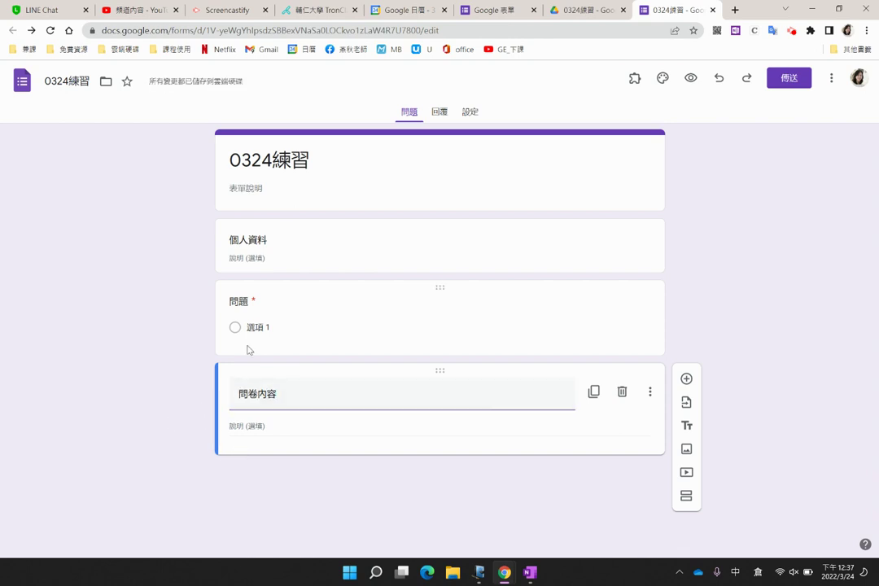
pyautogui.click(691, 79)
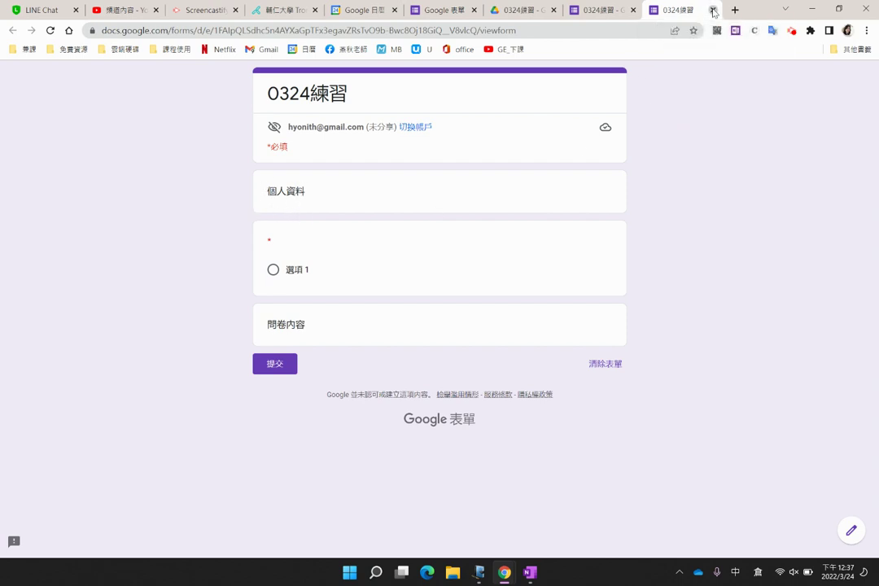
pyautogui.hotkey('ctrl', 'w')
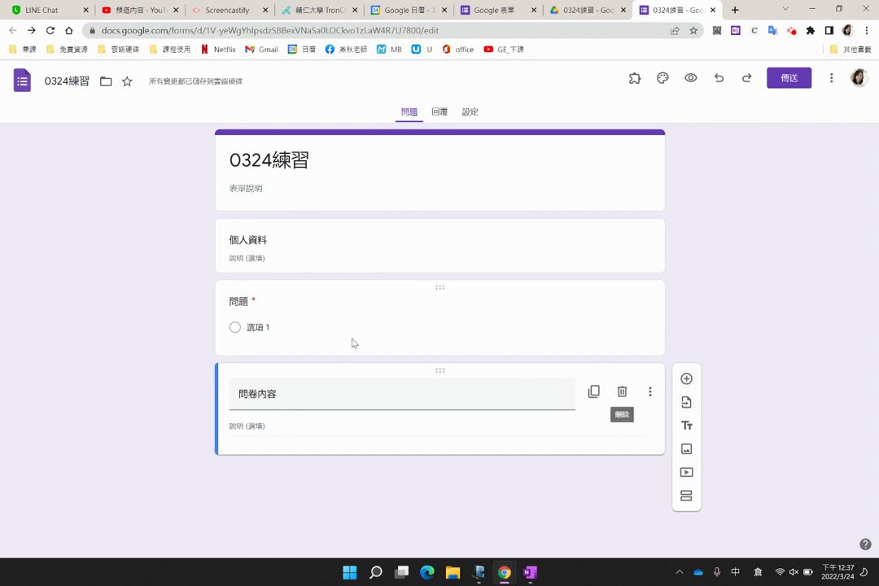
# - Open the question's type list, box 簡答 and 段落 in red, and annotate 簡答 with 單行文字/填充
pyautogui.click(332, 302)
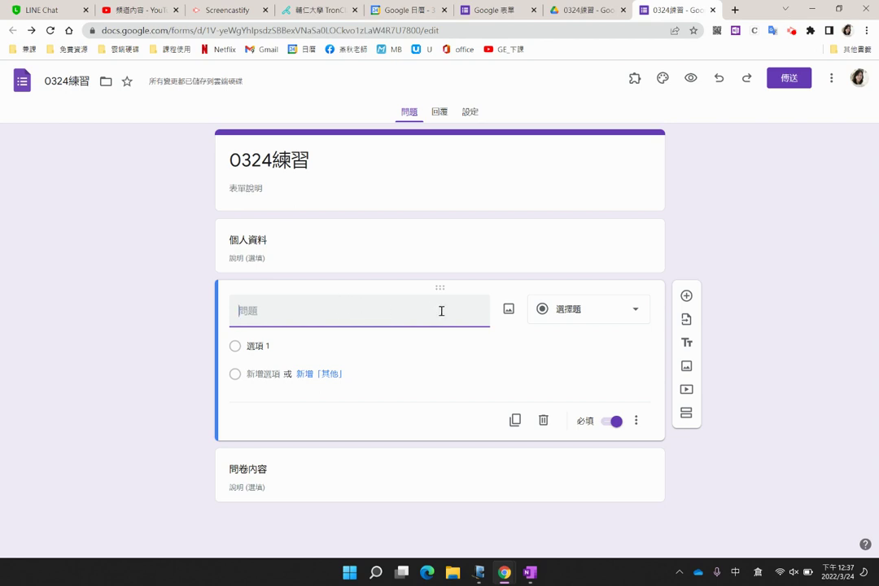
pyautogui.click(636, 315)
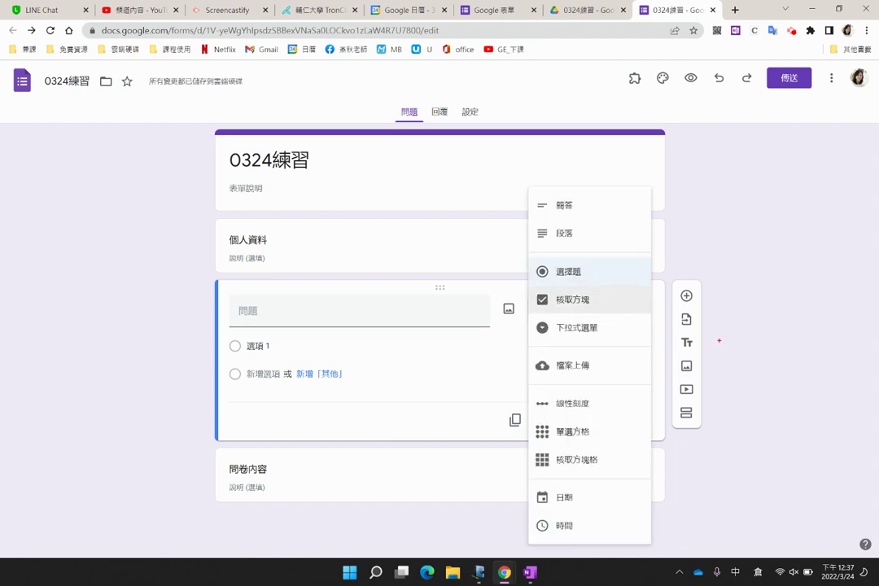
pyautogui.moveTo(523, 191)
pyautogui.mouseDown()
pyautogui.moveTo(525, 247)
pyautogui.moveTo(526, 190)
pyautogui.mouseUp()
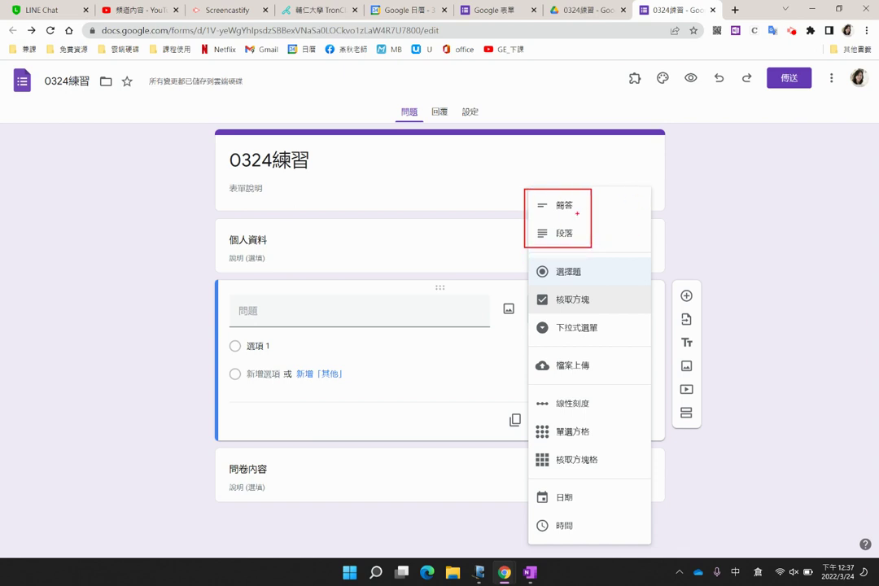
pyautogui.moveTo(577, 213)
pyautogui.mouseDown()
pyautogui.moveTo(632, 184)
pyautogui.moveTo(641, 213)
pyautogui.moveTo(656, 189)
pyautogui.moveTo(672, 213)
pyautogui.moveTo(715, 200)
pyautogui.moveTo(726, 211)
pyautogui.mouseUp()
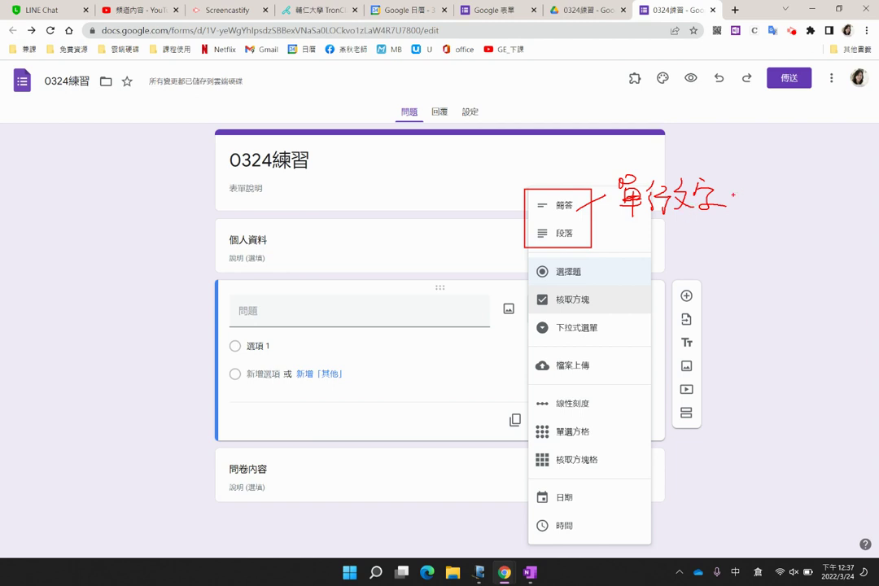
pyautogui.moveTo(734, 195)
pyautogui.mouseDown()
pyautogui.moveTo(783, 218)
pyautogui.moveTo(807, 205)
pyautogui.moveTo(787, 220)
pyautogui.mouseUp()
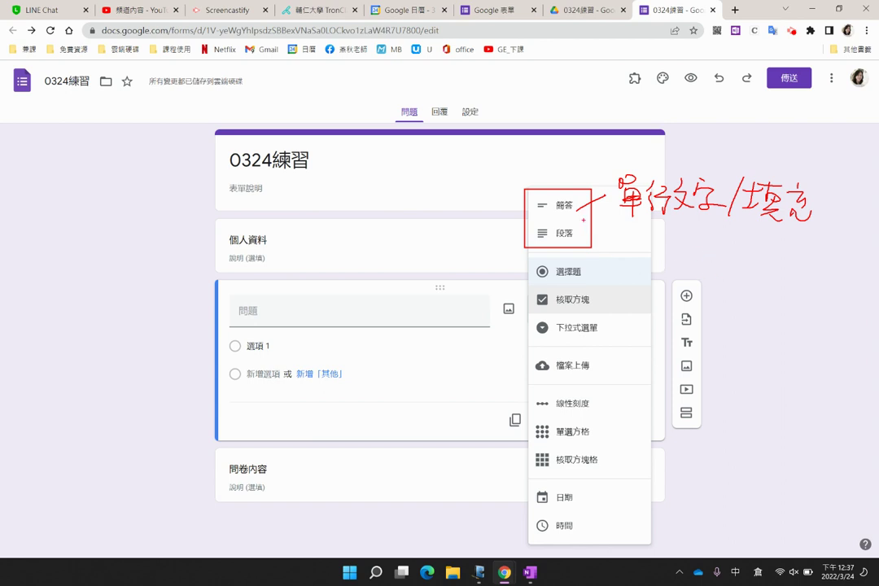
# - Annotate the 段落 type in red with 多行文字/意見 and a cross
pyautogui.moveTo(583, 239)
pyautogui.mouseDown()
pyautogui.moveTo(616, 244)
pyautogui.moveTo(630, 258)
pyautogui.moveTo(649, 246)
pyautogui.moveTo(682, 262)
pyautogui.moveTo(716, 262)
pyautogui.moveTo(735, 239)
pyautogui.moveTo(742, 268)
pyautogui.moveTo(709, 272)
pyautogui.mouseUp()
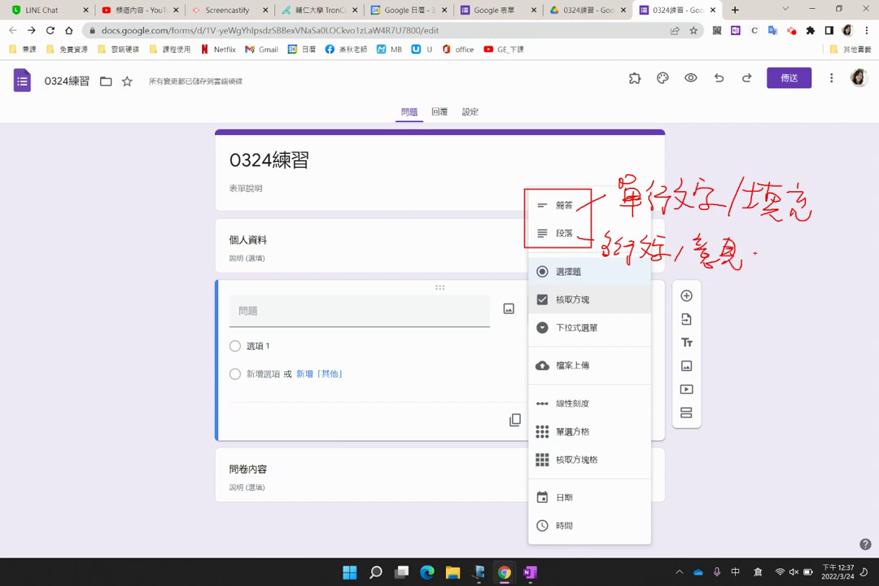
pyautogui.moveTo(776, 254); pyautogui.dragTo(764, 273)
pyautogui.moveTo(762, 253); pyautogui.dragTo(782, 273)
# - Label 核取方塊 with 複 and bracket 選擇題 and 下拉式選單 together with the label 單 in red
pyautogui.moveTo(527, 303)
pyautogui.mouseDown()
pyautogui.moveTo(458, 307)
pyautogui.moveTo(460, 324)
pyautogui.moveTo(486, 324)
pyautogui.mouseUp()
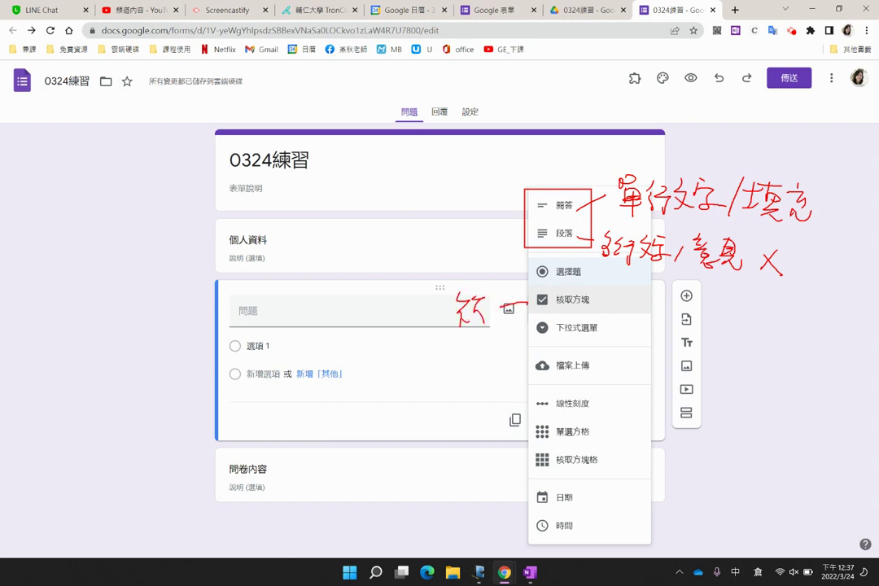
pyautogui.moveTo(583, 274)
pyautogui.mouseDown()
pyautogui.moveTo(609, 309)
pyautogui.moveTo(600, 329)
pyautogui.mouseUp()
pyautogui.moveTo(628, 290); pyautogui.dragTo(639, 318)
pyautogui.moveTo(629, 303); pyautogui.dragTo(629, 332)
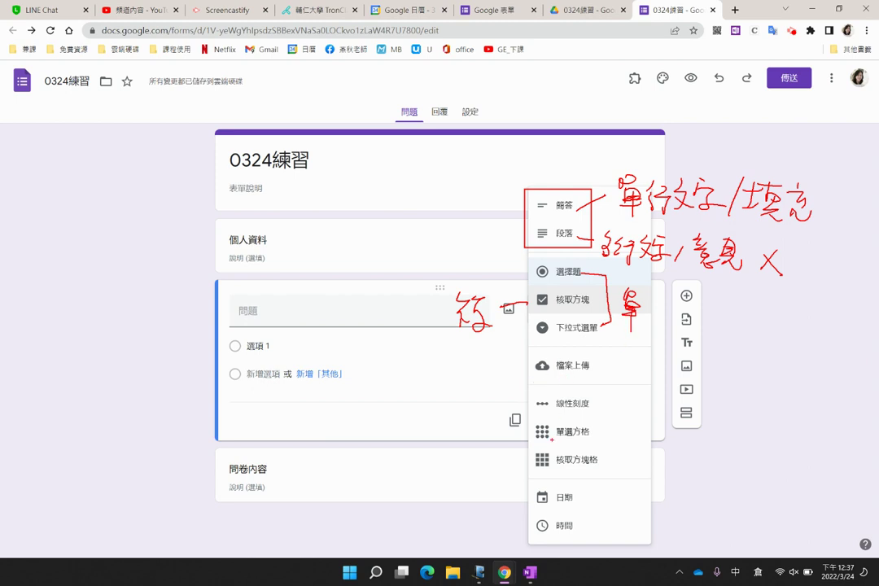
# - Bracket 線性刻度, 單選方格 and 核取方塊格 in red and sketch a single-row rating scale beside them
pyautogui.moveTo(528, 400); pyautogui.dragTo(512, 471)
pyautogui.moveTo(427, 399)
pyautogui.mouseDown()
pyautogui.moveTo(487, 389)
pyautogui.moveTo(487, 406)
pyautogui.mouseUp()
pyautogui.moveTo(423, 413); pyautogui.dragTo(476, 404)
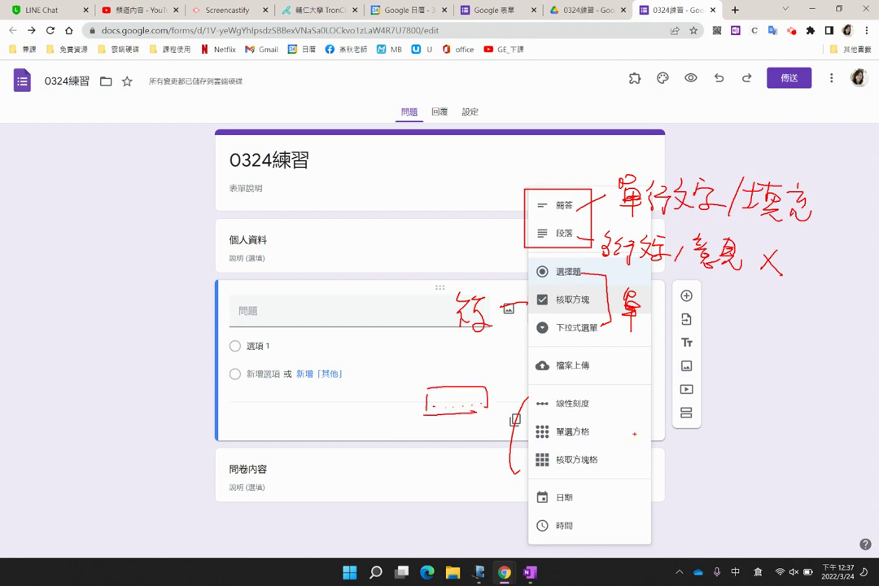
# - Sketch a red grid with a header row and a label column beside the grid question types
pyautogui.moveTo(624, 394)
pyautogui.mouseDown()
pyautogui.moveTo(623, 442)
pyautogui.moveTo(674, 396)
pyautogui.mouseUp()
pyautogui.moveTo(674, 398); pyautogui.dragTo(675, 442)
pyautogui.moveTo(621, 440); pyautogui.dragTo(663, 441)
pyautogui.moveTo(621, 420); pyautogui.dragTo(667, 419)
pyautogui.moveTo(634, 398); pyautogui.dragTo(631, 439)
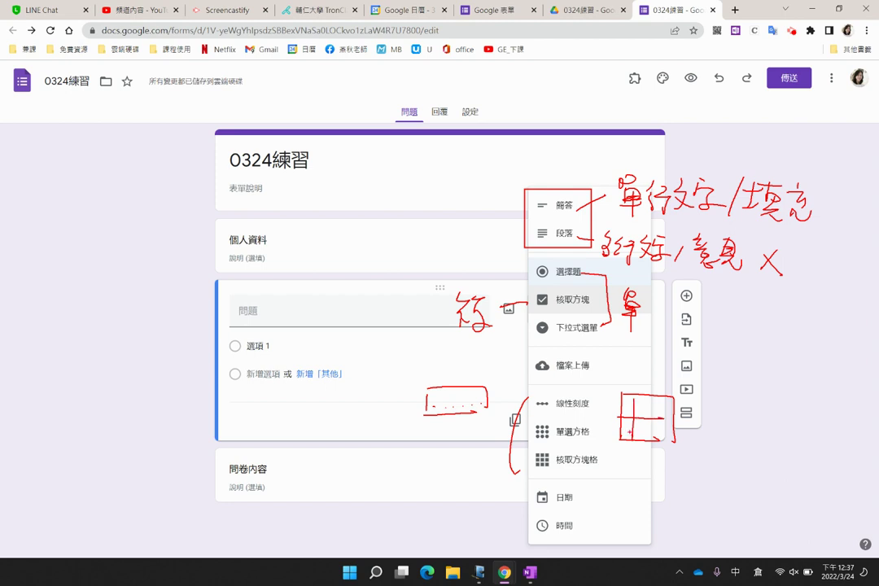
pyautogui.moveTo(638, 403)
pyautogui.mouseDown()
pyautogui.moveTo(672, 402)
pyautogui.moveTo(649, 428)
pyautogui.mouseUp()
# - Underline 單選方格 and 核取方塊格 in red and label 核取方塊格 with 複
pyautogui.moveTo(551, 444); pyautogui.dragTo(593, 442)
pyautogui.moveTo(556, 470); pyautogui.dragTo(601, 469)
pyautogui.moveTo(603, 472)
pyautogui.mouseDown()
pyautogui.moveTo(612, 466)
pyautogui.moveTo(609, 480)
pyautogui.mouseUp()
pyautogui.moveTo(615, 461); pyautogui.dragTo(626, 458)
pyautogui.moveTo(622, 463); pyautogui.dragTo(623, 481)
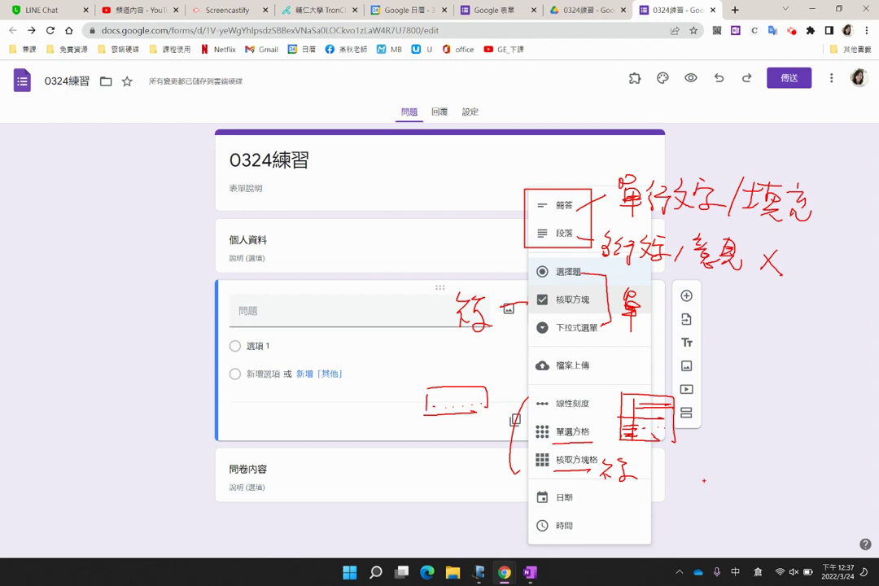
# - Clear the annotations, title the question 姓名 and make its type 簡答
pyautogui.click(292, 313)
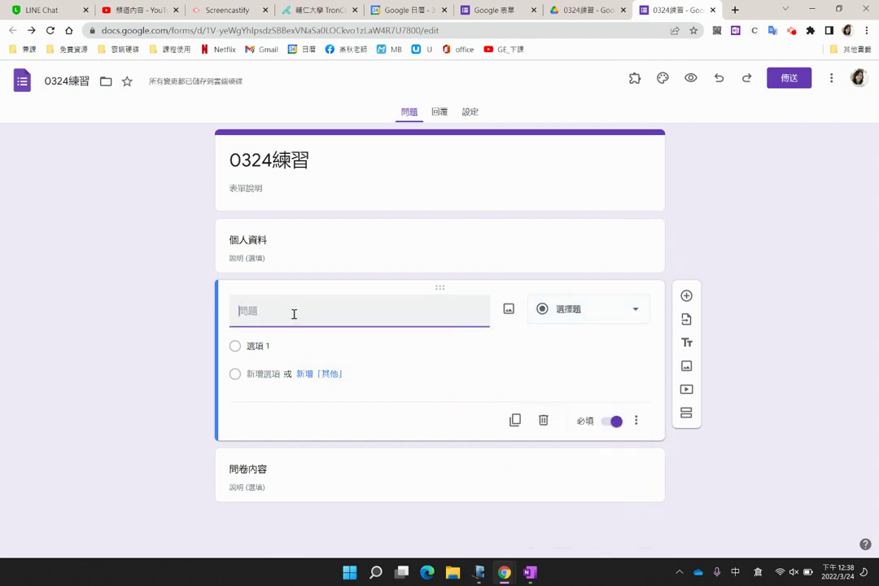
pyautogui.write('姓名')
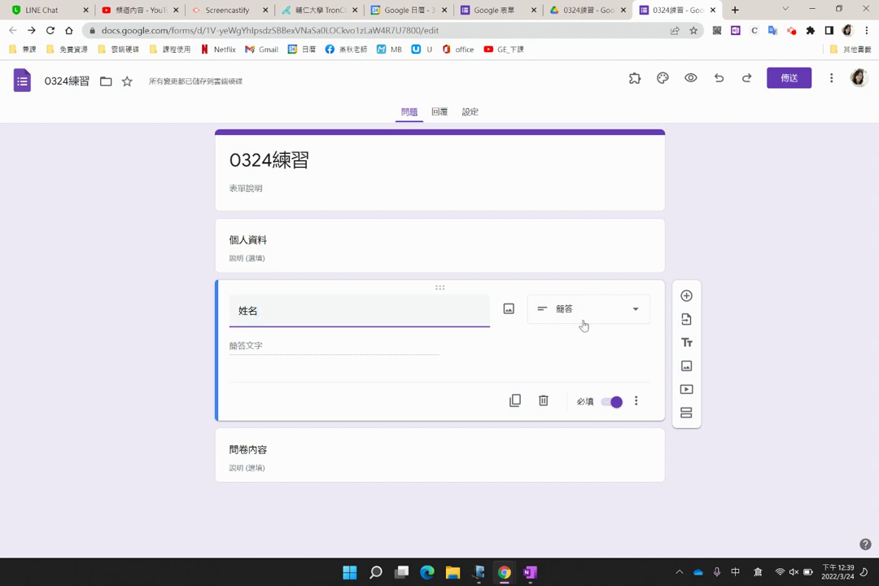
# - Switch the 姓名 question's 必填 setting off and back on, and view its 說明 and 回應驗證 options
pyautogui.click(612, 404)
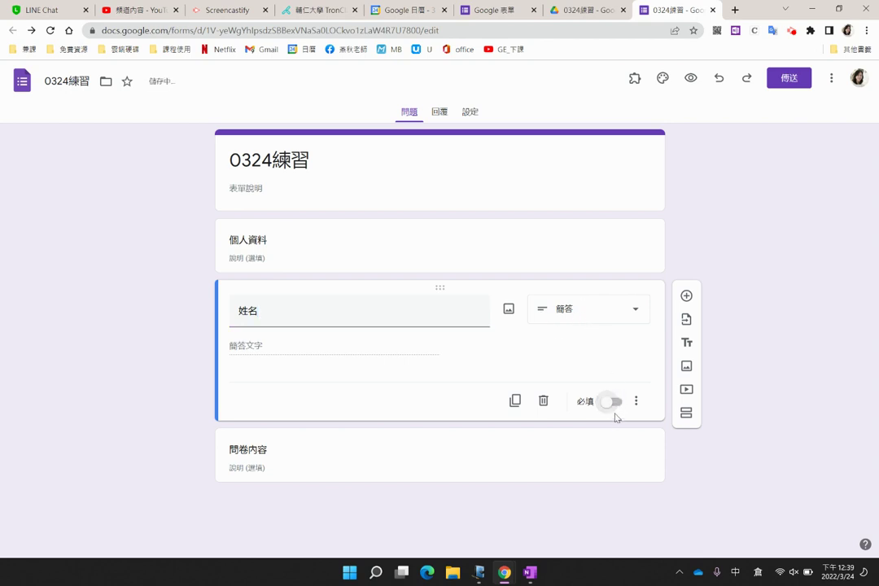
pyautogui.click(616, 404)
pyautogui.click(637, 402)
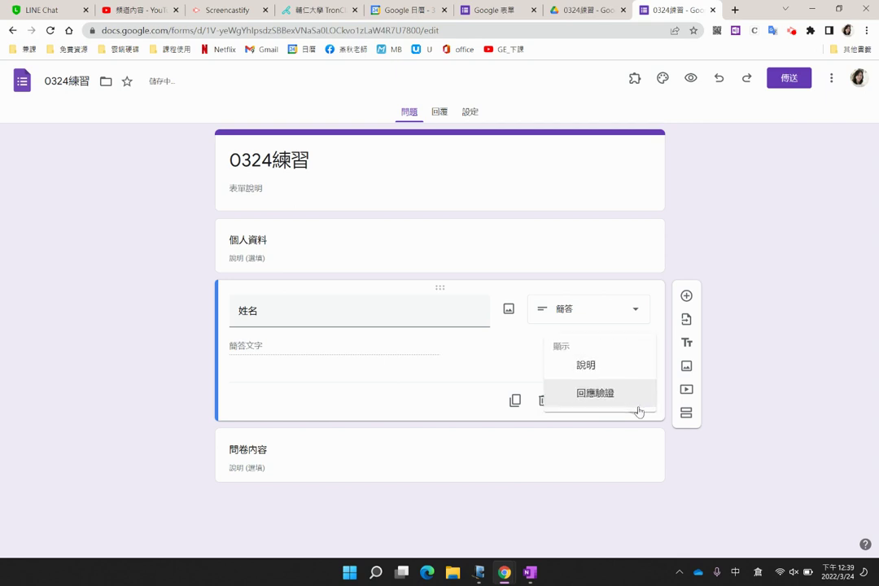
pyautogui.click(581, 413)
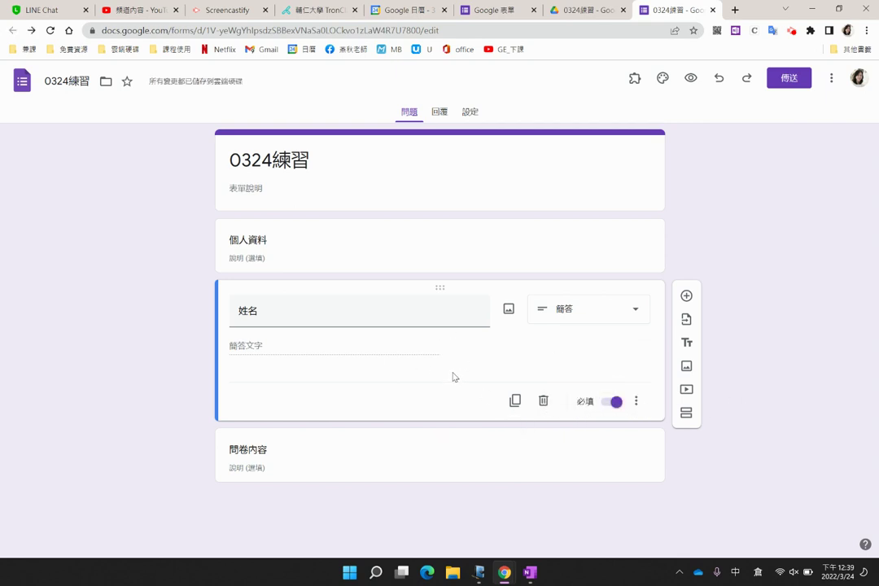
# - Add a 選擇題 question titled 性別 below the 姓名 question
pyautogui.click(687, 296)
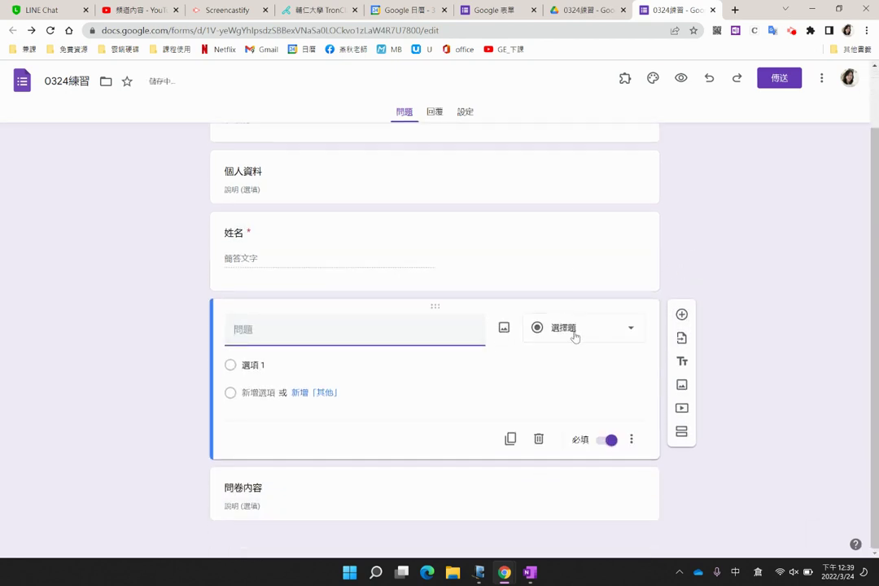
pyautogui.click(576, 336)
pyautogui.click(559, 276)
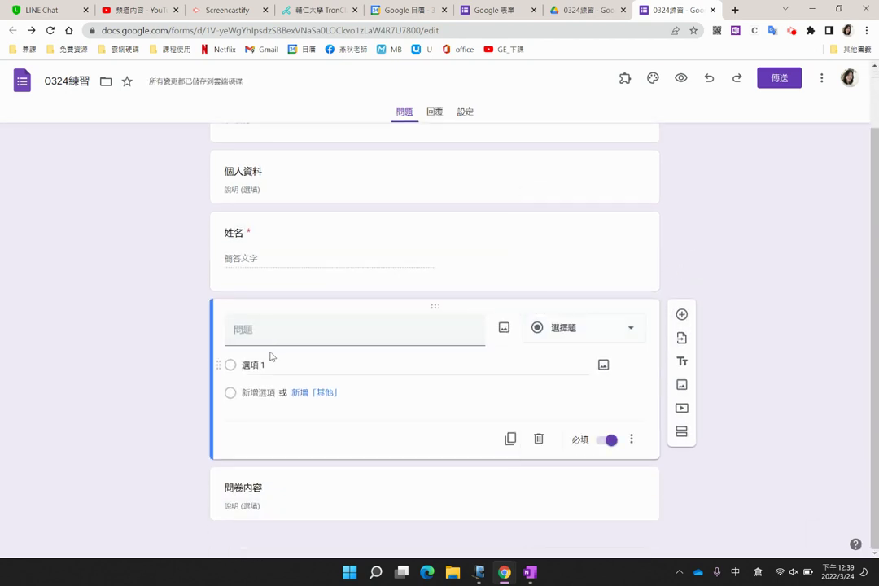
pyautogui.write('性別')
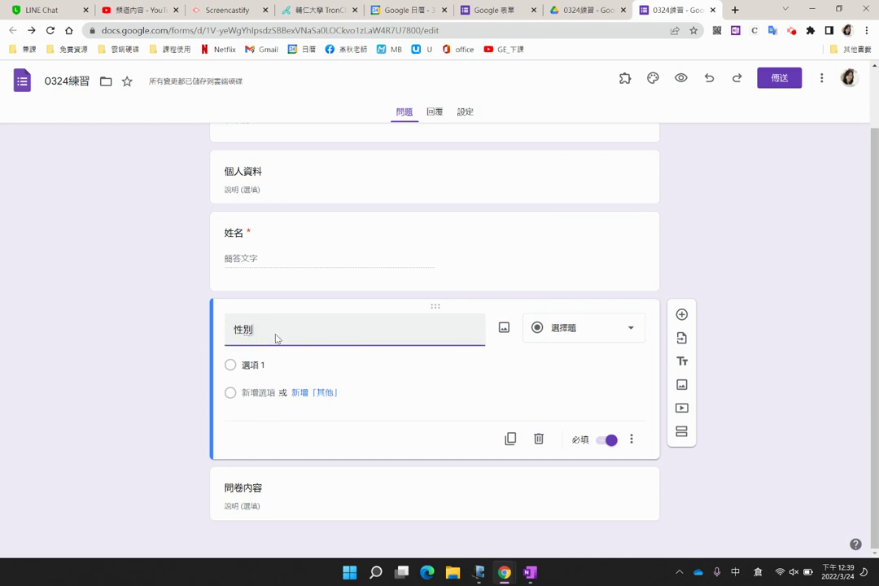
# - Give the 性別 question the two options 女 and 男
pyautogui.press('Down')
pyautogui.press('Return')
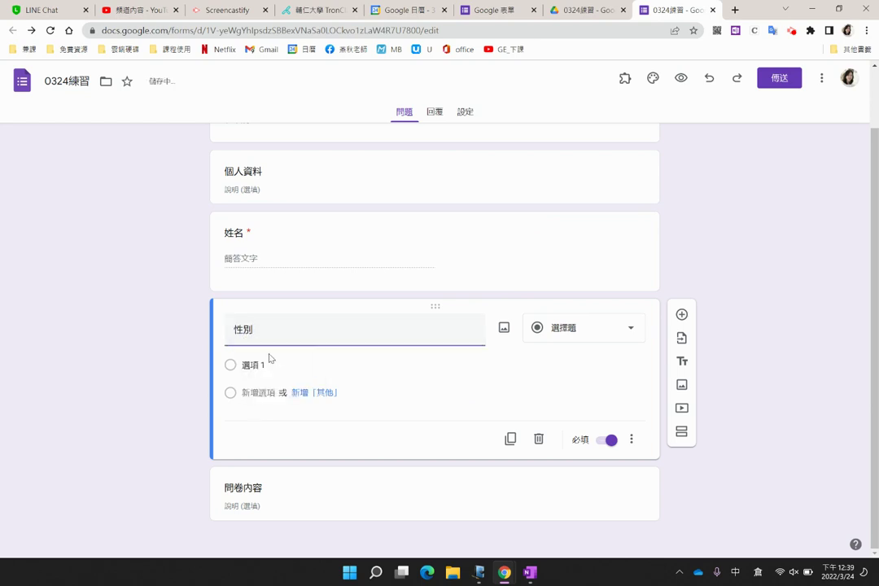
pyautogui.click(281, 367)
pyautogui.write('女')
pyautogui.click(261, 393)
pyautogui.write('田')
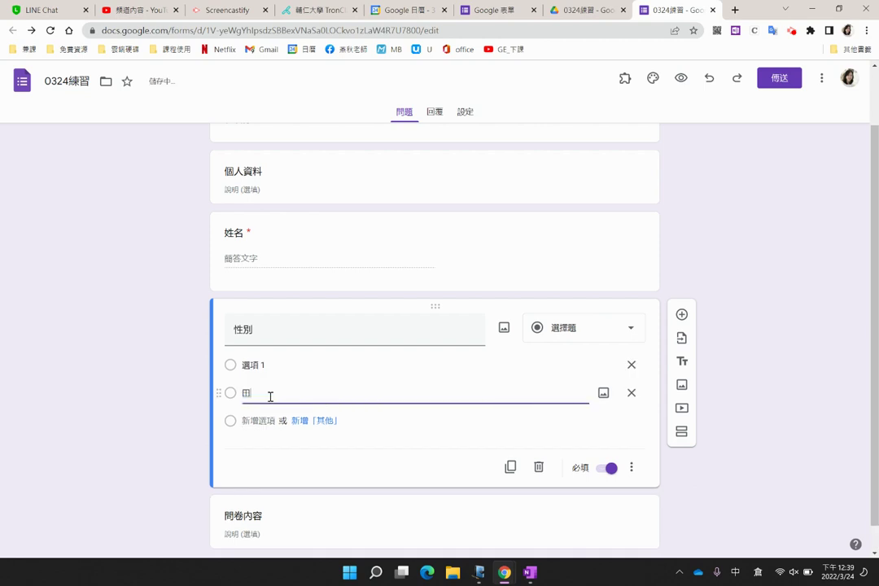
pyautogui.click(281, 365)
pyautogui.write('女')
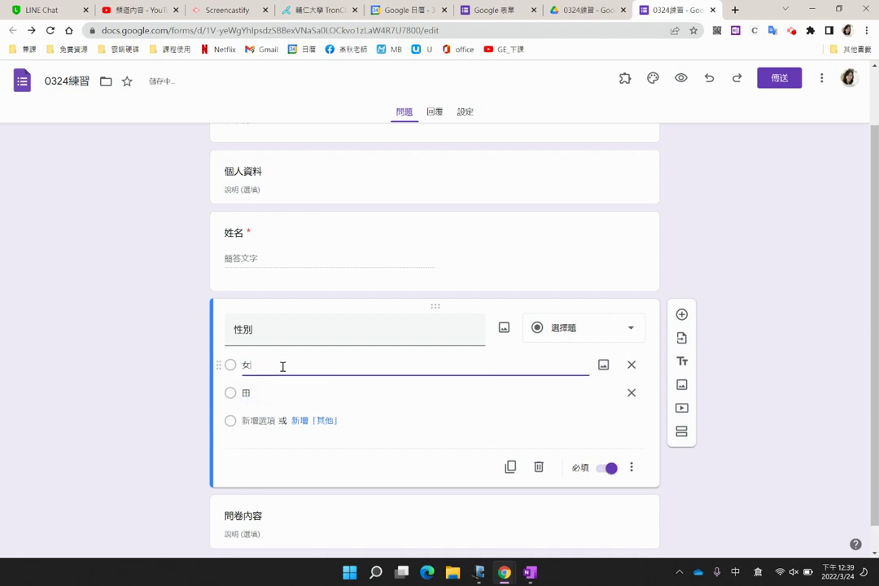
pyautogui.click(338, 394)
pyautogui.press('BackSpace')
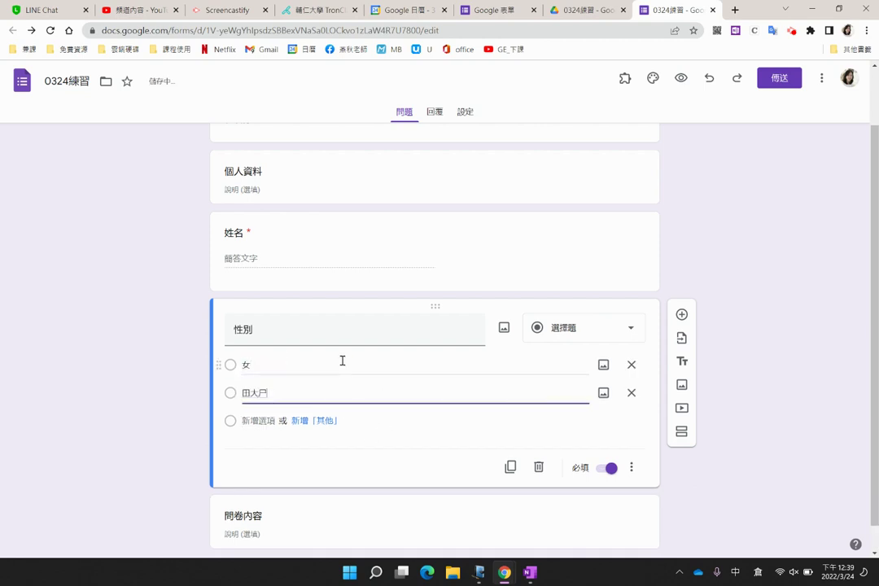
pyautogui.write('男')
pyautogui.click(422, 469)
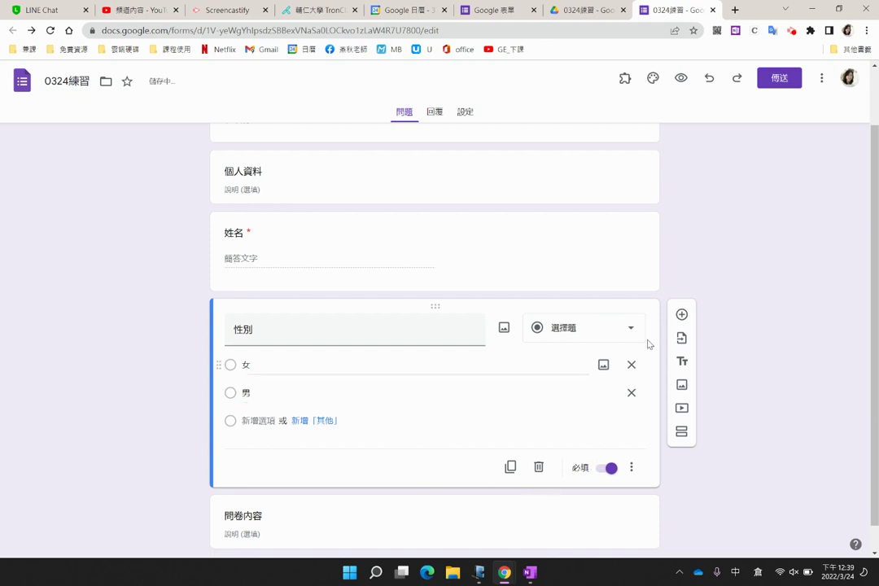
# - Add a 核取方塊 question titled 曾經用過的office軟體? below the 性別 question
pyautogui.click(681, 314)
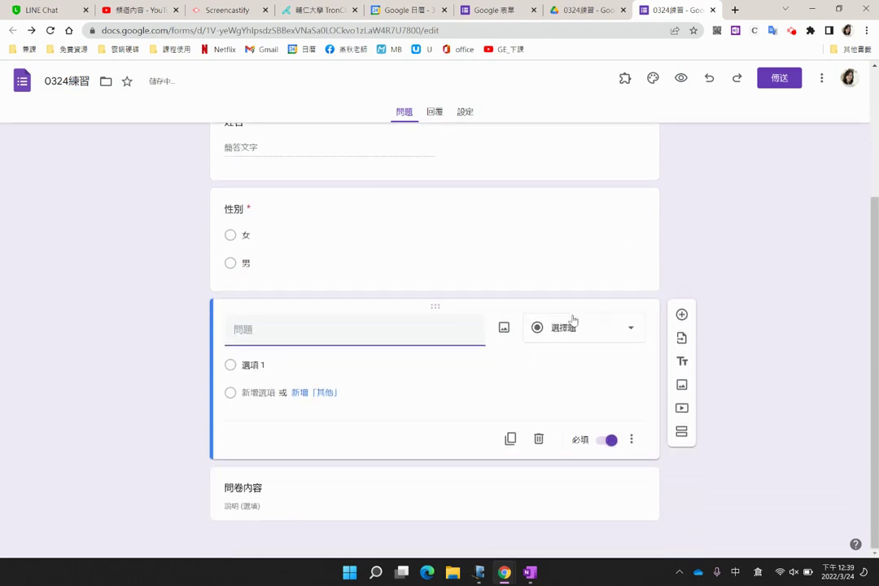
pyautogui.click(594, 326)
pyautogui.click(568, 303)
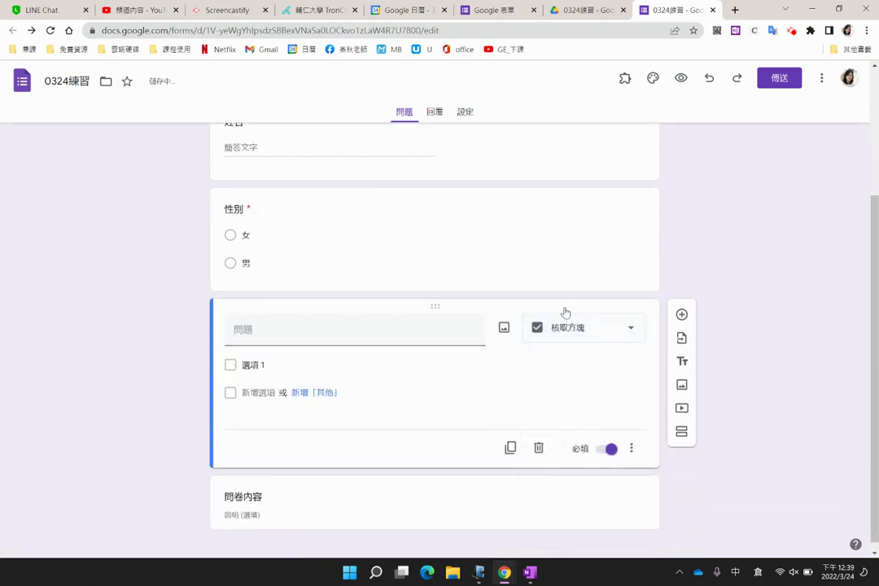
pyautogui.click(264, 332)
pyautogui.write('曾')
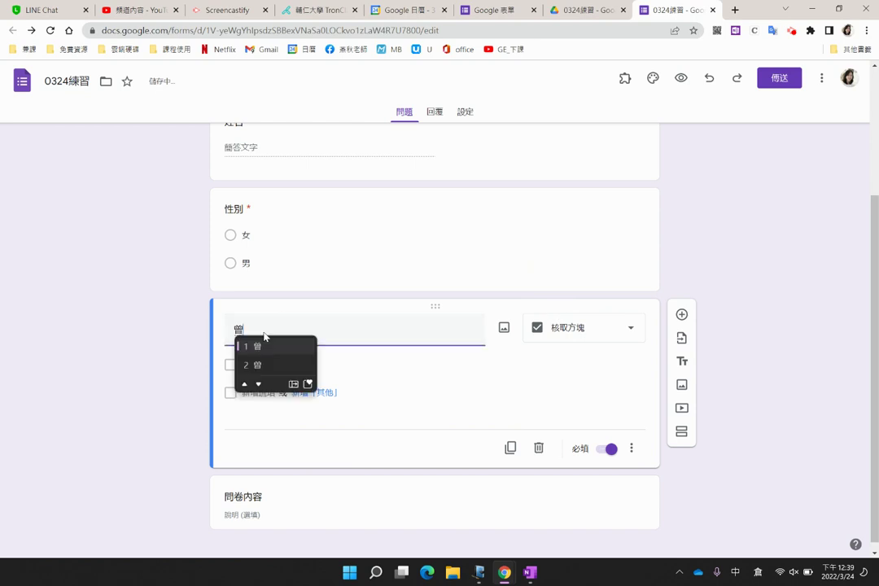
pyautogui.write('經用過的')
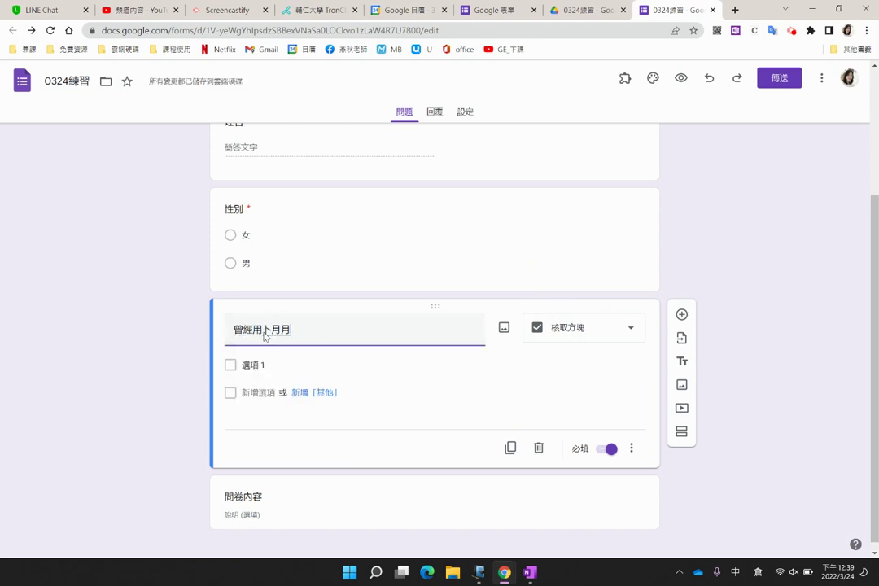
pyautogui.write('office')
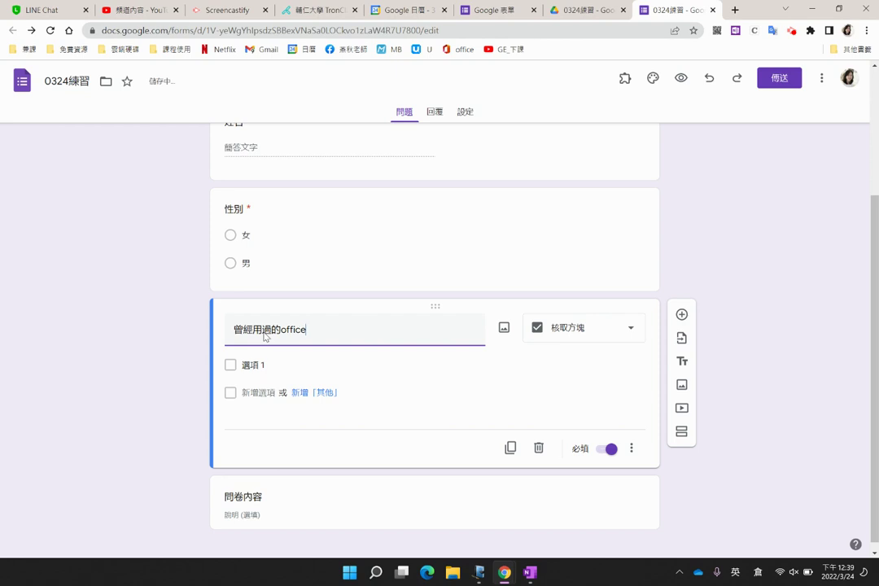
pyautogui.write('軟體?')
# - Enter word, excel and powerpoint as the options of the office software question
pyautogui.click(313, 368)
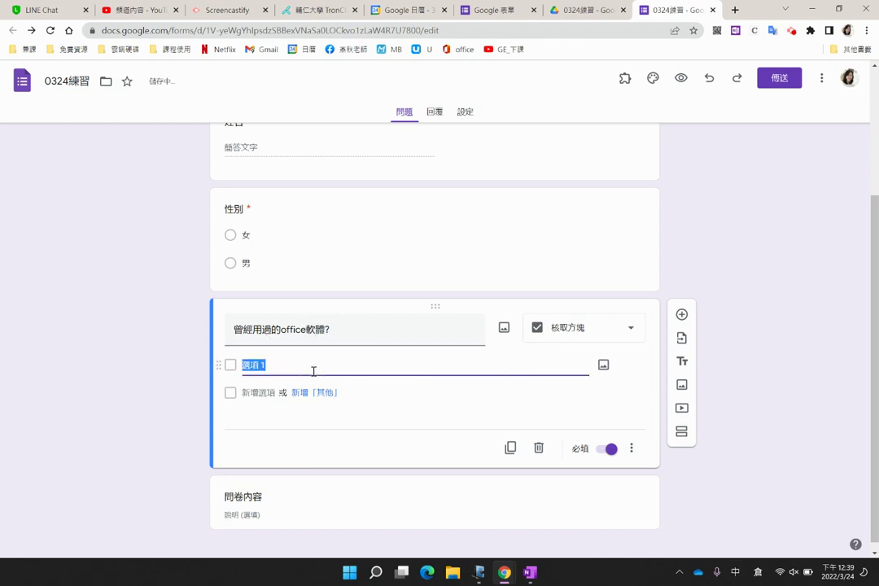
pyautogui.write('word')
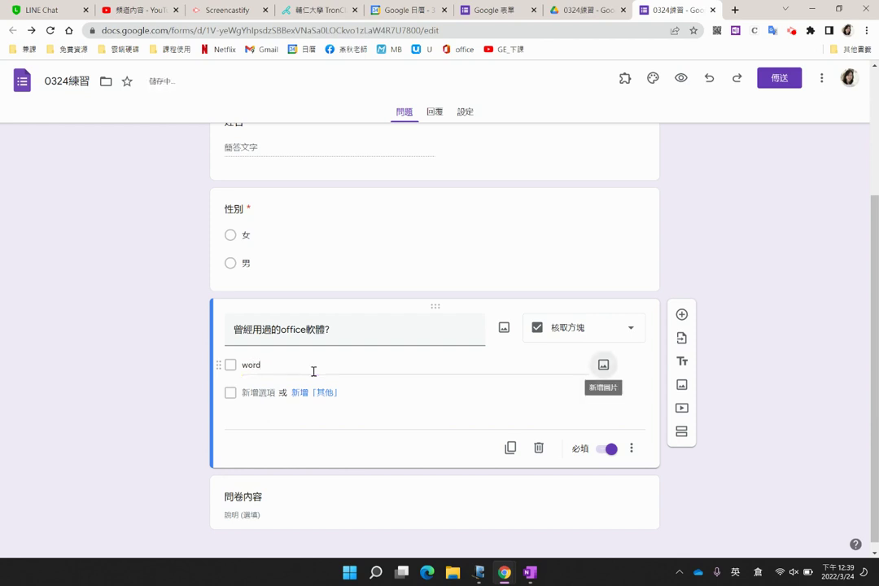
pyautogui.click(254, 393)
pyautogui.write('excel')
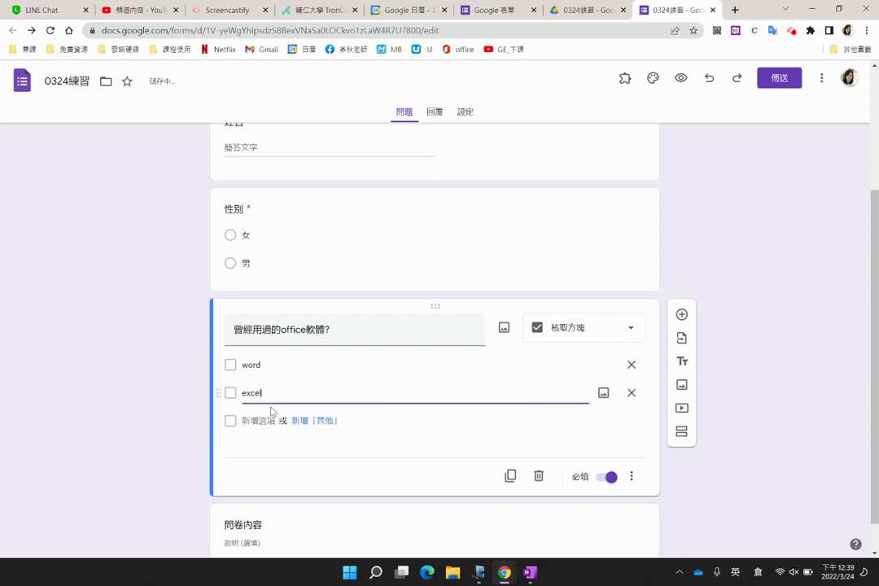
pyautogui.click(269, 419)
pyautogui.write('power')
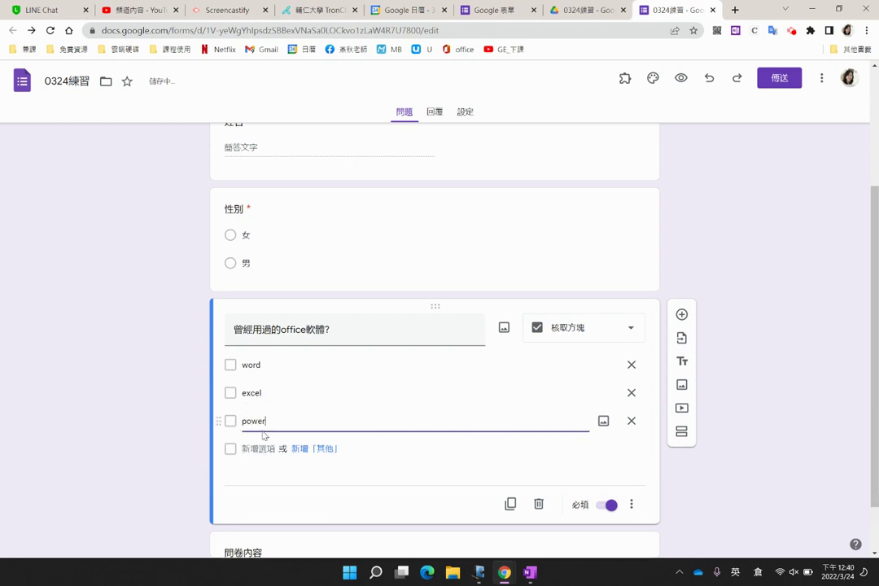
pyautogui.write('point')
pyautogui.scroll(-1, 286, 325)
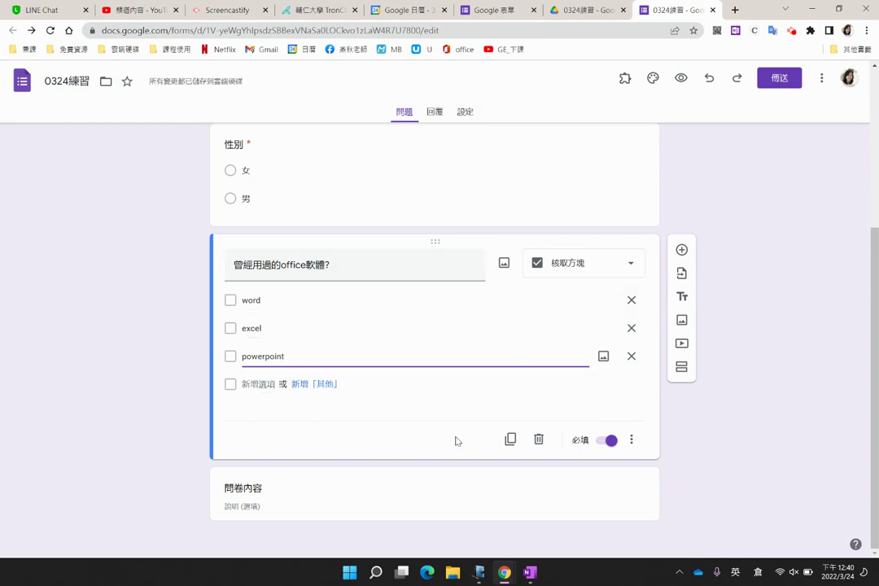
# - Add a 線性刻度 question titled 課程內容? below the 問卷內容 title block
pyautogui.click(326, 504)
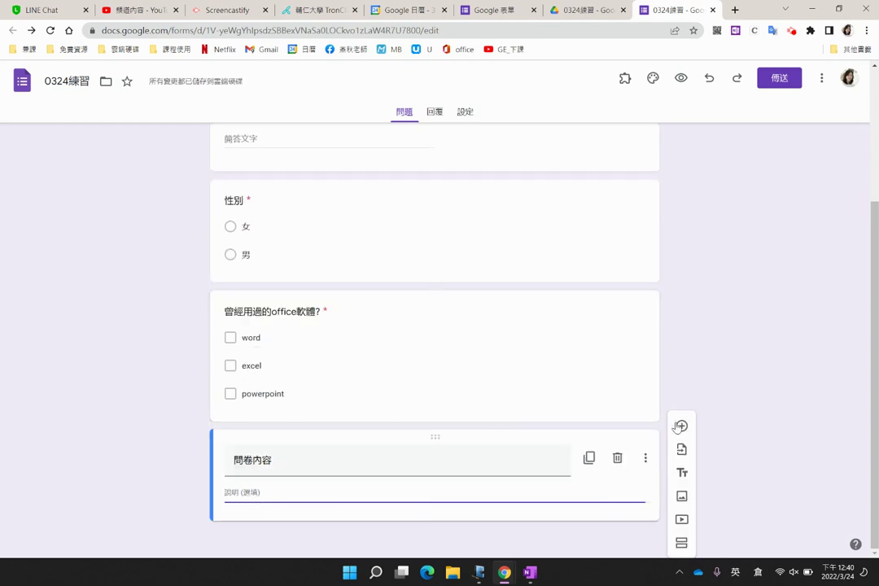
pyautogui.click(679, 426)
pyautogui.click(583, 391)
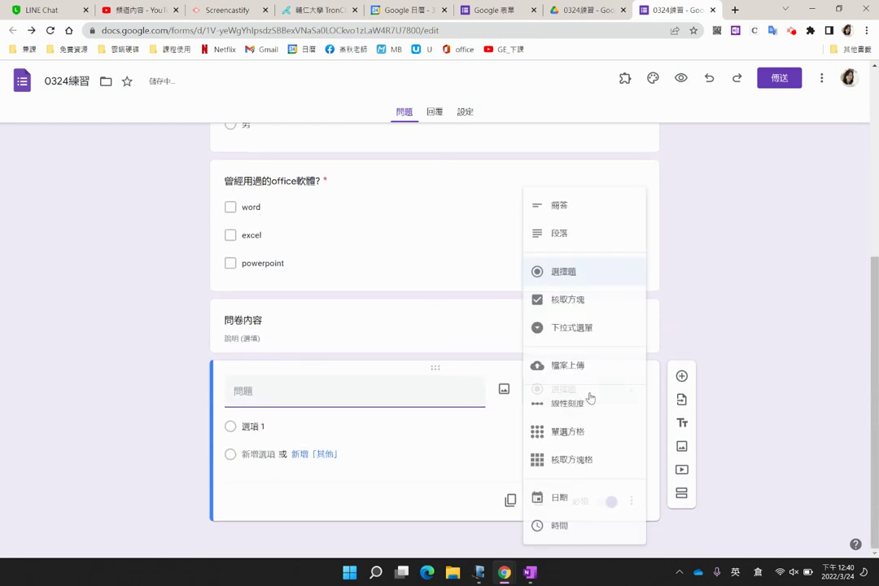
pyautogui.click(561, 404)
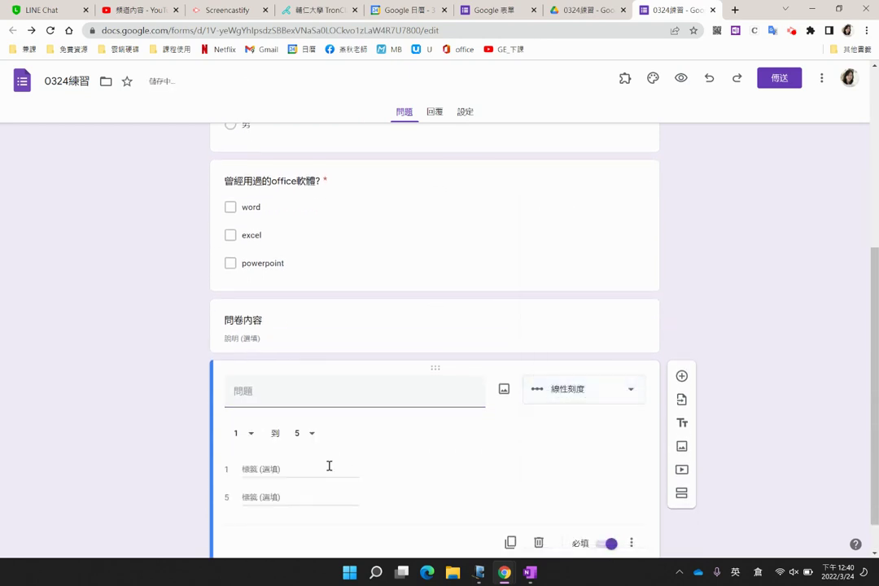
pyautogui.click(295, 392)
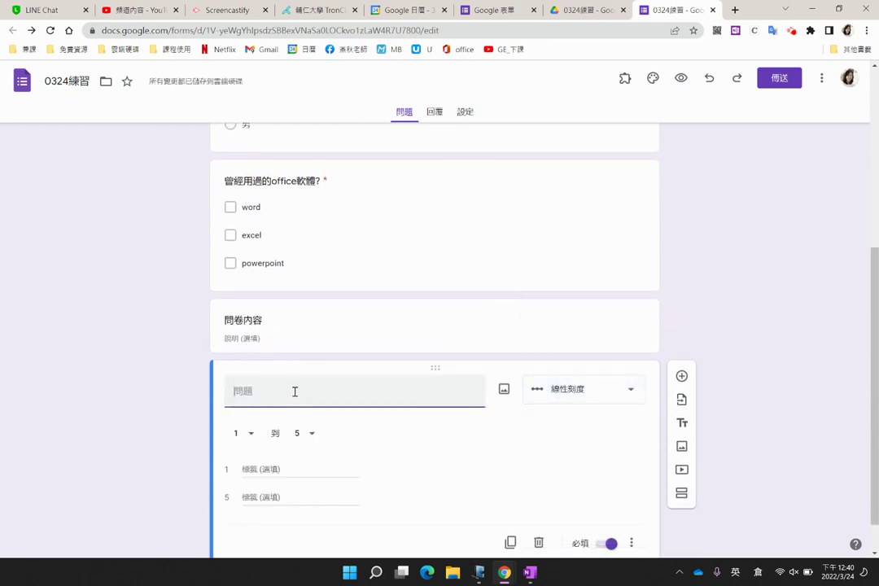
pyautogui.write('yrwd')
pyautogui.press('BackSpace')
pyautogui.press('shift')
pyautogui.write('課程內容?')
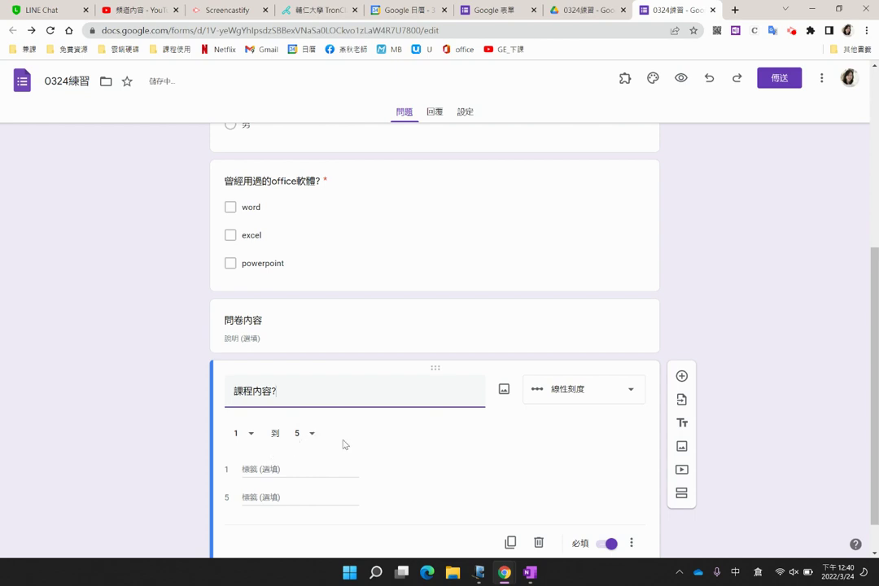
# - View the upper-limit choices of the 課程內容? scale and label its value 1 as 非常不滿意
pyautogui.scroll(-1, 318, 424)
pyautogui.click(309, 392)
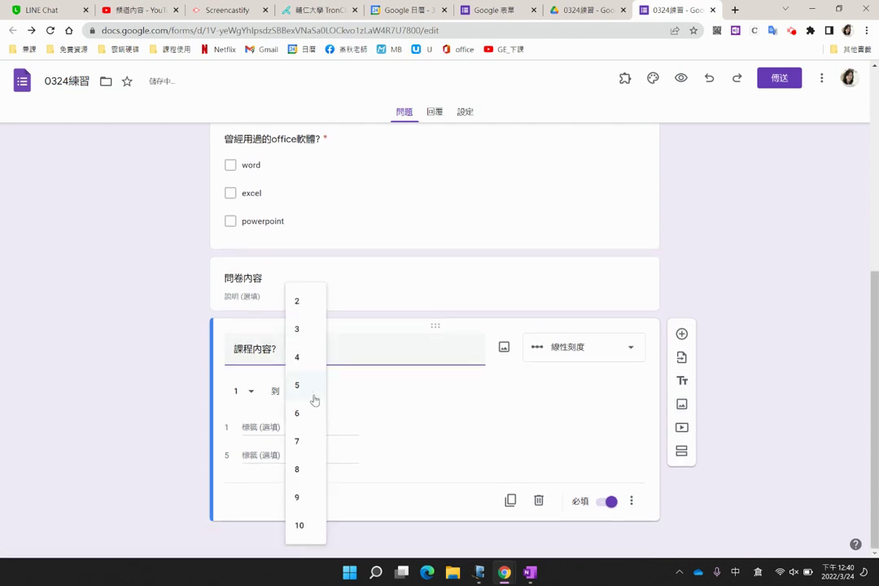
pyautogui.click(405, 410)
pyautogui.click(275, 430)
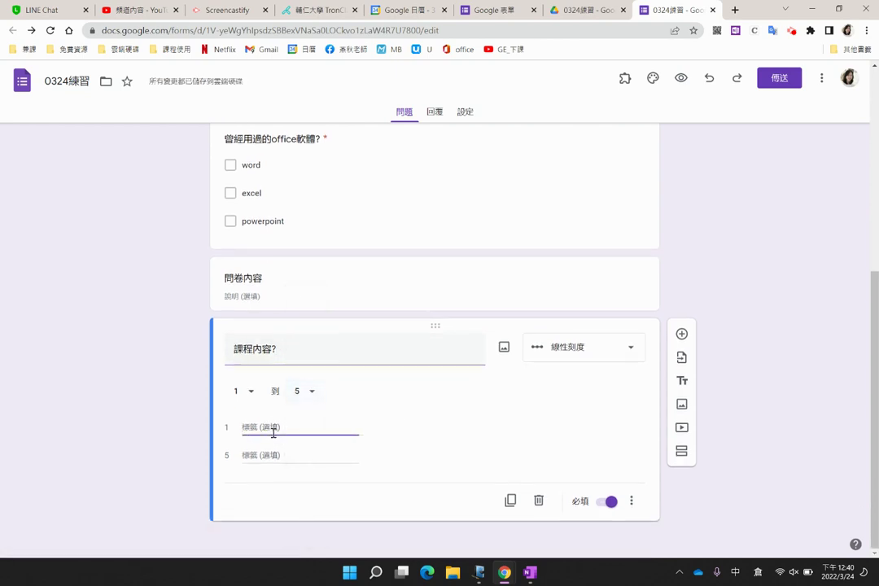
pyautogui.write('中')
pyautogui.write('非常不滿')
pyautogui.write('意')
# - Label value 5 of the 課程內容? scale as 非常滿意
pyautogui.click(277, 460)
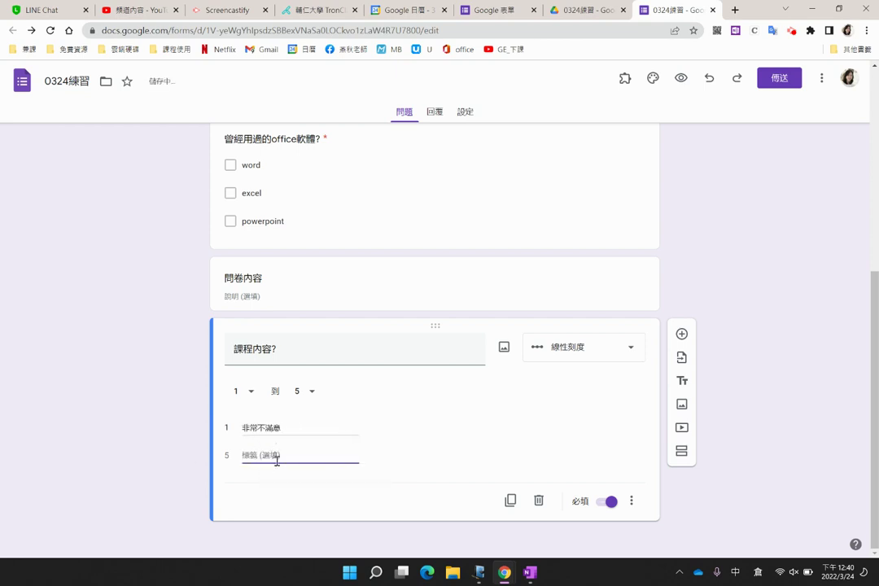
pyautogui.write('非火')
pyautogui.press('BackSpace')
pyautogui.press('BackSpace')
pyautogui.press('BackSpace')
pyautogui.press('BackSpace')
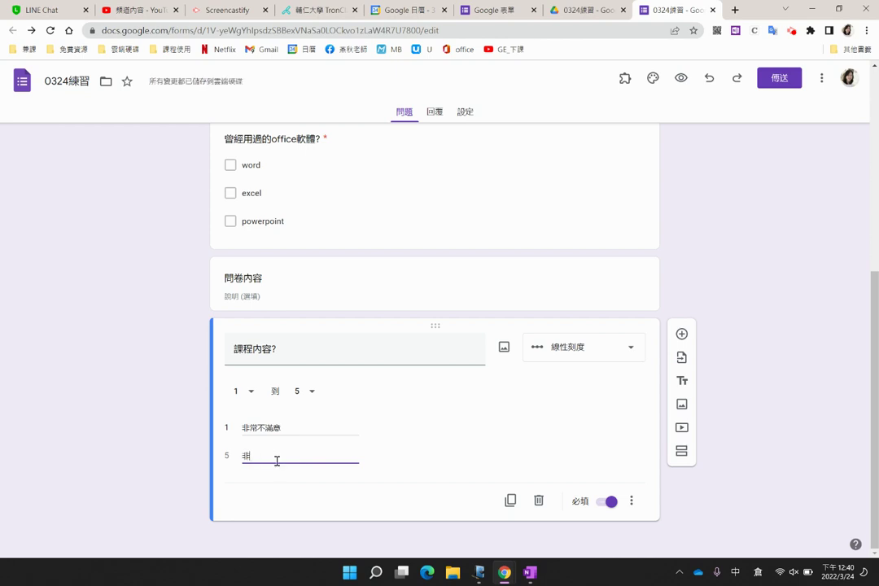
pyautogui.write('中ㄧ')
pyautogui.press('BackSpace')
pyautogui.press('BackSpace')
pyautogui.write('非常滿意')
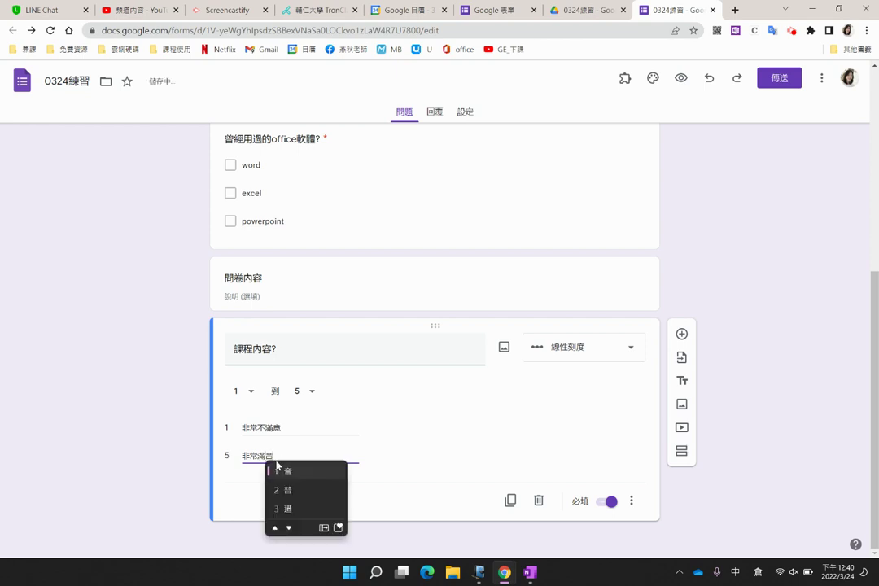
pyautogui.press('BackSpace')
pyautogui.write('卜廿')
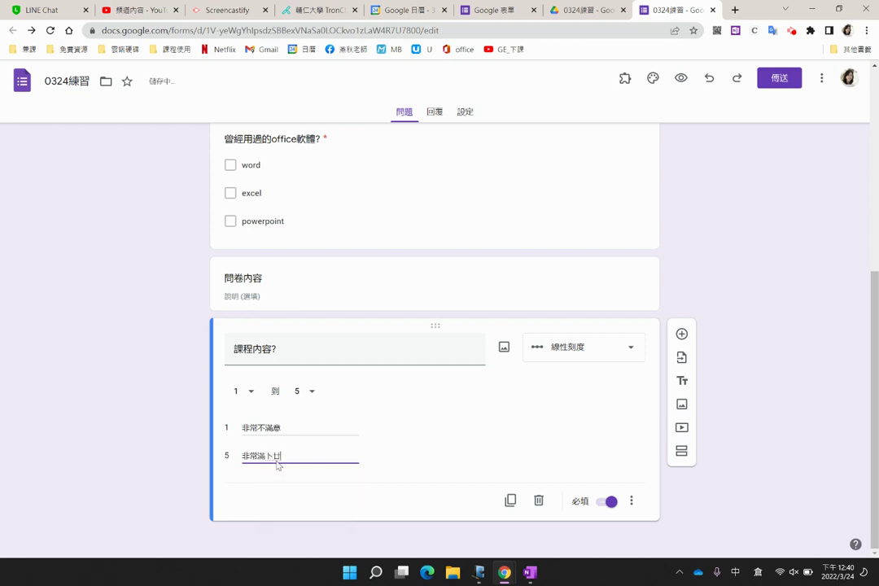
pyautogui.write('廿日心')
pyautogui.press('BackSpace')
pyautogui.press('BackSpace')
pyautogui.press('BackSpace')
pyautogui.press('BackSpace')
pyautogui.write('廿日心')
pyautogui.press('space')
# - Add a 單選方格 question titled 環境? below the 課程內容? question
pyautogui.click(682, 334)
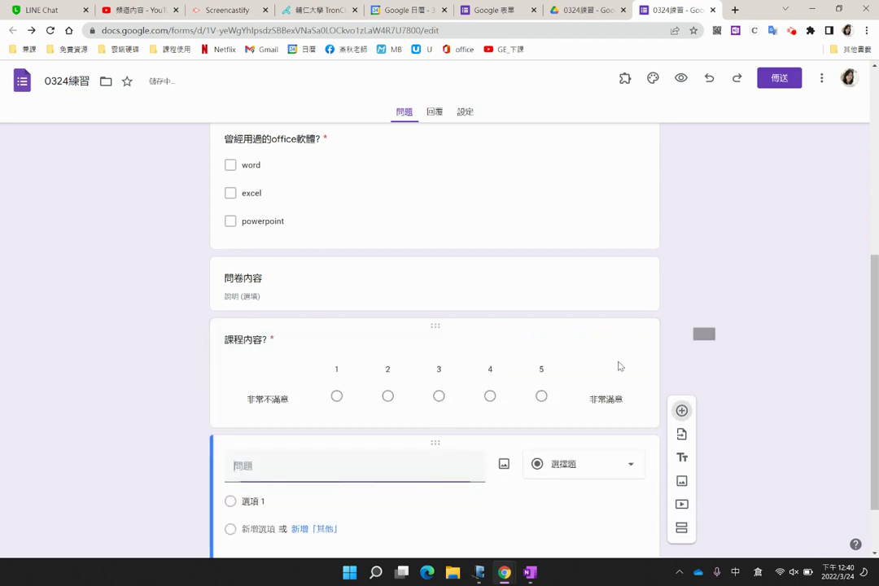
pyautogui.click(567, 390)
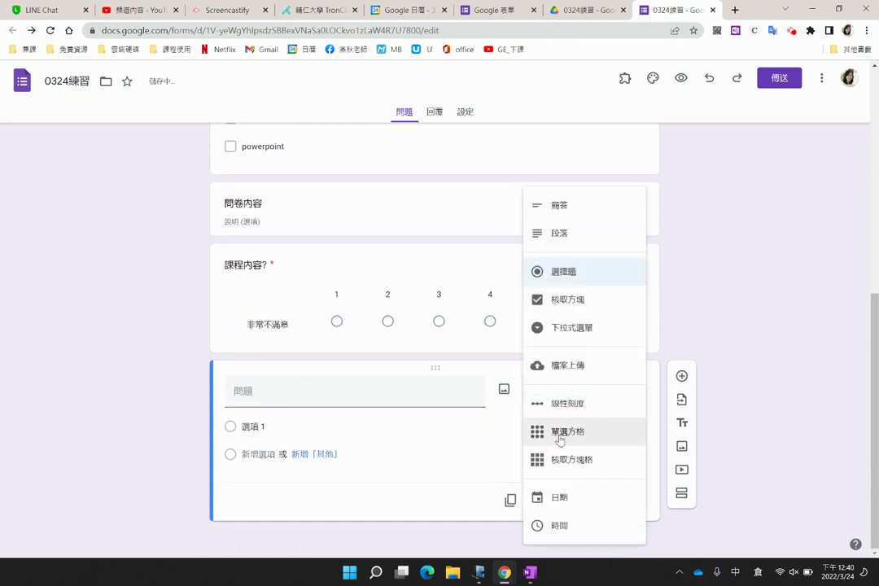
pyautogui.click(559, 438)
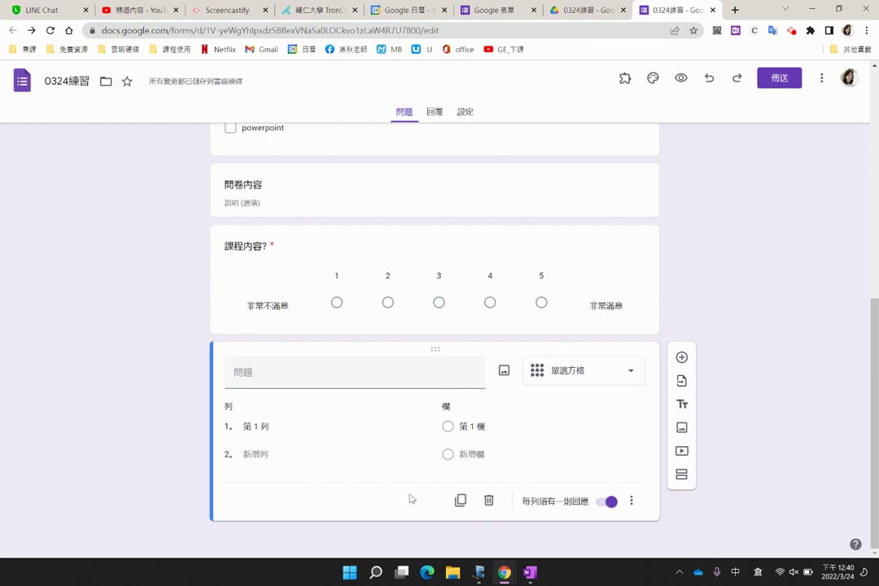
pyautogui.click(269, 377)
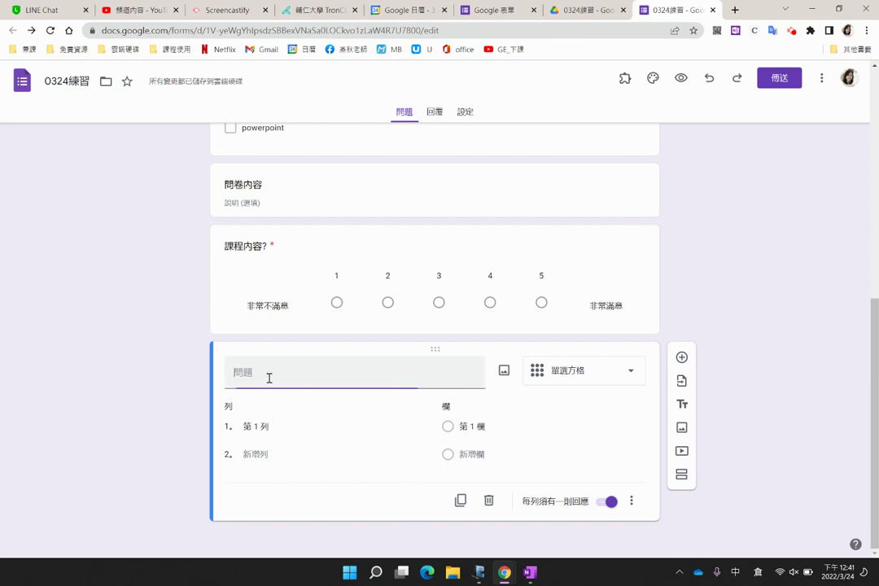
pyautogui.write('環土卜')
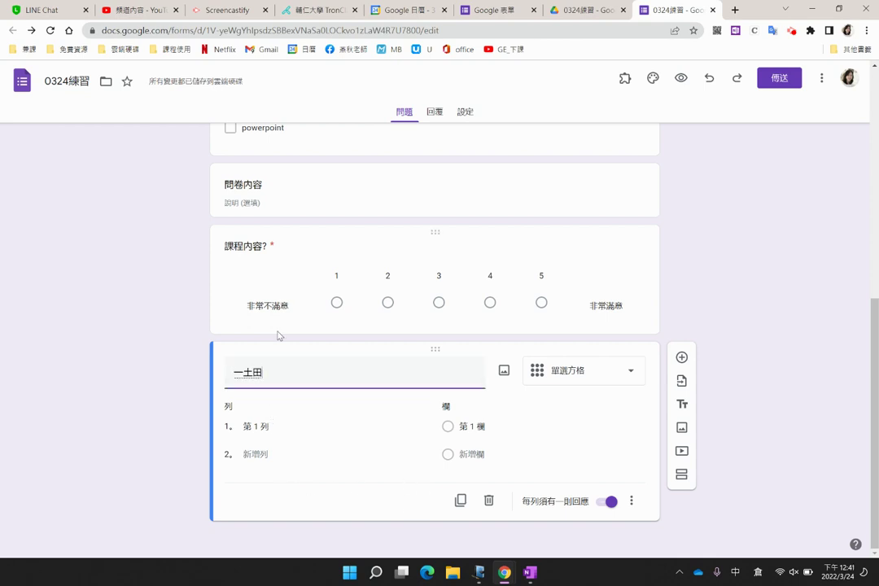
pyautogui.write('境')
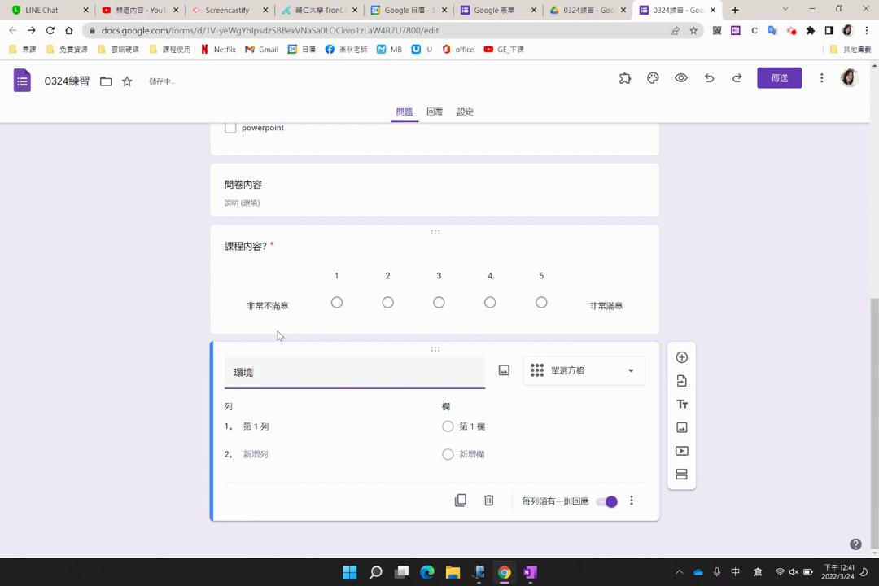
# - Name the first two rows of the 環境? grid 冷氣 and 乾淨
pyautogui.click(303, 441)
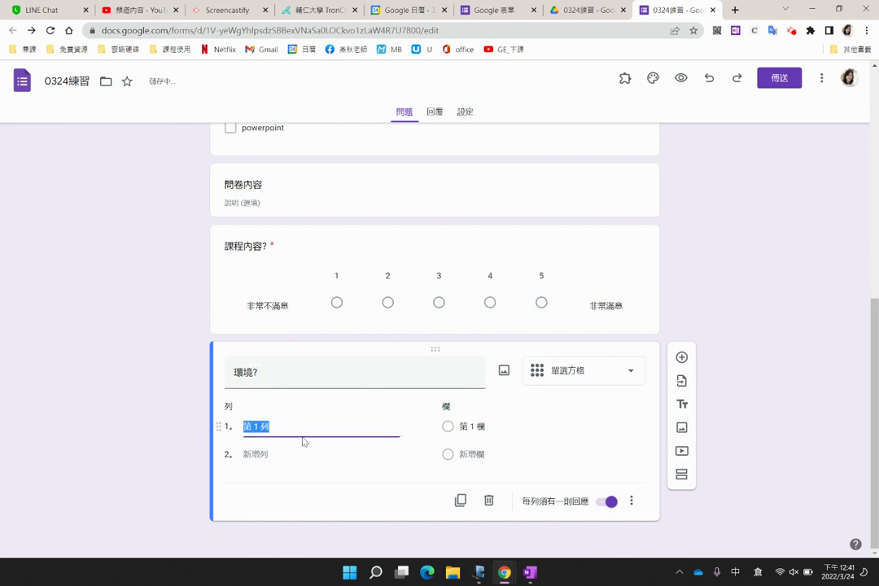
pyautogui.write('冷氣')
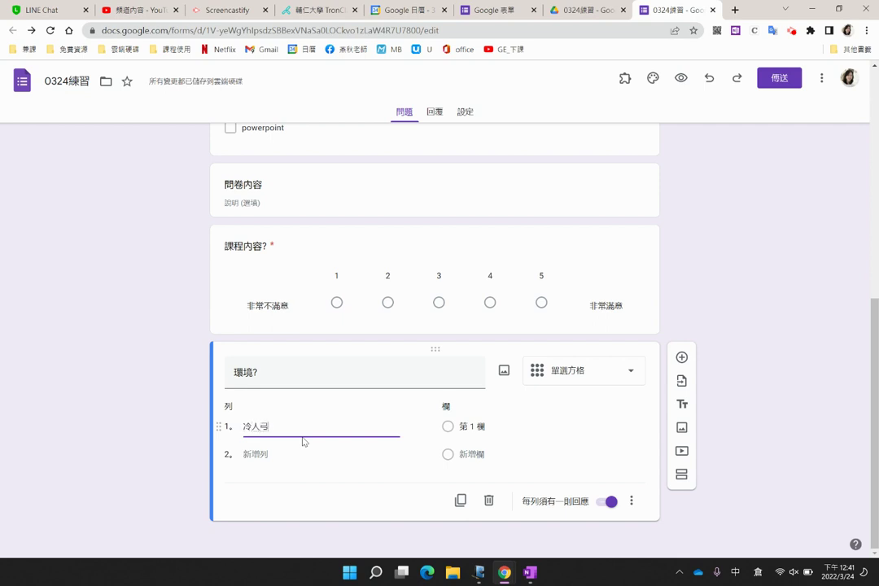
pyautogui.press('Return')
pyautogui.write('十十褒')
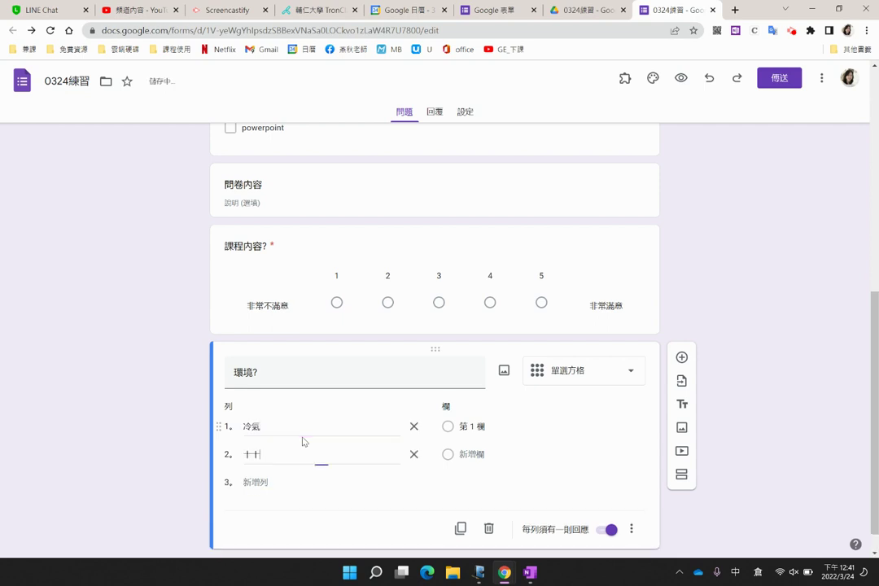
pyautogui.press('BackSpace')
pyautogui.press('BackSpace')
pyautogui.press('BackSpace')
pyautogui.press('BackSpace')
pyautogui.write('乾水戶')
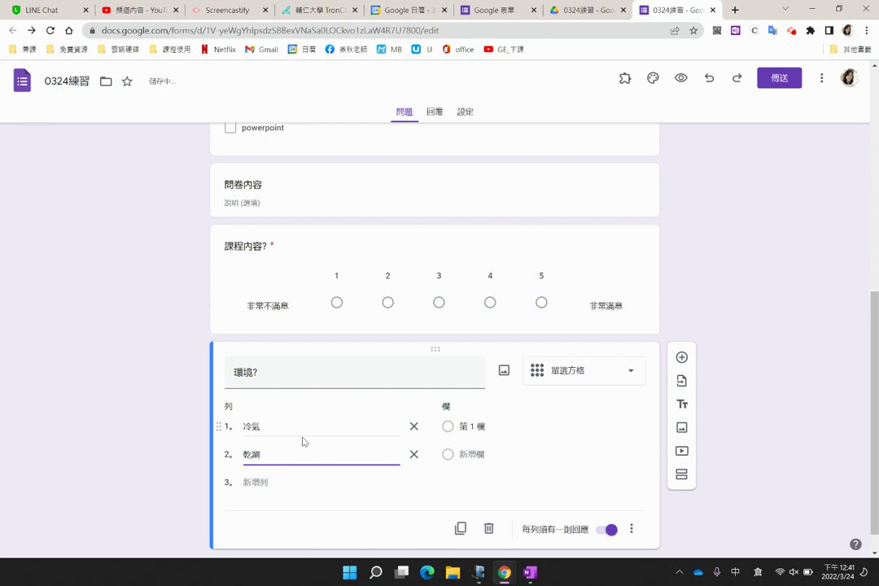
pyautogui.press('space')
# - Add a third row named 網路 to the 環境? grid
pyautogui.click(283, 484)
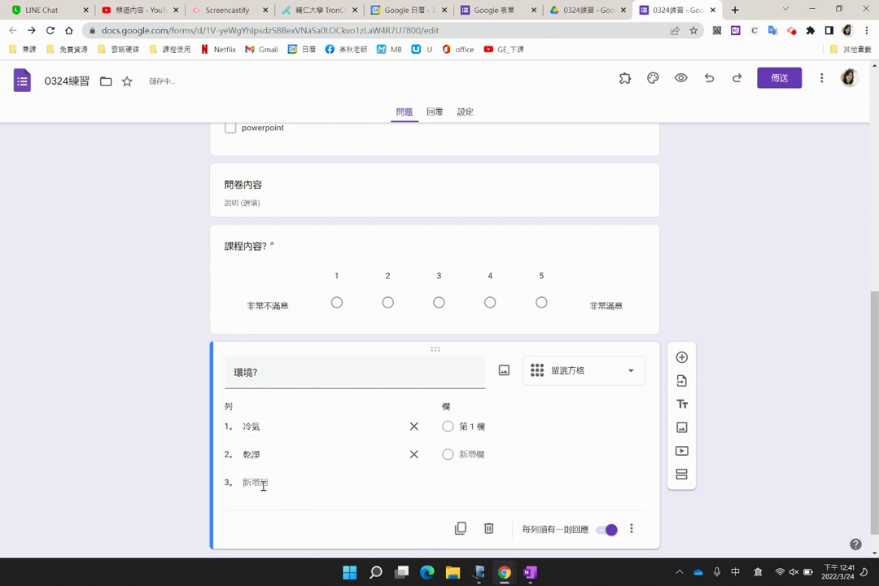
pyautogui.click(263, 483)
pyautogui.write('網口一竹')
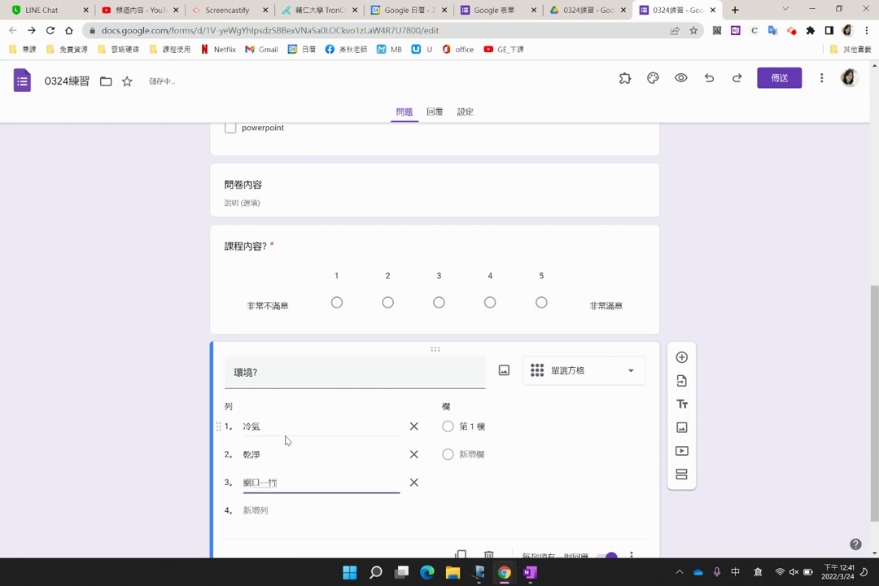
pyautogui.press('space')
# - Name the first column of the 環境? grid 非常不滿意 and add a second column
pyautogui.click(493, 423)
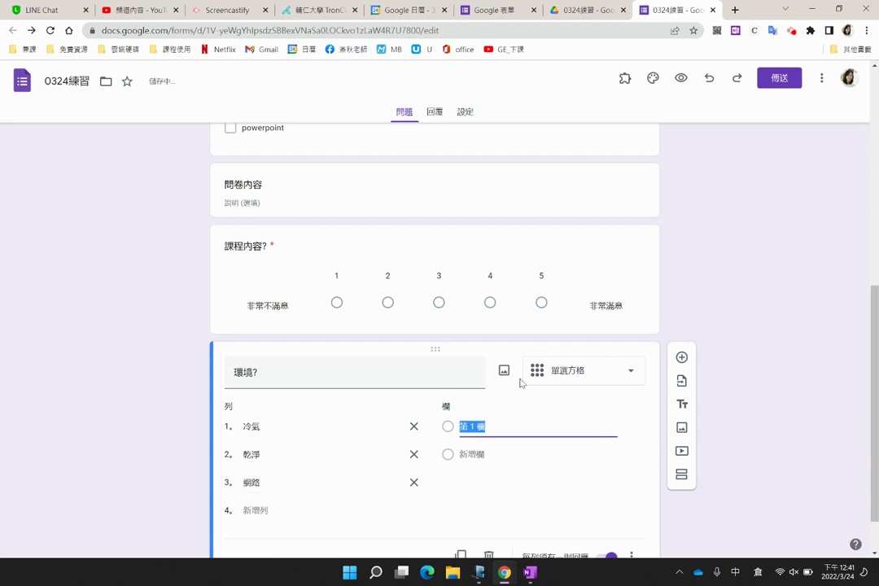
pyautogui.write('非火月口中月')
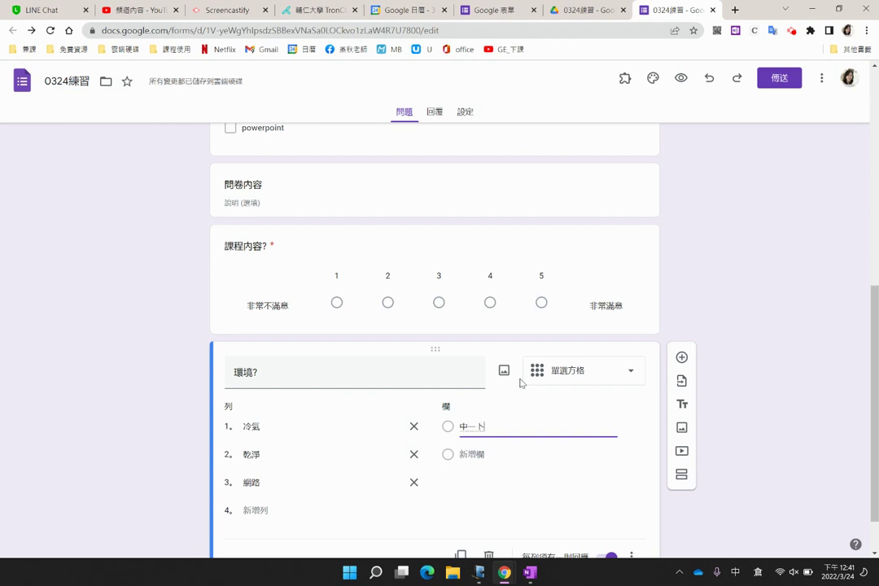
pyautogui.press('space')
pyautogui.write('不滿音')
pyautogui.press('Escape')
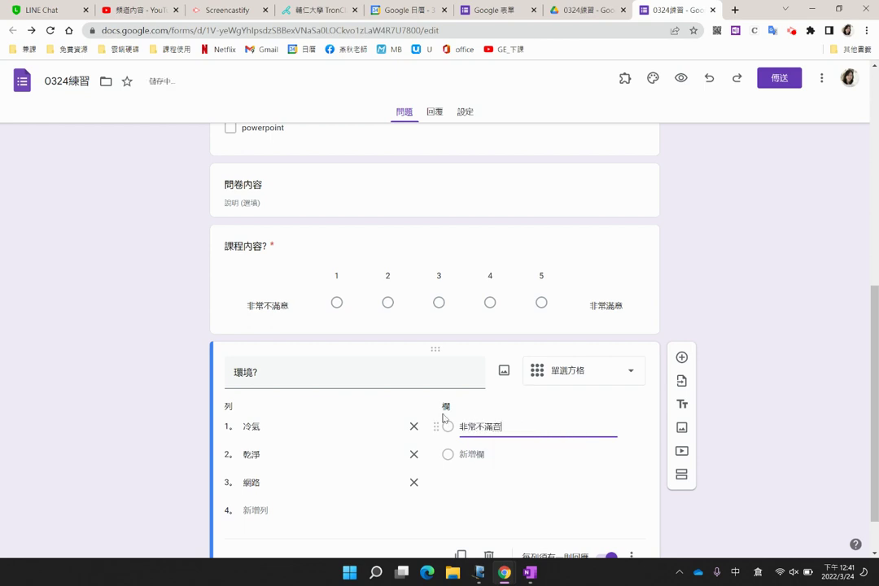
pyautogui.press('space')
pyautogui.press('Return')
pyautogui.press('Return')
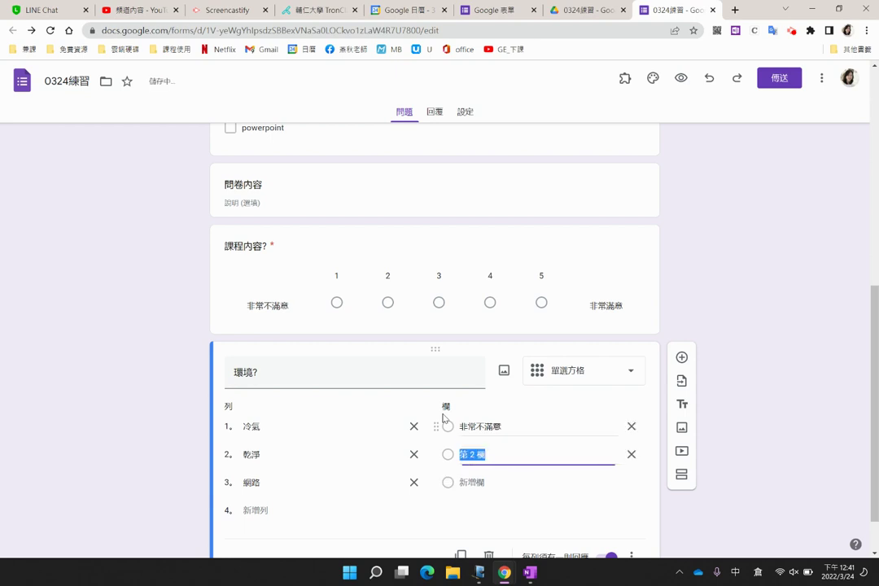
# - Copy the first column's label 非常不滿意 into the second column of the 環境? grid
pyautogui.click(481, 427)
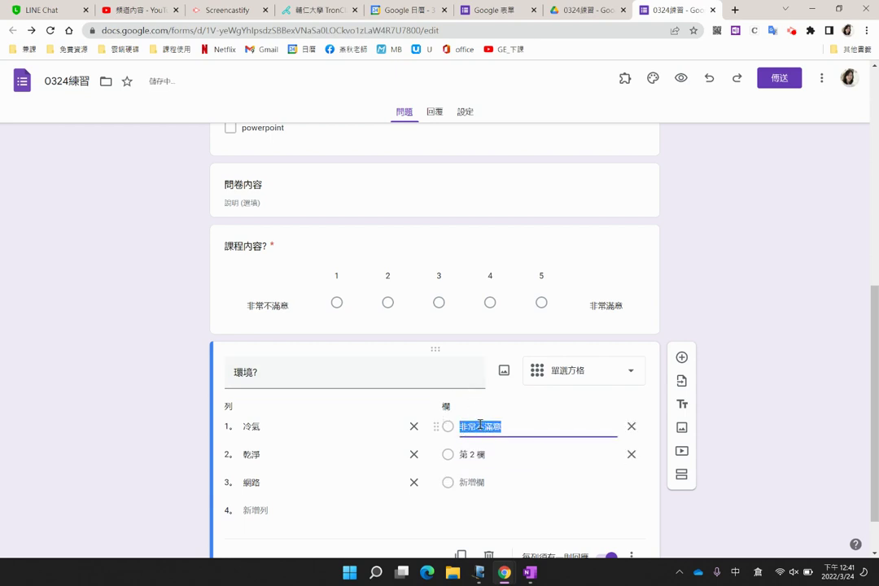
pyautogui.hotkey('ctrl', 'c')
pyautogui.click(498, 456)
pyautogui.hotkey('ctrl', 'v')
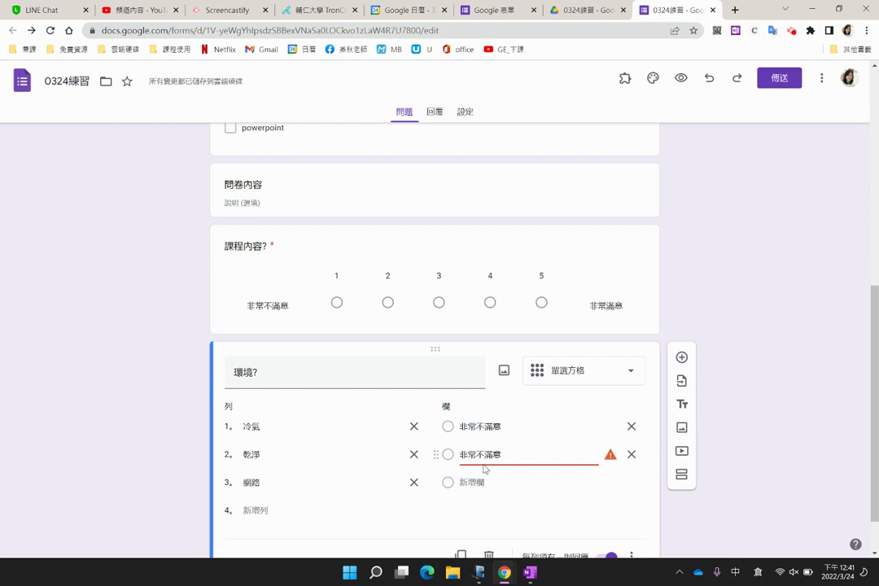
# - Try to reword the copied label in the second column of the 環境? grid
pyautogui.click(484, 469)
pyautogui.press('BackSpace')
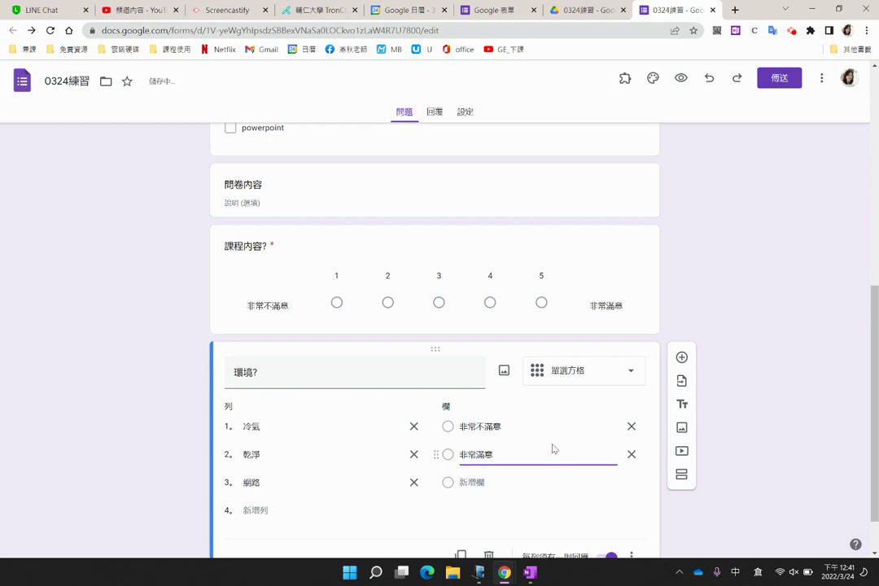
pyautogui.press('BackSpace')
pyautogui.press('BackSpace')
pyautogui.press('BackSpace')
pyautogui.press('BackSpace')
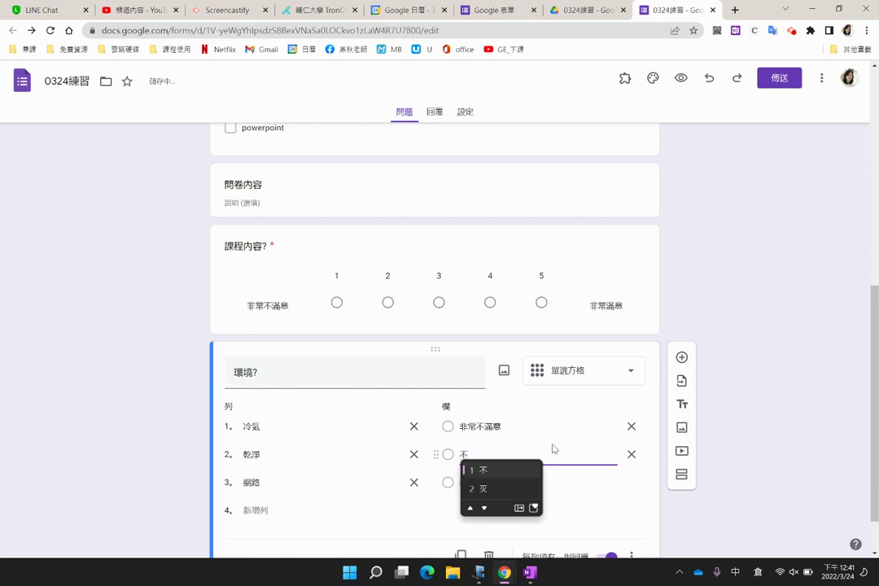
pyautogui.write('非常不滿意')
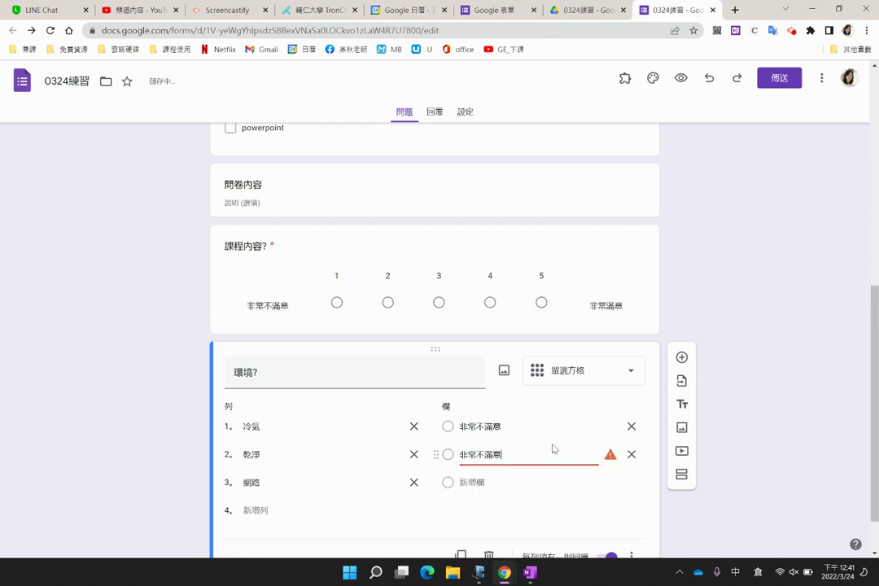
pyautogui.click(479, 456)
pyautogui.press('BackSpace')
pyautogui.press('BackSpace')
pyautogui.press('Delete')
pyautogui.press('Delete')
# - Add a third column named 普通 and remove the second column of the 環境? grid
pyautogui.click(488, 480)
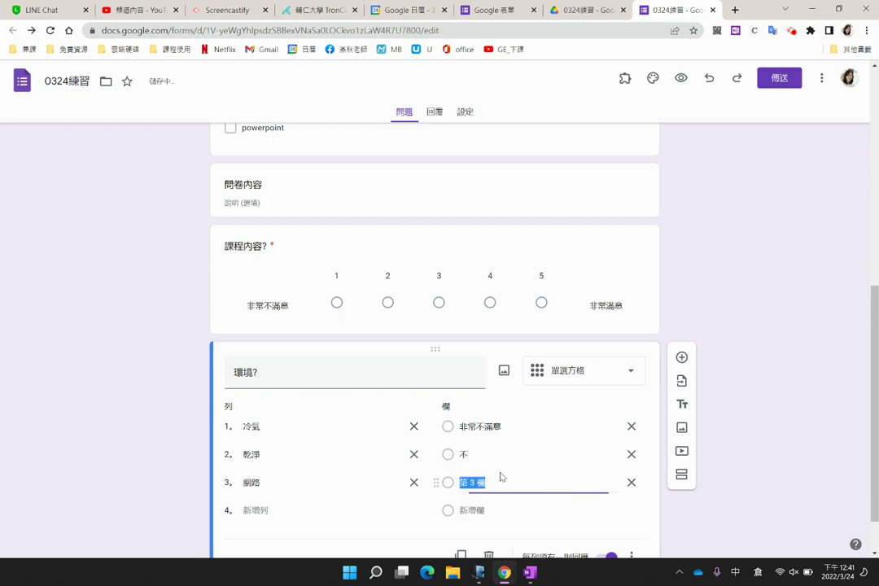
pyautogui.write('普通')
pyautogui.click(498, 456)
pyautogui.write('水廿')
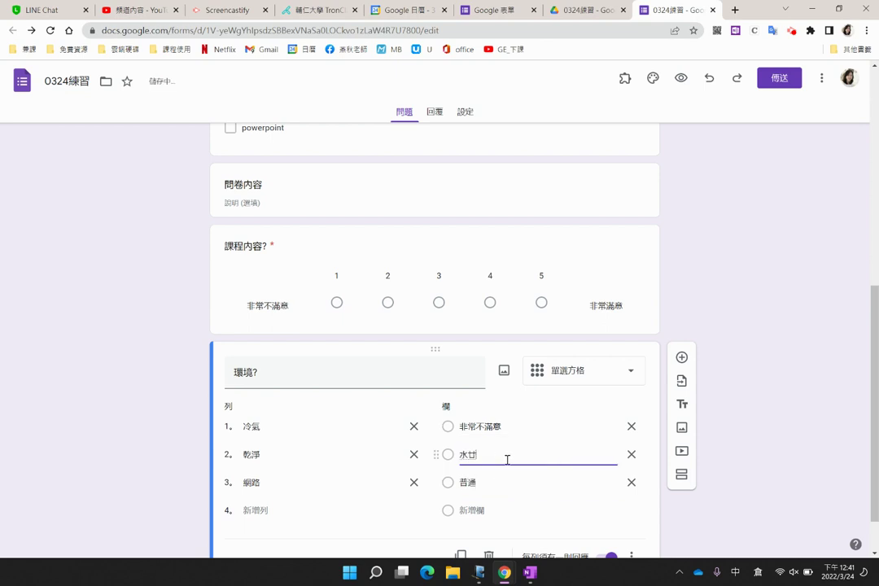
pyautogui.press('BackSpace')
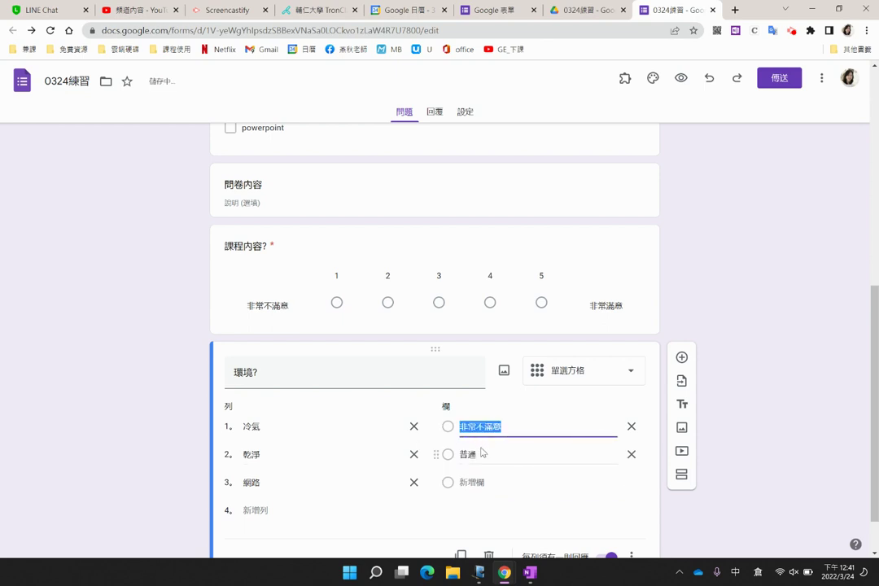
# - Replace the second column's label in the 環境? grid with the copied text shortened to 不滿意
pyautogui.click(479, 453)
pyautogui.hotkey('ctrl', 'v')
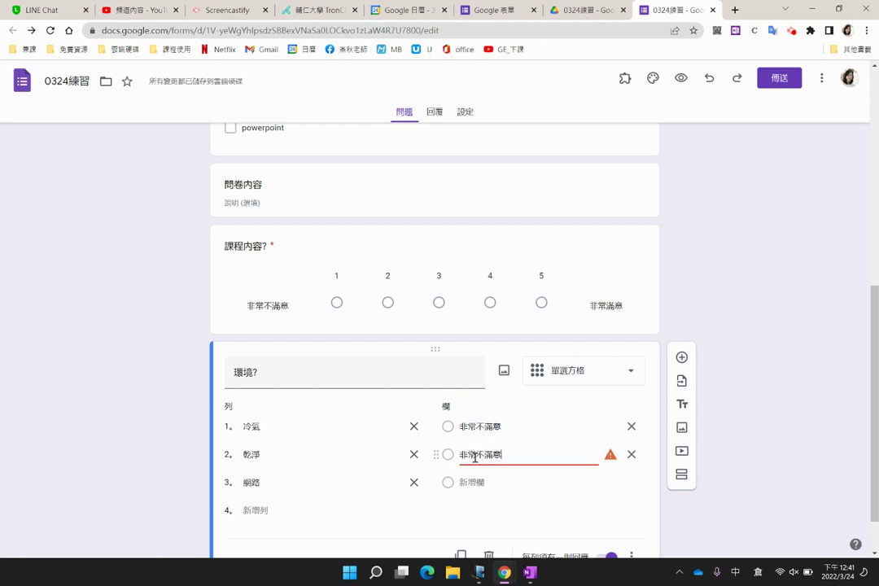
pyautogui.click(476, 456)
pyautogui.press('BackSpace')
pyautogui.press('BackSpace')
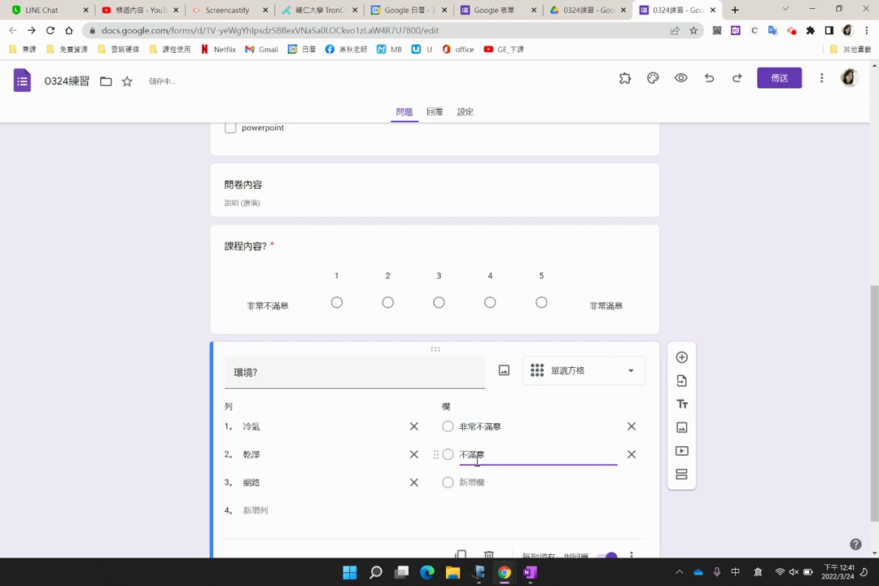
pyautogui.press('Return')
# - Set the third column of the 環境? grid to 普通
pyautogui.scroll(-1, 488, 482)
pyautogui.click(632, 426)
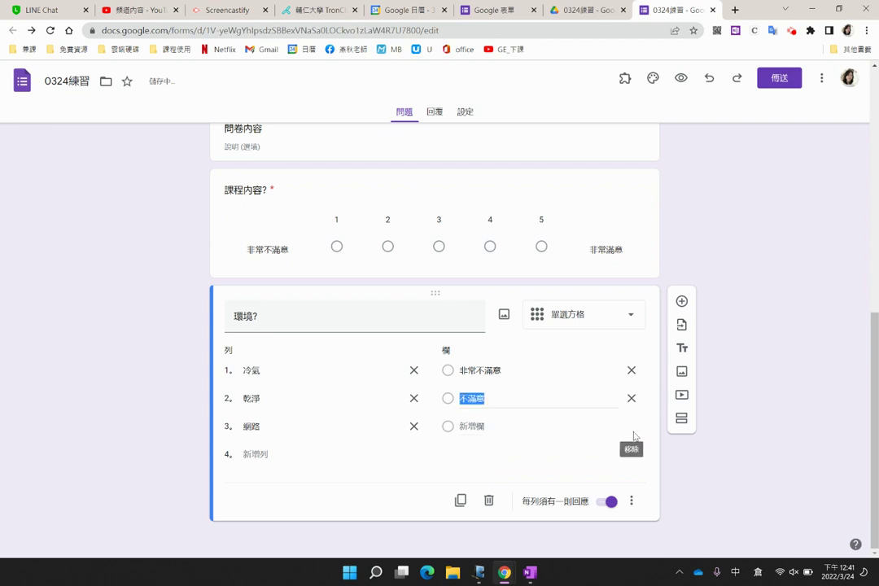
pyautogui.click(502, 435)
pyautogui.click(482, 432)
pyautogui.write('普卜弓')
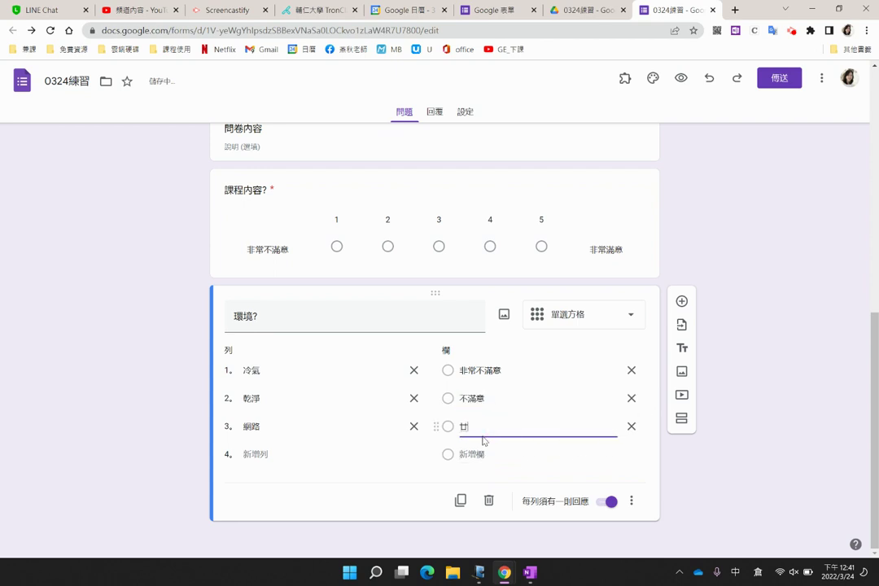
pyautogui.press('space')
# - Add a fourth column to the 環境? grid from the copied label, shortened to 滿意
pyautogui.press('Tab')
pyautogui.press('Tab')
pyautogui.hotkey('ctrl', 'v')
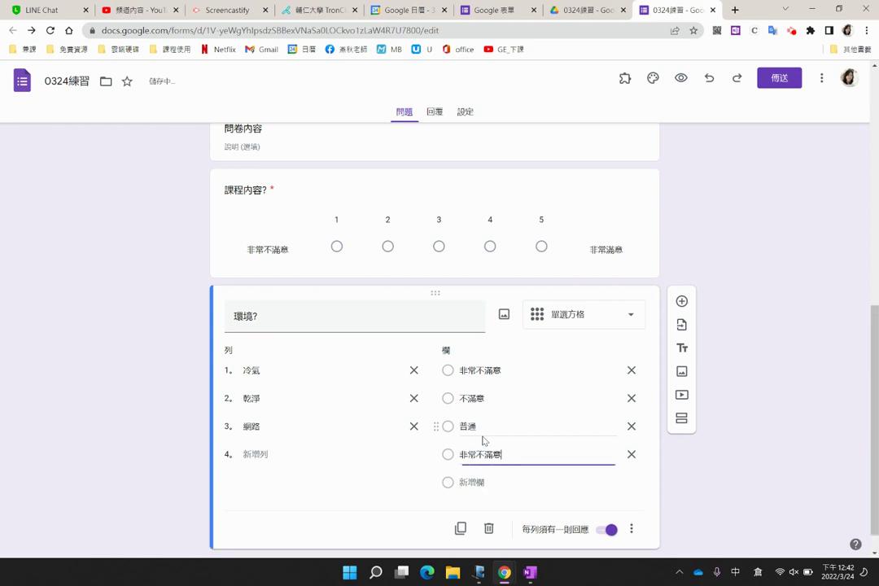
pyautogui.click(488, 460)
pyautogui.press('BackSpace')
pyautogui.press('BackSpace')
pyautogui.press('BackSpace')
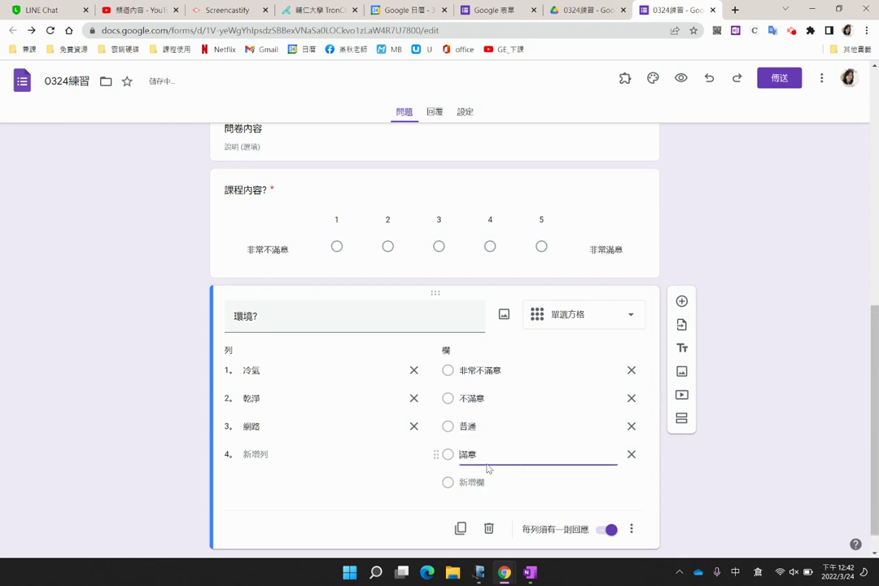
# - Add a fifth column to the 環境? grid from the copied label, edited to 非常滿意
pyautogui.click(480, 483)
pyautogui.hotkey('ctrl', 'v')
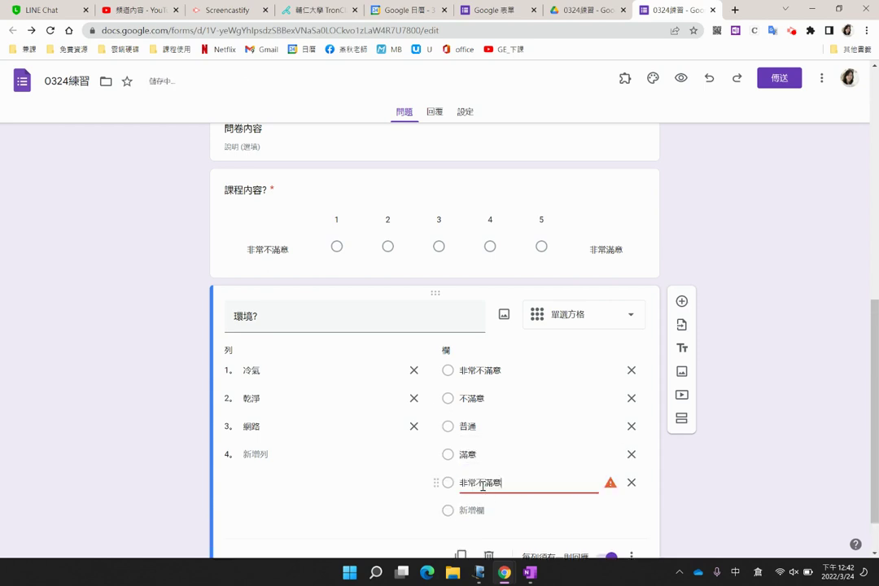
pyautogui.click(486, 486)
pyautogui.press('BackSpace')
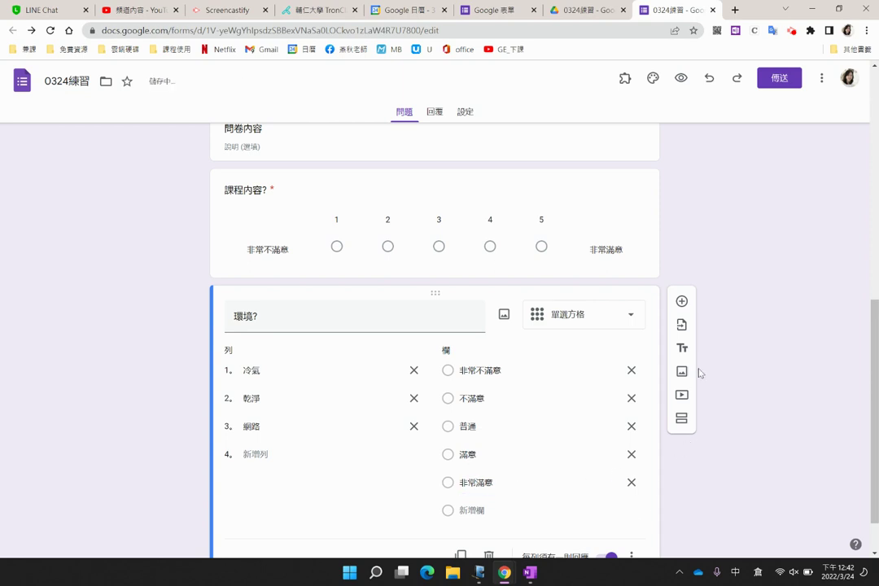
# - Preview the 0324練習 form and answer the 性別 question with 女
pyautogui.click(680, 79)
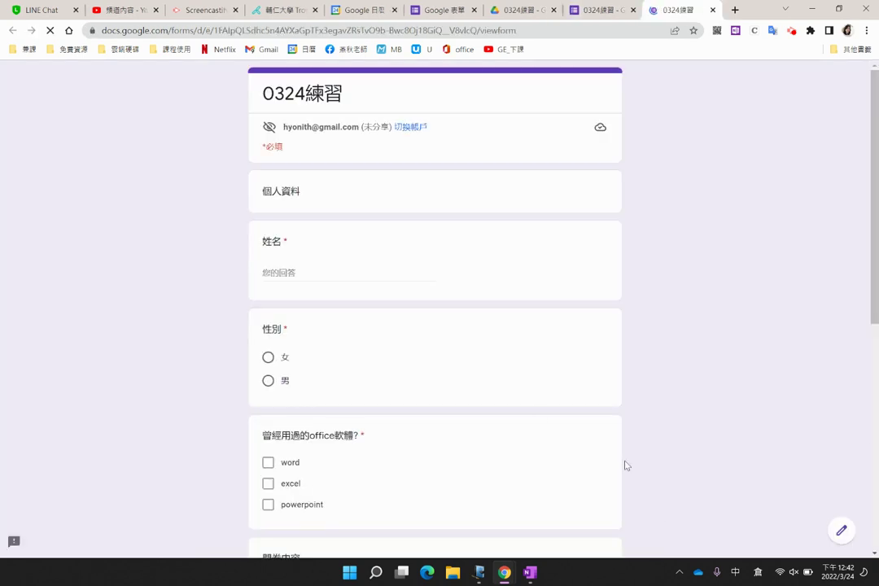
pyautogui.click(272, 378)
pyautogui.click(277, 377)
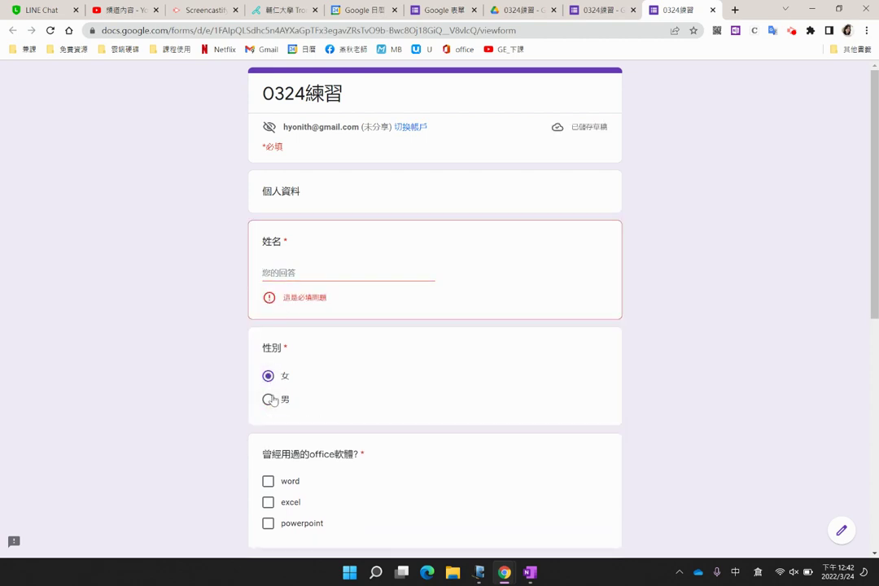
# - Test the excel and powerpoint checkboxes of the 曾經用過的office軟體? question, leaving both unchecked
pyautogui.scroll(-1, 277, 350)
pyautogui.scroll(-2, 281, 353)
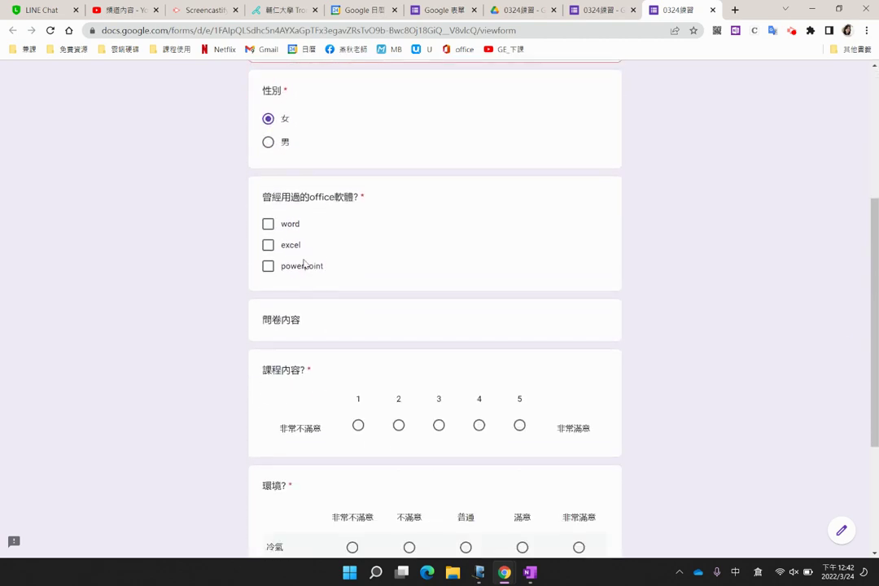
pyautogui.click(268, 245)
pyautogui.click(269, 265)
pyautogui.click(270, 246)
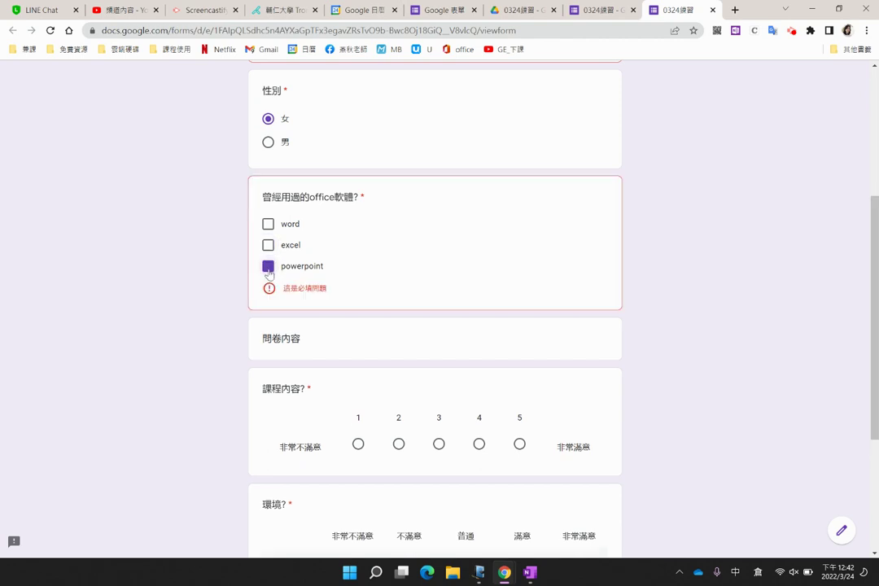
pyautogui.click(269, 267)
# - Answer the 環境? grid with 普通 for 冷氣 and 乾淨 and 不滿意 for 網路, and rate 課程內容? 4
pyautogui.scroll(-3, 249, 334)
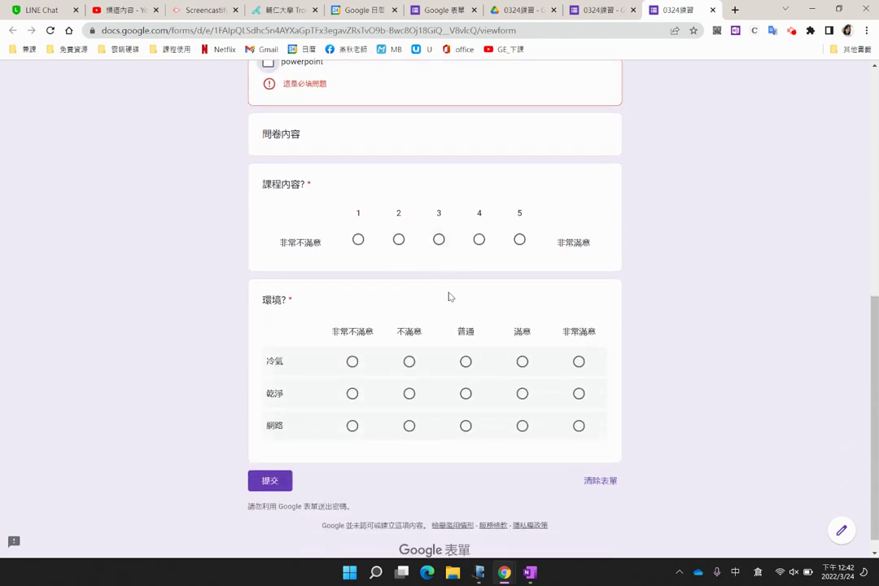
pyautogui.click(466, 362)
pyautogui.click(465, 394)
pyautogui.click(408, 426)
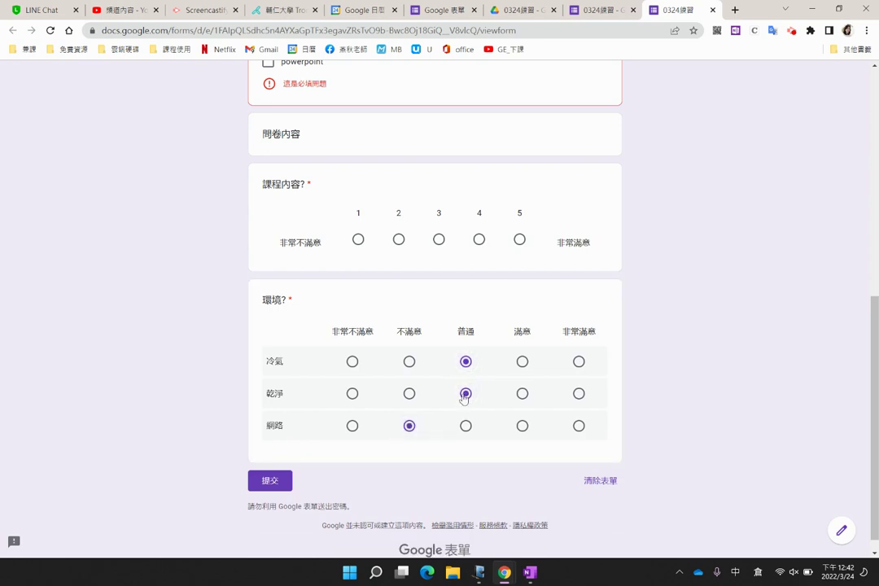
pyautogui.click(479, 239)
pyautogui.scroll(6, 135, 278)
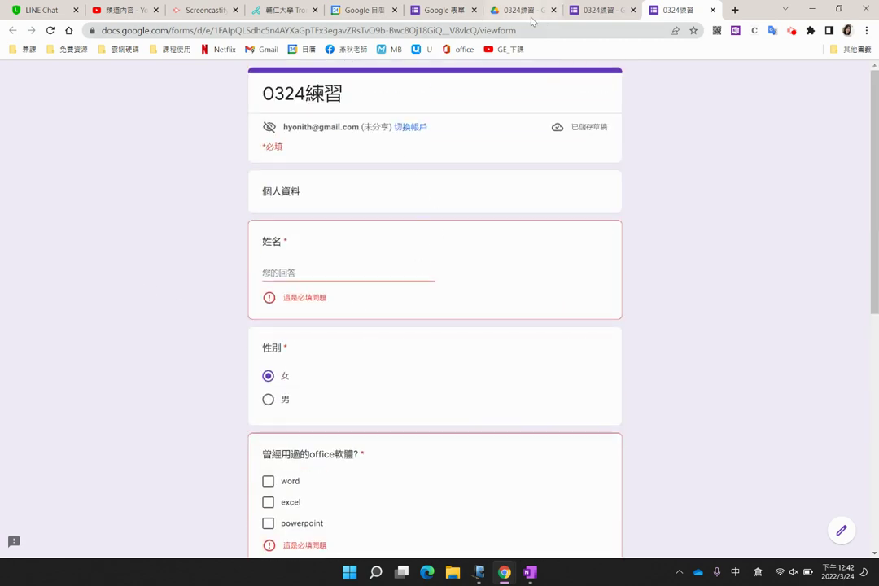
# - Return from the preview to the 0324練習 form editor and go to the beginning of the form
pyautogui.click(603, 10)
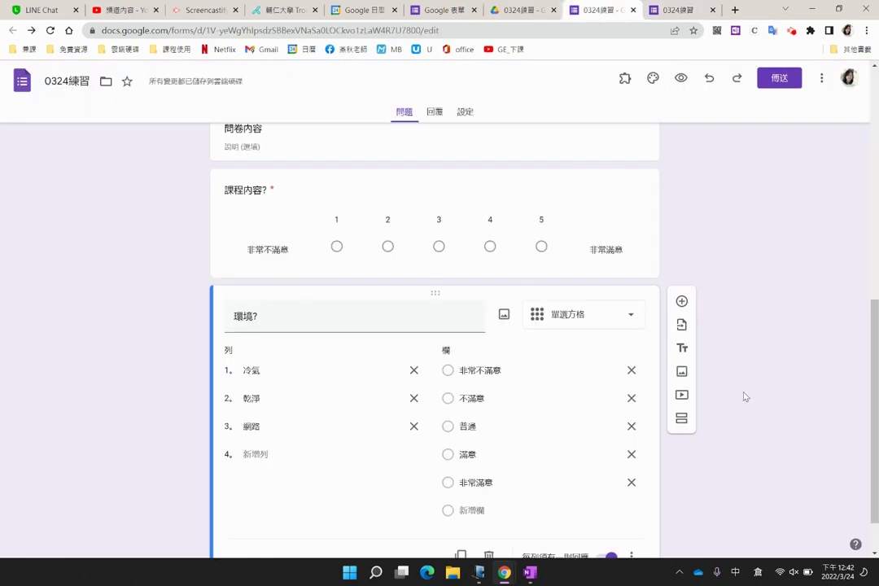
pyautogui.scroll(2, 719, 286)
pyautogui.scroll(5, 720, 287)
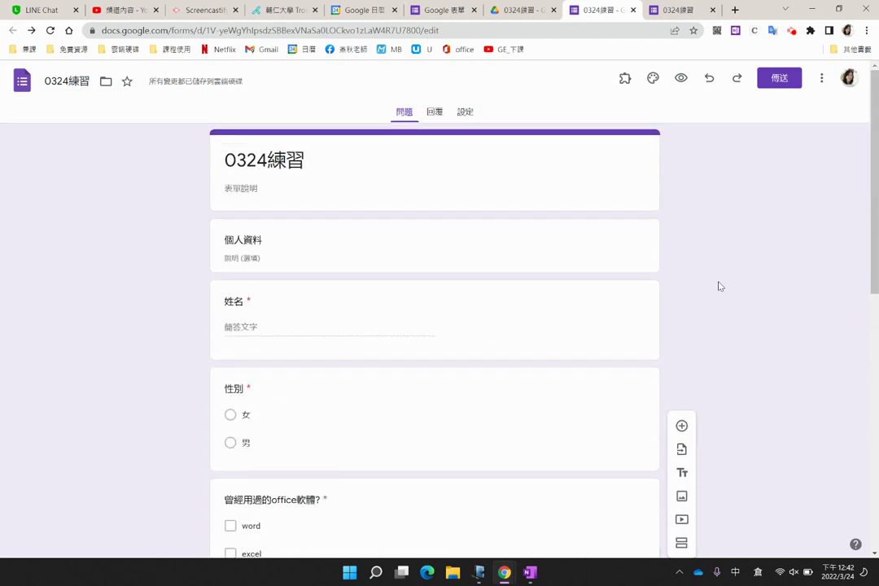
# - Close the respondent preview of the 0324練習 form
pyautogui.click(712, 9)
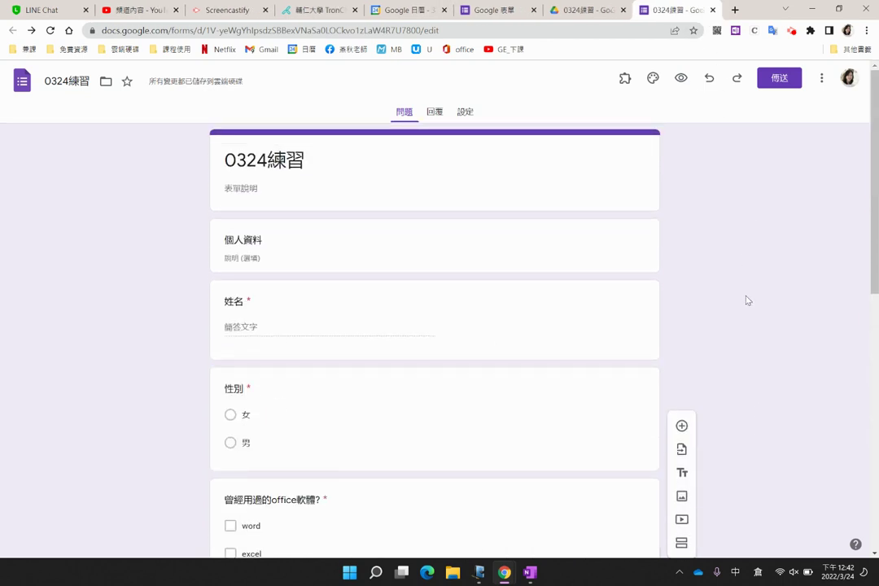
pyautogui.click(790, 31)
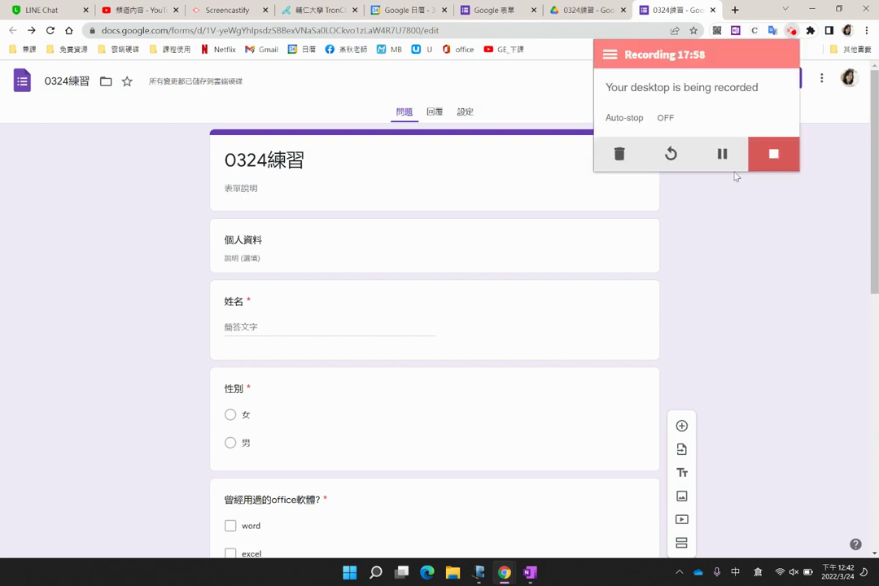
pyautogui.click(722, 163)
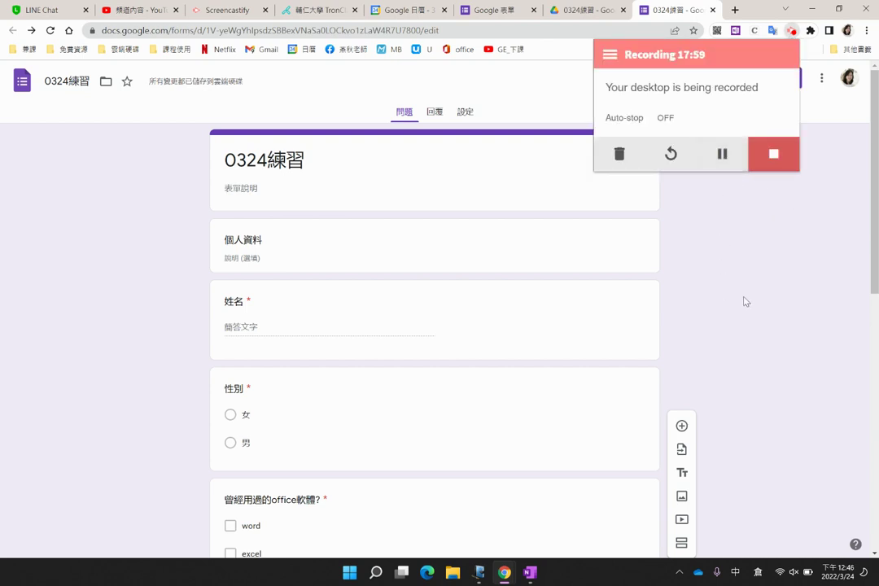
pyautogui.click(740, 303)
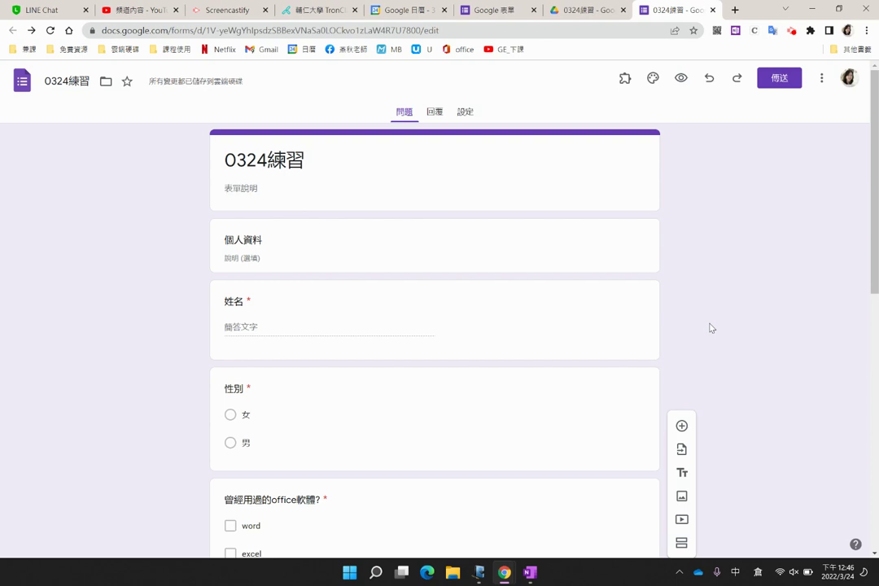
# - Preview the 0324練習 form, enter the respondent's name under 姓名 and choose 男 for 性別
pyautogui.click(681, 78)
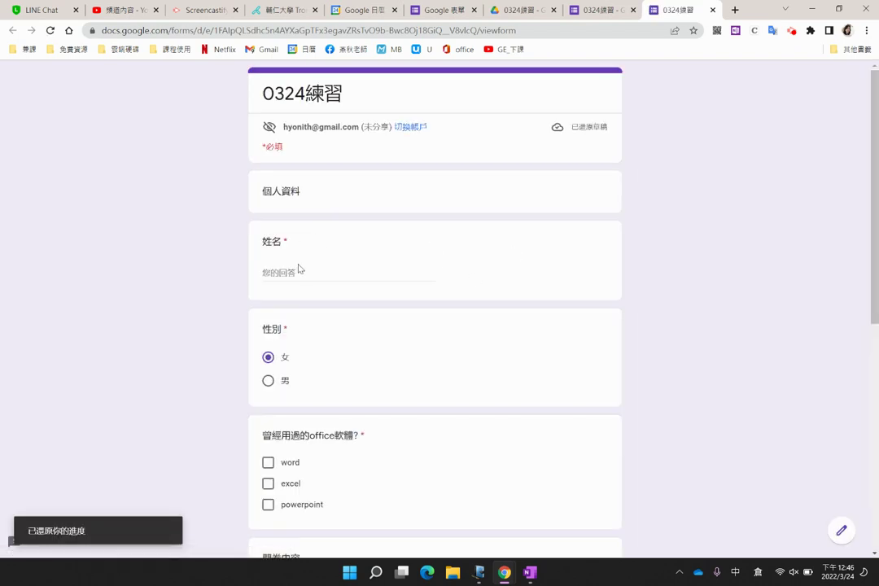
pyautogui.click(303, 277)
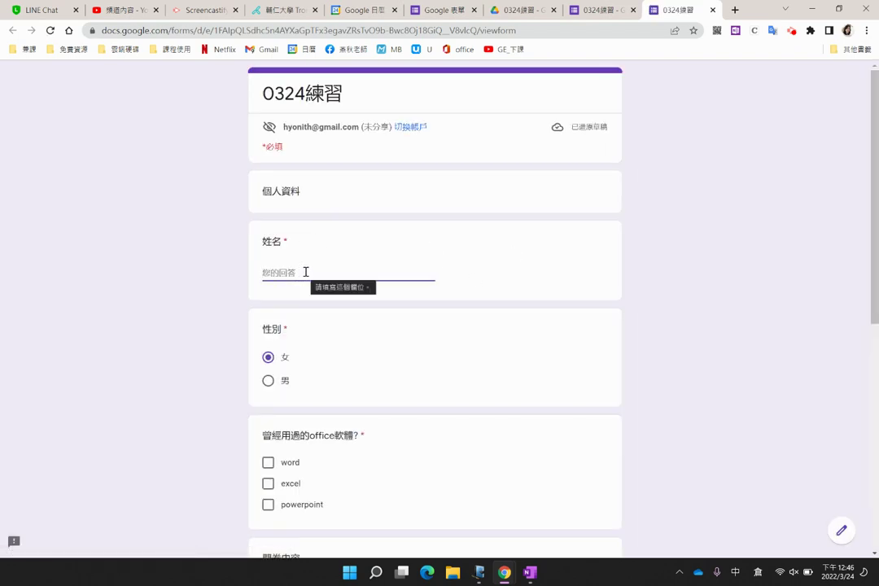
pyautogui.write('王弓小明')
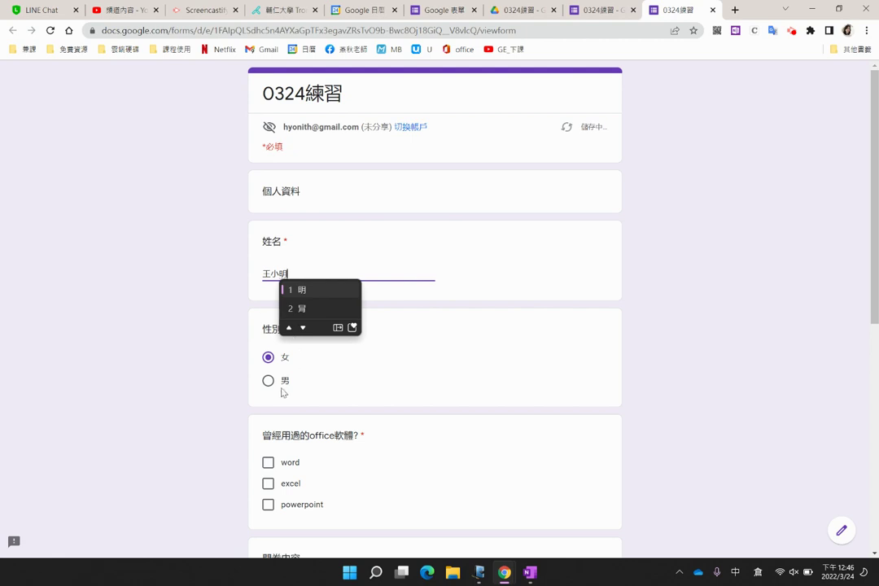
pyautogui.click(268, 380)
# - Select excel and powerpoint for 曾經用過的office軟體? and submit the form
pyautogui.scroll(-2, 413, 347)
pyautogui.click(289, 321)
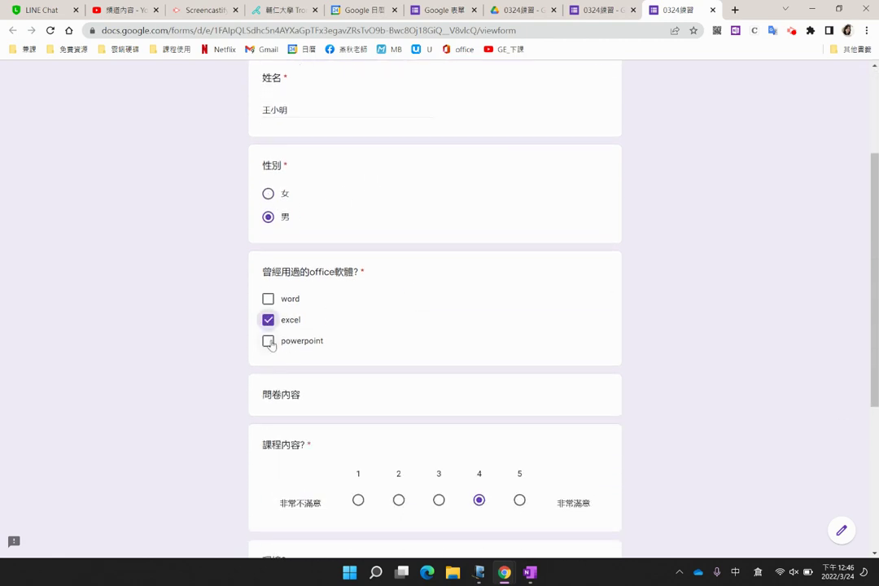
pyautogui.click(268, 342)
pyautogui.scroll(-3, 322, 430)
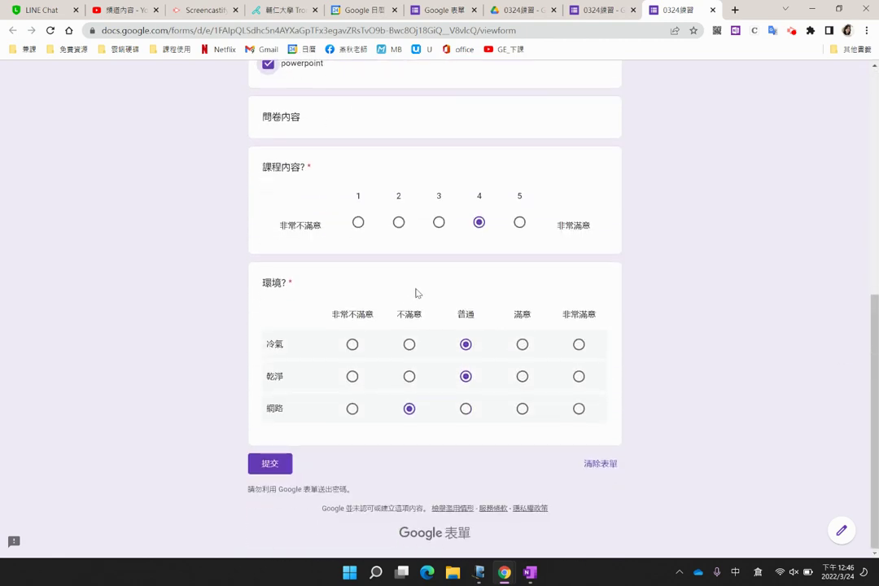
pyautogui.click(285, 470)
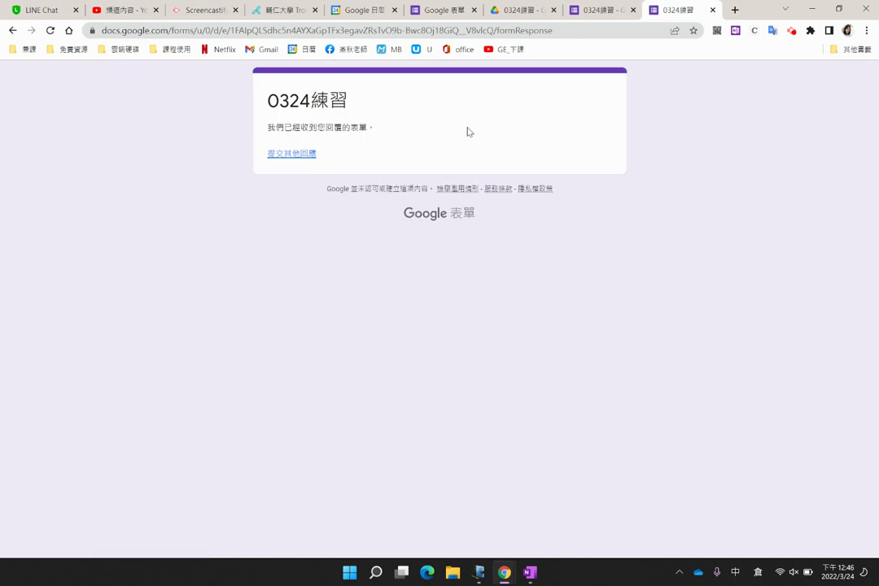
# - Return to the 0324練習 editor and expand the 回覆 and 簡報 sections of the form's settings
pyautogui.click(594, 10)
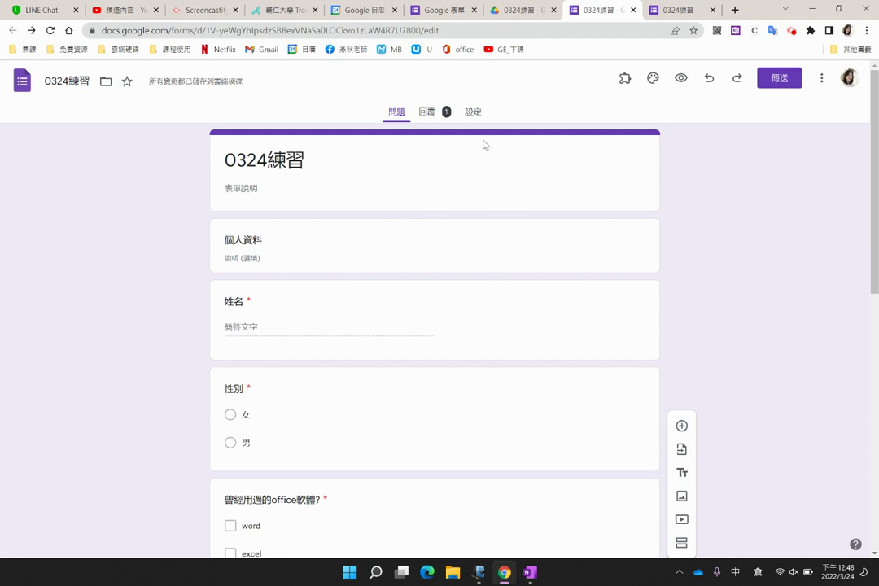
pyautogui.click(473, 113)
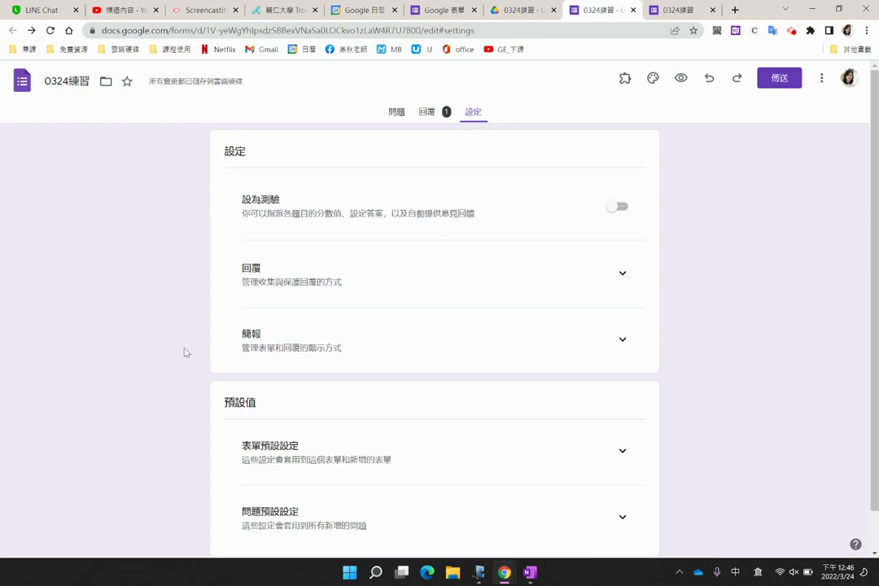
pyautogui.scroll(-1, 158, 297)
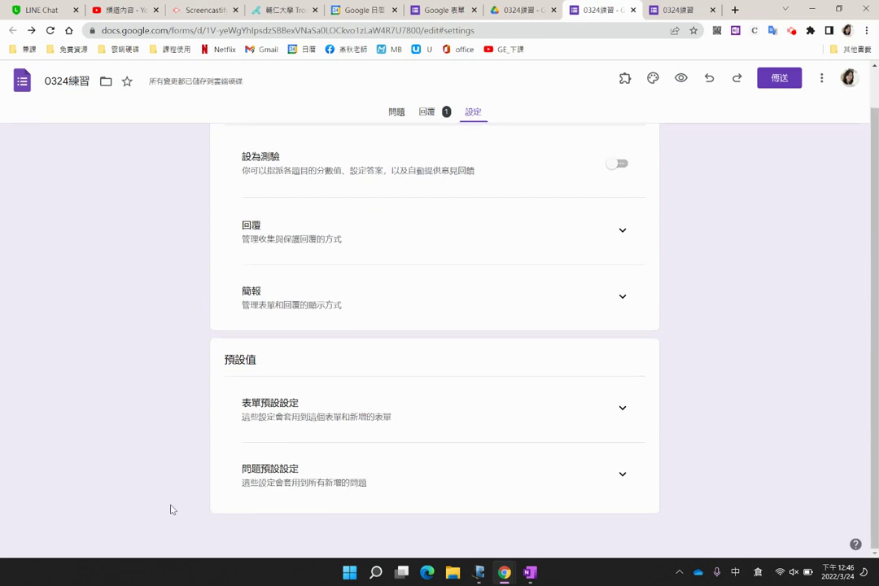
pyautogui.scroll(1, 155, 302)
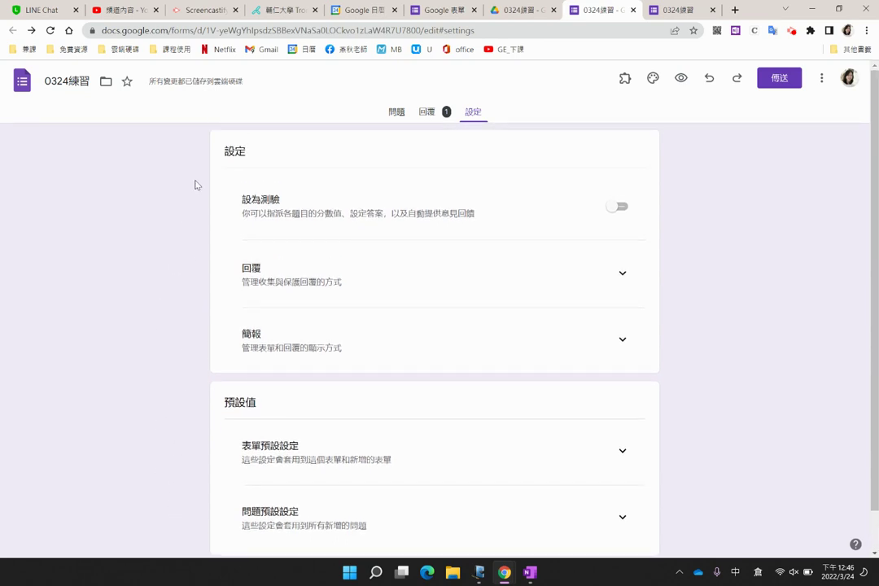
pyautogui.click(623, 279)
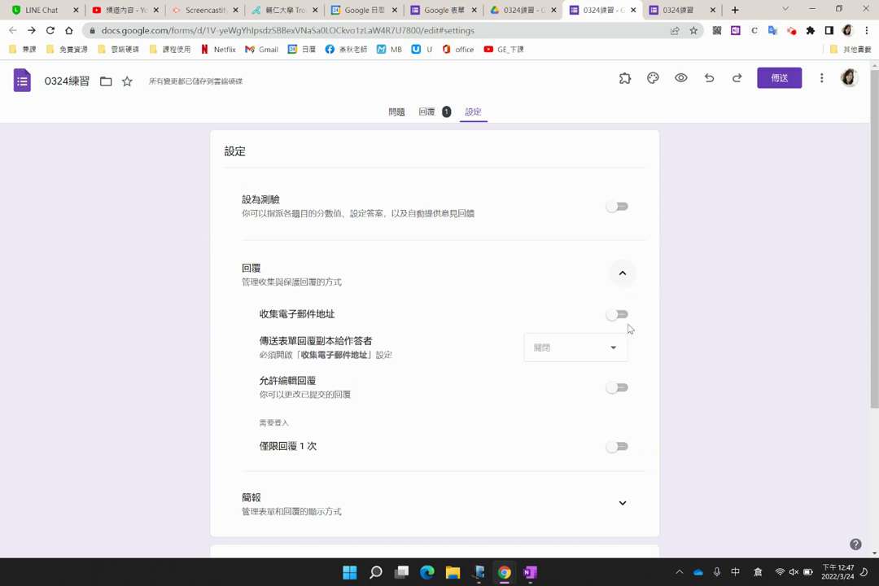
pyautogui.click(623, 503)
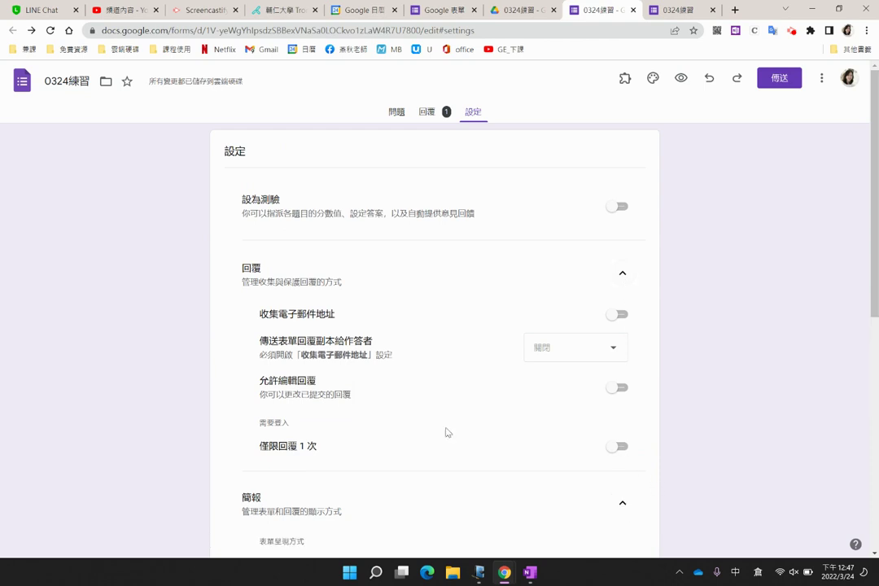
pyautogui.scroll(-2, 338, 400)
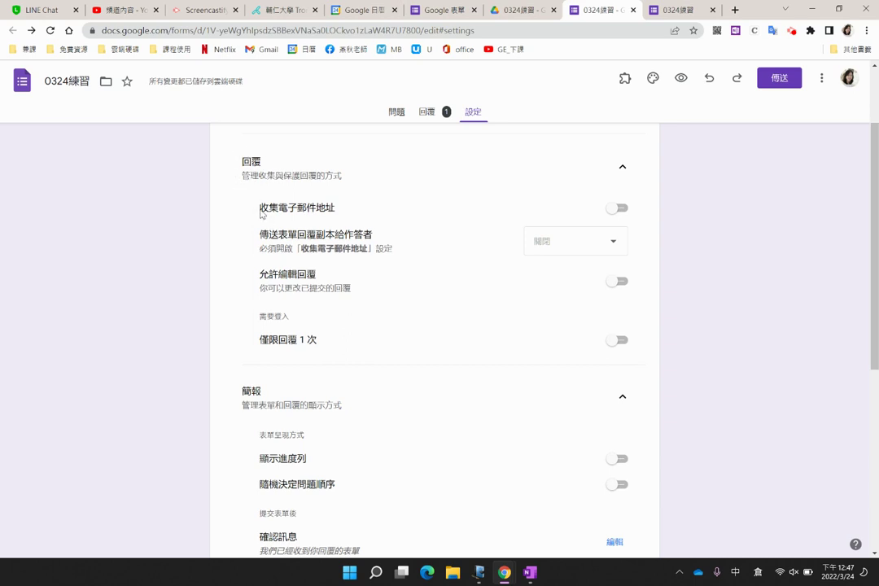
# - Try the 收集電子郵件地址 setting and turn it back off
pyautogui.moveTo(260, 208); pyautogui.dragTo(332, 219)
pyautogui.click(331, 220)
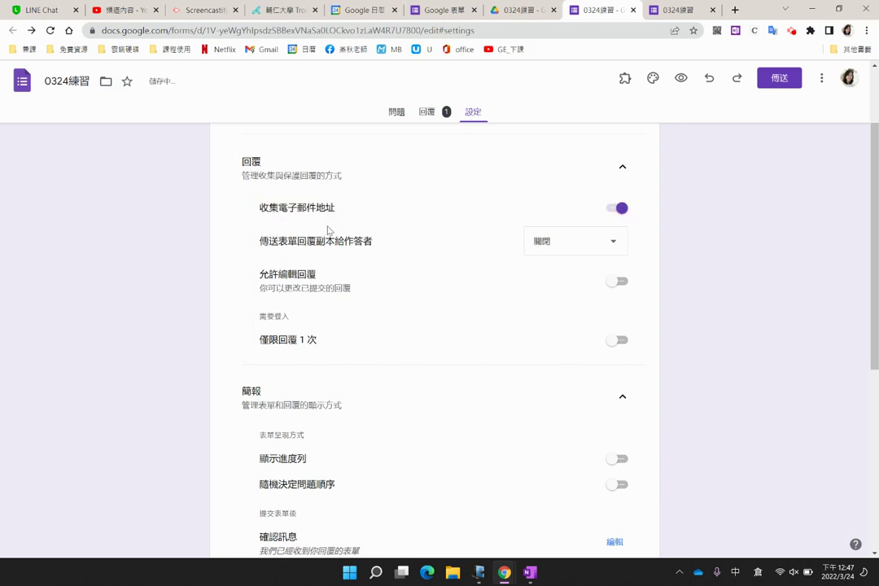
pyautogui.click(616, 210)
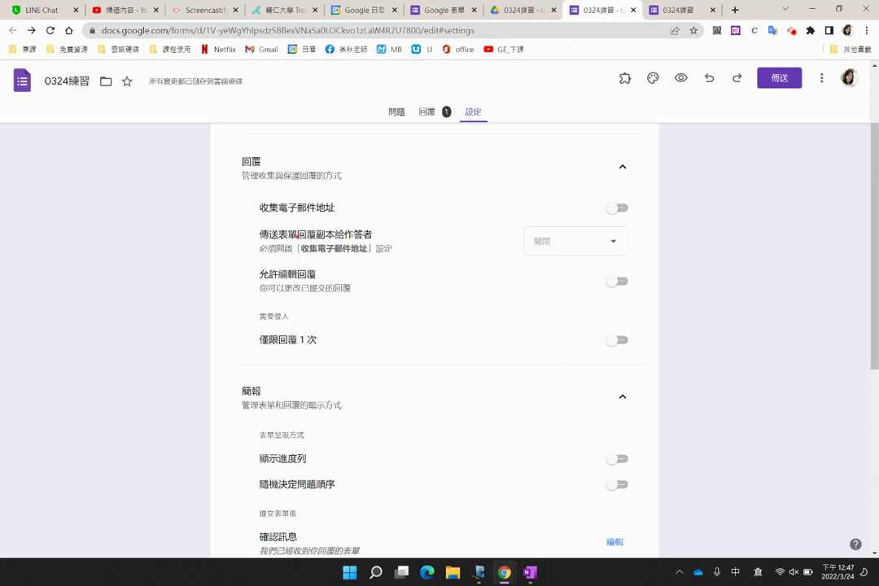
pyautogui.moveTo(241, 225)
pyautogui.mouseDown()
pyautogui.moveTo(589, 246)
pyautogui.moveTo(628, 263)
pyautogui.mouseUp()
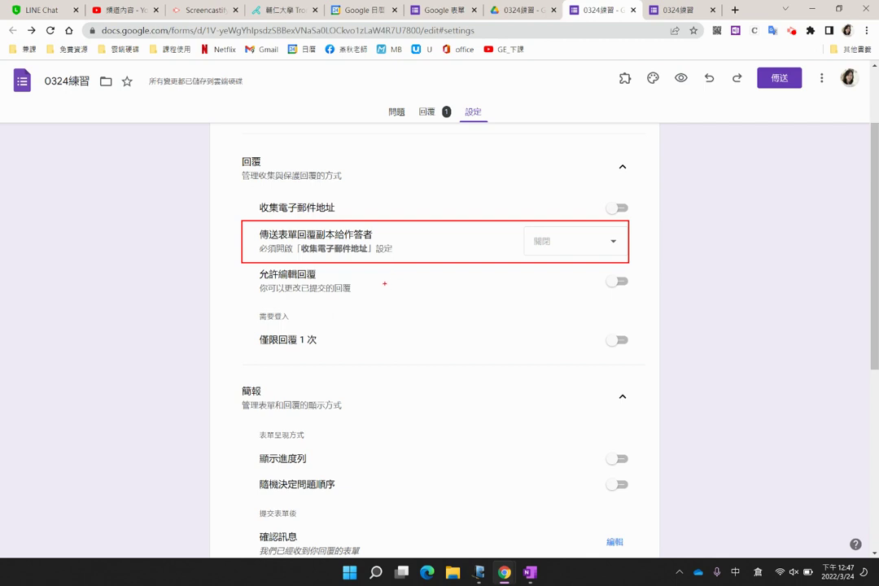
pyautogui.moveTo(230, 286); pyautogui.dragTo(241, 304)
pyautogui.moveTo(305, 243); pyautogui.dragTo(339, 239)
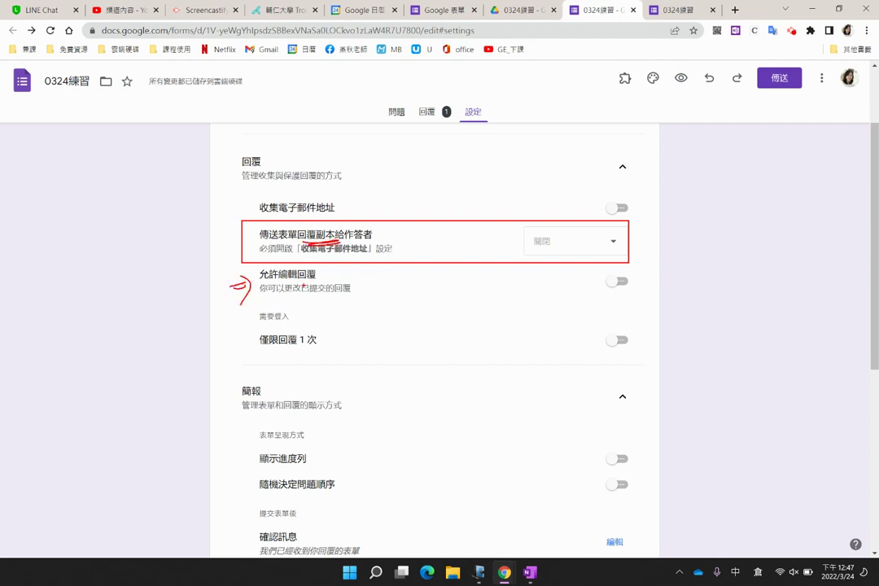
pyautogui.moveTo(638, 282); pyautogui.dragTo(624, 300)
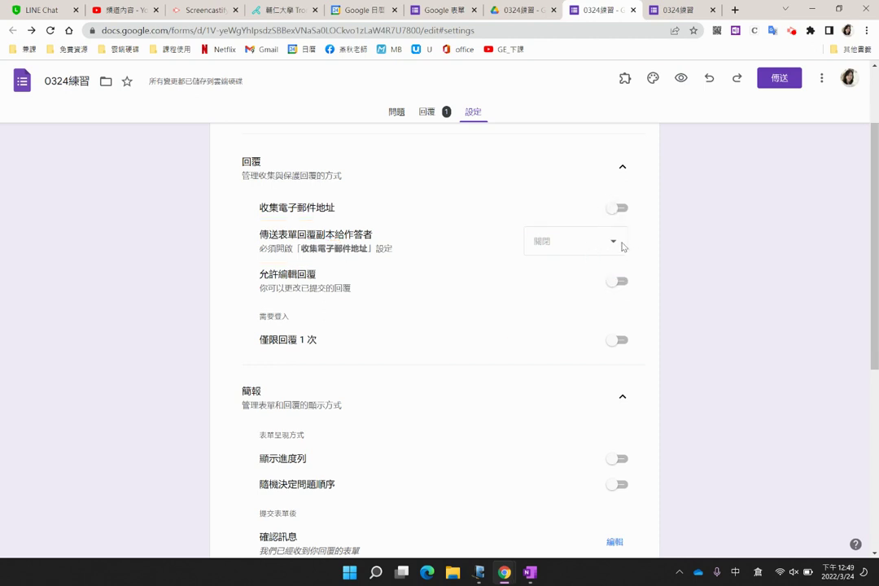
# - Turn on 收集電子郵件地址 and set 傳送表單回覆副本給作答者 to 一律
pyautogui.click(618, 213)
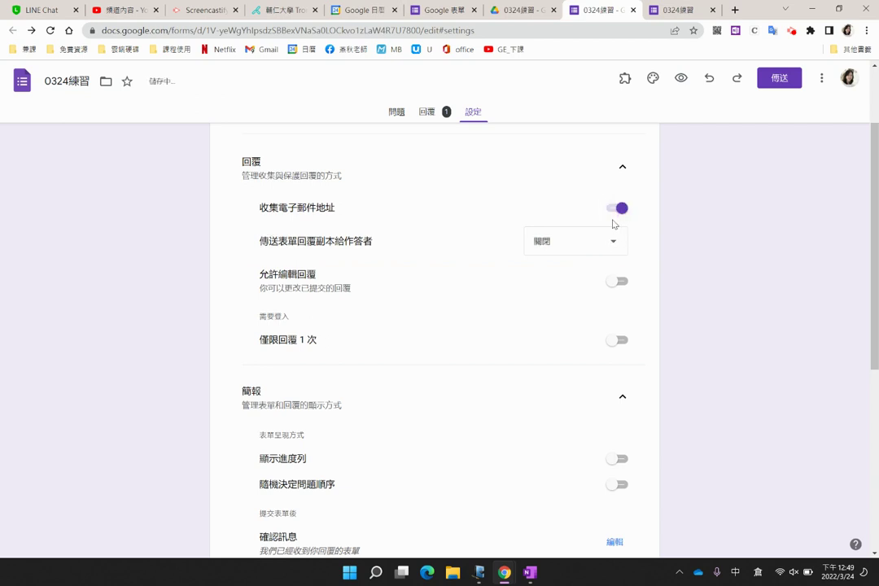
pyautogui.click(611, 243)
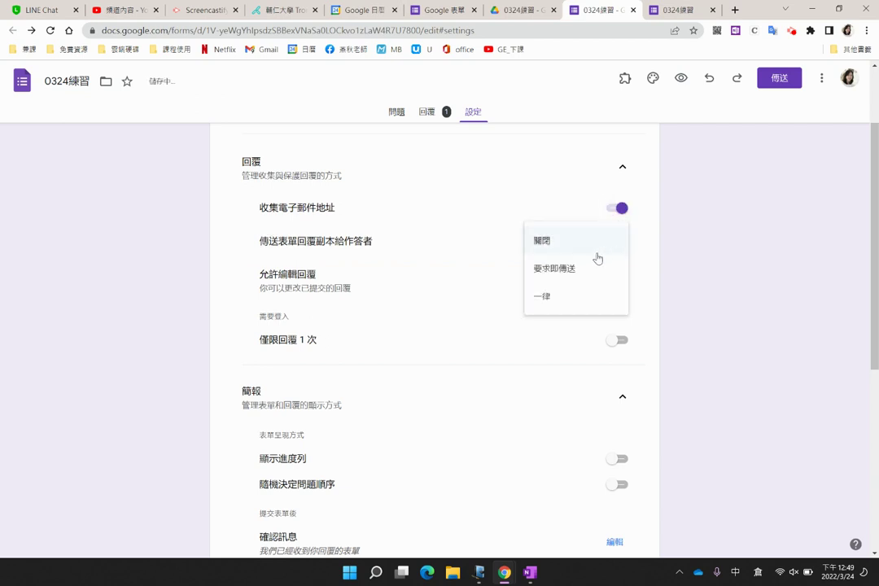
pyautogui.click(548, 298)
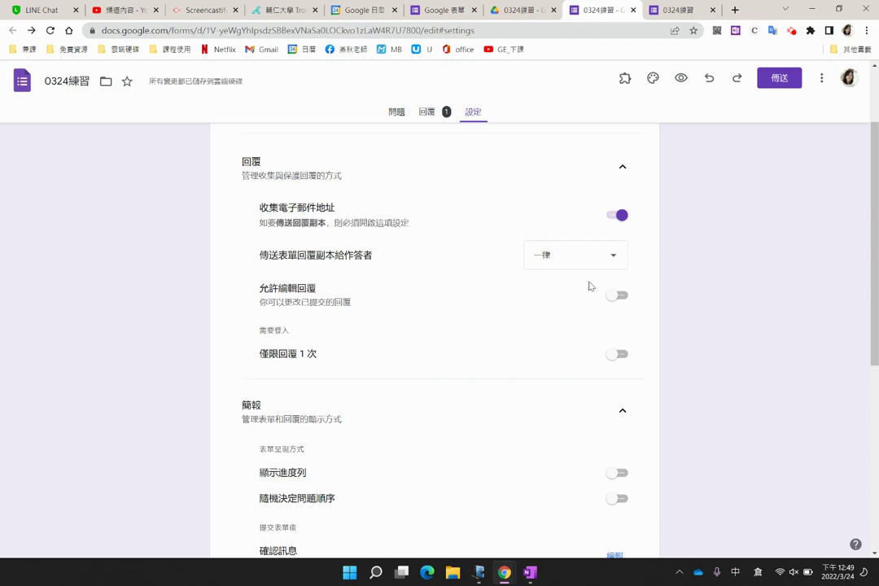
# - Turn on 允許編輯回覆 and test the 僅限回覆 1 次 setting, leaving it off
pyautogui.click(618, 297)
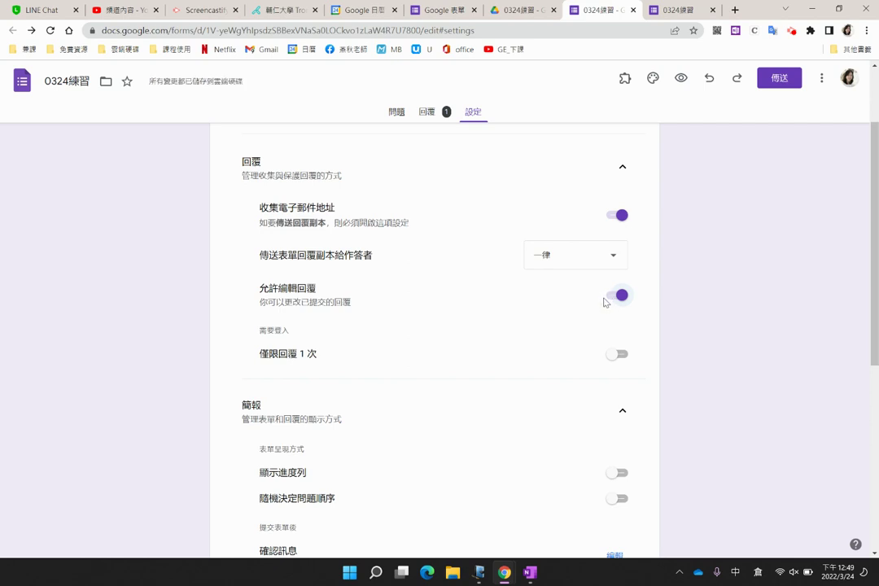
pyautogui.click(621, 355)
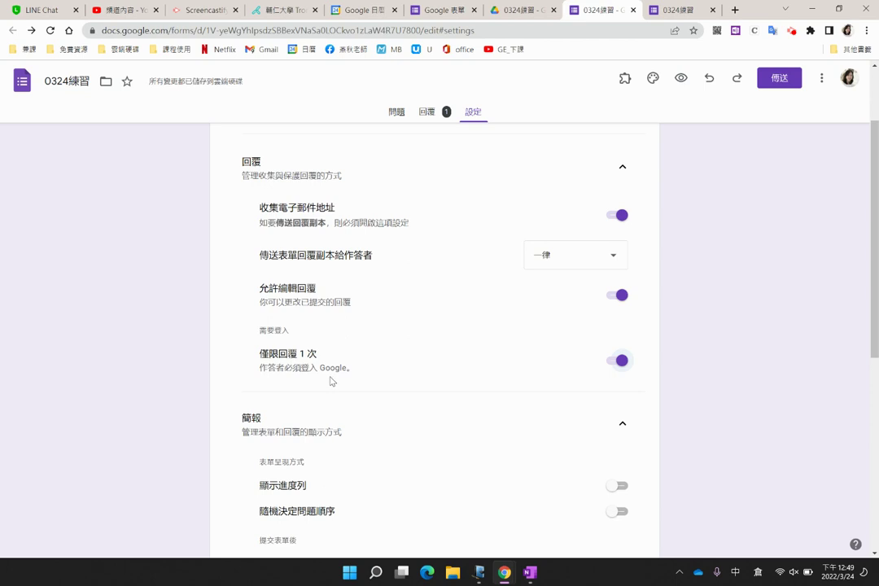
pyautogui.click(618, 361)
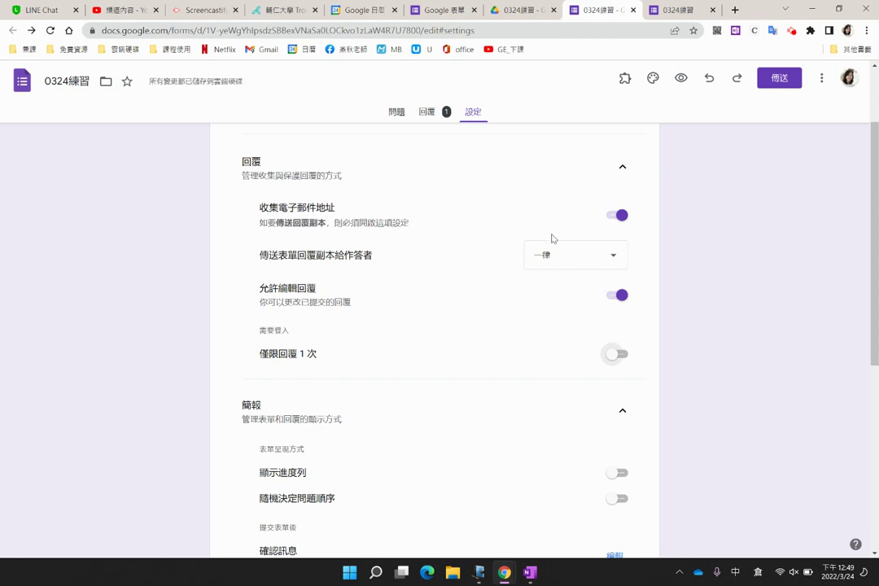
# - Turn on 顯示進度列 in the 簡報 settings and look through the form's questions
pyautogui.scroll(-5, 511, 293)
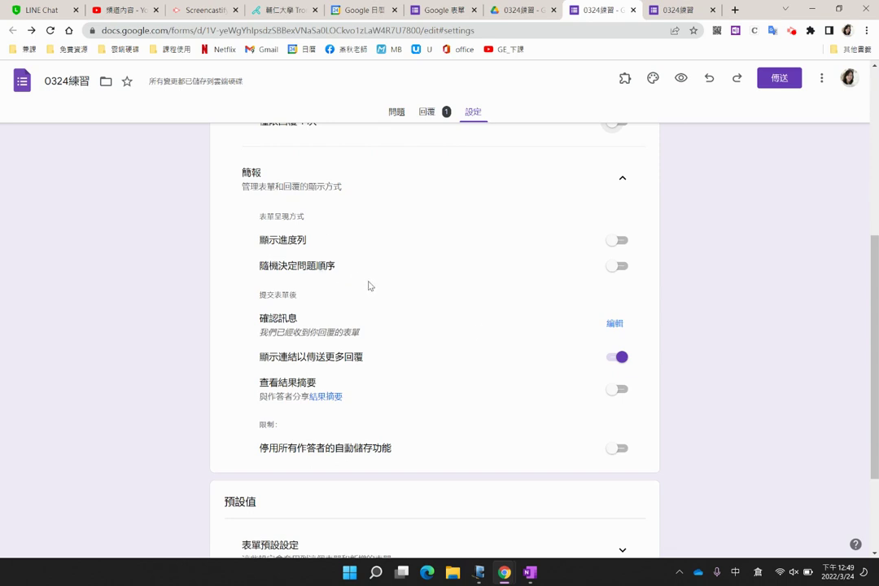
pyautogui.click(620, 243)
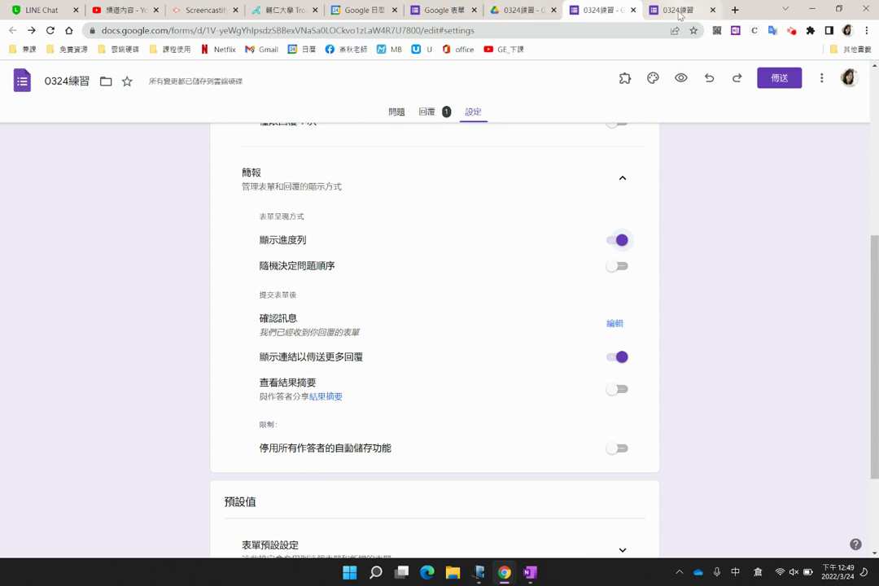
pyautogui.click(397, 114)
pyautogui.scroll(-2, 403, 370)
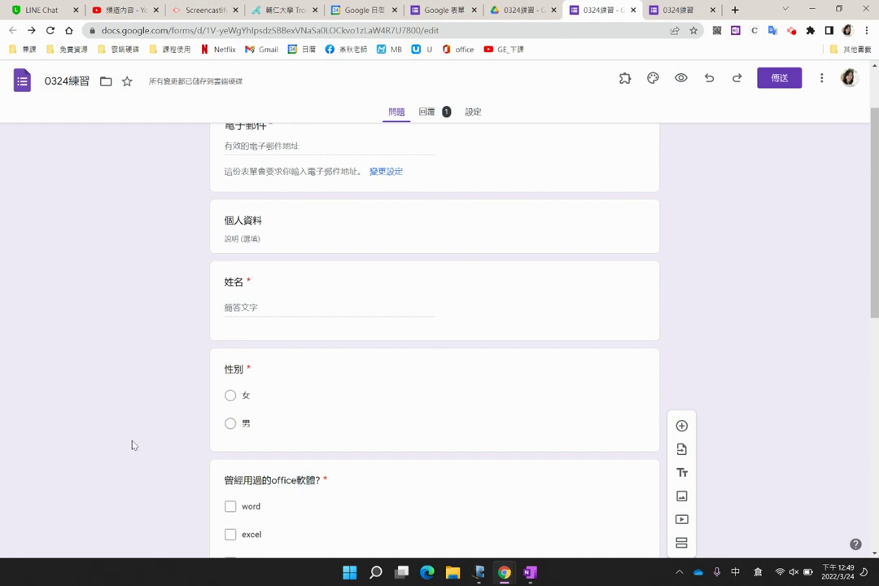
pyautogui.scroll(-3, 382, 407)
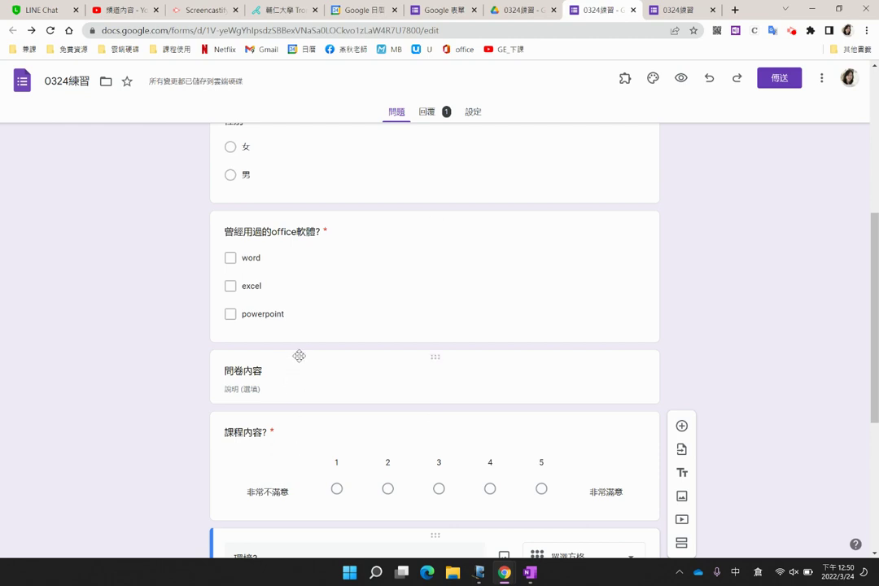
# - Examine the 確認訊息 option in the 簡報 settings and the confirmation page of the submitted form
pyautogui.click(471, 119)
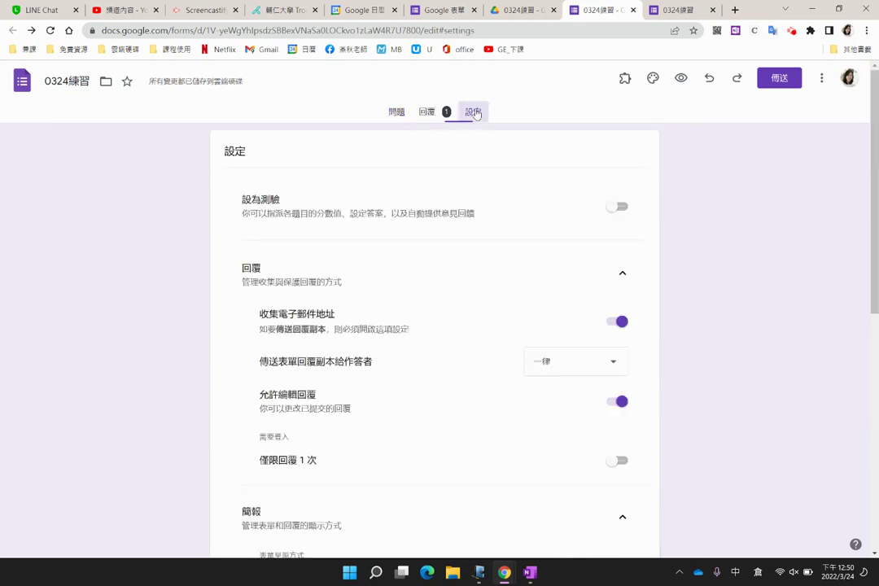
pyautogui.scroll(-1, 497, 412)
pyautogui.scroll(-4, 497, 415)
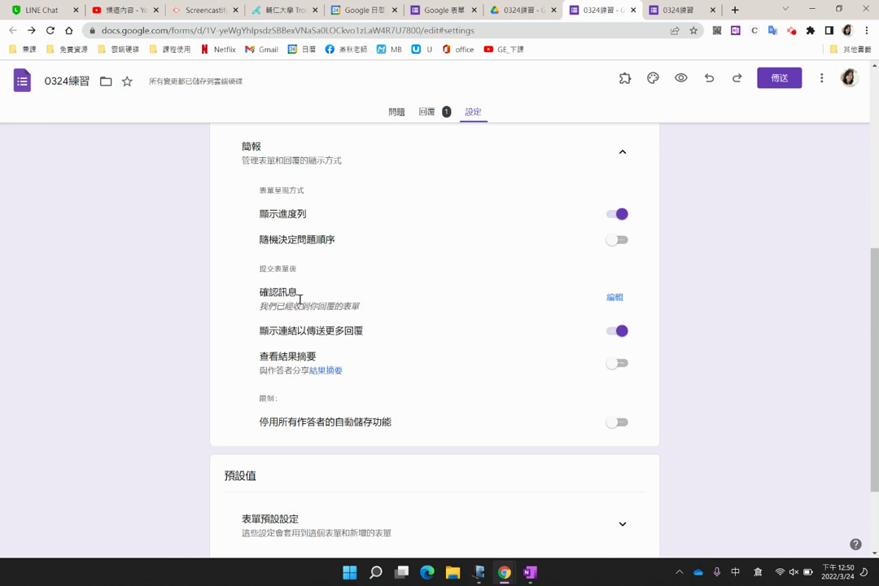
pyautogui.click(672, 11)
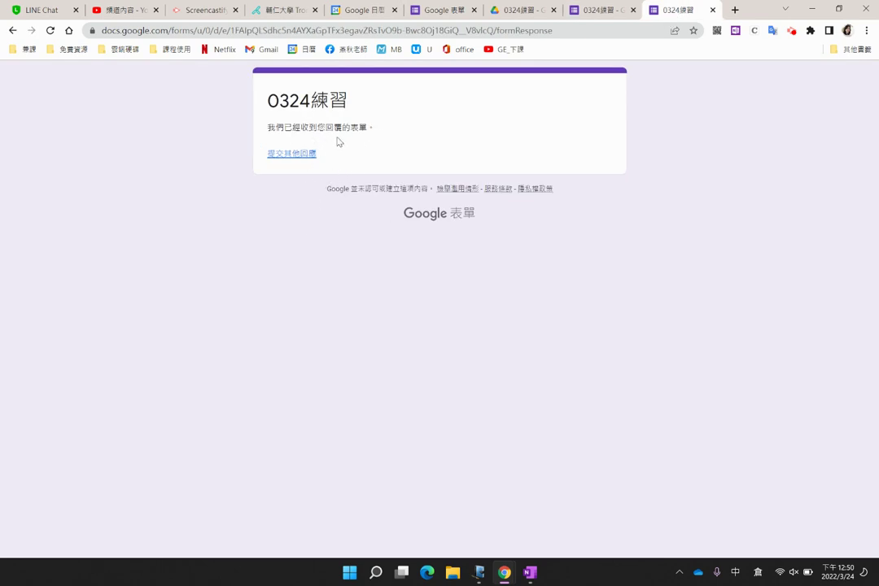
# - Change the form's 確認訊息 to 謝謝你 and turn off 顯示連結以傳送更多回覆
pyautogui.moveTo(269, 127); pyautogui.dragTo(392, 132)
pyautogui.click(592, 17)
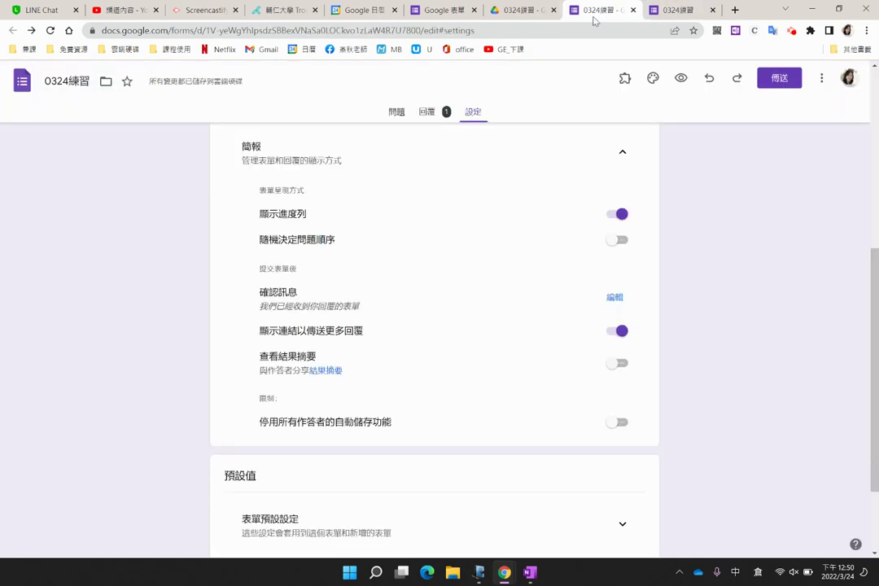
pyautogui.click(615, 299)
pyautogui.click(394, 306)
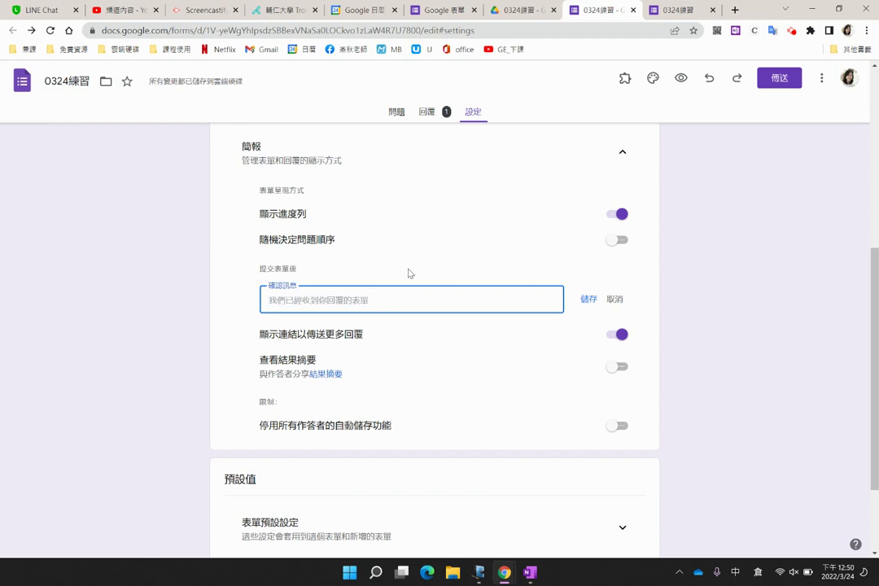
pyautogui.write('hrhhi yrhhi on')
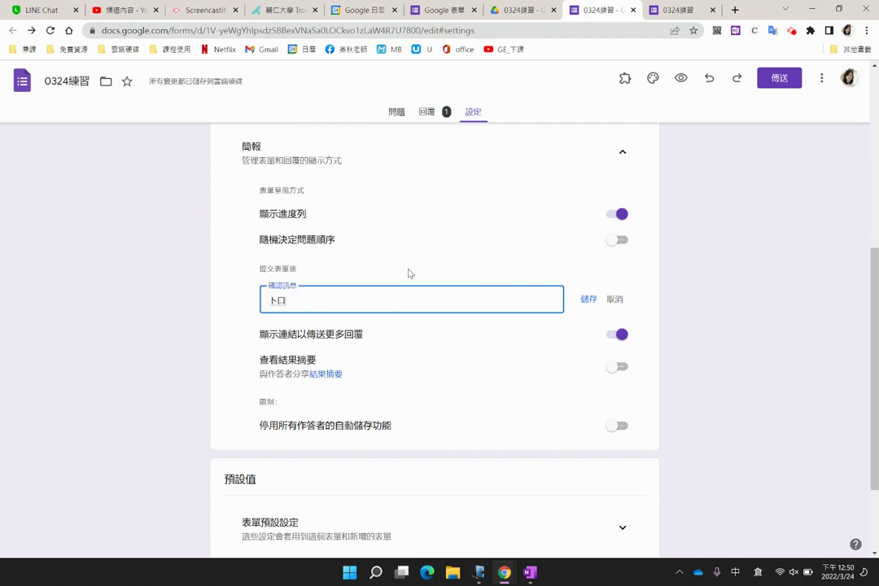
pyautogui.write('f')
pyautogui.click(596, 306)
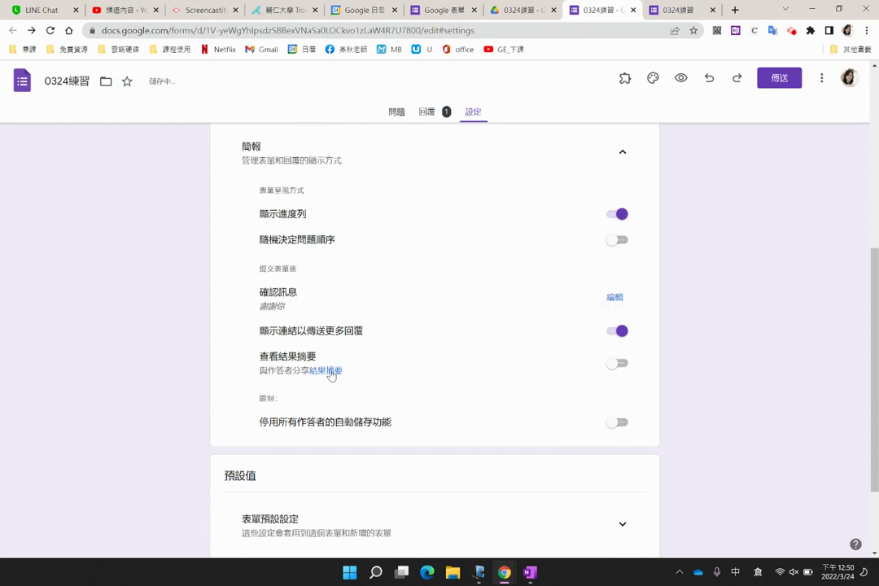
pyautogui.click(618, 330)
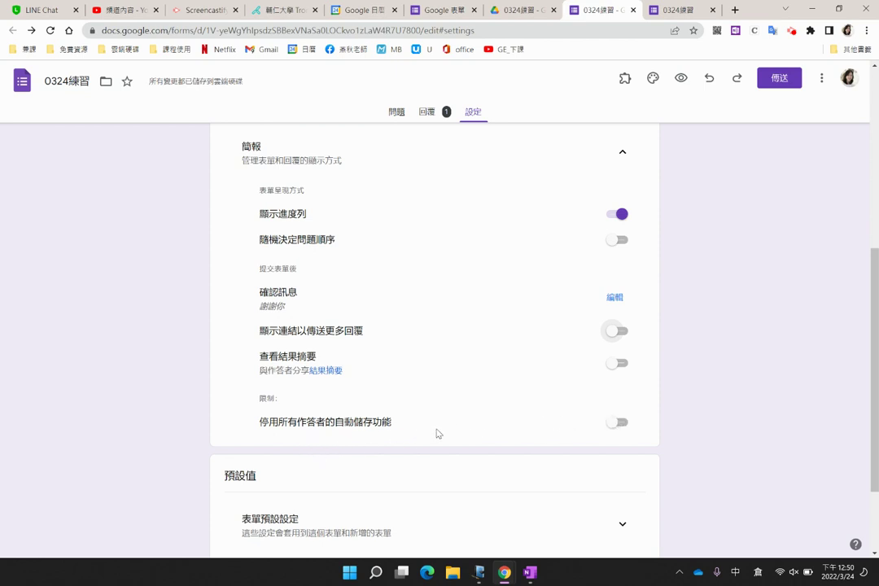
# - Expand and examine the 表單預設設定 and 問題預設設定 options in the form's 預設值 settings
pyautogui.scroll(1, 432, 413)
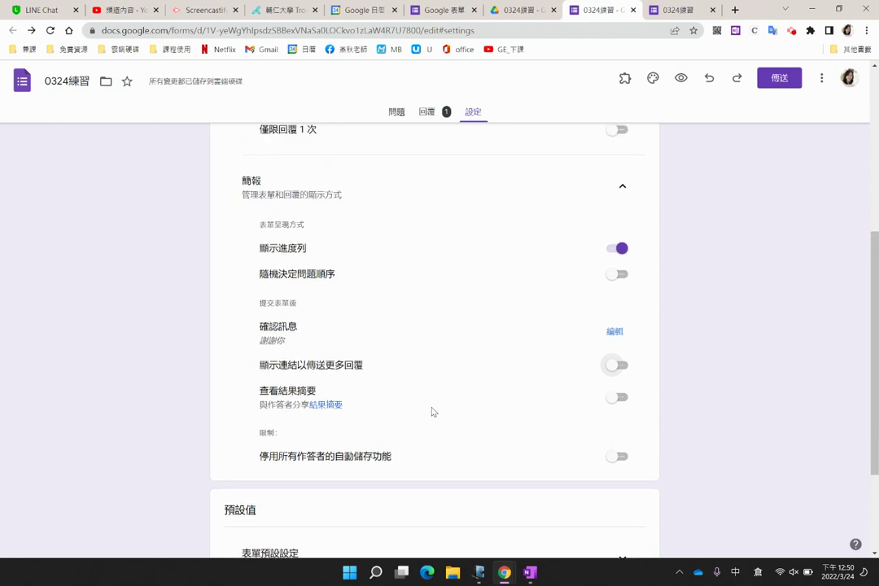
pyautogui.scroll(3, 432, 413)
pyautogui.scroll(-6, 433, 412)
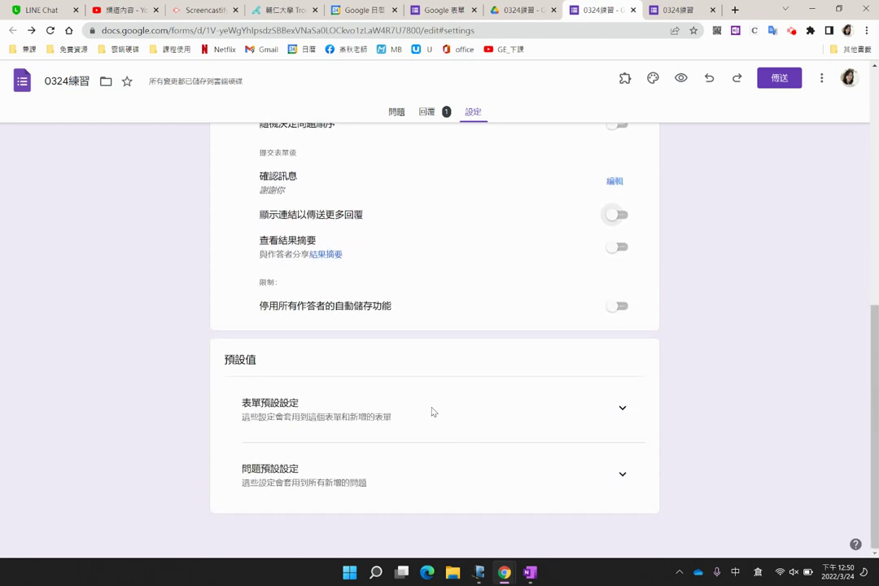
pyautogui.click(623, 414)
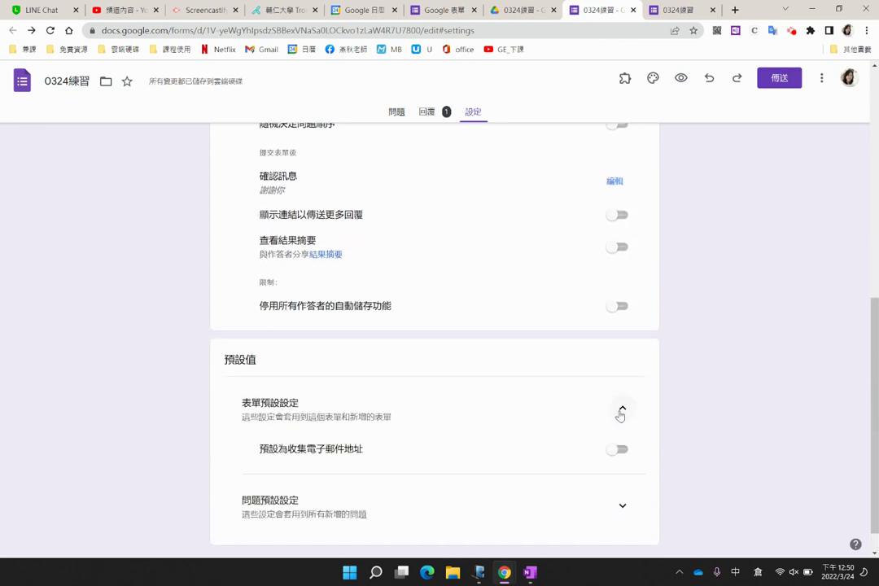
pyautogui.scroll(-1, 619, 448)
pyautogui.click(622, 473)
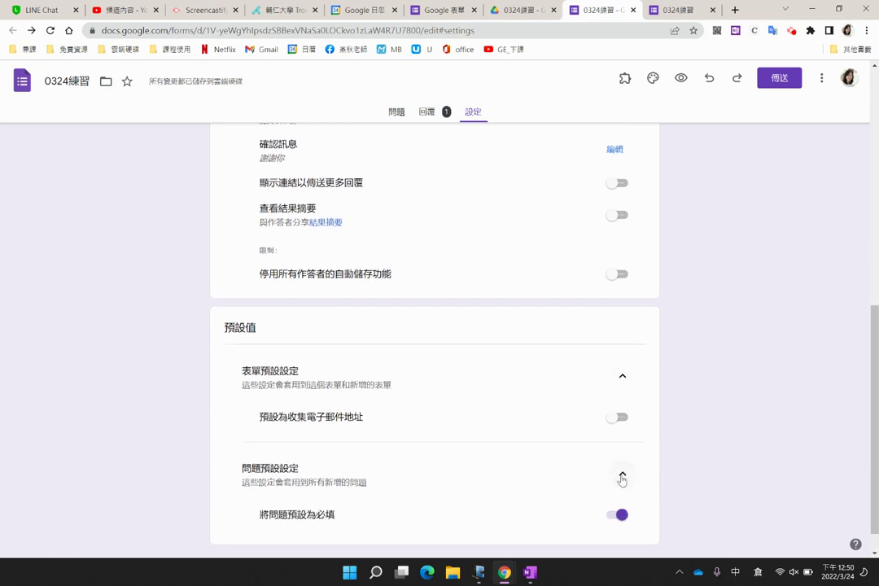
pyautogui.scroll(-1, 589, 455)
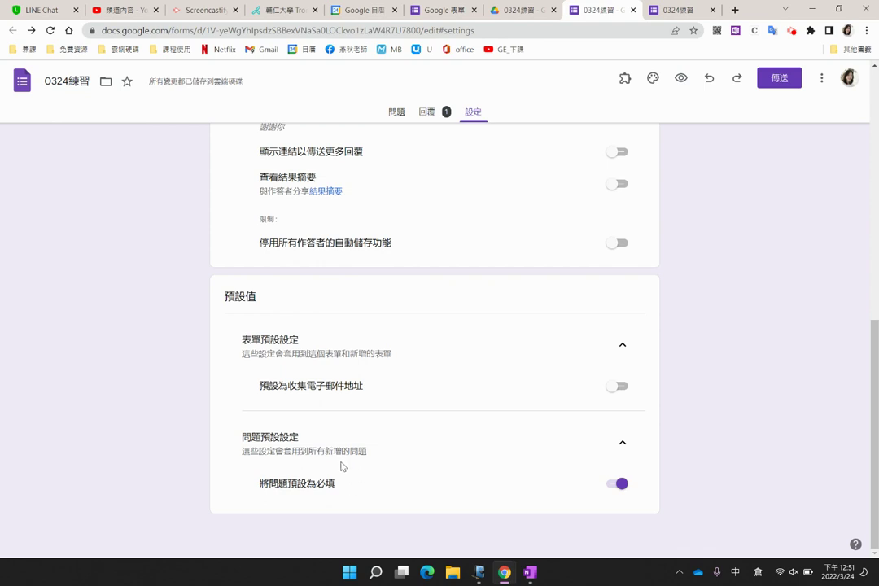
pyautogui.scroll(10, 343, 460)
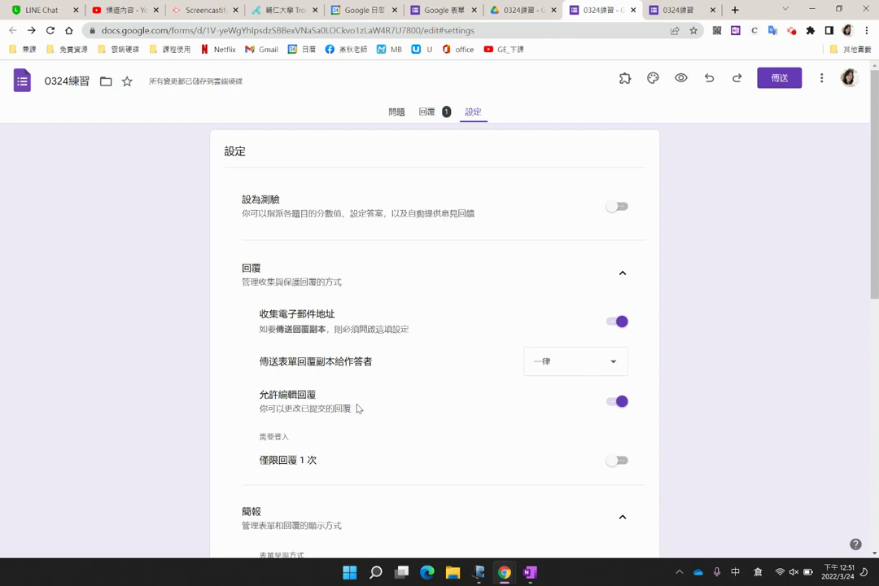
# - Switch to the Windows Journal note, highlight 填寫表單 under 前台 in yellow, and return to the form settings
pyautogui.click(481, 573)
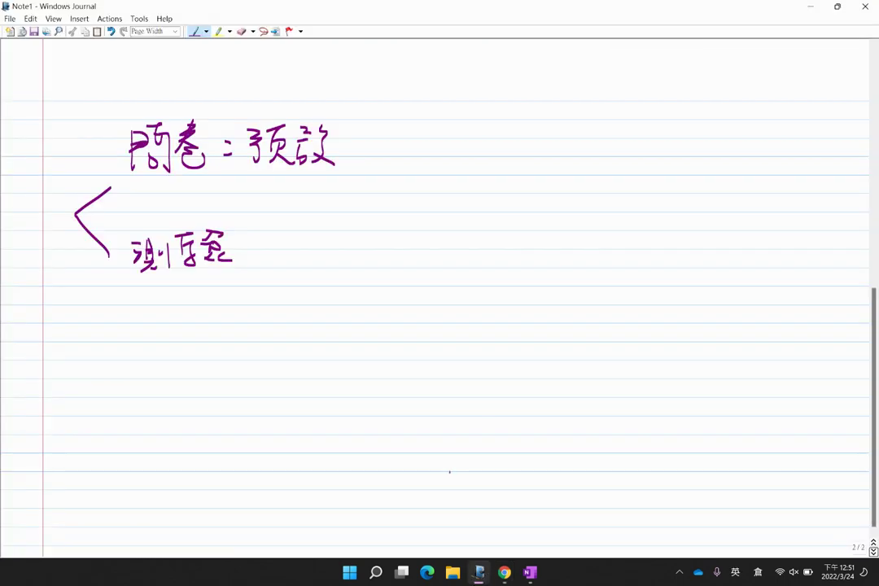
pyautogui.scroll(10, 824, 384)
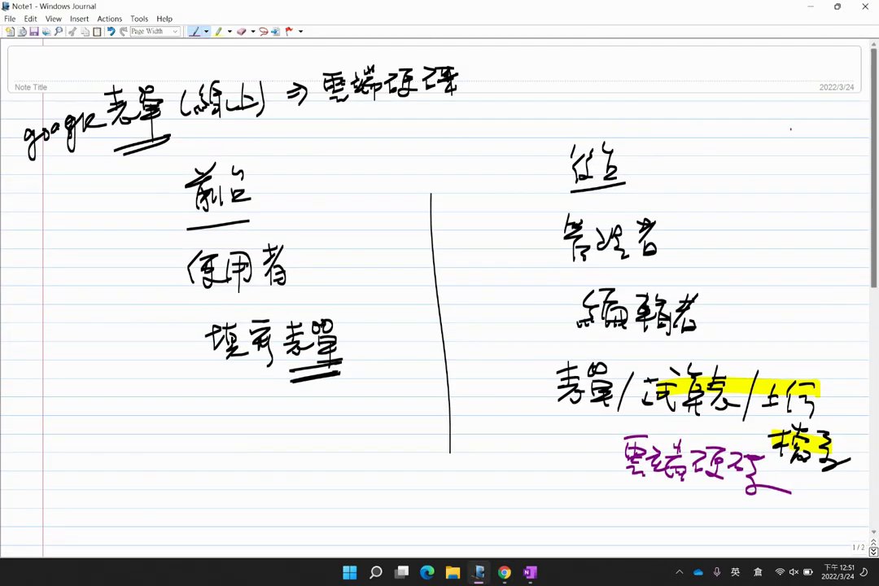
pyautogui.click(219, 31)
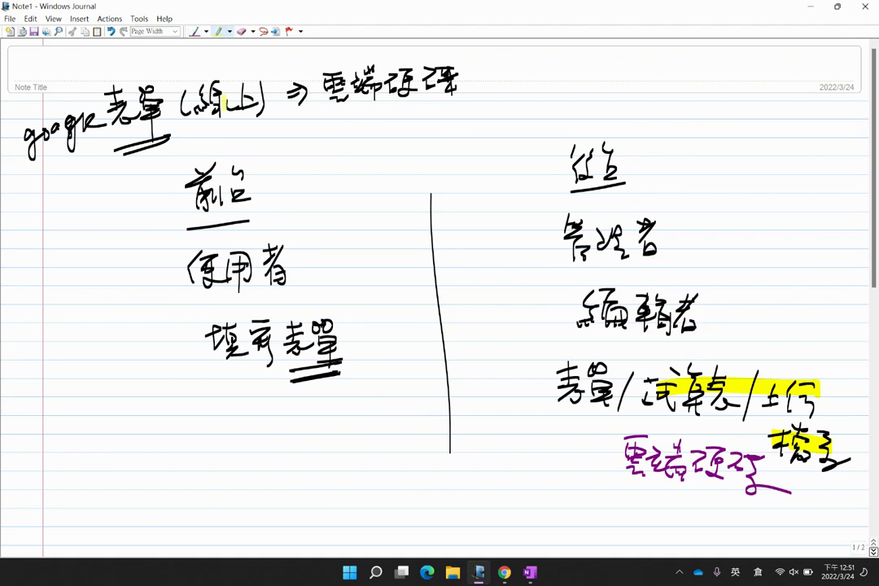
pyautogui.moveTo(198, 329); pyautogui.dragTo(365, 330)
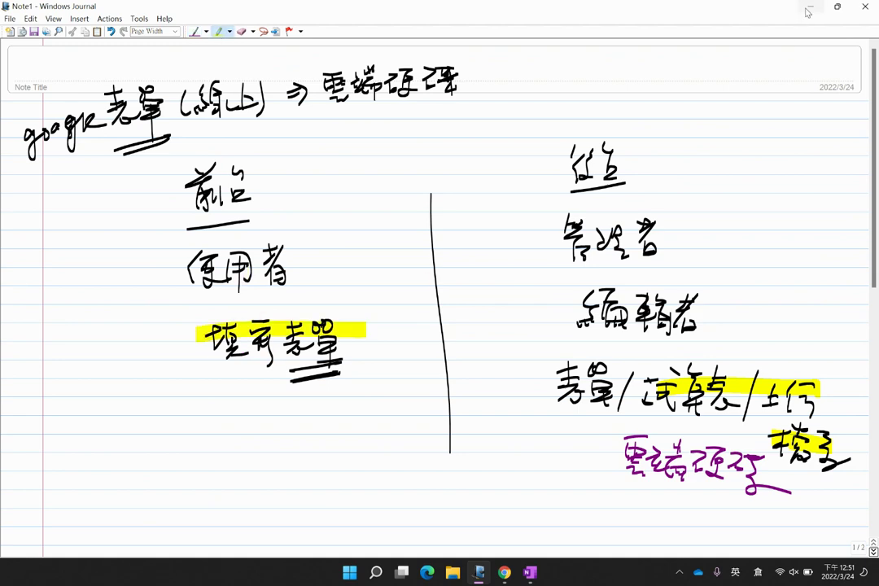
pyautogui.click(810, 7)
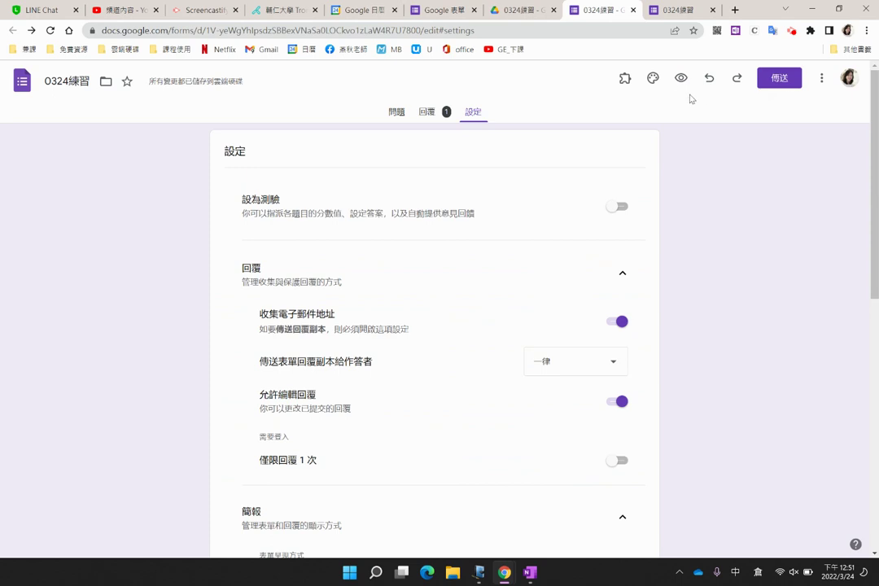
# - Choose a blue theme colour and insert the heart-shaped book pages picture from 公司與學校 as the form's header image
pyautogui.click(653, 79)
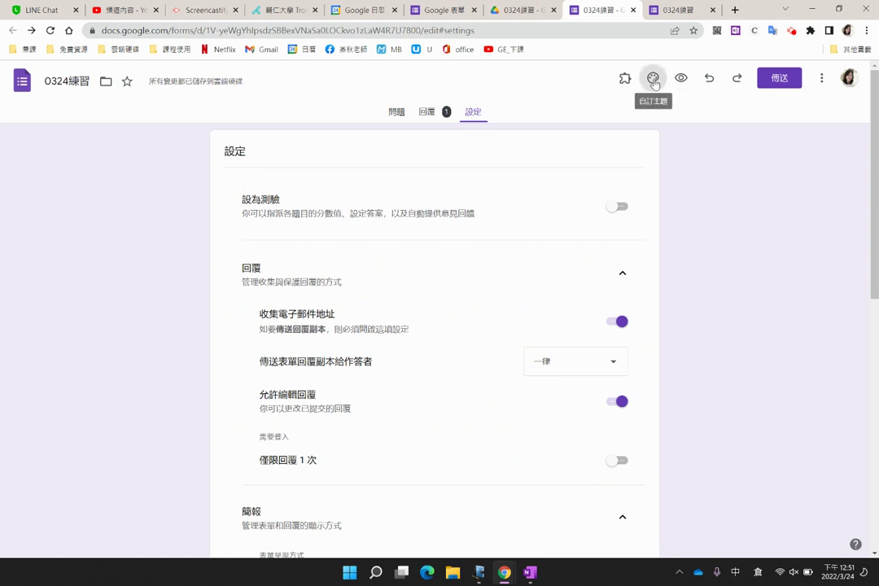
pyautogui.click(780, 267)
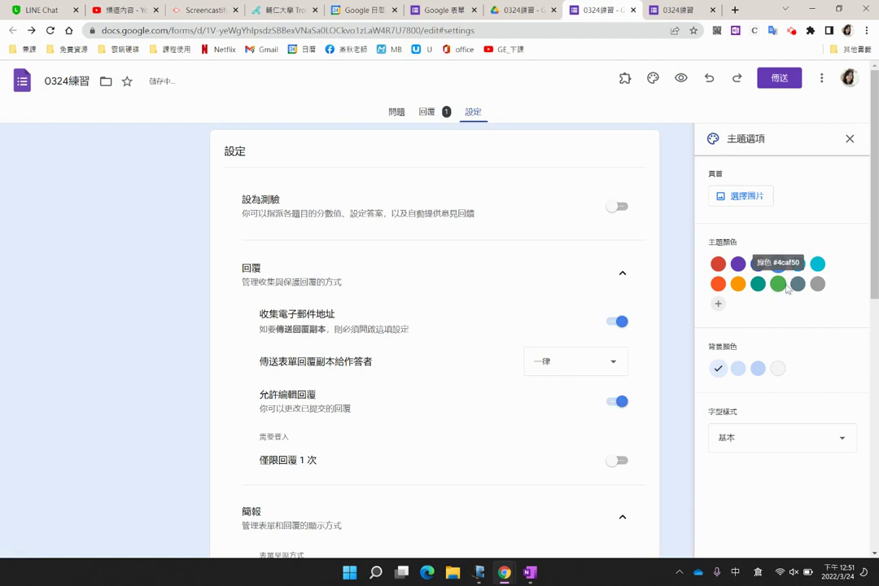
pyautogui.click(737, 201)
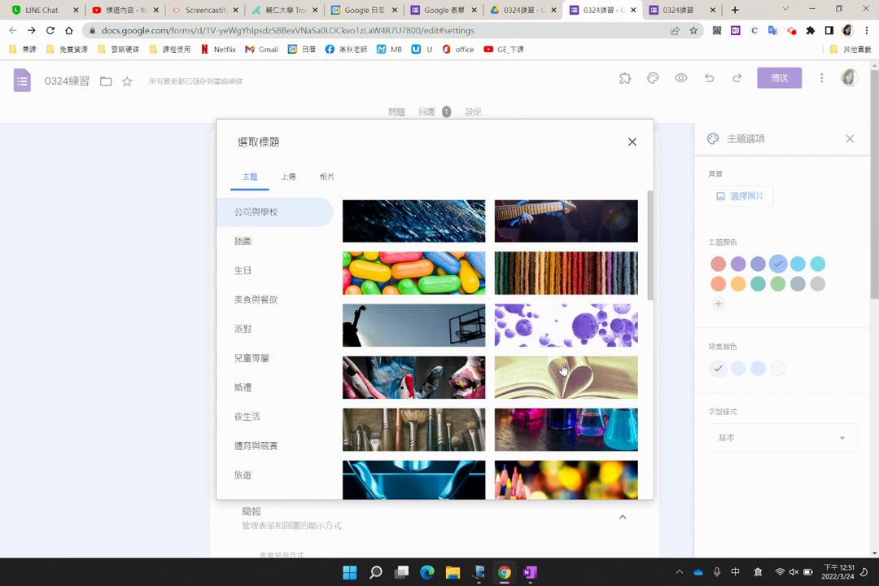
pyautogui.click(559, 392)
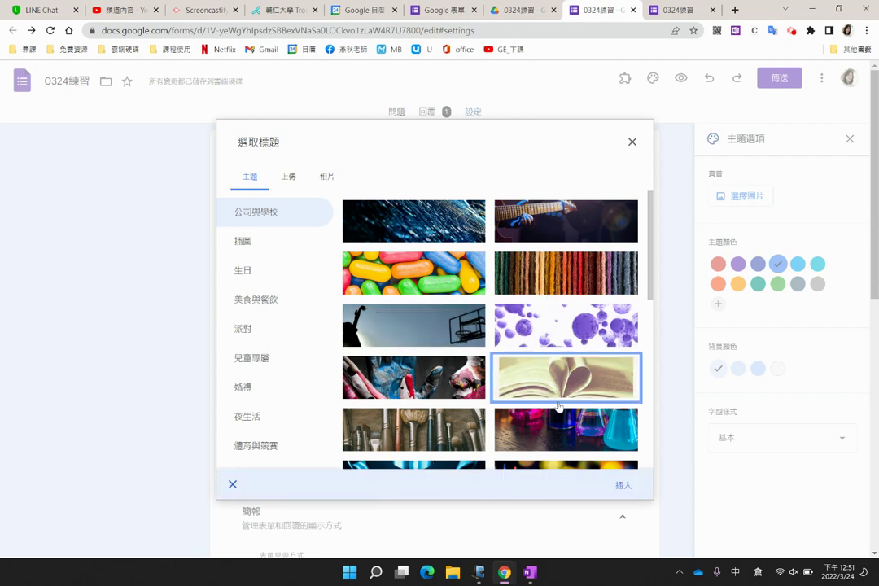
pyautogui.click(633, 485)
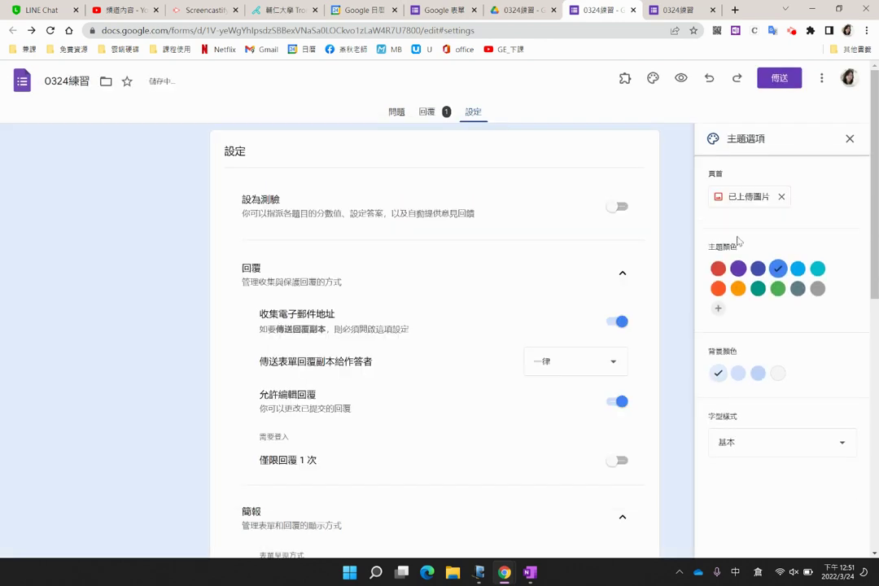
pyautogui.click(850, 140)
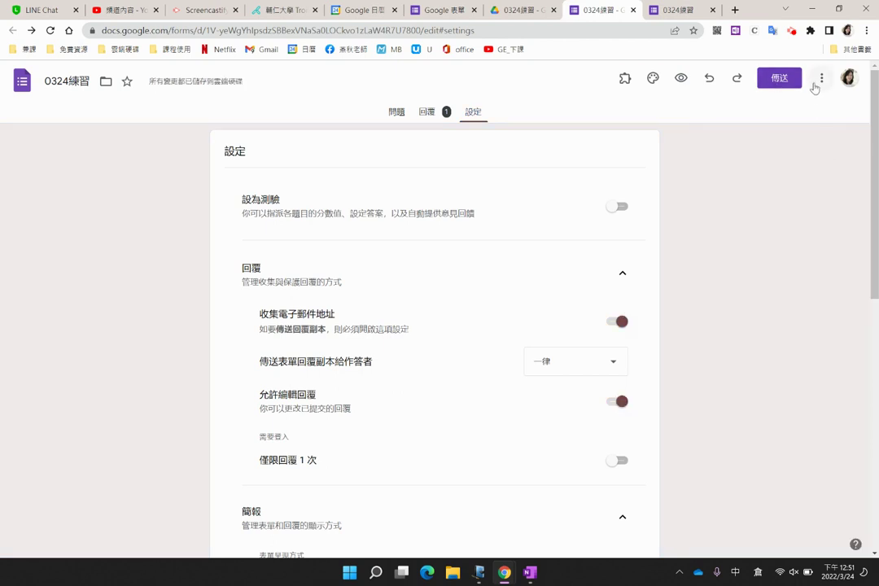
# - Copy the form's sharing link from 傳送表單 with 縮短網址 enabled
pyautogui.click(780, 85)
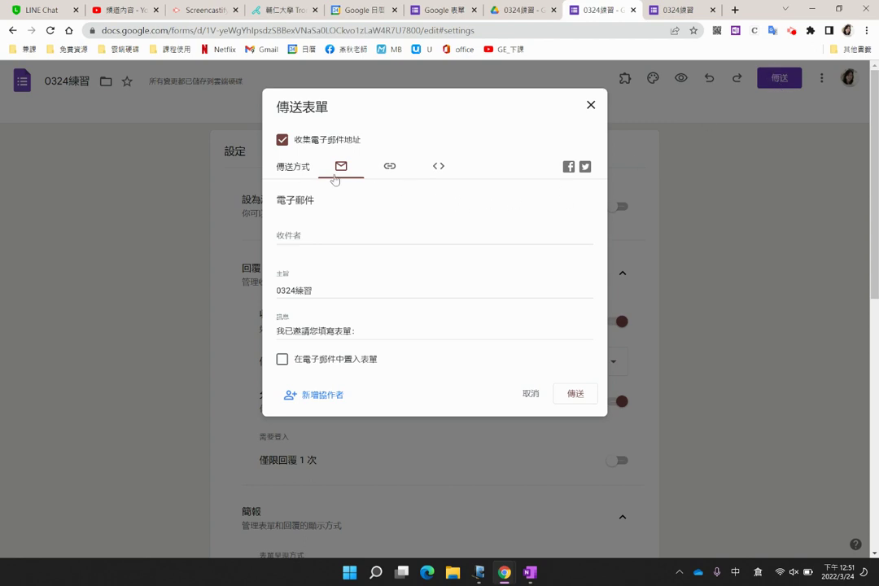
pyautogui.click(387, 176)
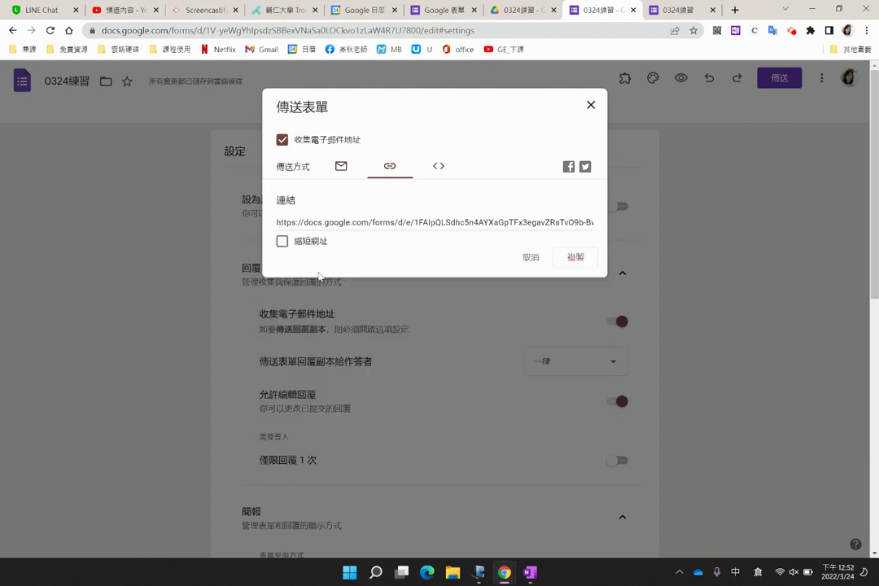
pyautogui.click(282, 241)
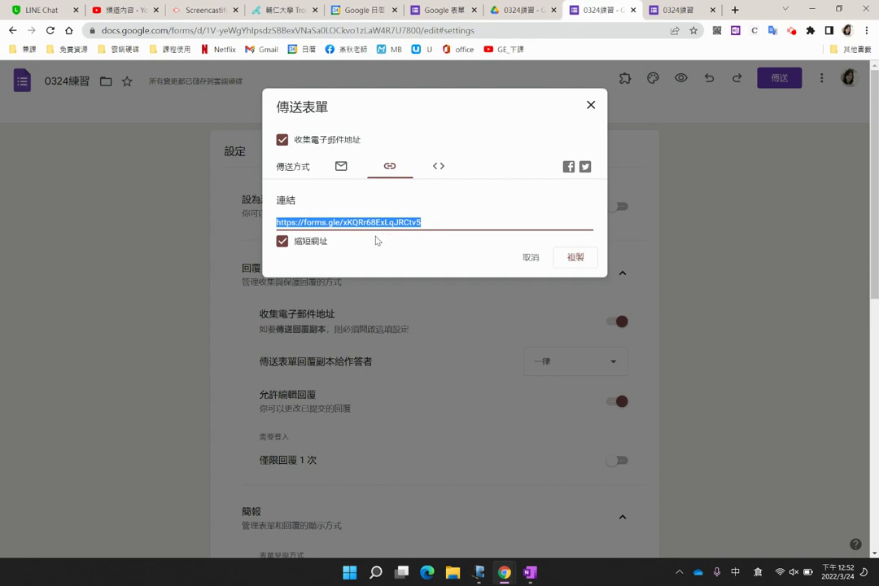
pyautogui.click(580, 259)
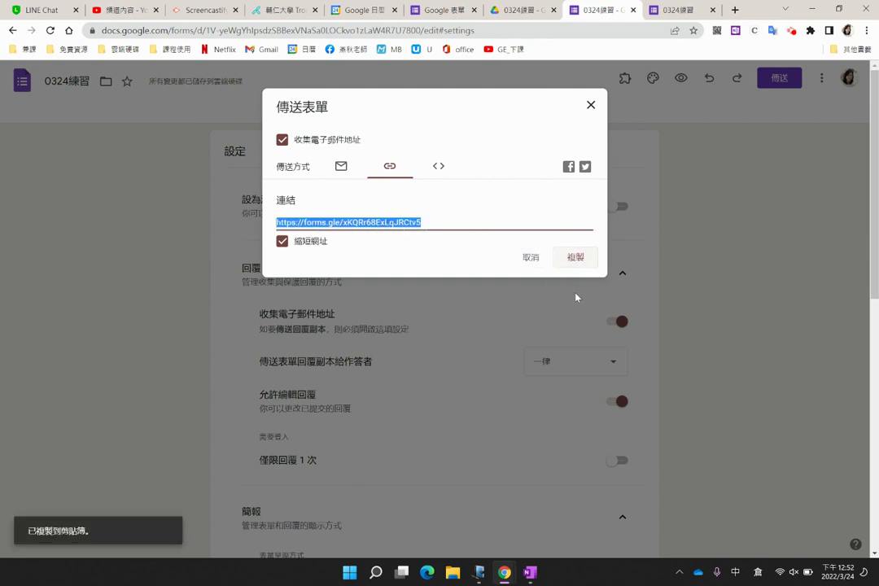
pyautogui.click(590, 105)
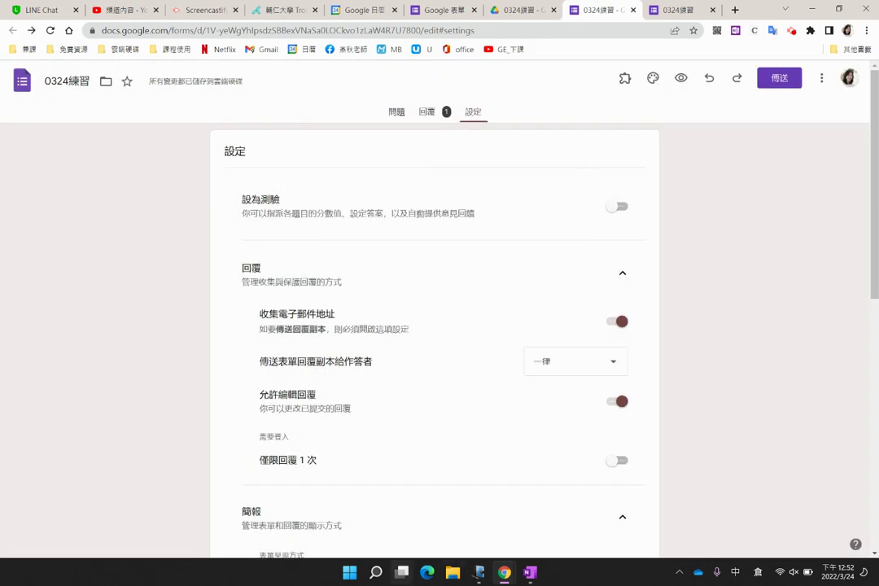
# - Switch to Microsoft Edge and open the copied 0324練習 form link
pyautogui.click(428, 573)
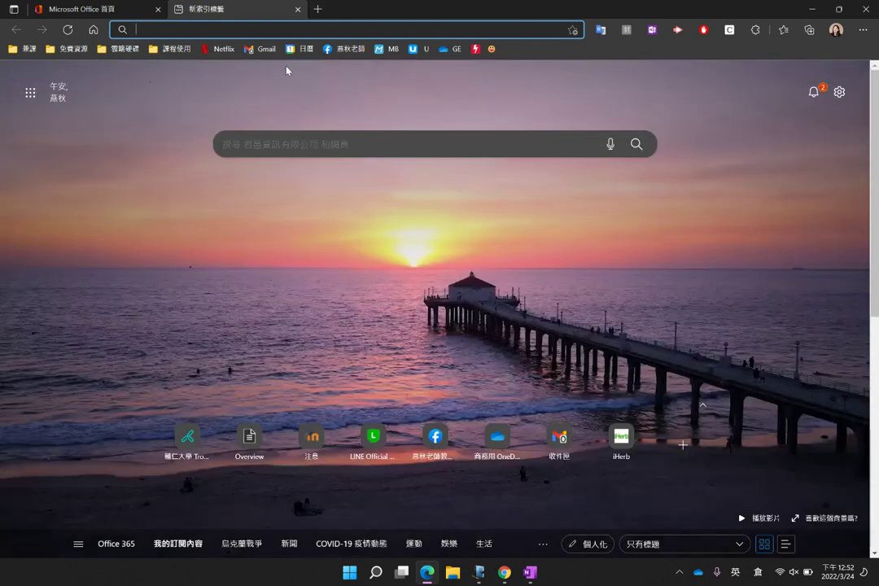
pyautogui.hotkey('ctrl', 'v')
pyautogui.press('Return')
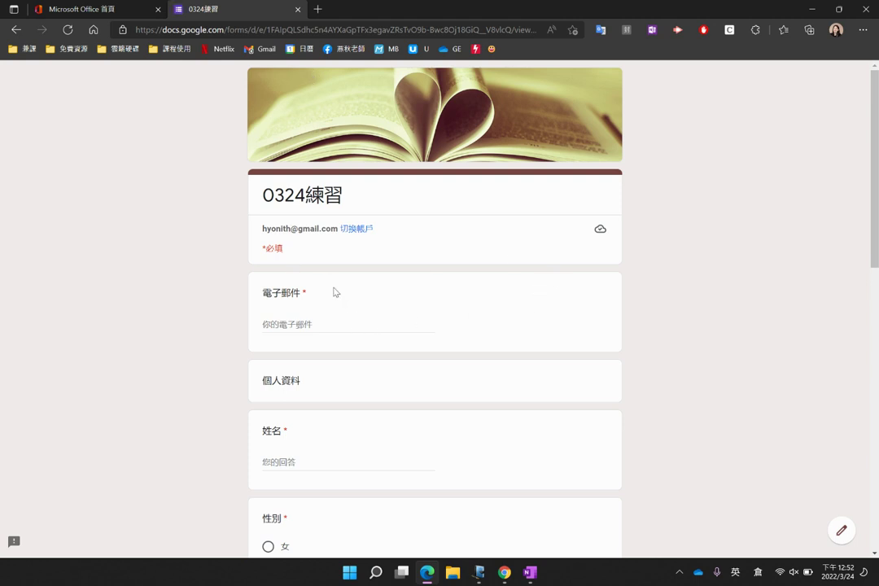
# - Switch the form's signed-in Google account to the ntnu.edu.tw school account
pyautogui.click(360, 230)
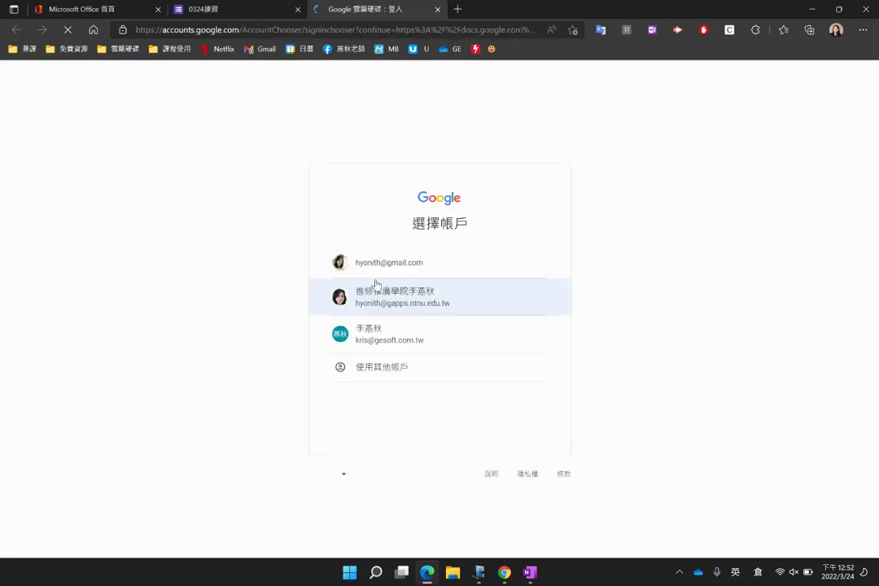
pyautogui.click(433, 307)
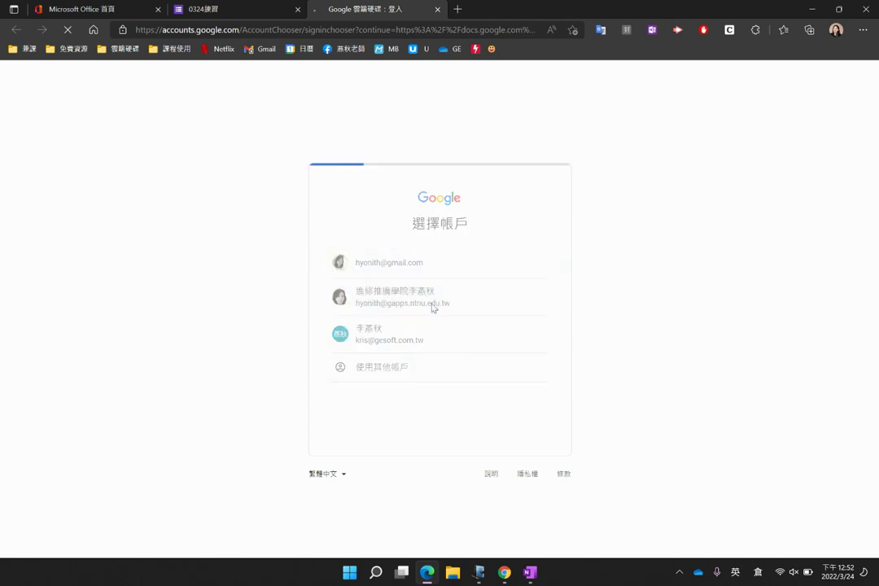
pyautogui.click(157, 320)
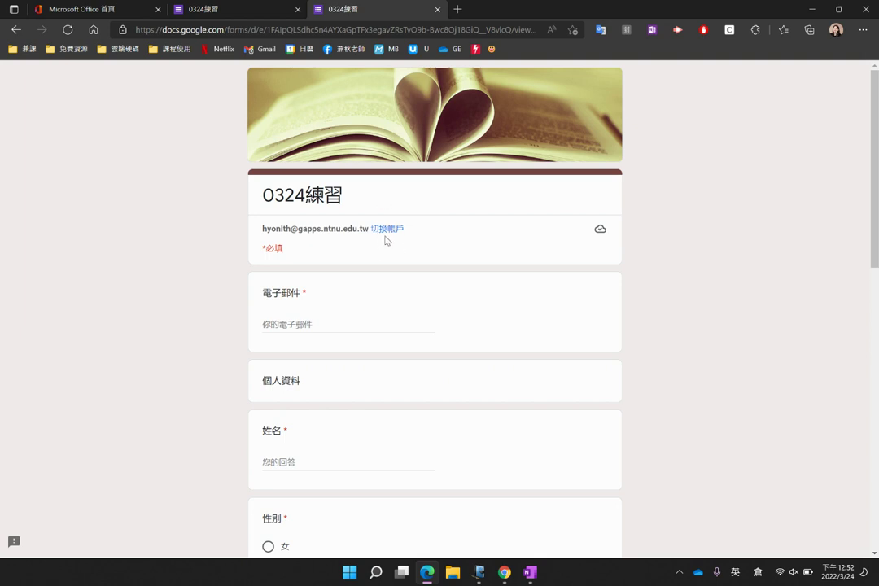
# - Fill in the 電子郵件 question with the school account's e-mail and answer 姓名 with \\\\\123
pyautogui.click(304, 324)
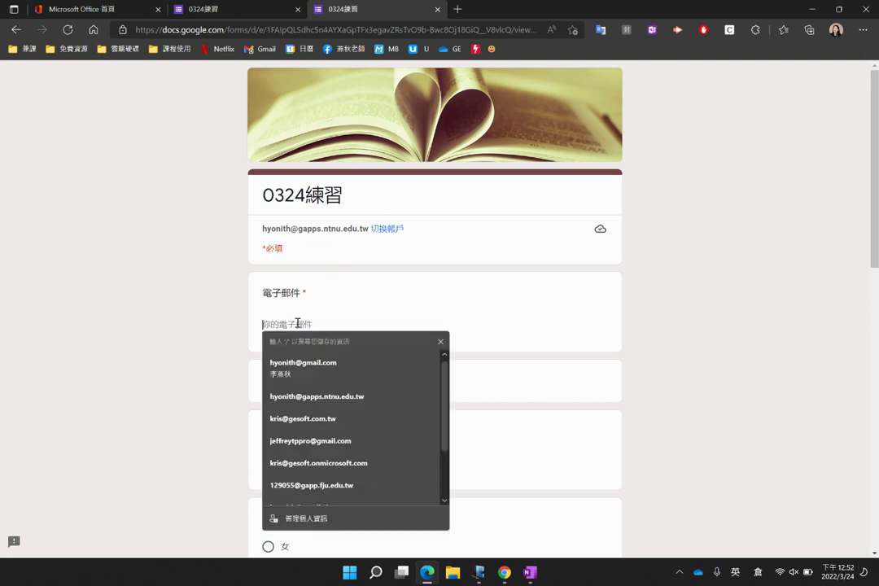
pyautogui.click(404, 399)
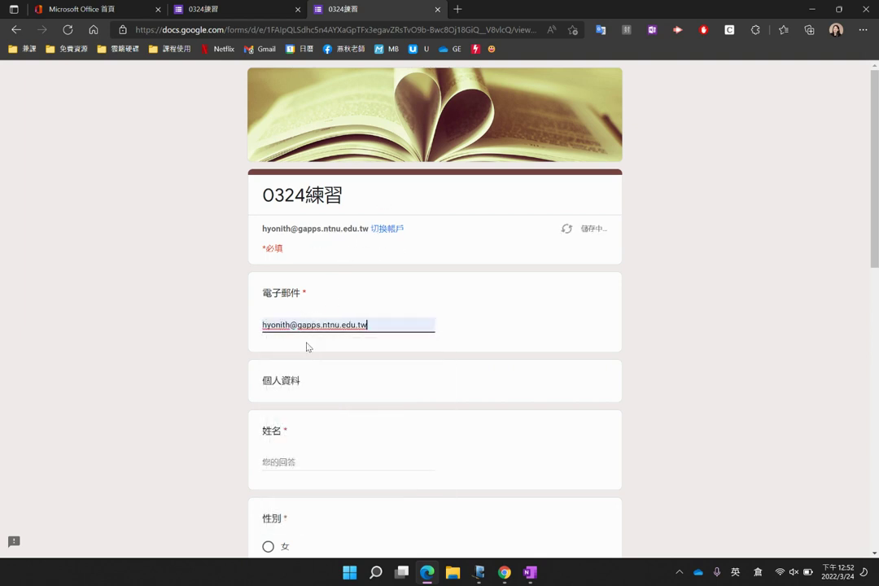
pyautogui.scroll(-1, 314, 383)
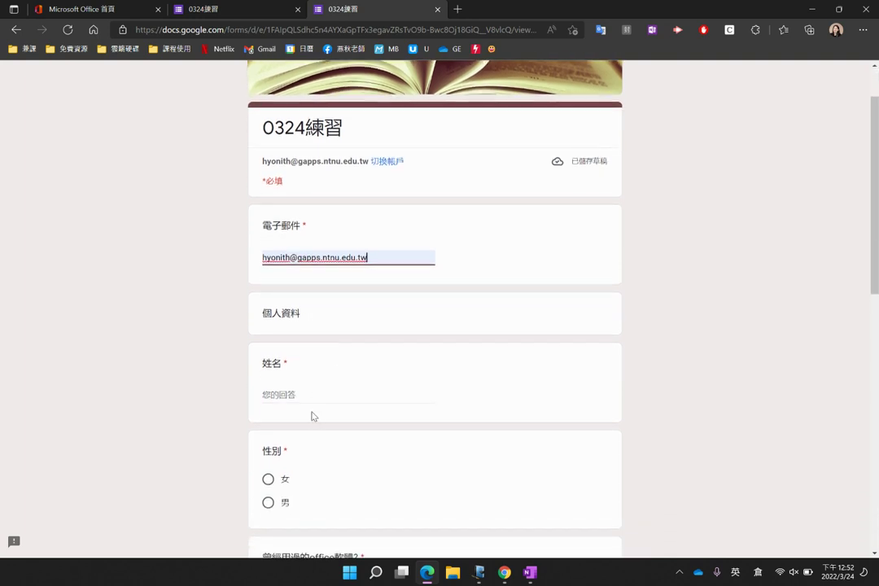
pyautogui.click(307, 388)
pyautogui.press('shift')
pyautogui.write('\\')
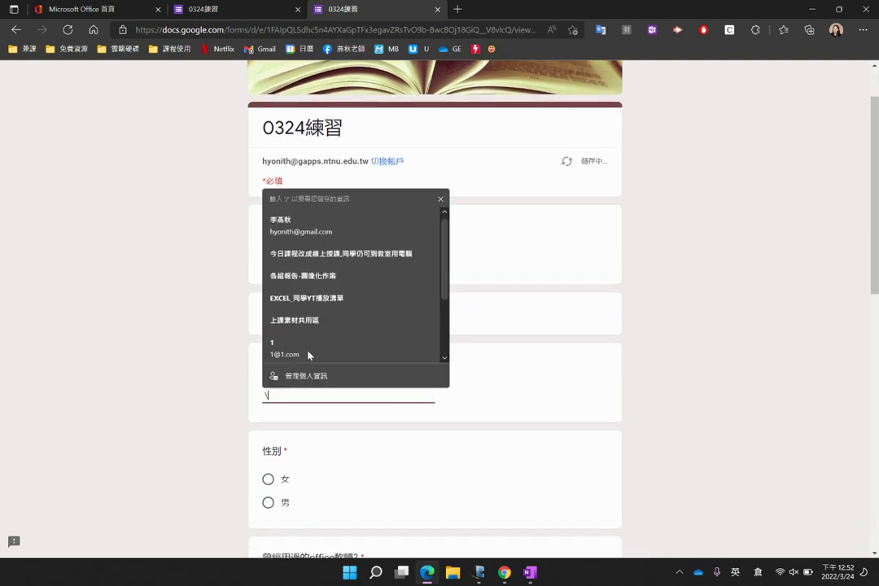
pyautogui.write('\\\\\\\\123')
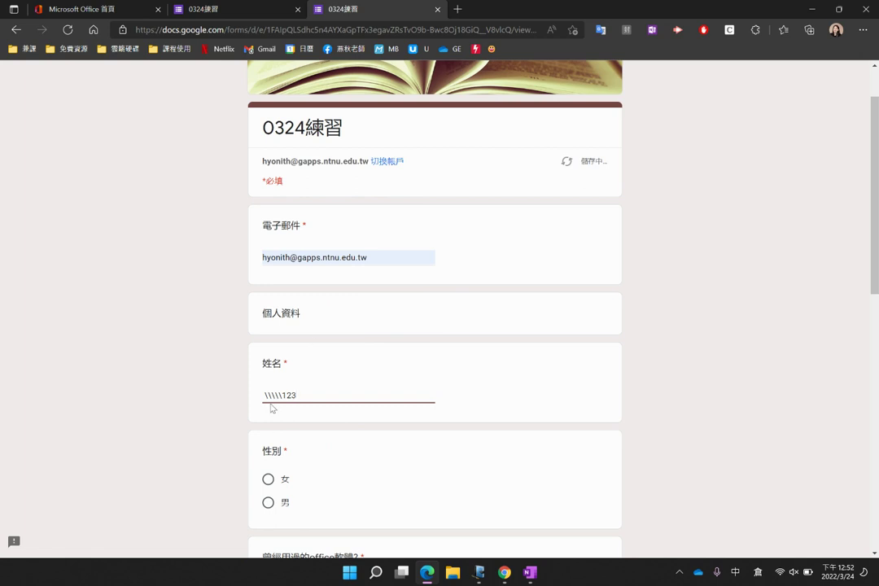
# - Answer 性別 with 女 and tick excel and powerpoint as the Office software used before
pyautogui.scroll(-1, 285, 391)
pyautogui.scroll(-1, 281, 367)
pyautogui.click(268, 363)
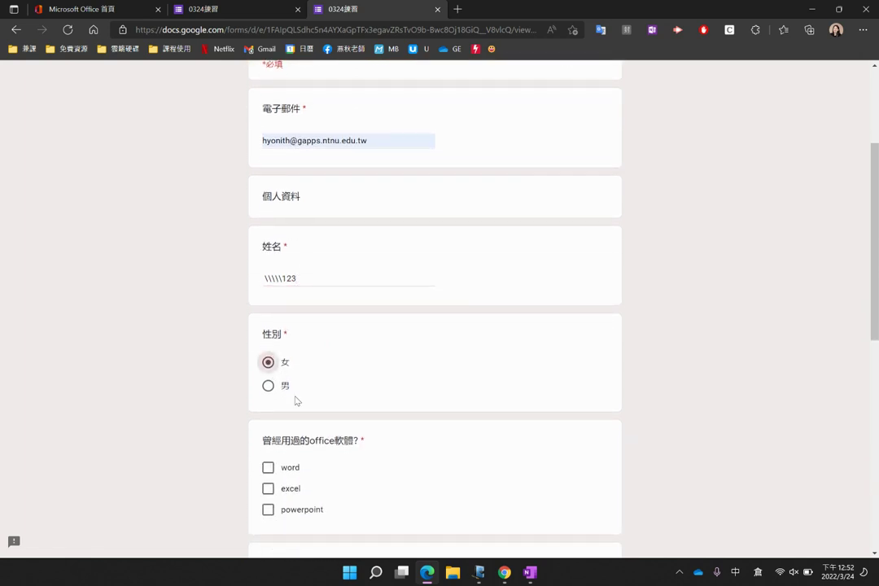
pyautogui.scroll(-2, 277, 383)
pyautogui.click(268, 340)
pyautogui.click(268, 361)
pyautogui.scroll(-3, 285, 440)
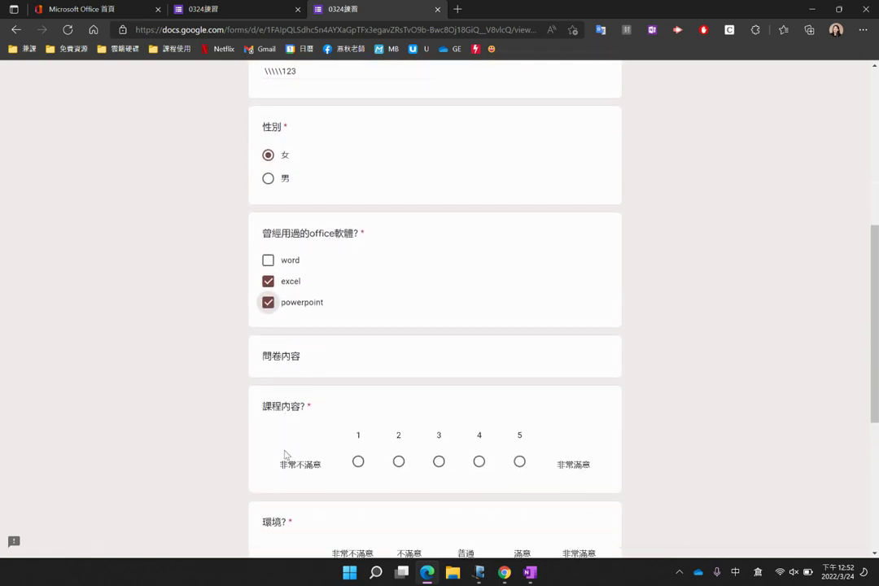
# - Rate 課程內容 as 4, and under 環境 rate 冷氣 as 不滿意, 乾淨 as 普通 and 網路 as 滿意
pyautogui.click(477, 350)
pyautogui.scroll(-1, 417, 377)
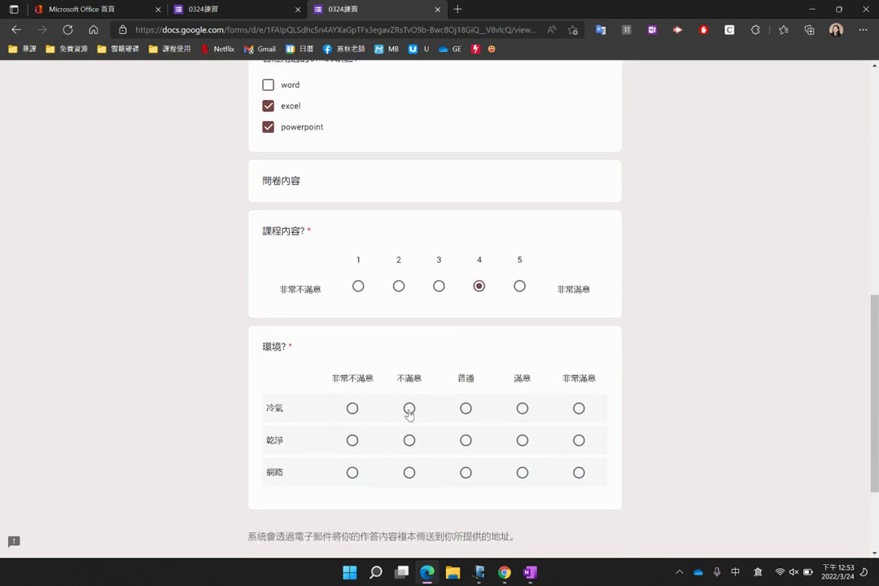
pyautogui.click(409, 408)
pyautogui.click(466, 440)
pyautogui.click(522, 472)
pyautogui.scroll(-2, 480, 497)
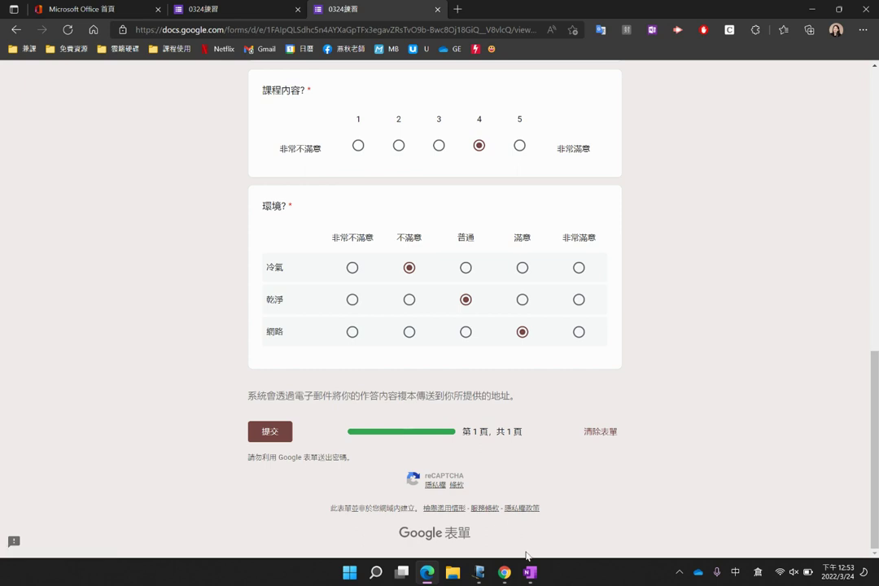
# - Submit the completed 0324練習 form response and check the confirmation message
pyautogui.click(505, 572)
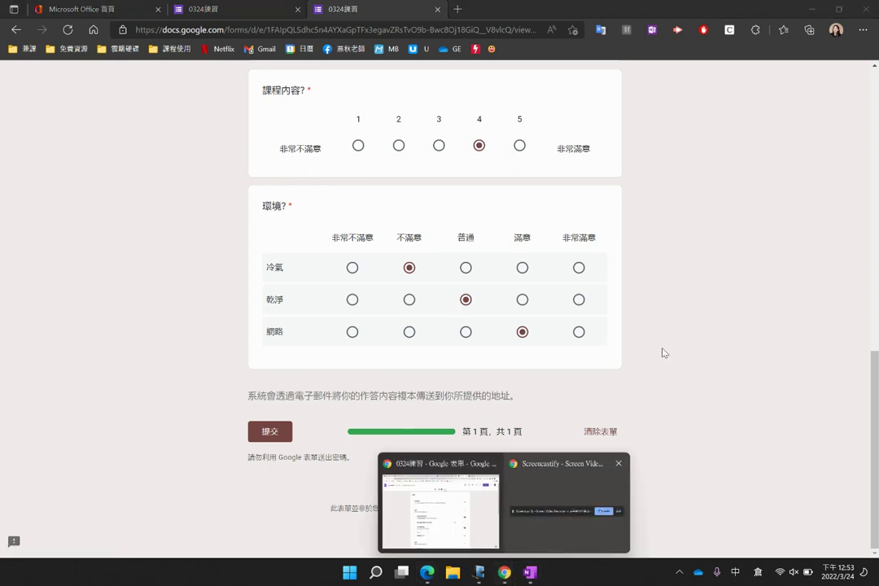
pyautogui.click(484, 432)
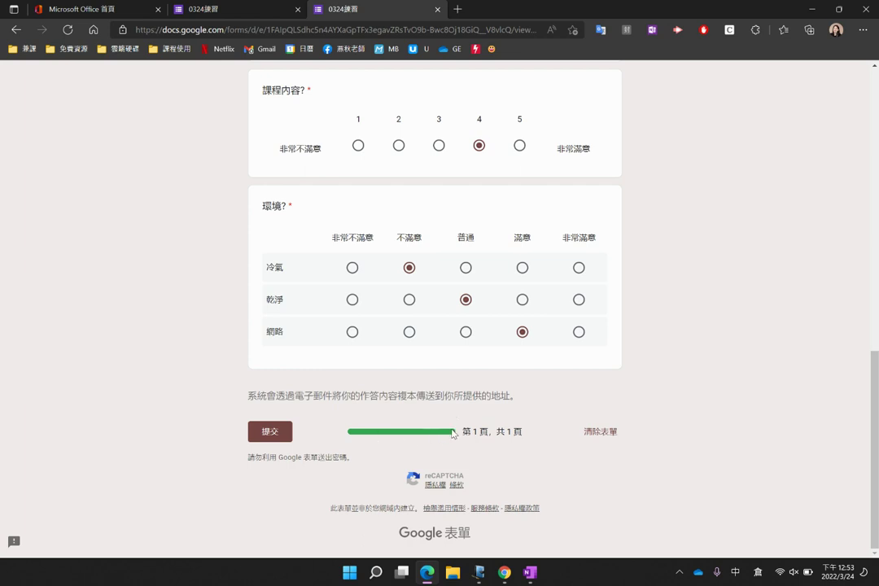
pyautogui.click(277, 435)
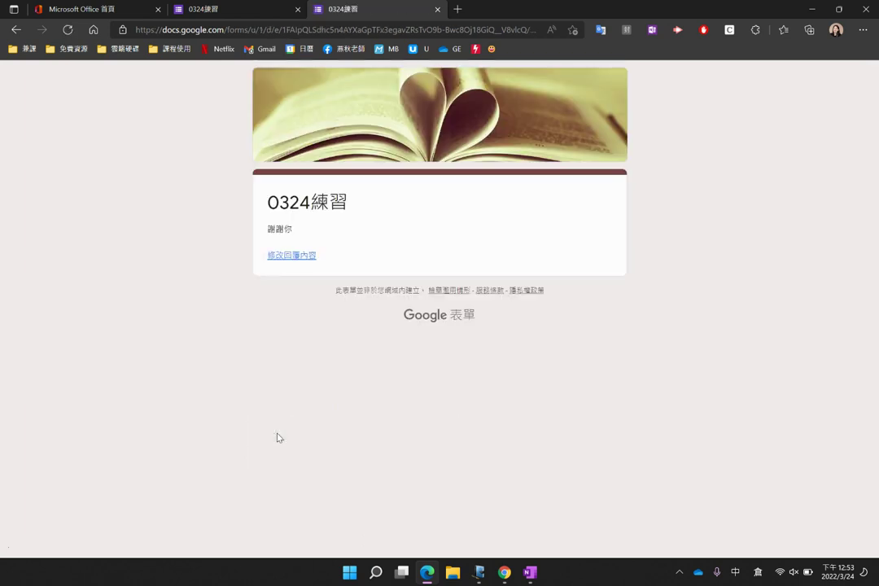
pyautogui.moveTo(308, 231); pyautogui.dragTo(263, 238)
pyautogui.click(264, 284)
# - Reopen the submitted response, change 冷氣, 乾淨 and 網路 under 環境 to 非常不滿意, and resubmit it
pyautogui.click(295, 255)
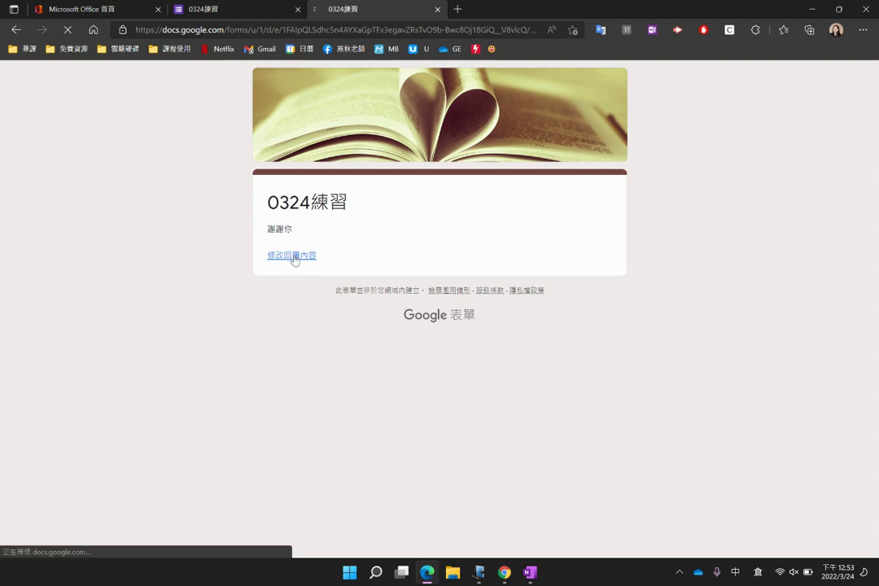
pyautogui.scroll(-9, 405, 419)
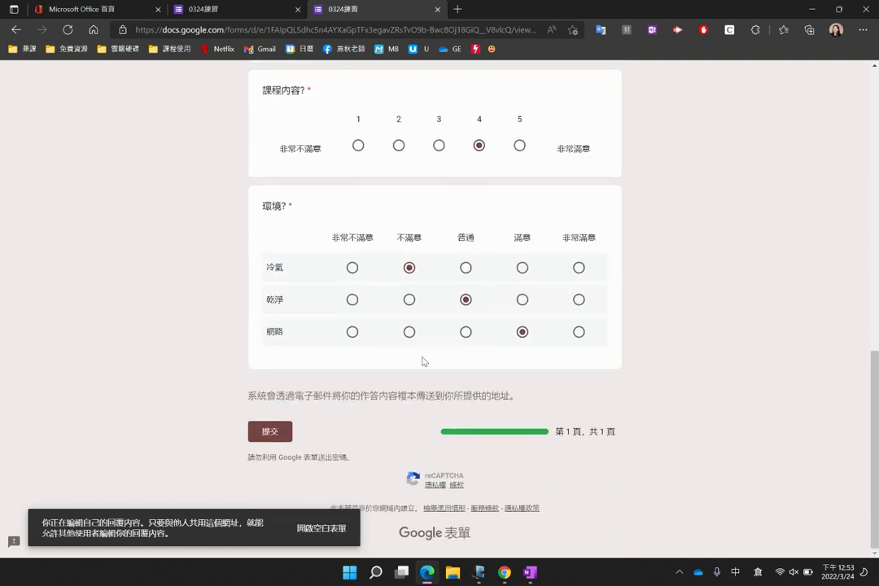
pyautogui.click(352, 267)
pyautogui.click(352, 299)
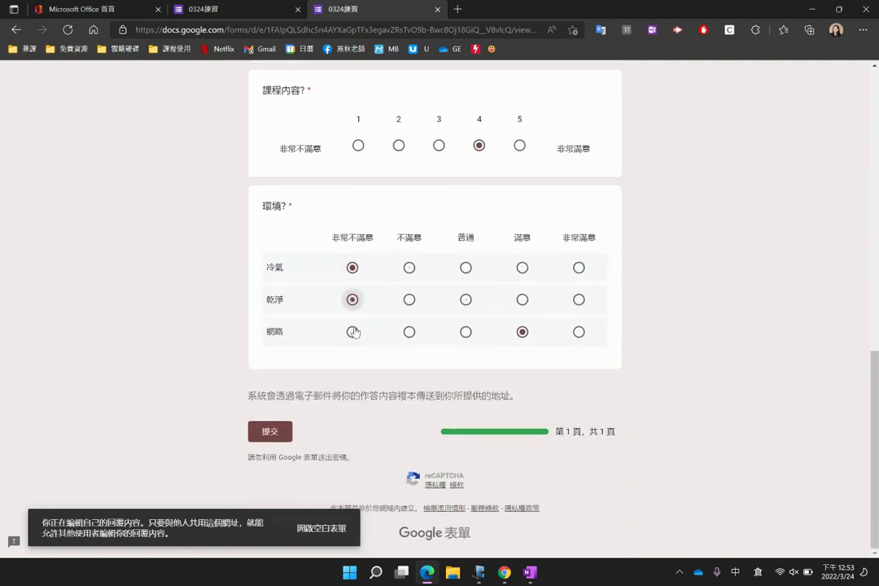
pyautogui.click(351, 331)
pyautogui.click(273, 435)
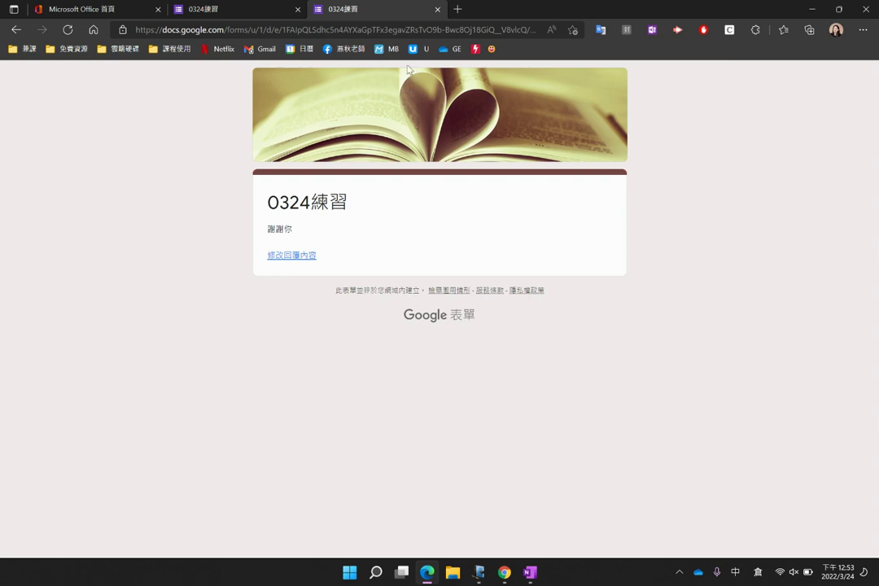
# - Close the form pages and open the school account's Gmail inbox
pyautogui.click(438, 9)
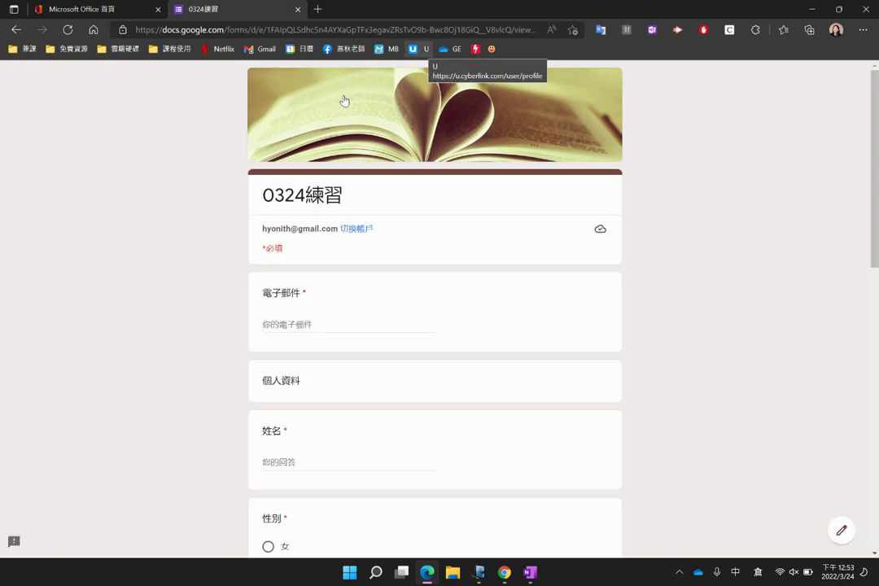
pyautogui.click(317, 9)
pyautogui.click(298, 8)
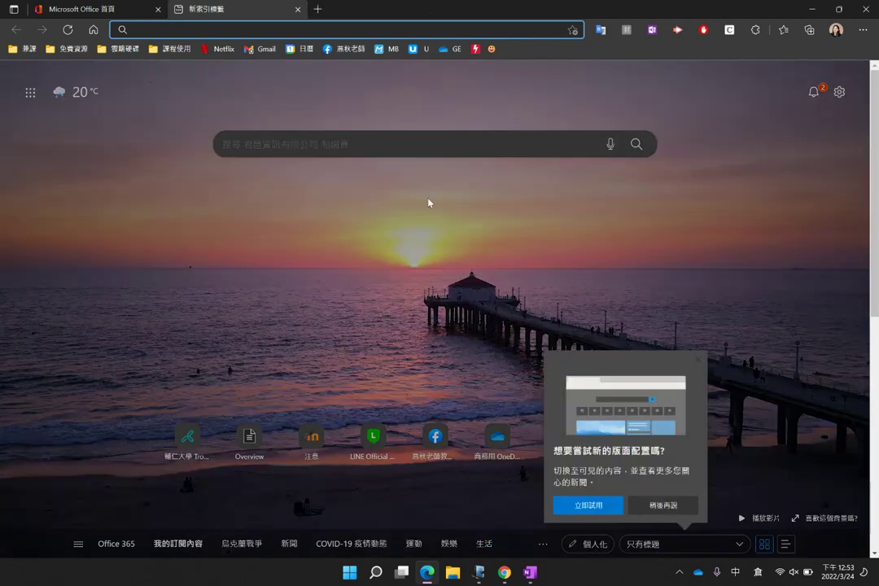
pyautogui.click(262, 49)
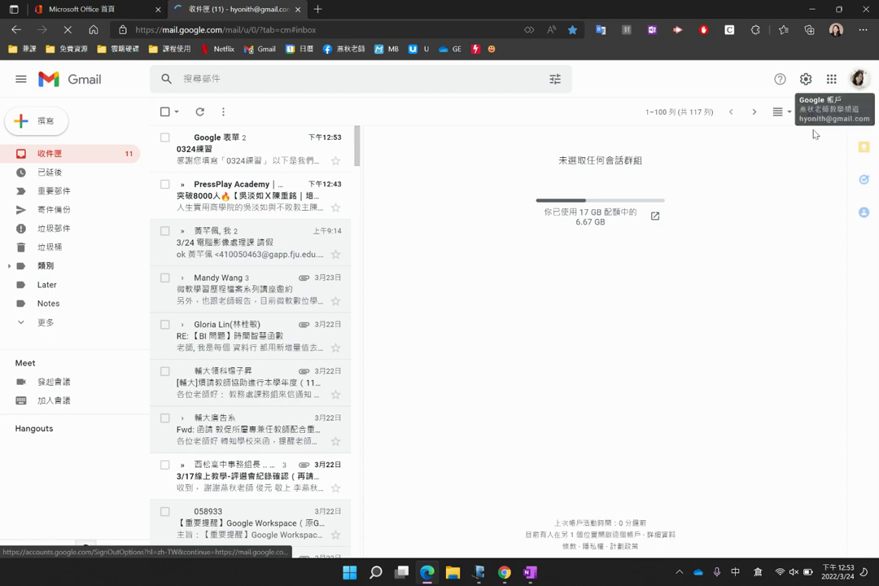
pyautogui.click(859, 79)
pyautogui.click(741, 251)
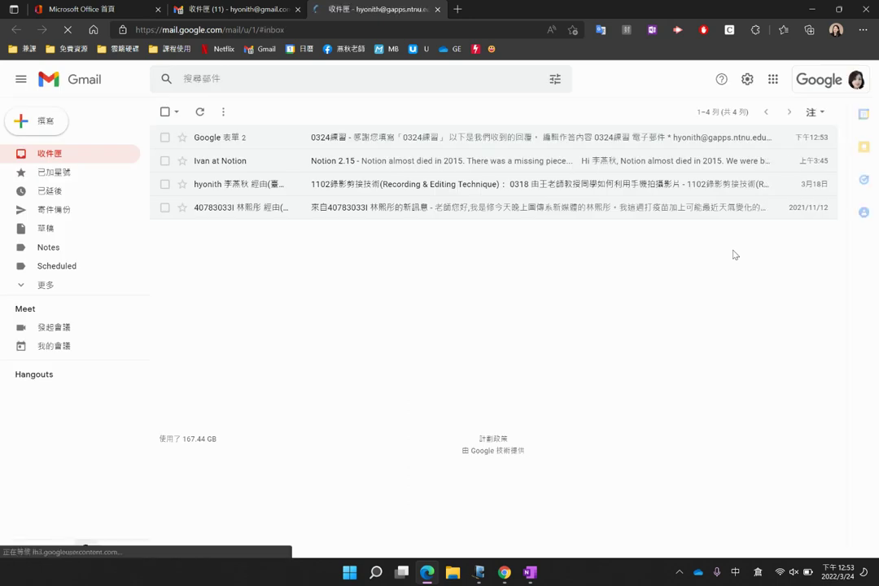
# - Open the first 0324練習 receipt from Google 表單 and review the copy of the submitted answers
pyautogui.click(374, 144)
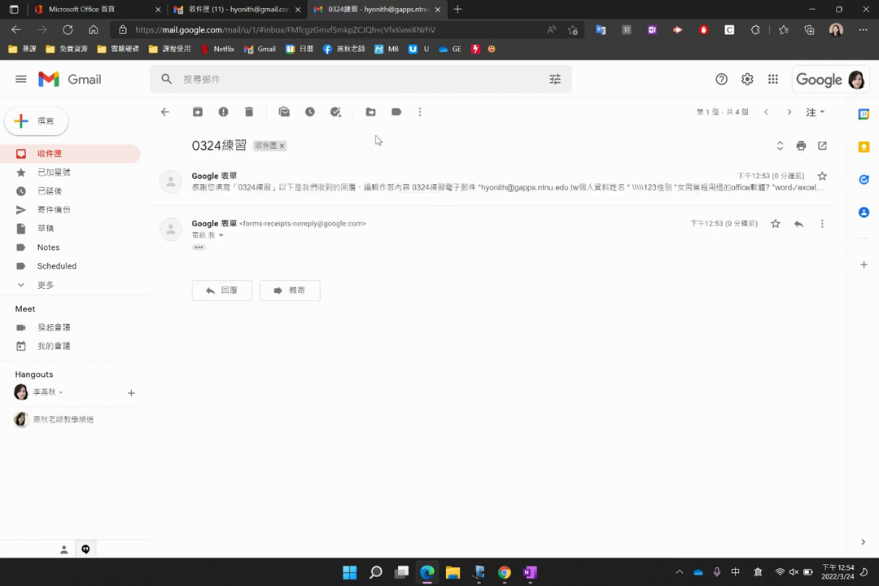
pyautogui.click(366, 193)
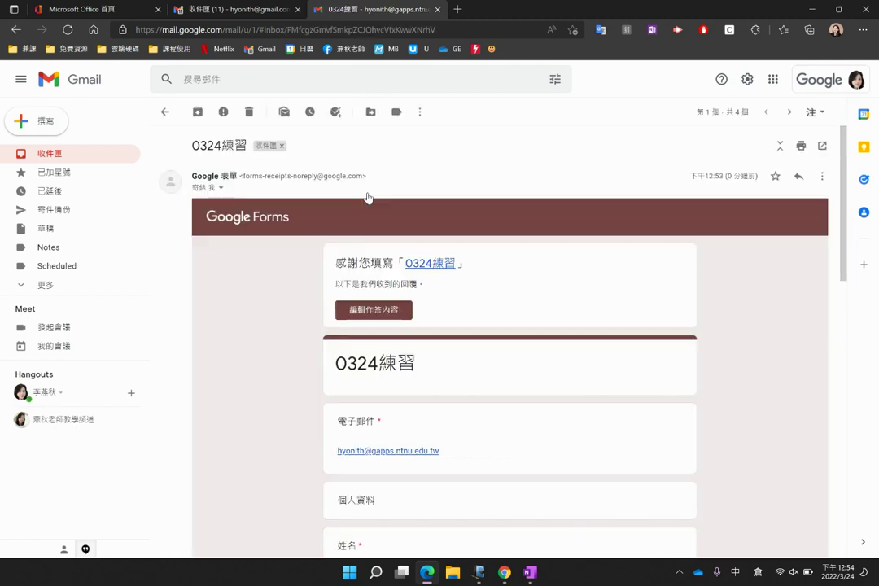
pyautogui.scroll(-3, 615, 337)
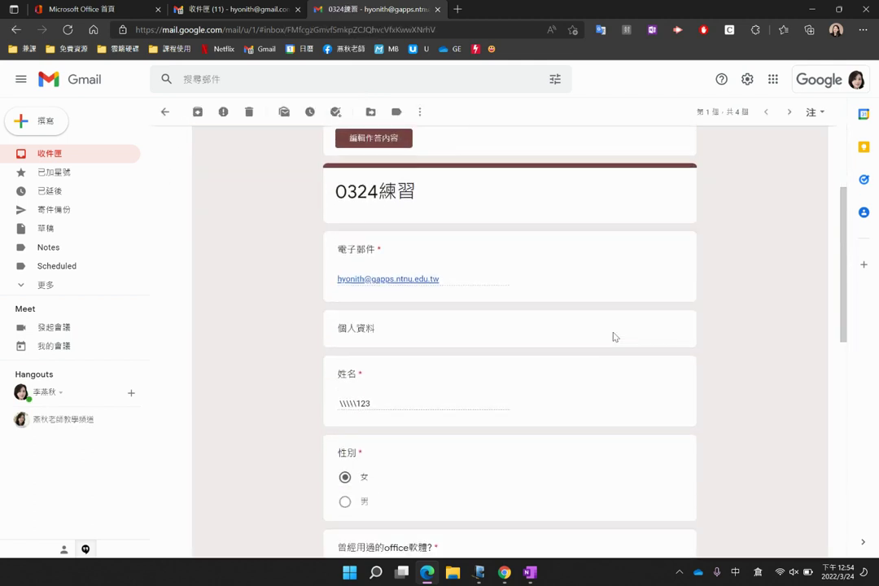
pyautogui.scroll(-3, 615, 336)
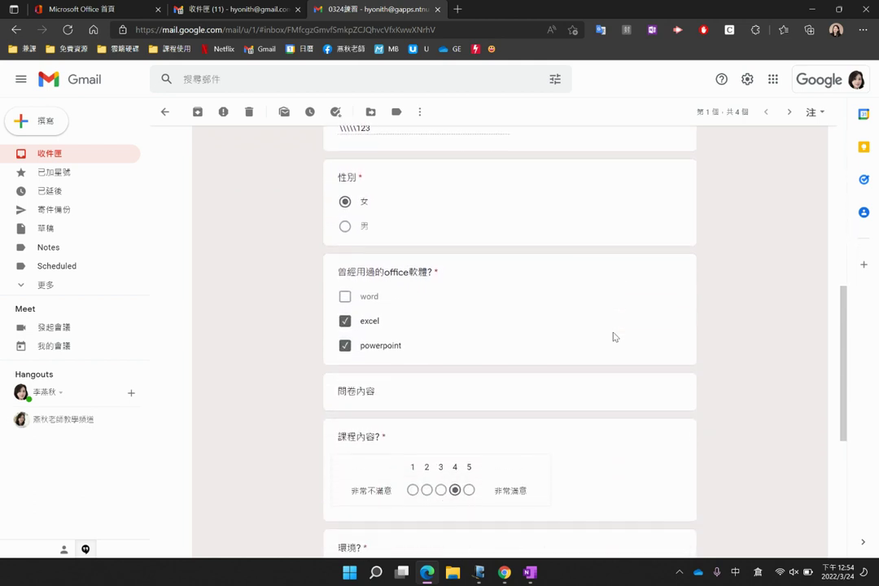
pyautogui.scroll(-3, 614, 336)
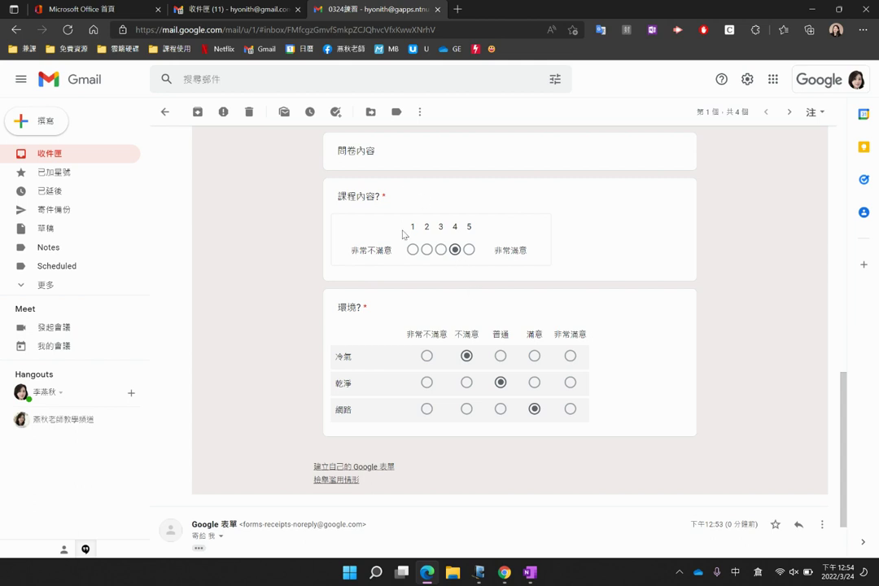
pyautogui.scroll(5, 403, 234)
pyautogui.scroll(3, 283, 260)
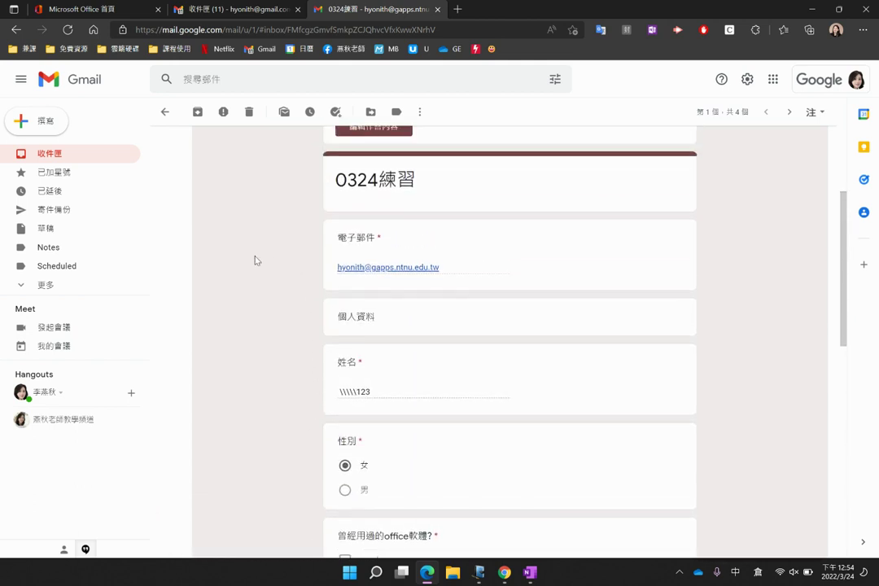
pyautogui.scroll(-1, 275, 348)
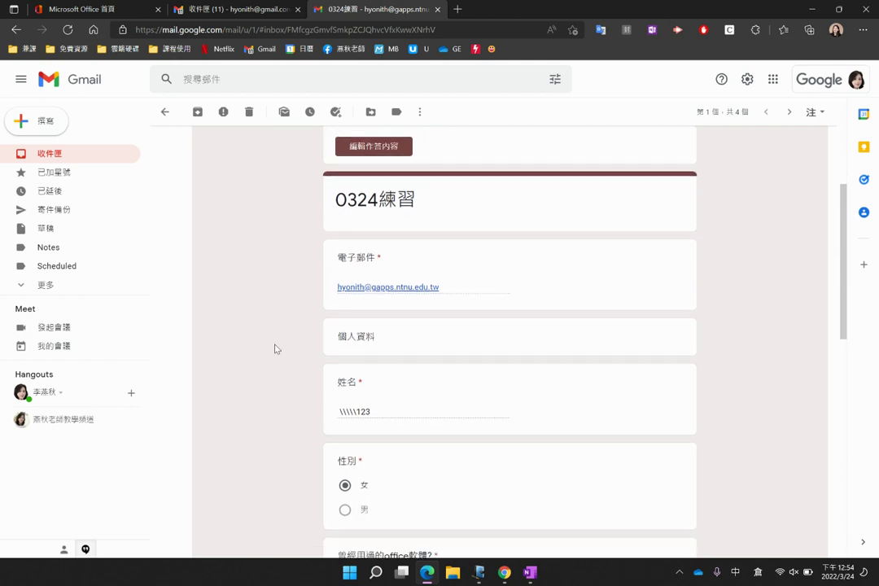
pyautogui.scroll(1, 275, 349)
# - Open the response for editing from the receipt e-mail and shorten the 姓名 answer to 123
pyautogui.click(386, 187)
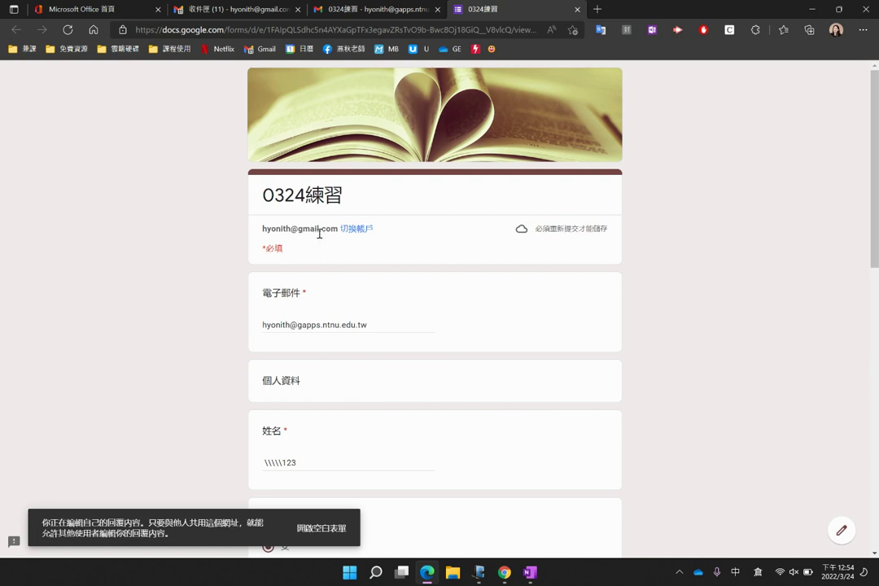
pyautogui.click(273, 463)
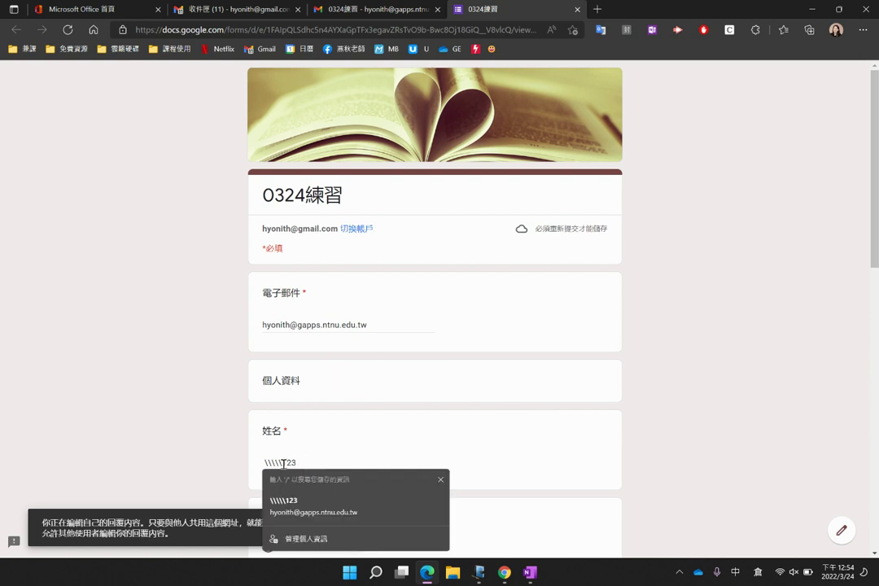
pyautogui.press('BackSpace')
pyautogui.press('BackSpace')
pyautogui.press('BackSpace')
pyautogui.press('BackSpace')
pyautogui.press('BackSpace')
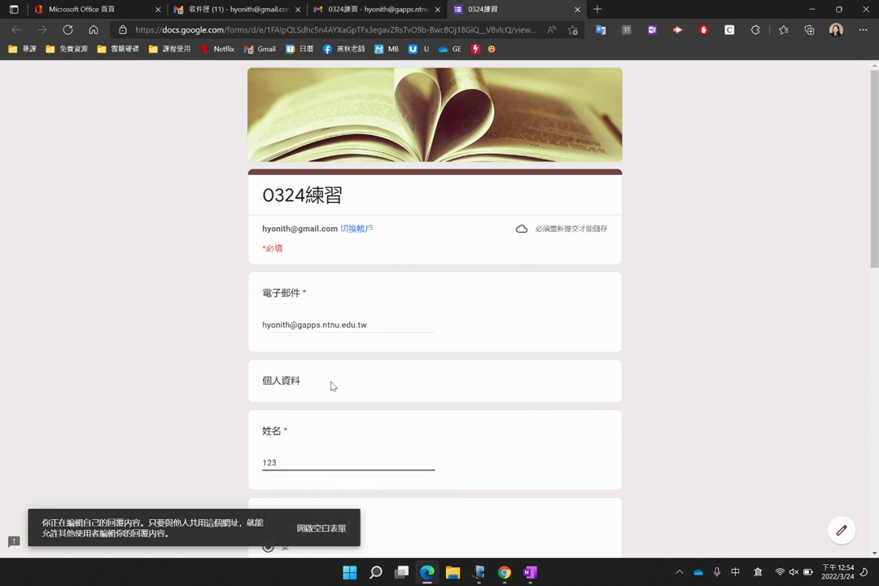
# - Change 冷氣, 乾淨 and 網路 under 環境 to 滿意 and resubmit the response
pyautogui.scroll(-1, 334, 359)
pyautogui.scroll(-8, 339, 328)
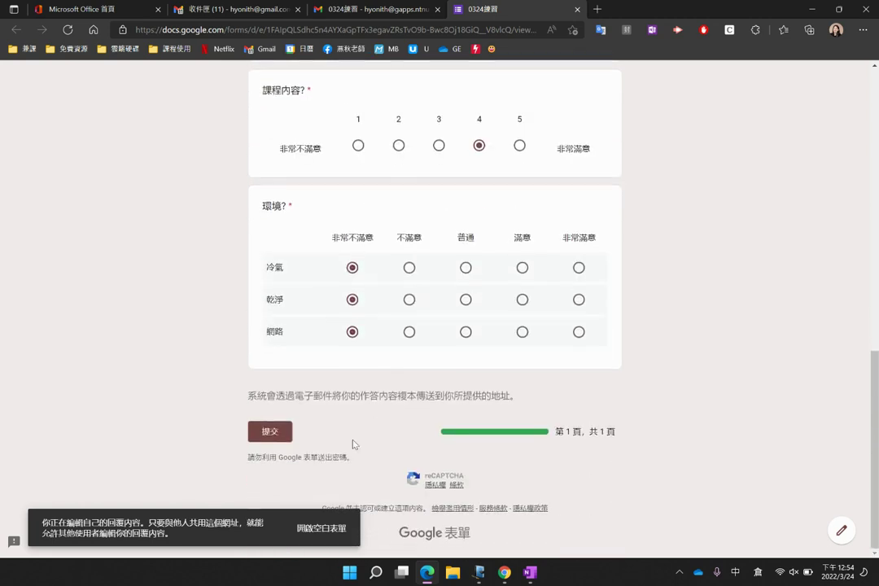
pyautogui.click(522, 267)
pyautogui.click(522, 300)
pyautogui.click(522, 332)
pyautogui.click(287, 432)
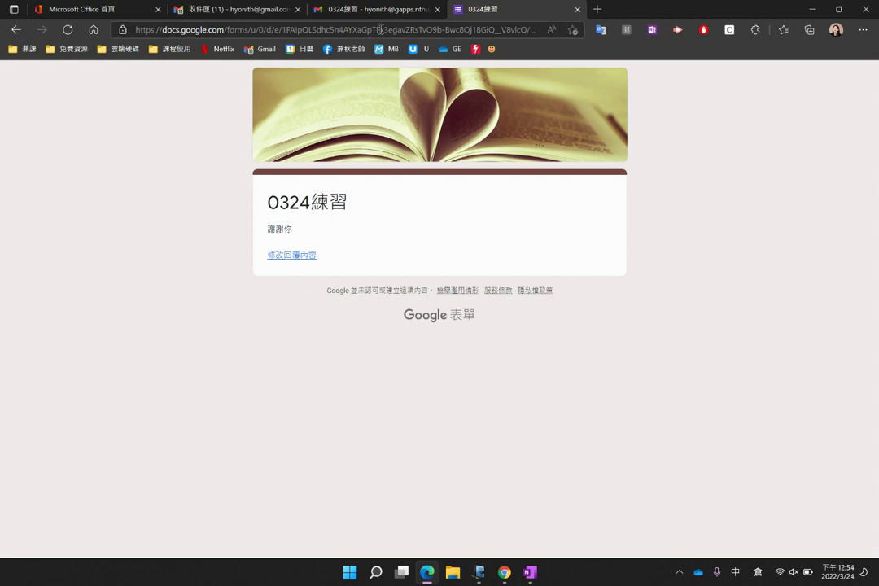
# - Open the newest 0324練習 receipt in the Gmail inbox and review its copy of the edited answers
pyautogui.click(364, 10)
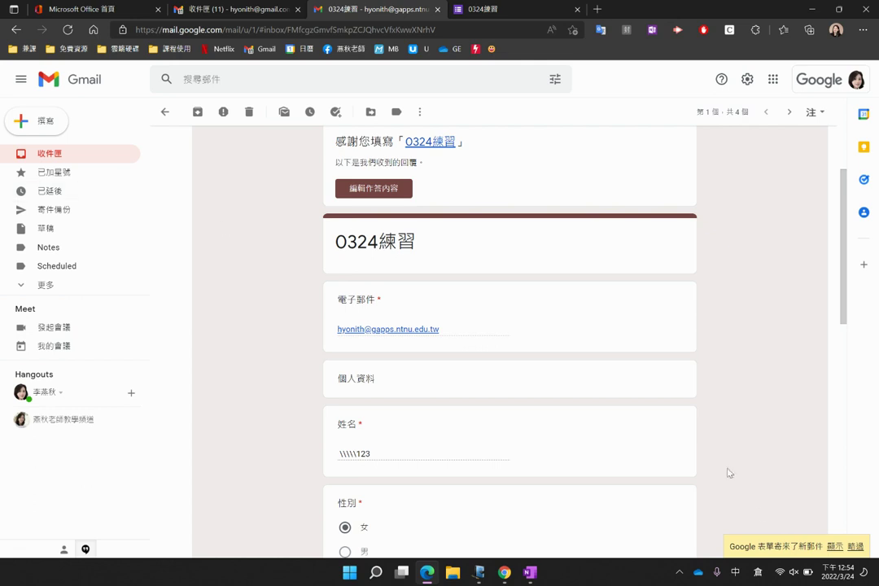
pyautogui.click(36, 147)
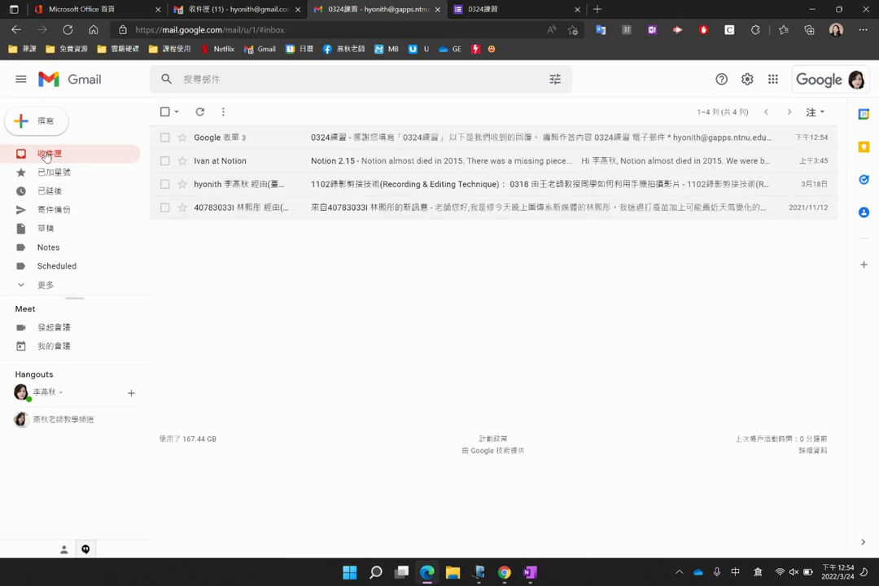
pyautogui.click(241, 140)
pyautogui.click(199, 294)
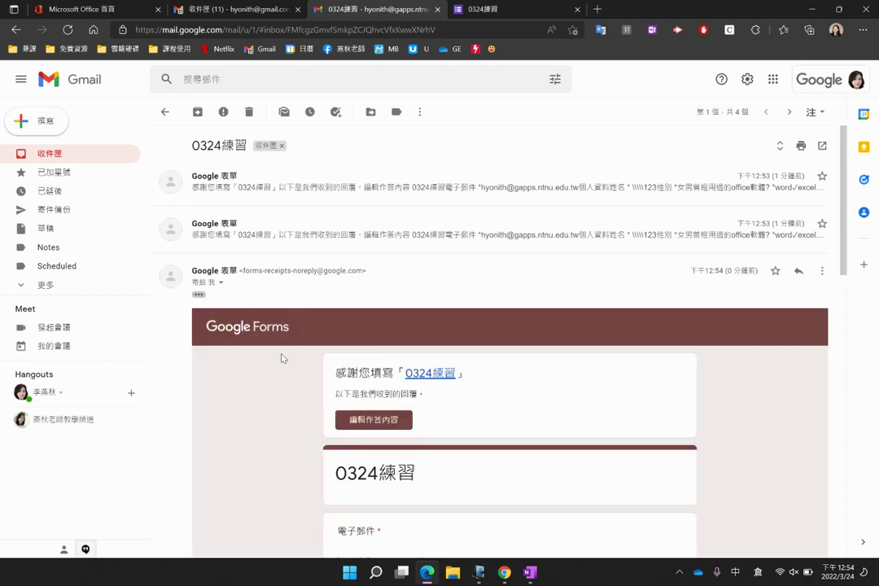
pyautogui.scroll(-2, 232, 388)
pyautogui.scroll(-8, 232, 388)
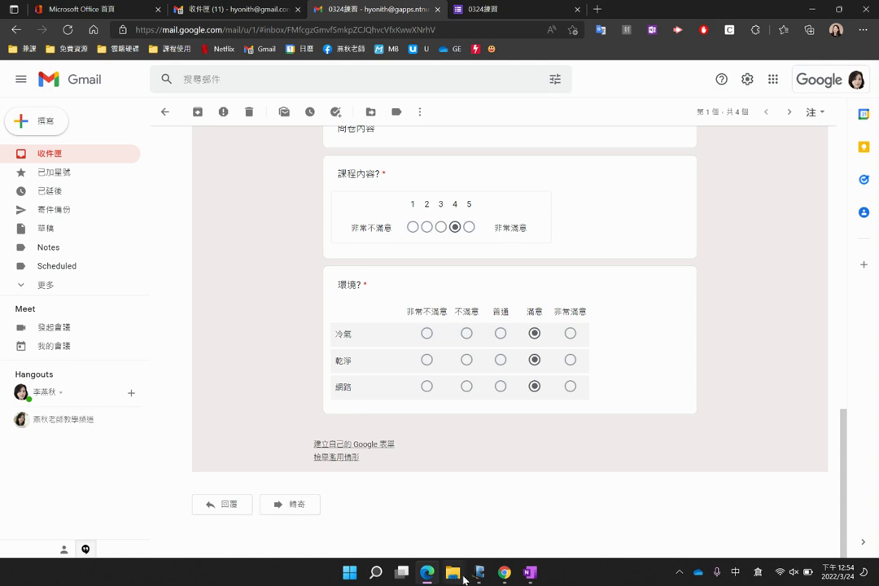
# - Switch to the form editor in Chrome and review the 傳送表單回覆副本給作答者 and 允許編輯回覆 settings
pyautogui.click(504, 572)
pyautogui.click(435, 500)
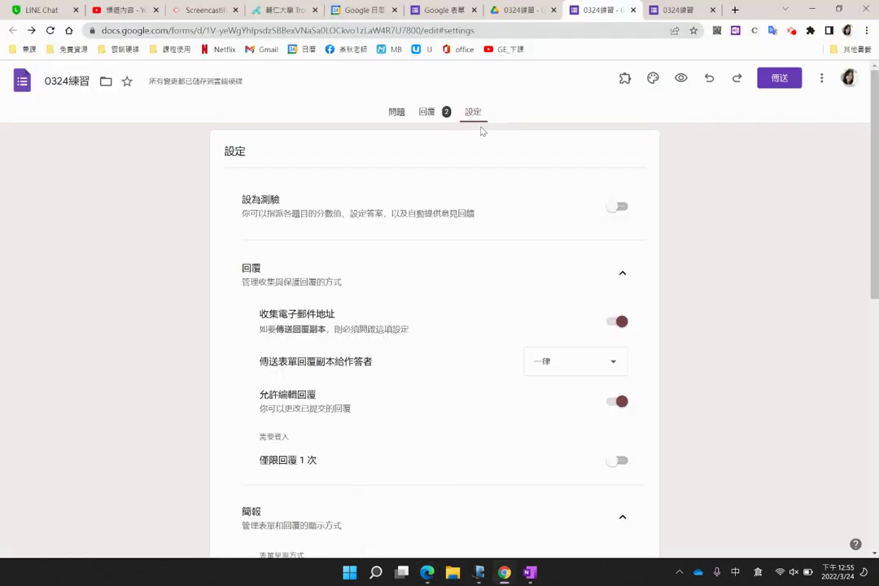
pyautogui.scroll(-1, 423, 309)
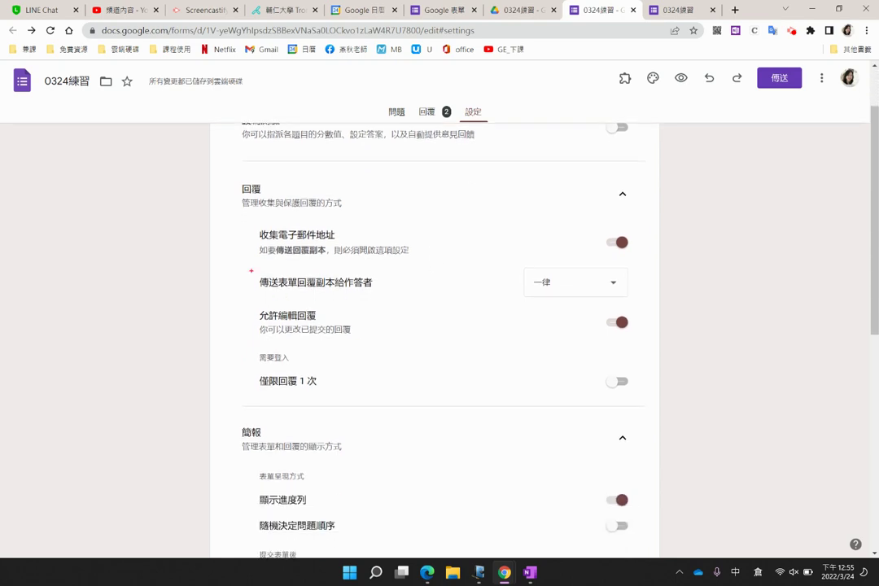
pyautogui.moveTo(251, 270); pyautogui.dragTo(657, 300)
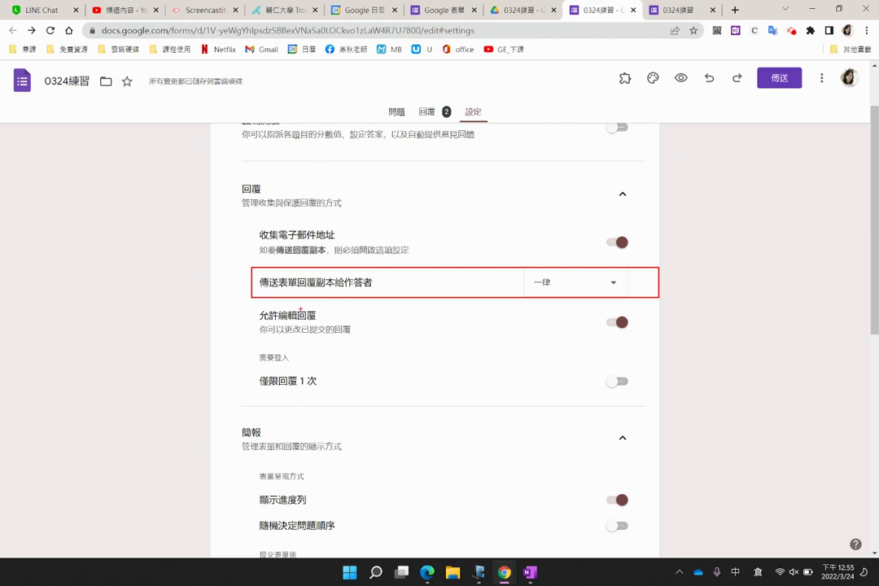
pyautogui.moveTo(252, 304); pyautogui.dragTo(647, 335)
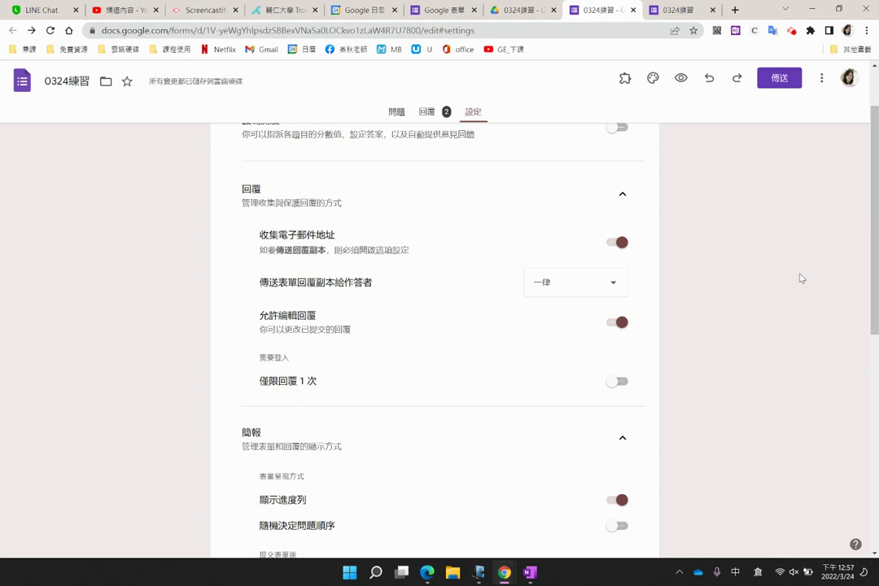
# - Open the form's response summary and copy the chart for 曾經用過的office軟體?
pyautogui.scroll(2, 826, 216)
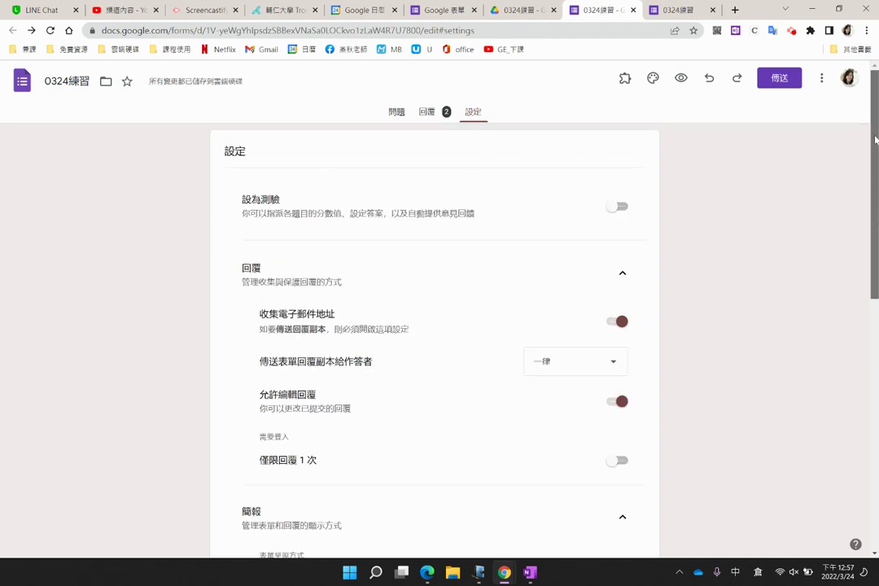
pyautogui.click(427, 114)
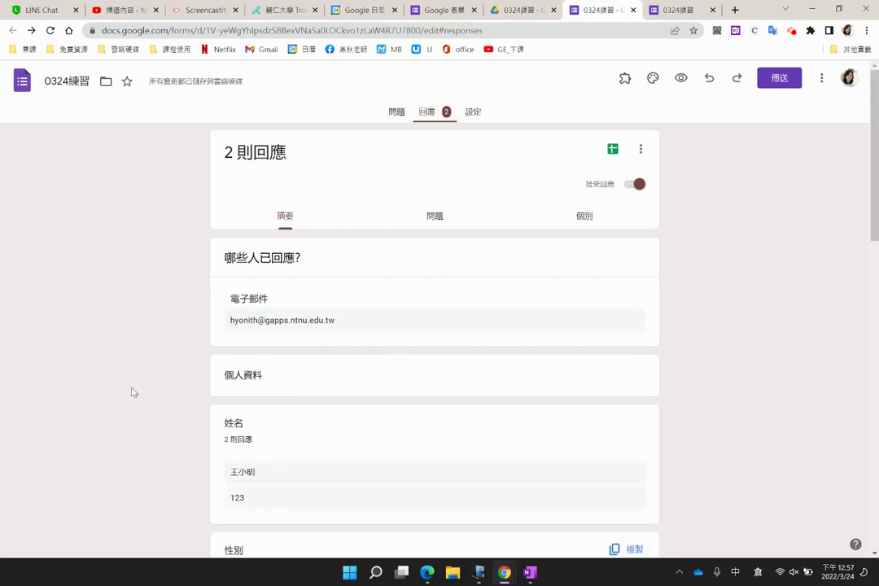
pyautogui.scroll(-1, 202, 257)
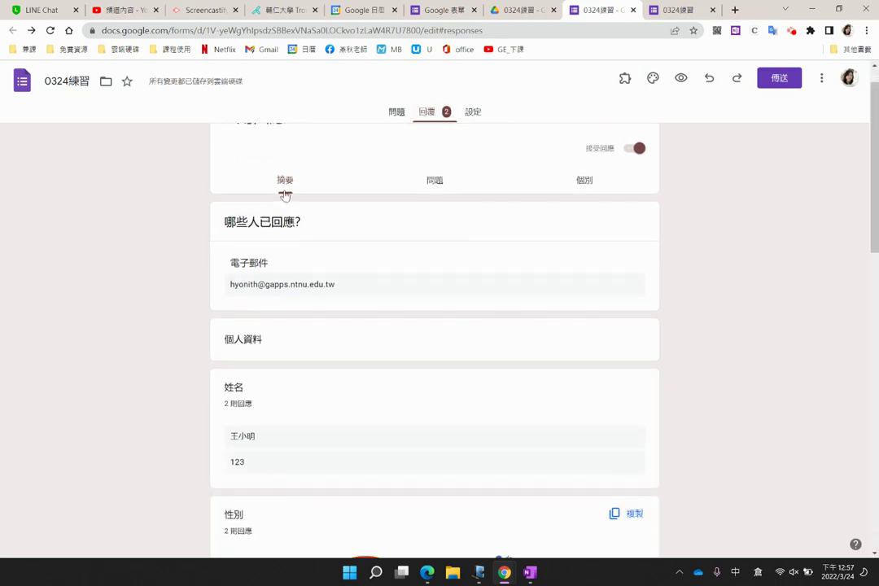
pyautogui.scroll(-3, 232, 281)
pyautogui.scroll(-4, 233, 278)
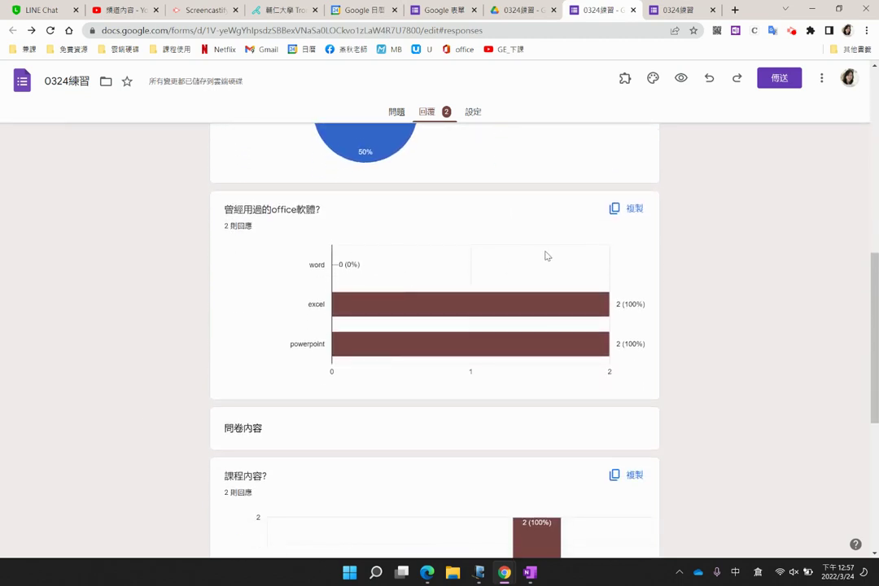
pyautogui.click(618, 210)
# - Paste the copied chart into a new blank Word document and minimize Word
pyautogui.click(349, 572)
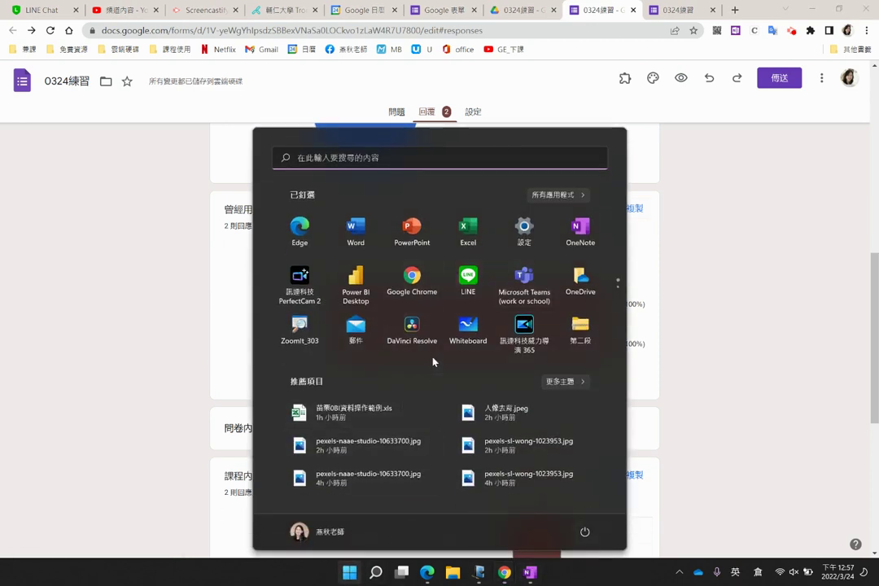
pyautogui.click(356, 230)
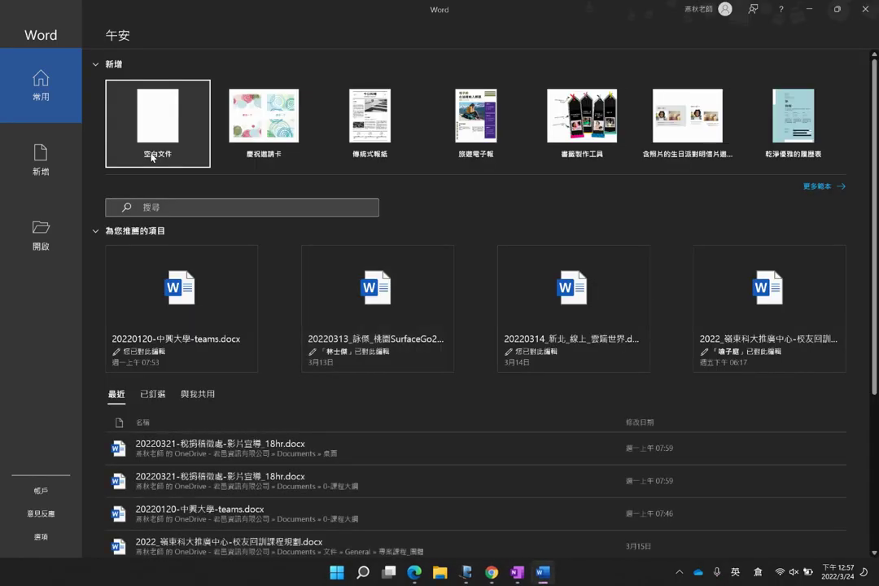
pyautogui.click(151, 157)
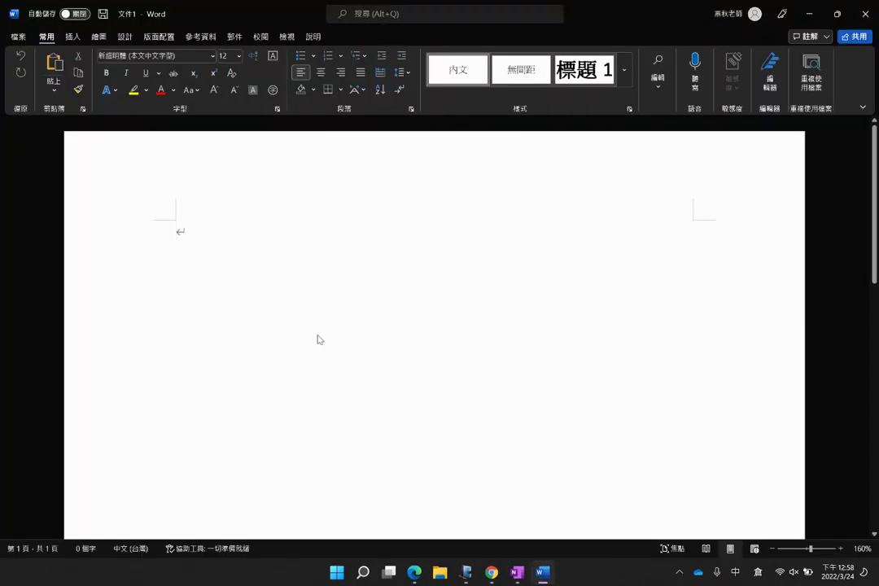
pyautogui.hotkey('ctrl', 'v')
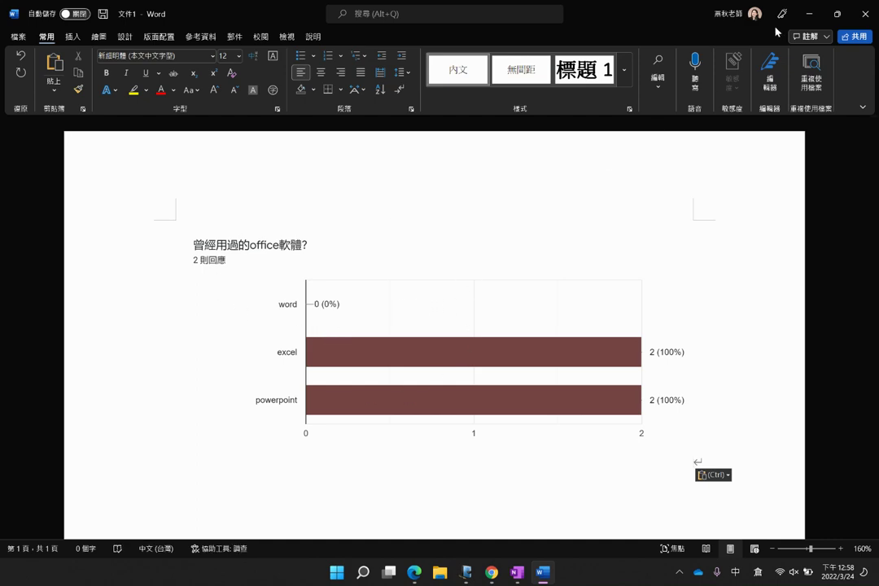
pyautogui.click(808, 14)
# - Review the response summary from the respondent list through the 性別, office軟體 and 課程內容 charts
pyautogui.scroll(1, 668, 290)
pyautogui.scroll(10, 668, 290)
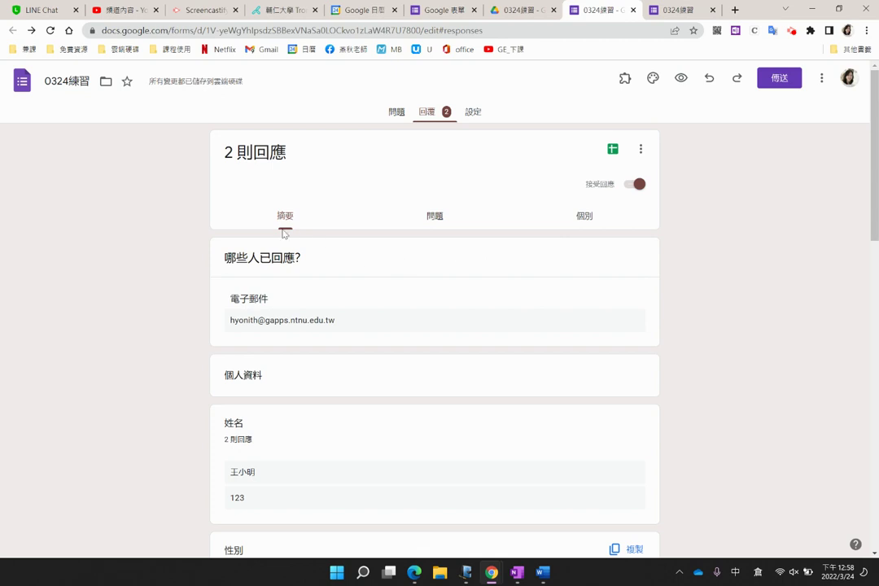
pyautogui.scroll(-1, 301, 328)
pyautogui.scroll(-5, 301, 329)
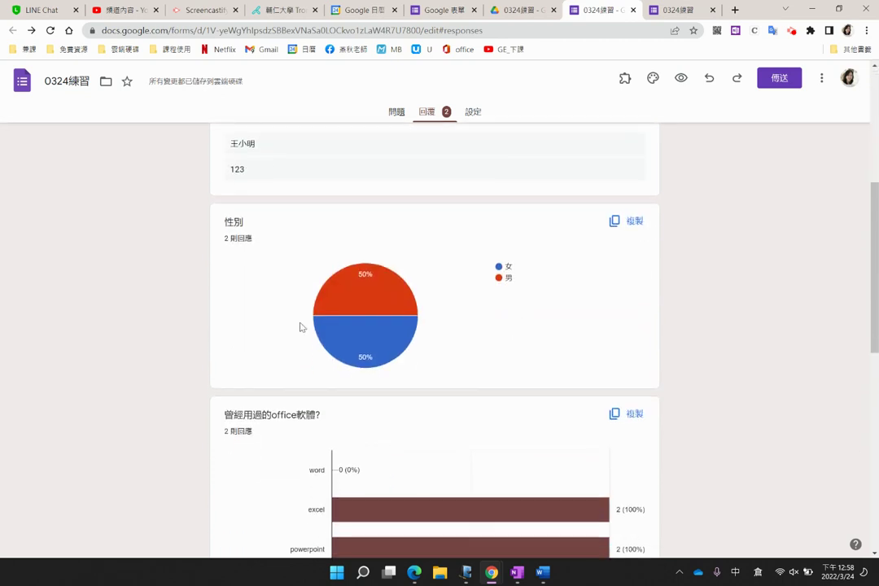
pyautogui.scroll(-1, 359, 491)
pyautogui.scroll(-2, 359, 488)
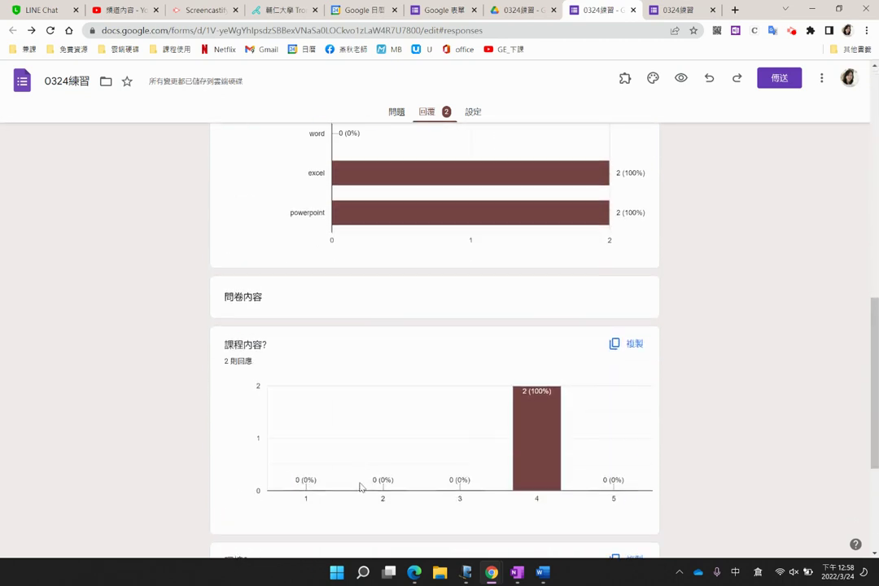
# - View the responses grouped by question and examine the answers to 姓名
pyautogui.scroll(15, 359, 486)
pyautogui.click(448, 220)
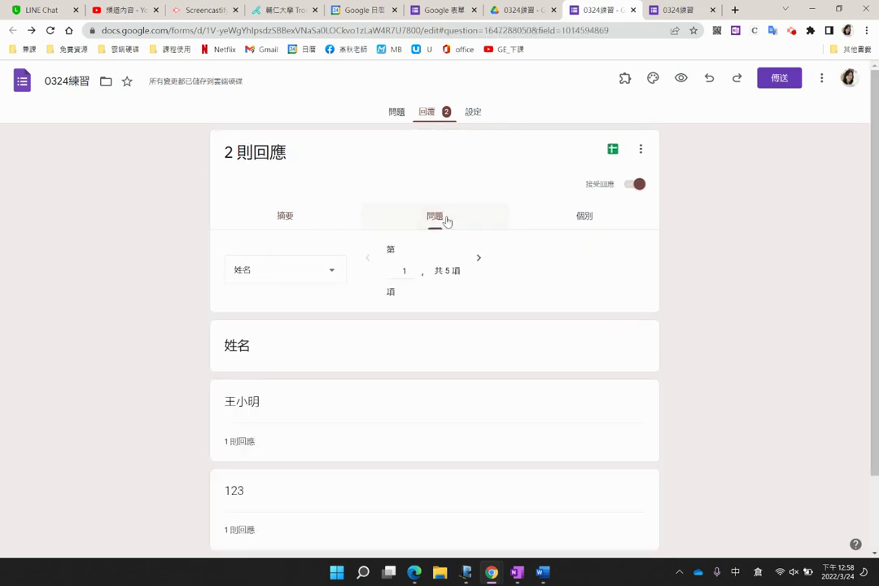
pyautogui.scroll(-1, 106, 396)
pyautogui.scroll(-1, 105, 397)
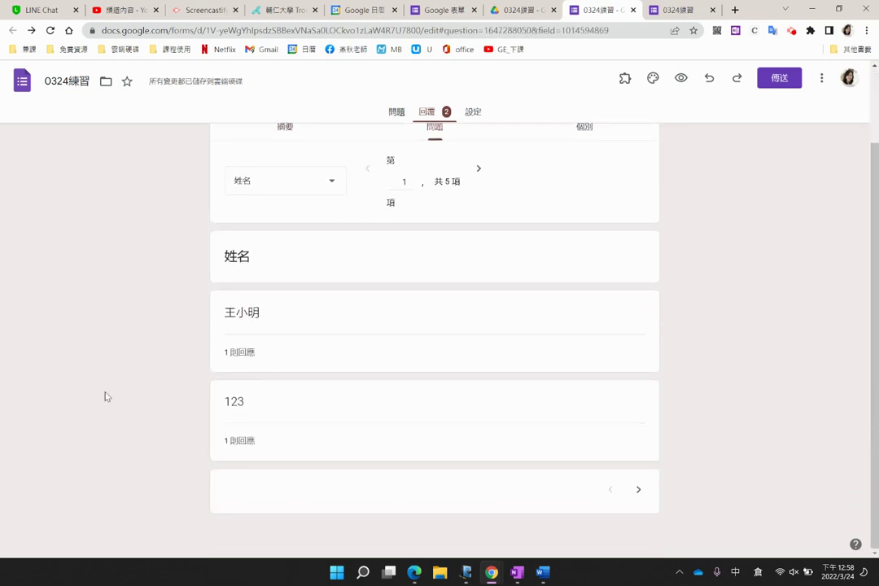
pyautogui.scroll(2, 399, 291)
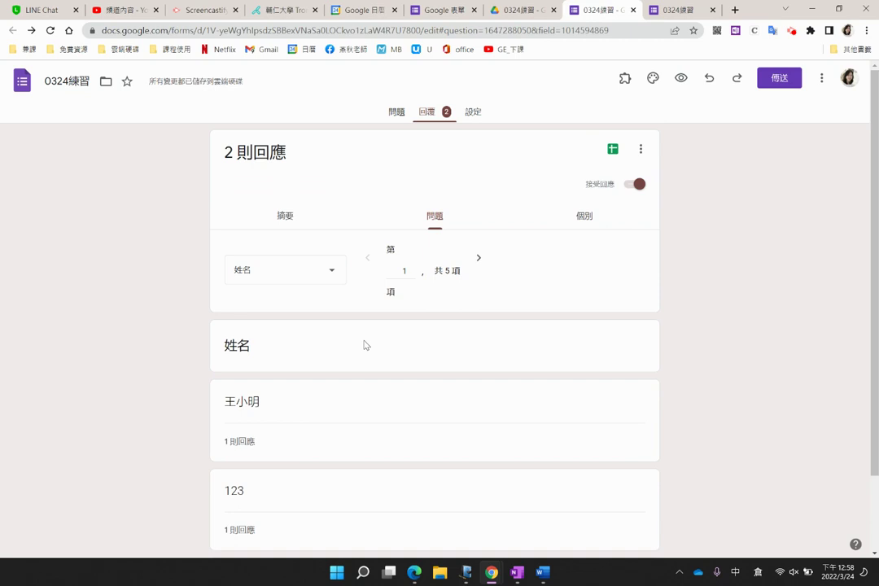
# - View the individual responses and return to the response summary
pyautogui.click(594, 225)
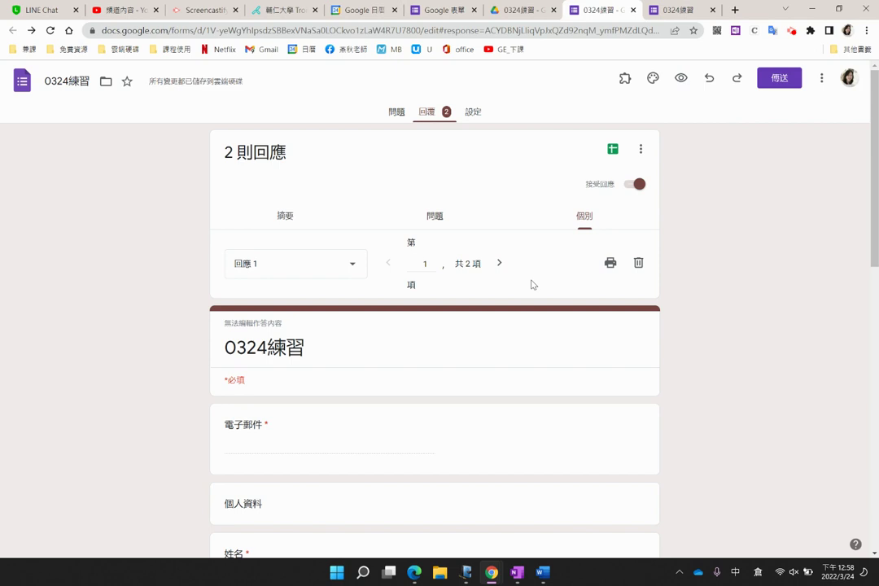
pyautogui.click(442, 226)
pyautogui.click(304, 225)
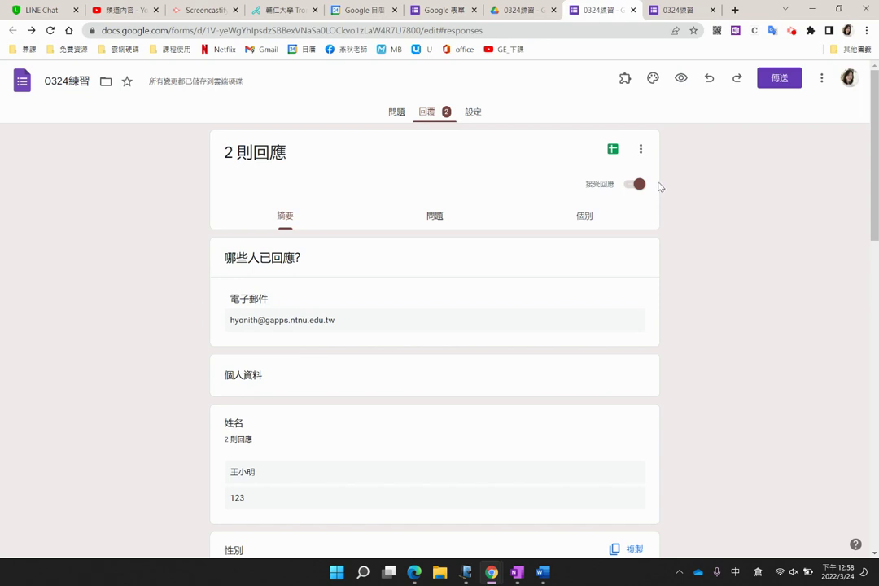
# - Turn off 接受回應 to inspect the message for respondents, and turn response collection back on
pyautogui.click(634, 189)
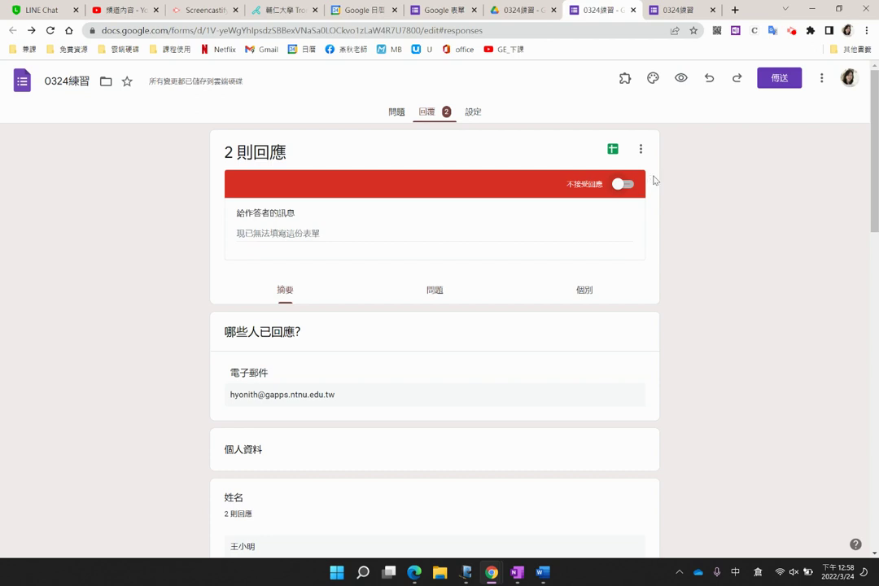
pyautogui.click(630, 187)
pyautogui.click(631, 188)
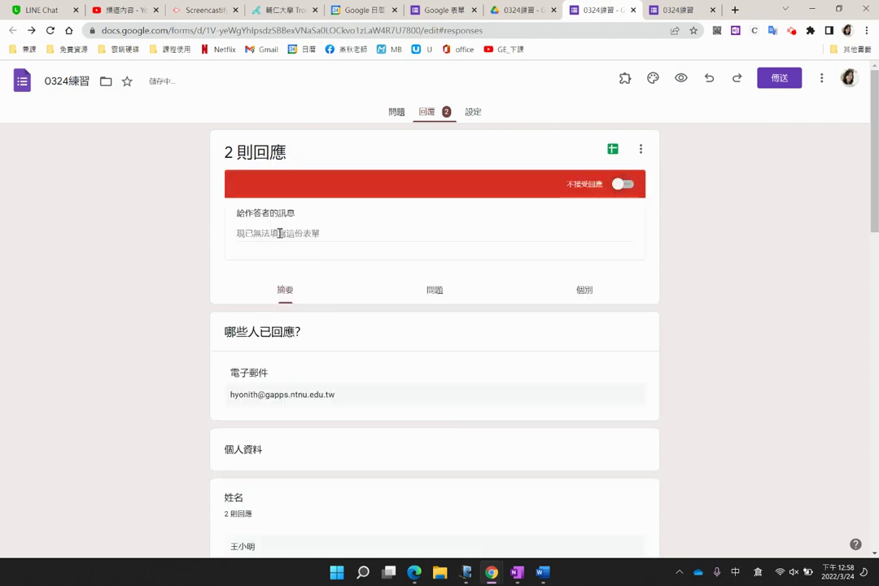
pyautogui.click(631, 188)
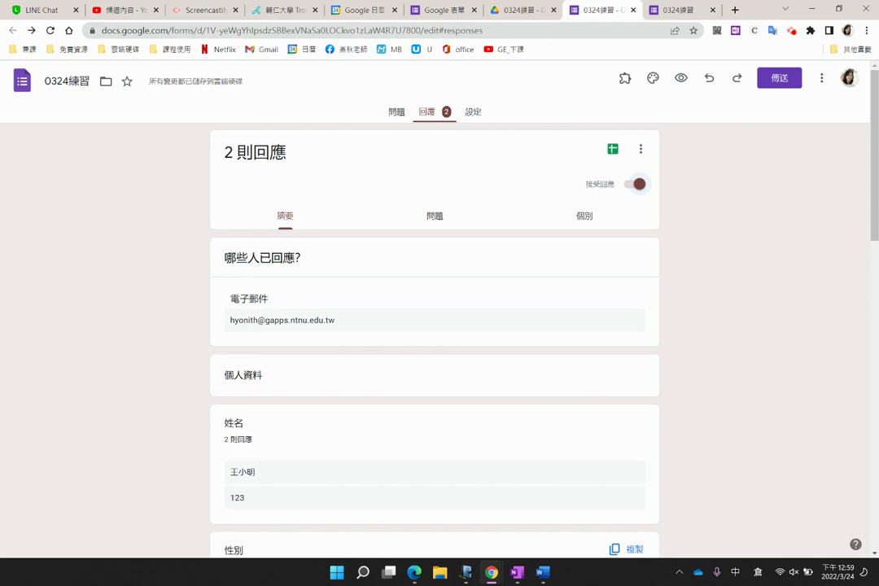
# - Link the form's responses to a new spreadsheet named 0324練習 (回覆)
pyautogui.moveTo(603, 165); pyautogui.dragTo(611, 188)
pyautogui.click(614, 149)
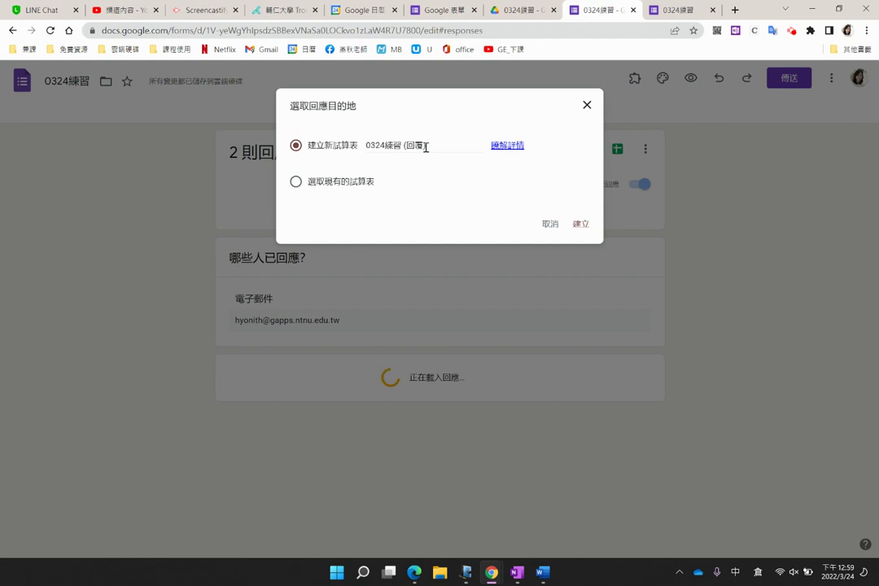
pyautogui.click(580, 225)
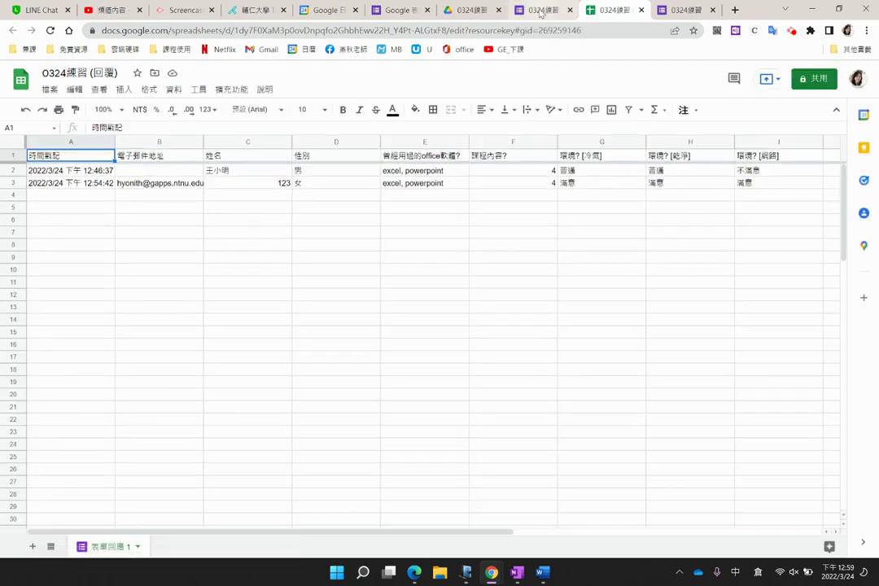
# - Refresh the 0324練習 folder in Google Drive and select the 0324練習 (回覆) spreadsheet
pyautogui.click(539, 10)
pyautogui.click(611, 11)
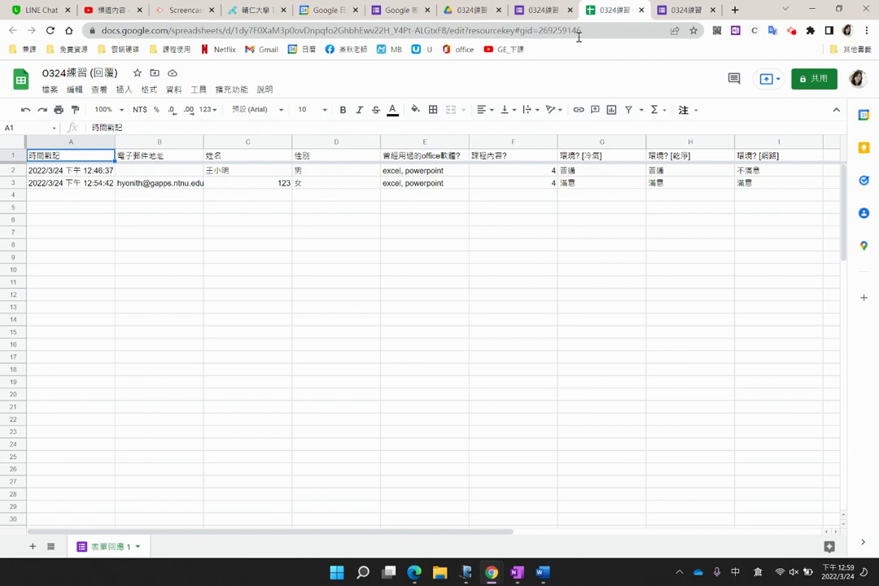
pyautogui.click(479, 11)
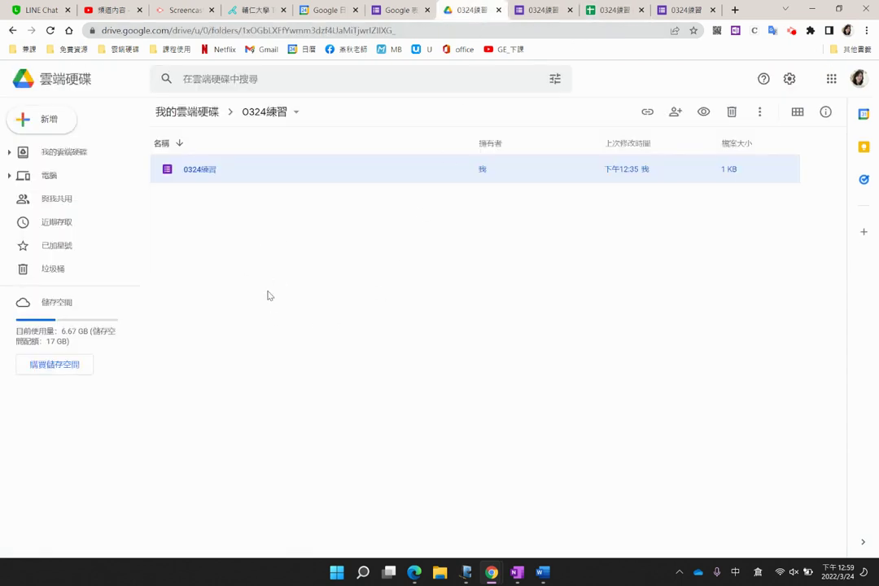
pyautogui.click(50, 30)
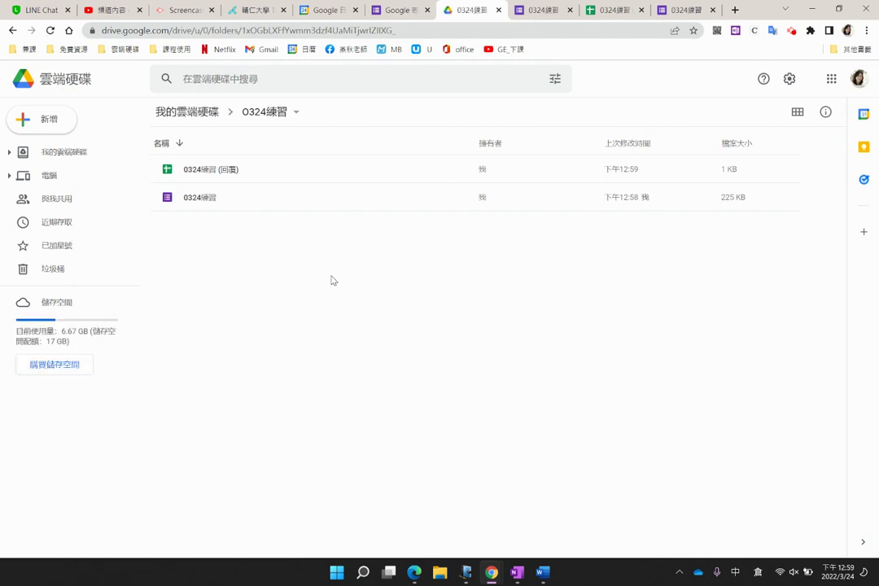
pyautogui.click(255, 177)
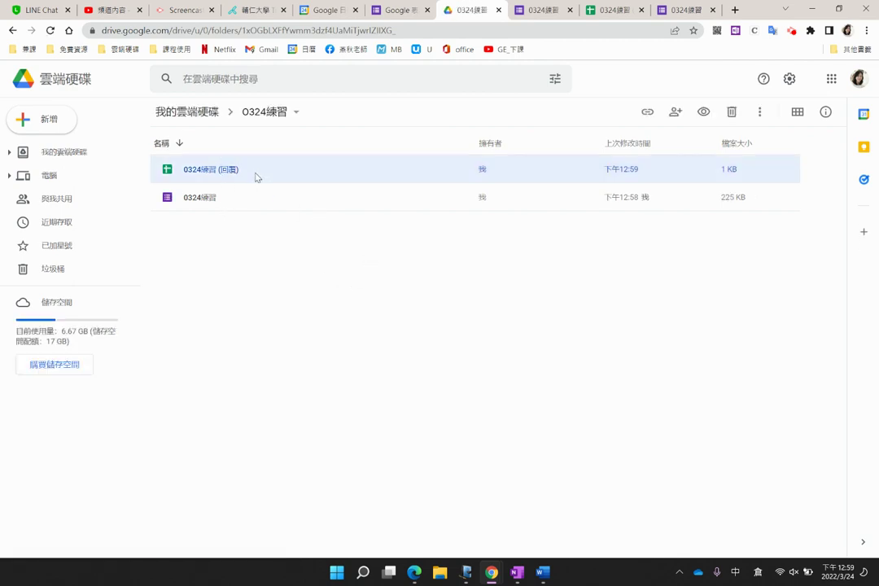
# - Check the 0324練習 form in its Drive folder and in the Google Forms list
pyautogui.click(240, 211)
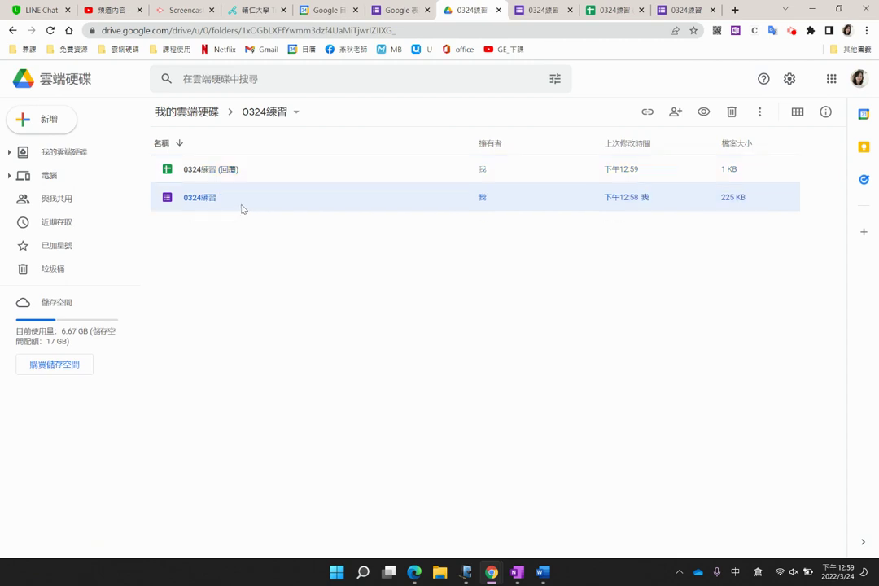
pyautogui.click(402, 10)
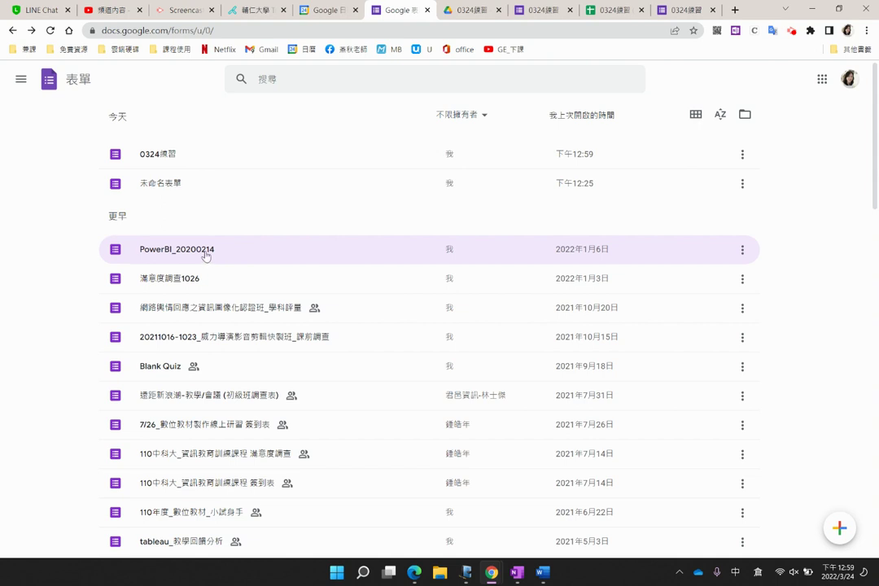
pyautogui.click(471, 10)
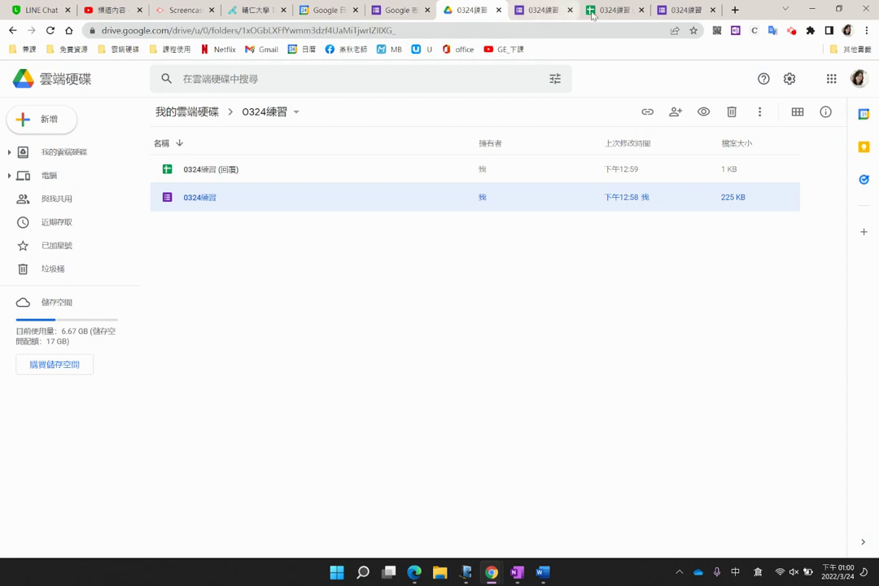
# - Close the linked 0324練習 (回覆) spreadsheet and return to the 0324練習 form editor
pyautogui.click(543, 10)
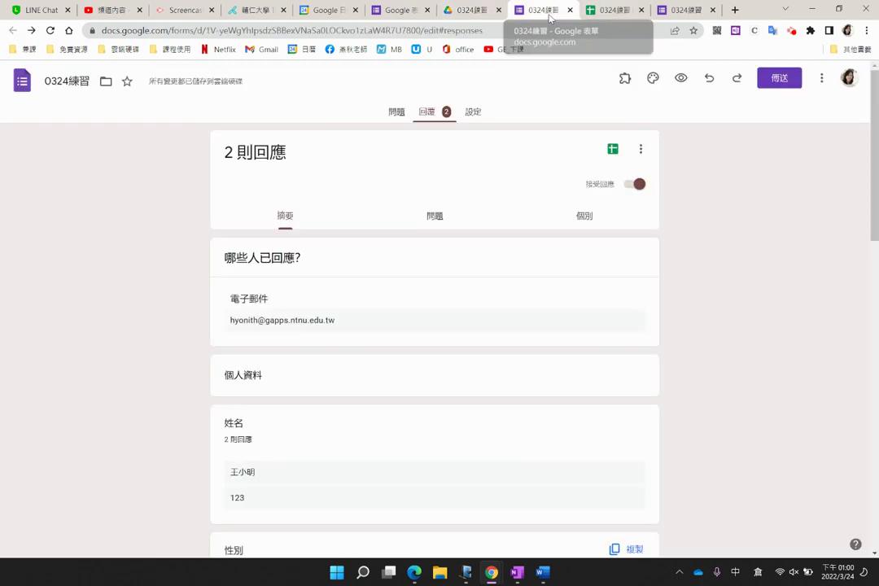
pyautogui.click(605, 14)
pyautogui.click(641, 9)
pyautogui.click(550, 10)
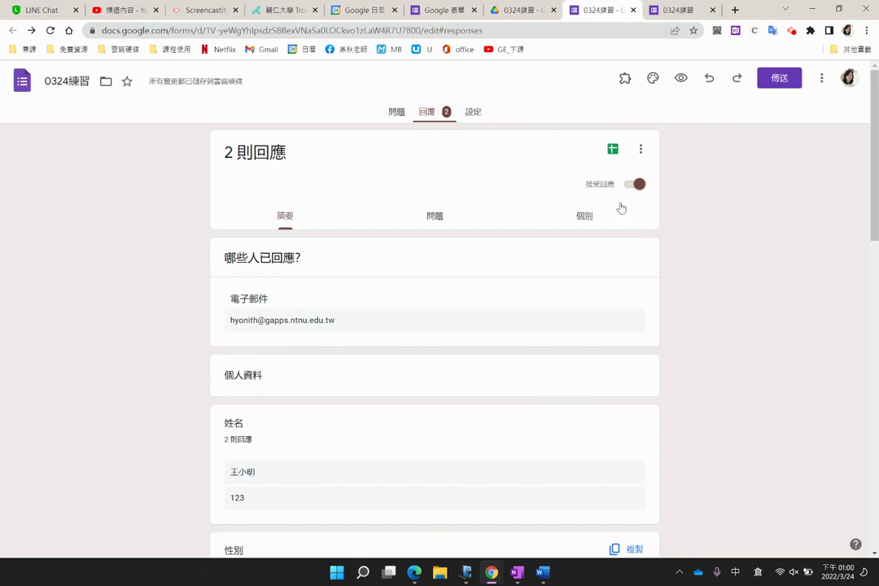
# - Add a new question after 環境? and choose 檔案上傳 as its type
pyautogui.click(397, 112)
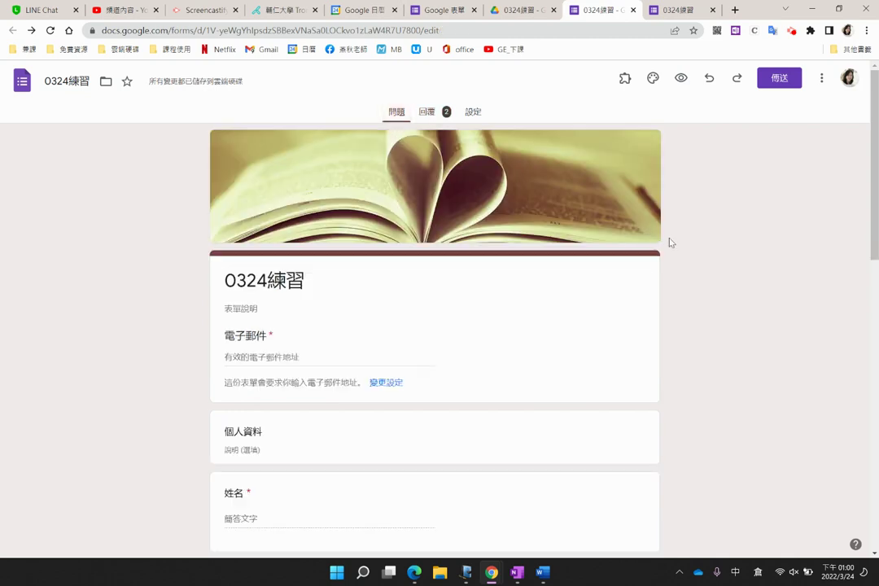
pyautogui.scroll(-2, 738, 223)
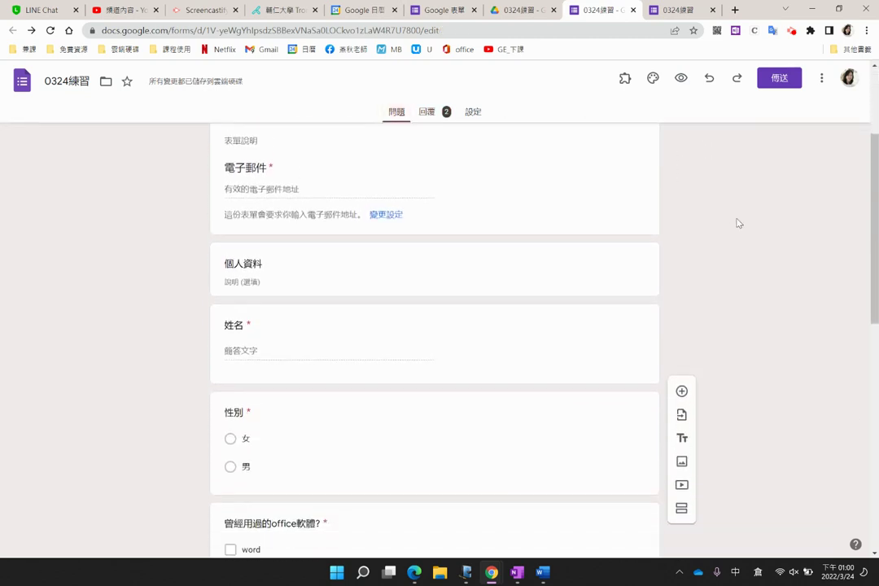
pyautogui.scroll(-7, 737, 222)
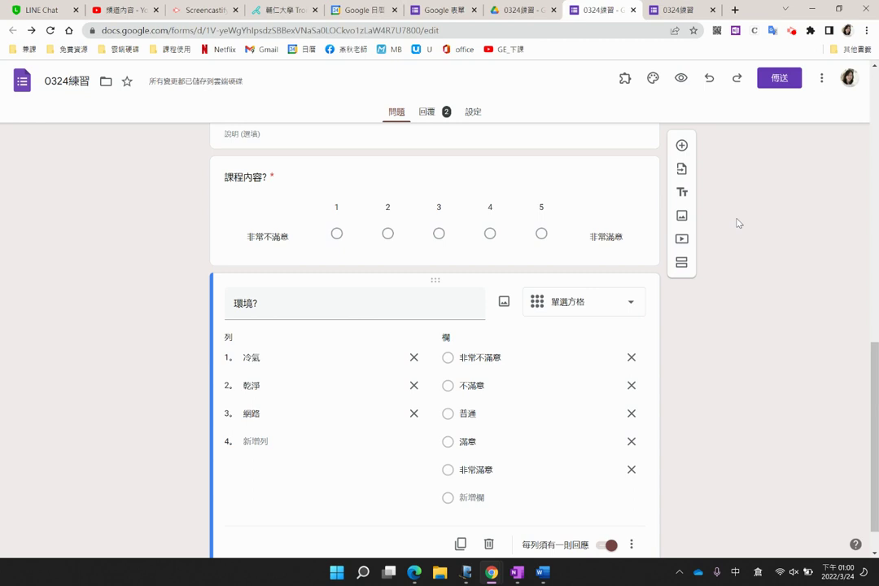
pyautogui.scroll(-1, 684, 329)
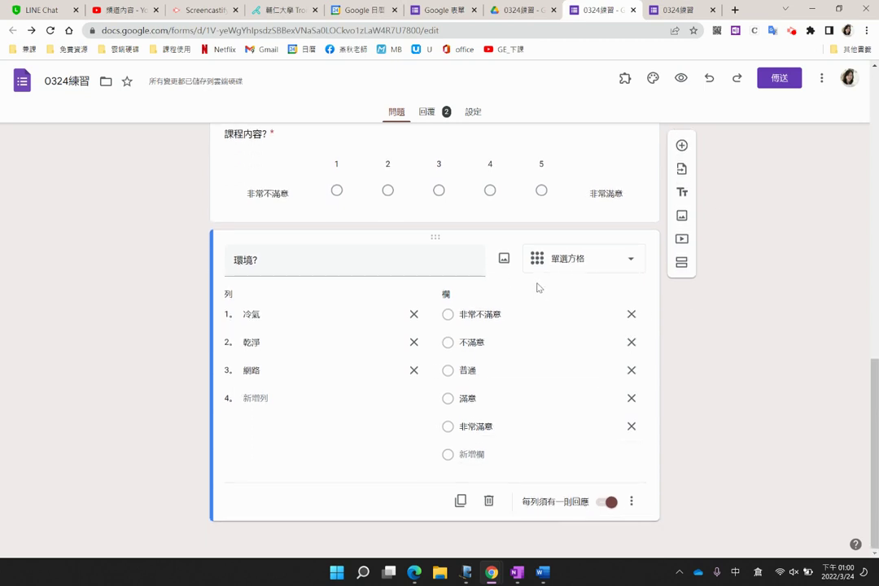
pyautogui.click(681, 146)
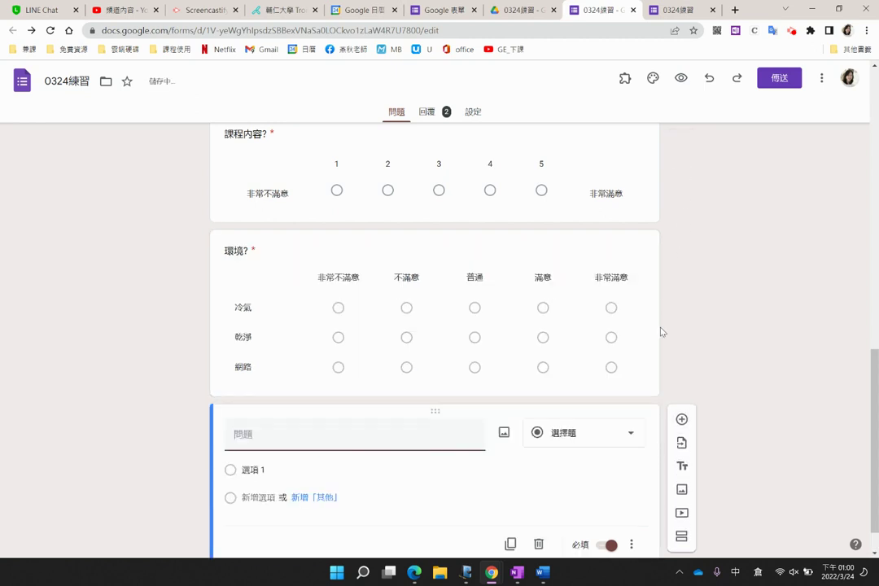
pyautogui.click(631, 440)
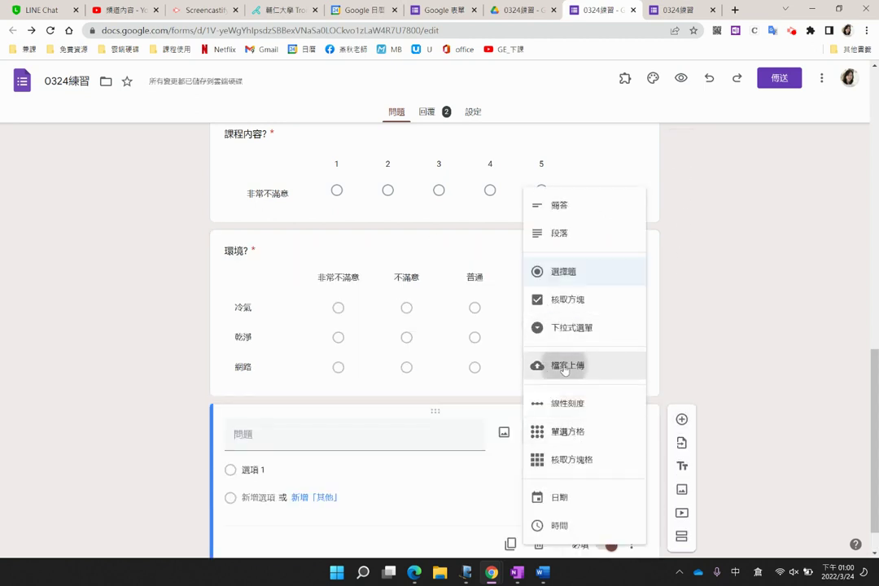
pyautogui.click(568, 366)
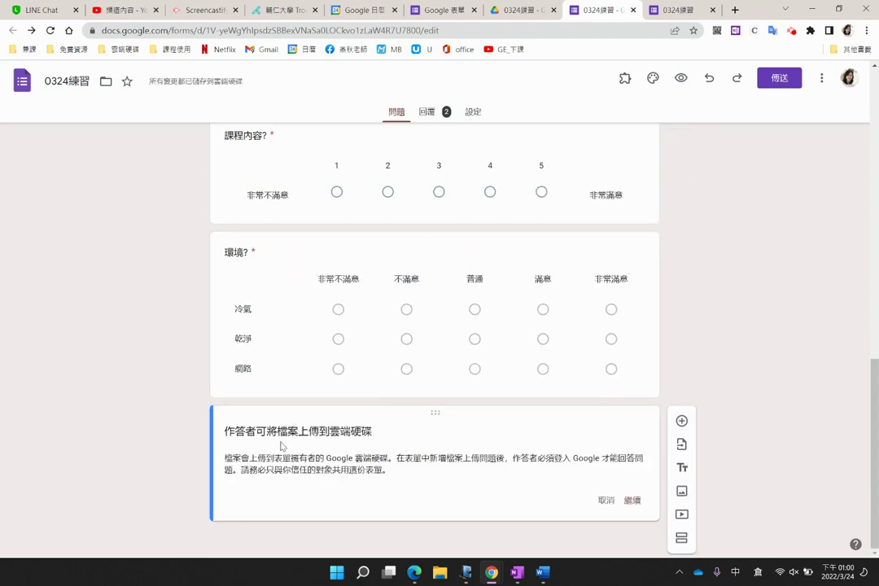
# - Read the notice about respondents uploading files to Drive, accept it, and title the new question 上傳作品
pyautogui.moveTo(257, 431); pyautogui.dragTo(386, 424)
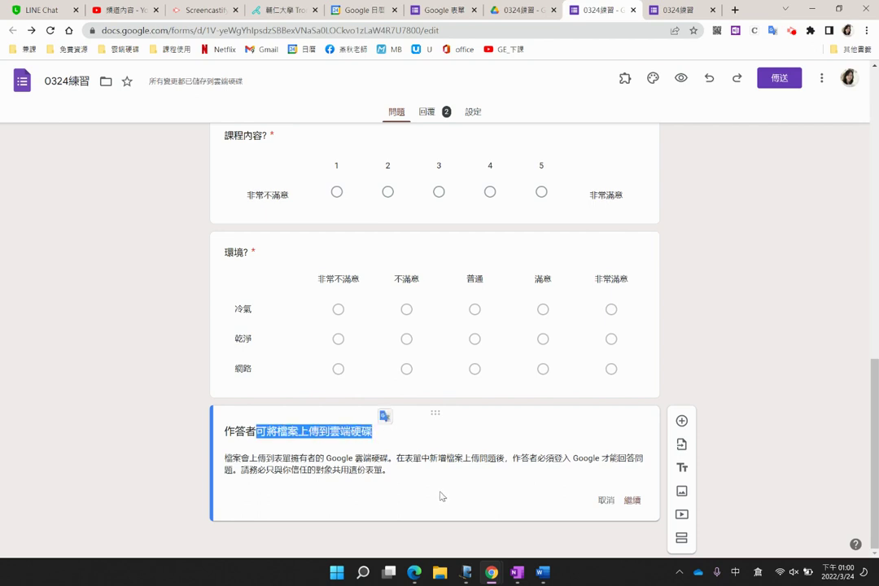
pyautogui.moveTo(529, 458); pyautogui.dragTo(609, 458)
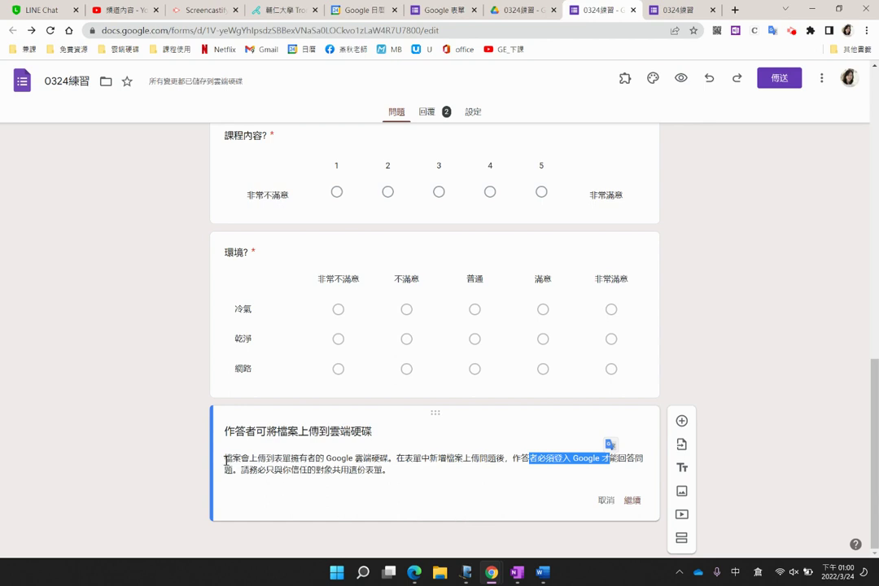
pyautogui.moveTo(226, 460); pyautogui.dragTo(390, 460)
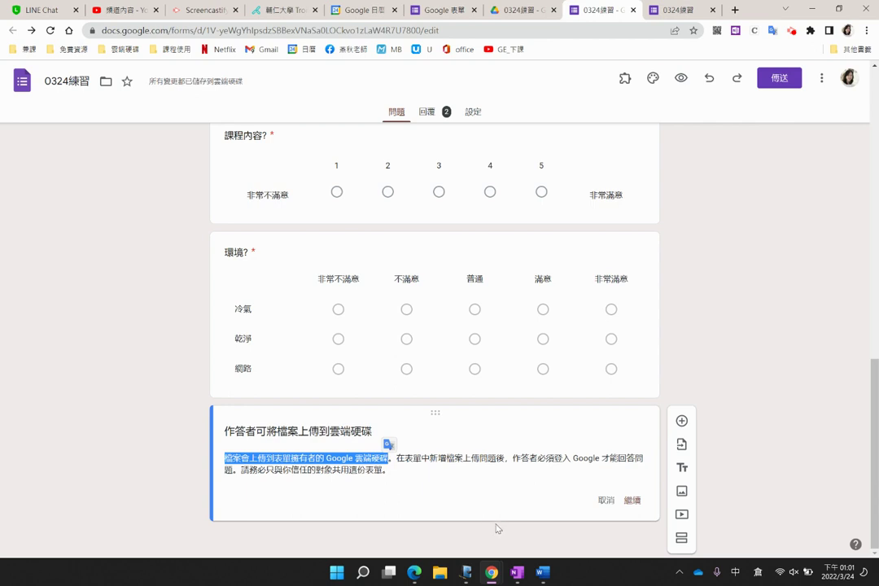
pyautogui.click(632, 500)
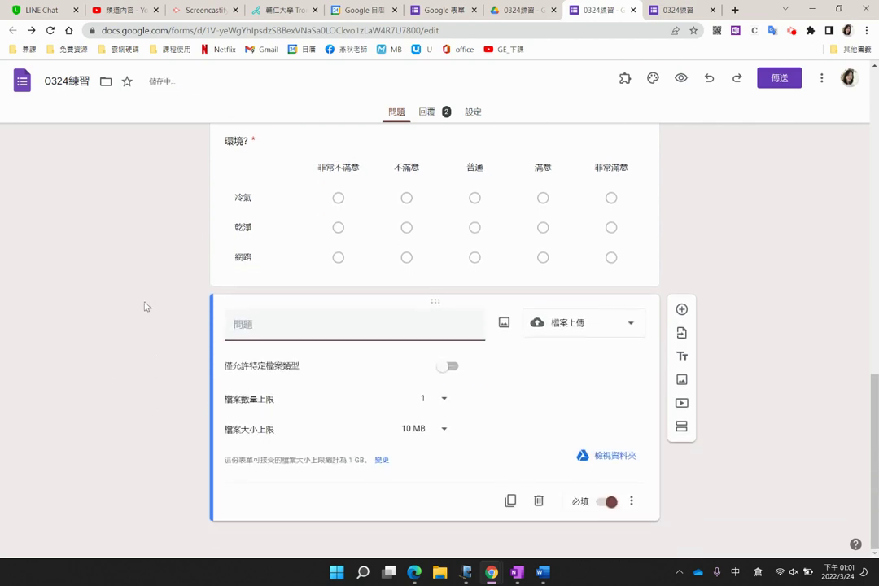
pyautogui.write('上傳作品')
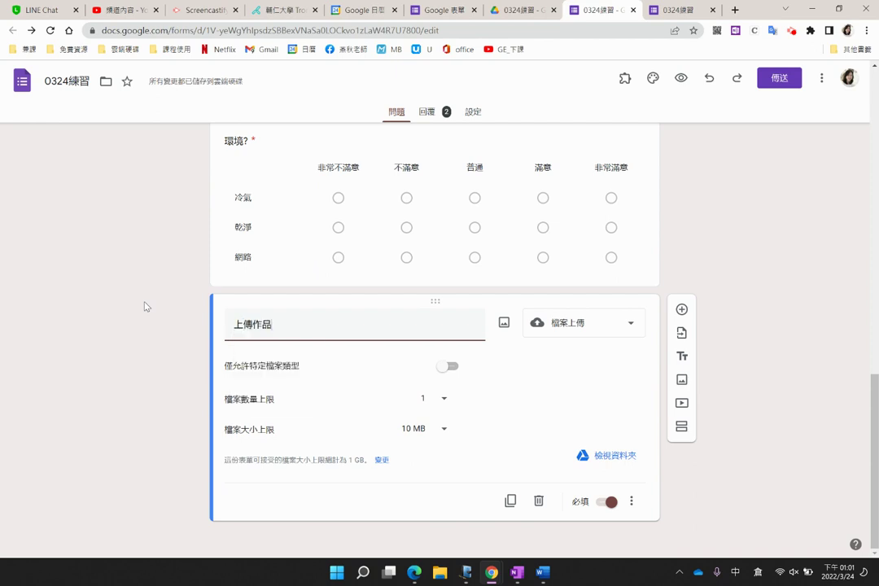
# - Inspect the 上傳作品 question's file-type and size options, keeping 僅允許特定檔案類型 off and 檔案大小上限 at 10 MB
pyautogui.click(448, 368)
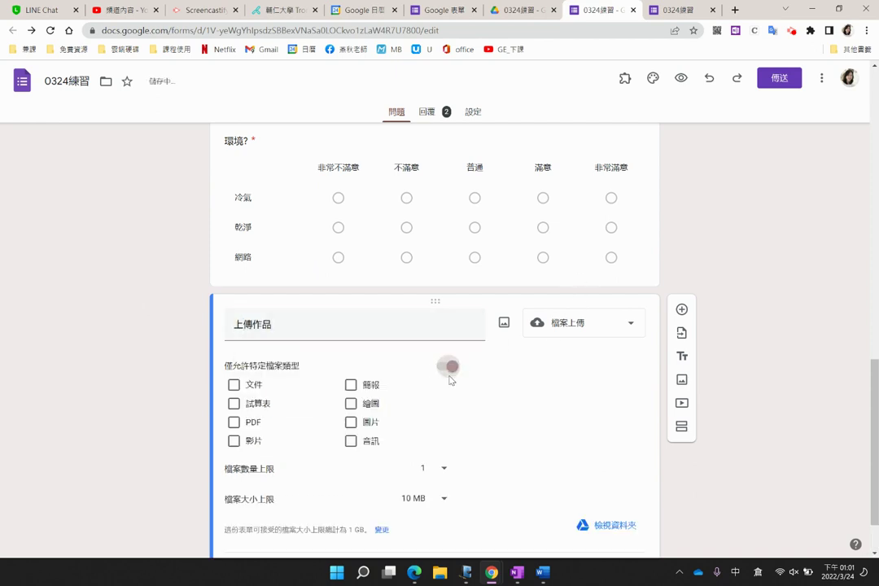
pyautogui.click(449, 368)
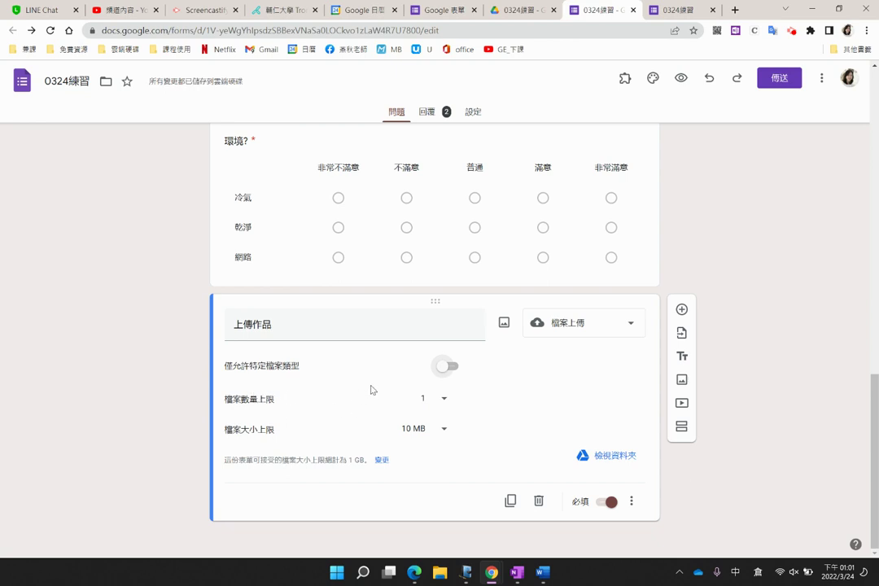
pyautogui.click(440, 429)
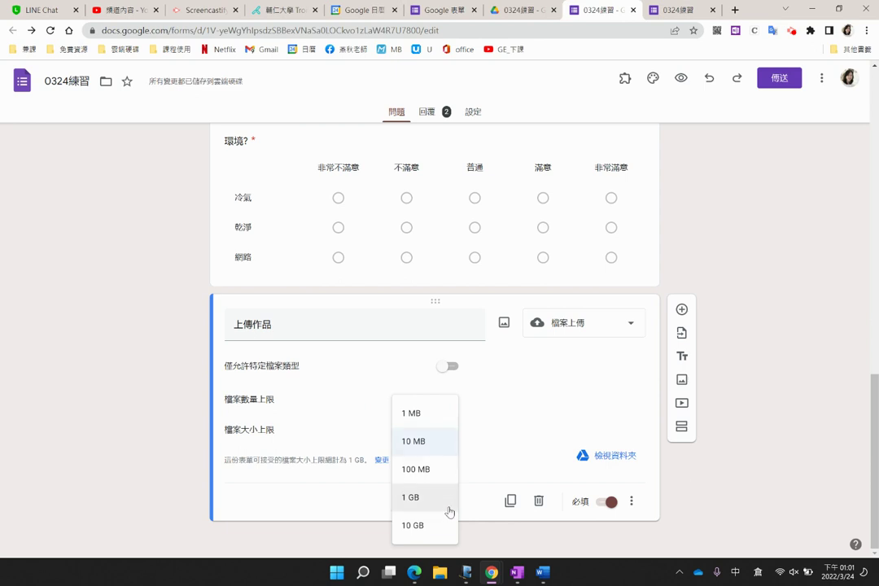
pyautogui.click(430, 447)
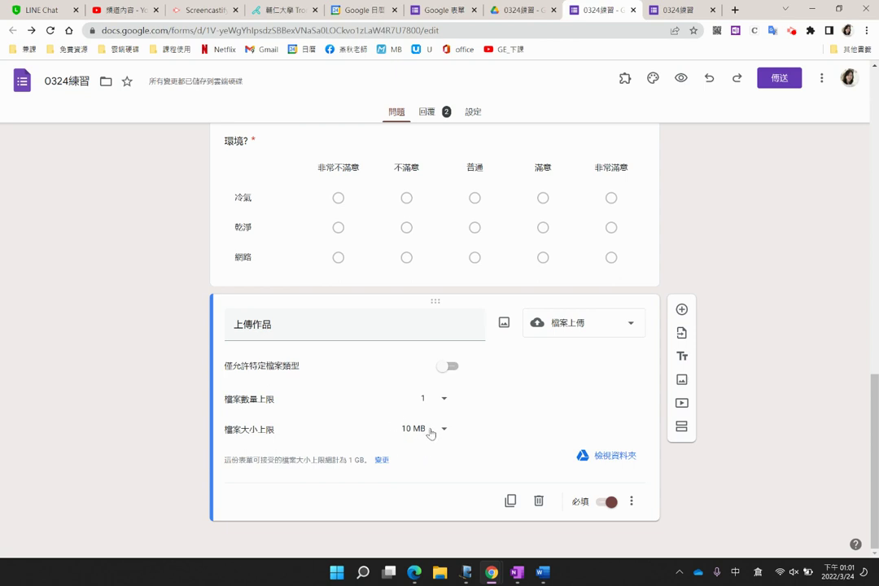
pyautogui.moveTo(227, 460); pyautogui.dragTo(367, 461)
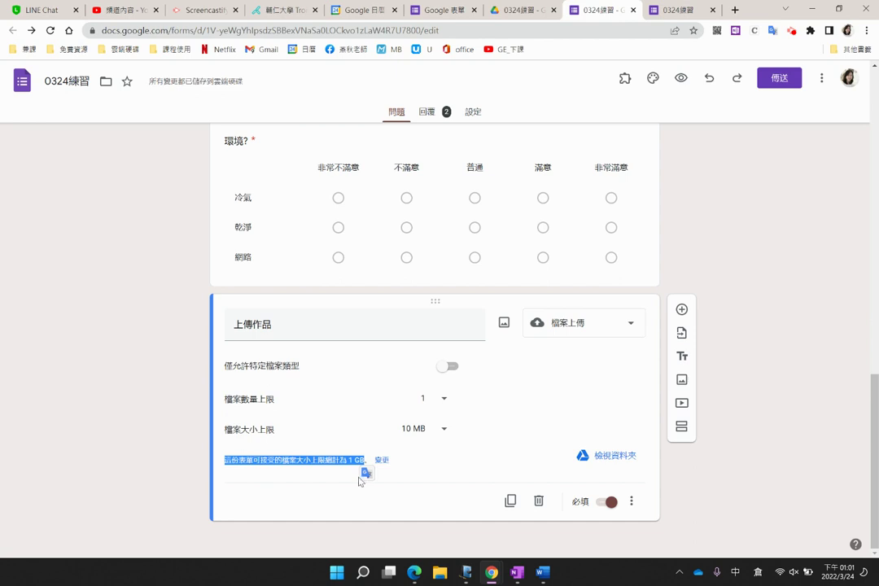
pyautogui.click(340, 494)
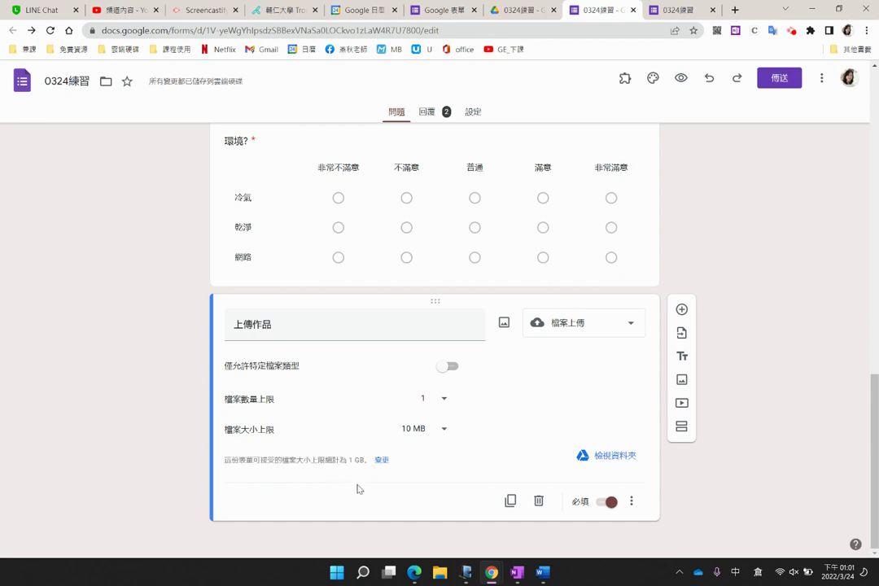
# - Inspect the form's 所有上傳檔案的加總大小上限 setting and its available sizes, keeping it at 1 GB
pyautogui.click(382, 464)
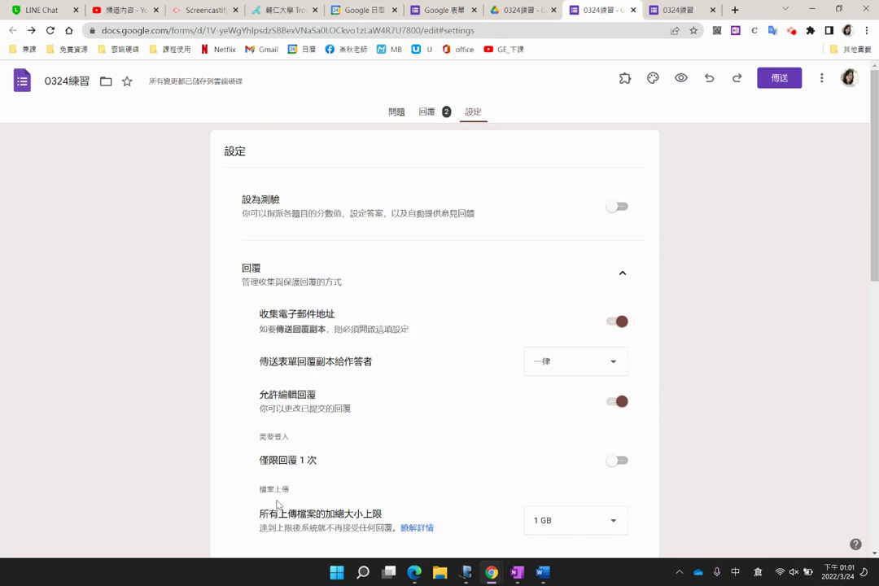
pyautogui.scroll(-4, 236, 419)
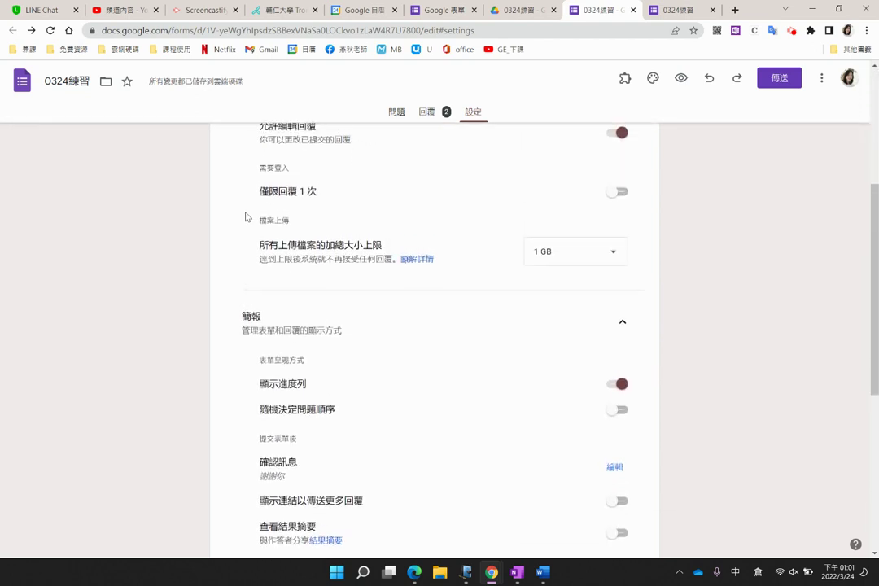
pyautogui.moveTo(245, 217); pyautogui.dragTo(298, 228)
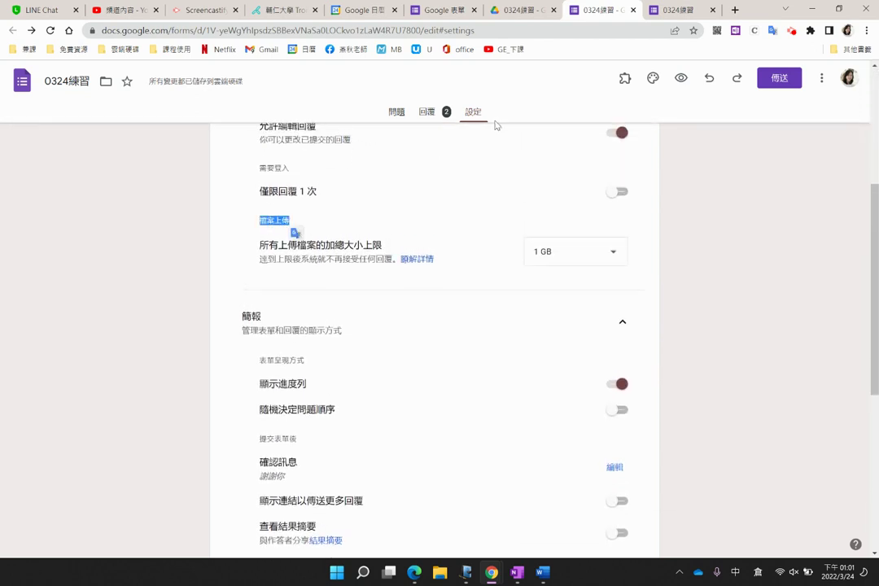
pyautogui.scroll(4, 424, 211)
pyautogui.scroll(-2, 392, 343)
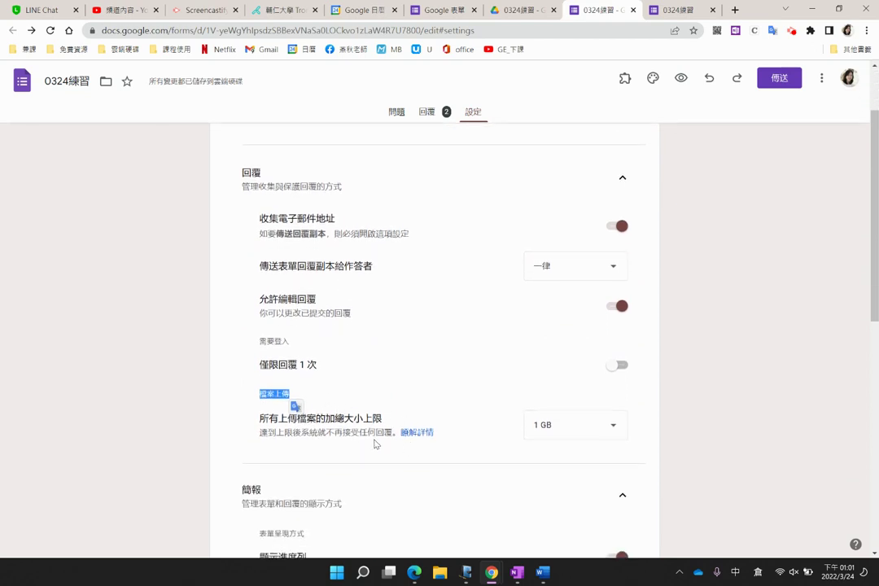
pyautogui.click(610, 428)
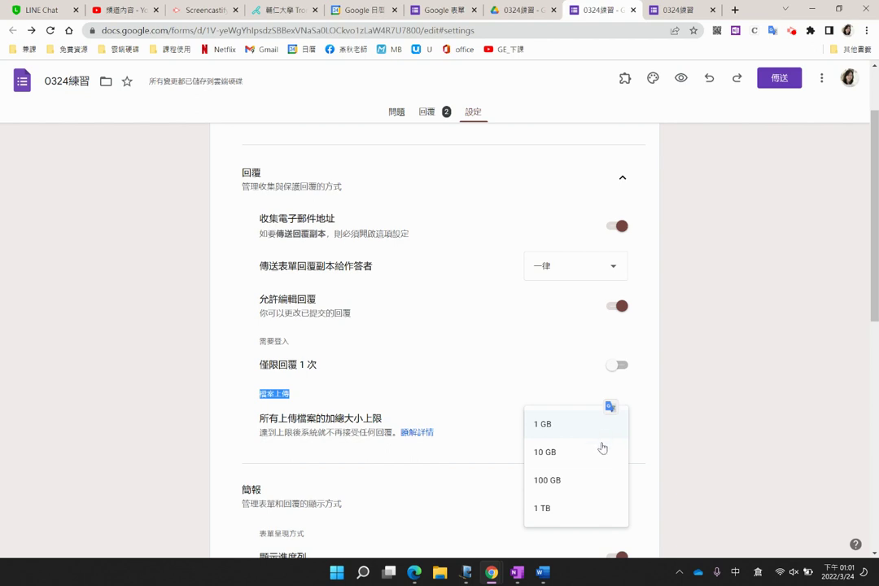
pyautogui.click(561, 427)
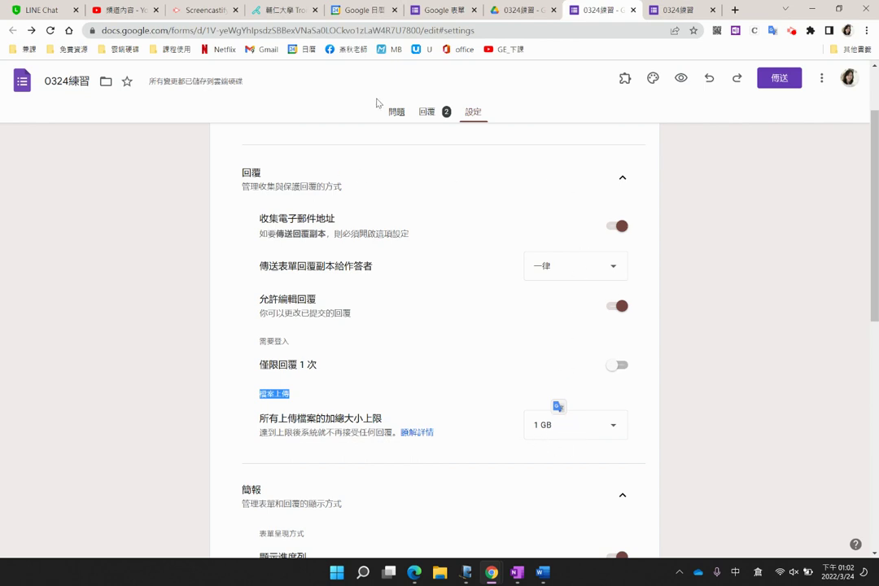
# - Return to the form's questions and open the respondent preview of 0324練習
pyautogui.click(399, 112)
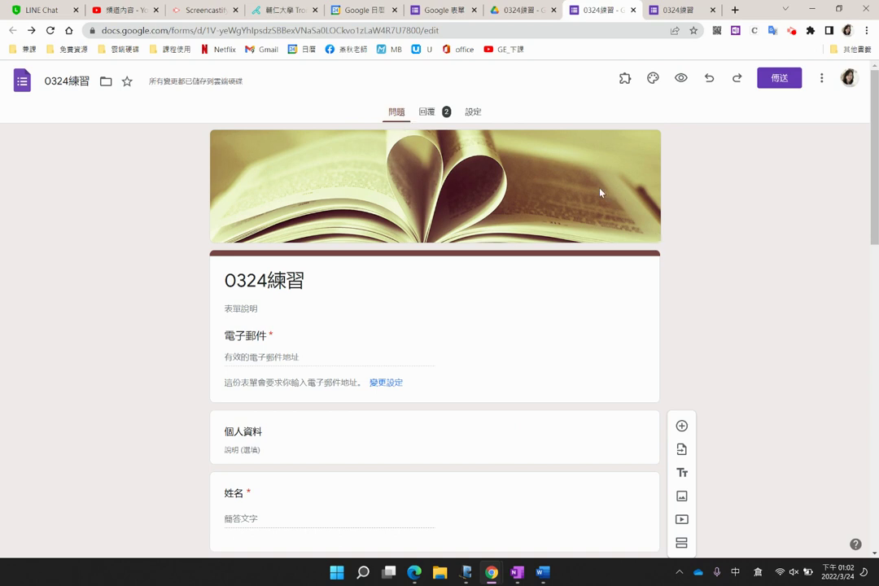
pyautogui.scroll(-3, 529, 245)
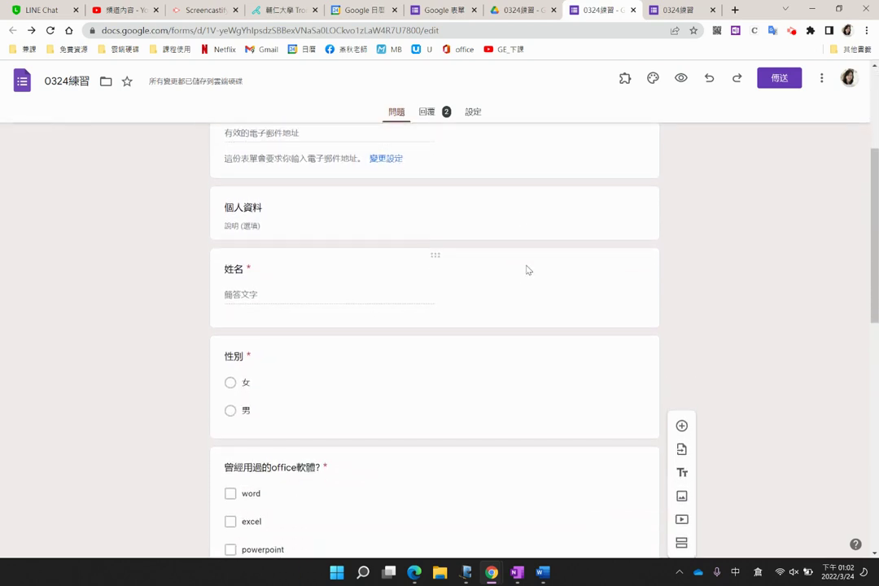
pyautogui.click(681, 77)
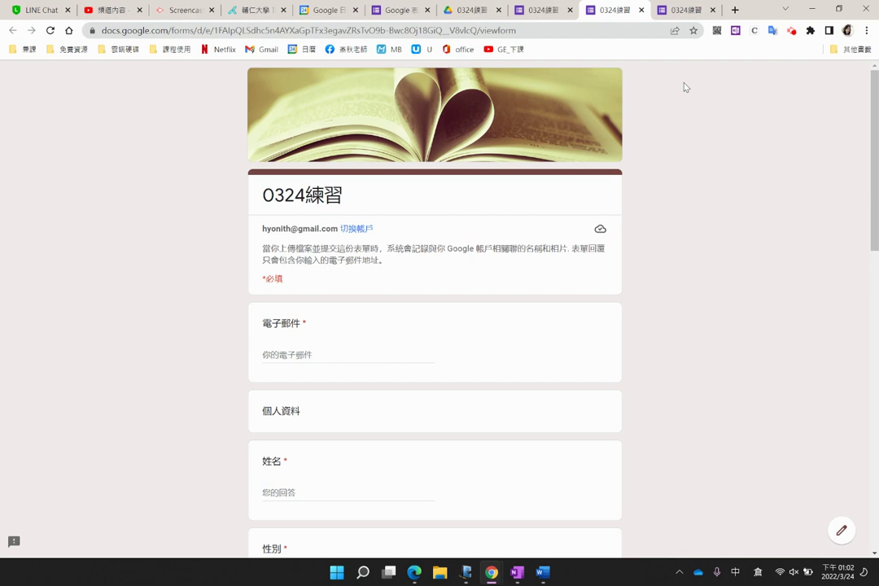
# - Fill in the respondent's e-mail and name from the saved autofill entry, choose 男 for 性別, and tick excel under 曾經用過的office軟體?
pyautogui.click(273, 355)
pyautogui.press('Down')
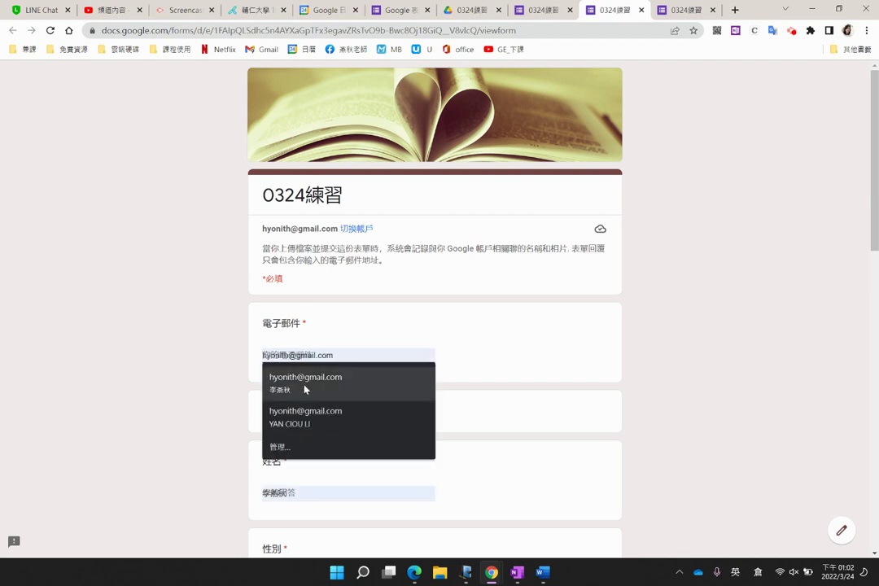
pyautogui.press('Return')
pyautogui.scroll(-4, 297, 458)
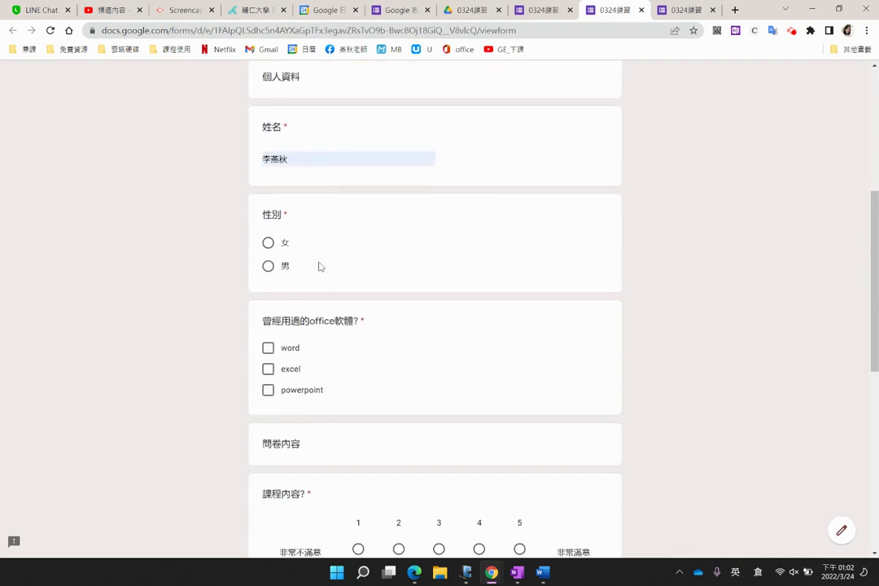
pyautogui.click(281, 266)
pyautogui.click(277, 369)
pyautogui.scroll(-2, 287, 408)
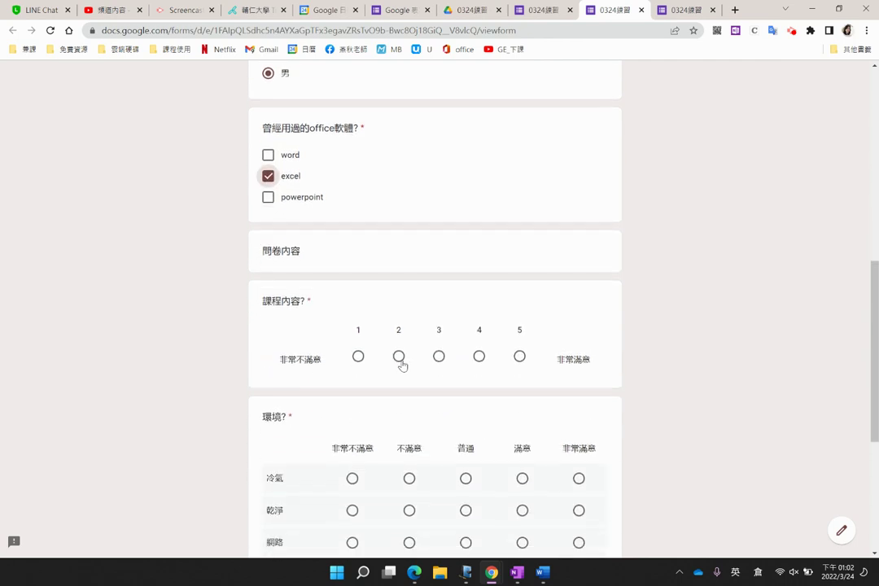
# - Rate 課程內容? as 2 and choose 不滿意 for 冷氣, 乾淨 and 網路 under 環境?
pyautogui.click(398, 357)
pyautogui.click(408, 478)
pyautogui.click(409, 510)
pyautogui.click(409, 542)
pyautogui.scroll(-4, 490, 493)
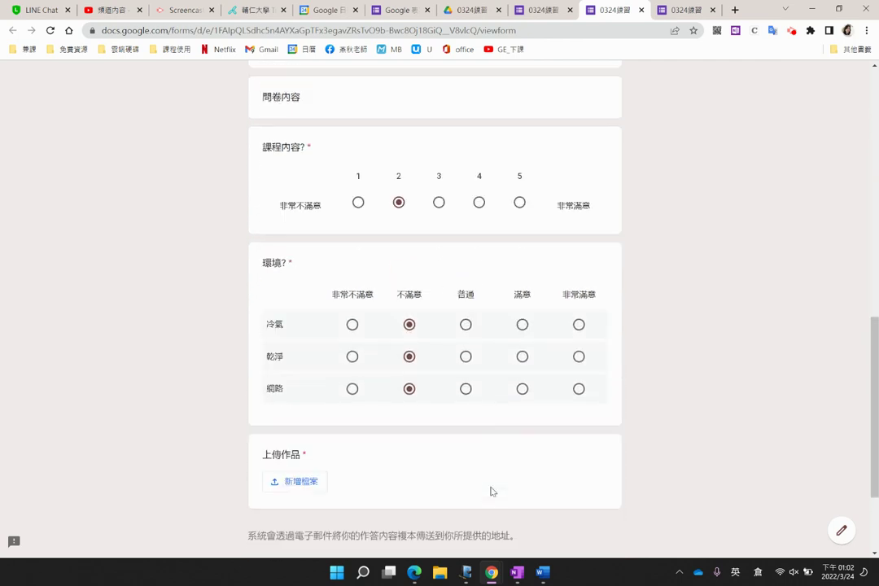
# - Upload 社群背板.png from the desktop's temp folder as the 上傳作品 answer and submit the response
pyautogui.click(288, 345)
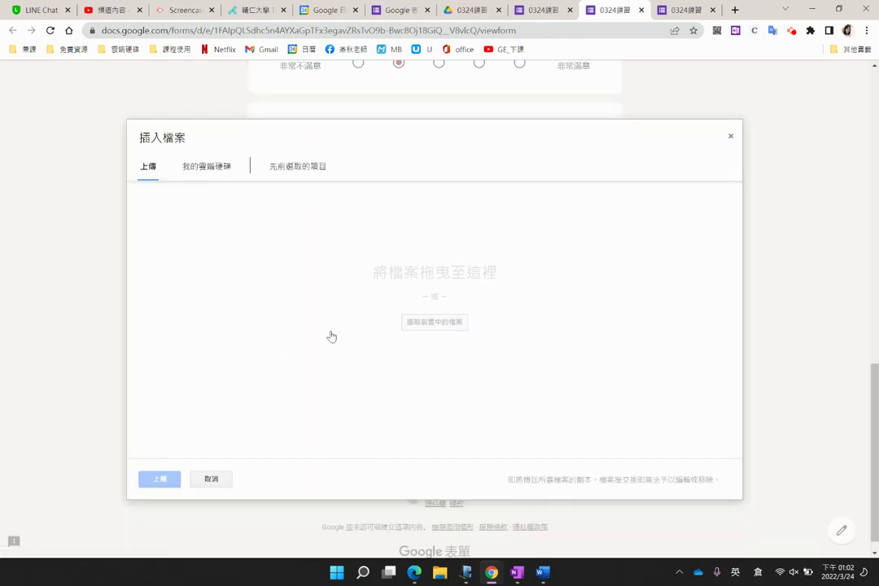
pyautogui.click(435, 324)
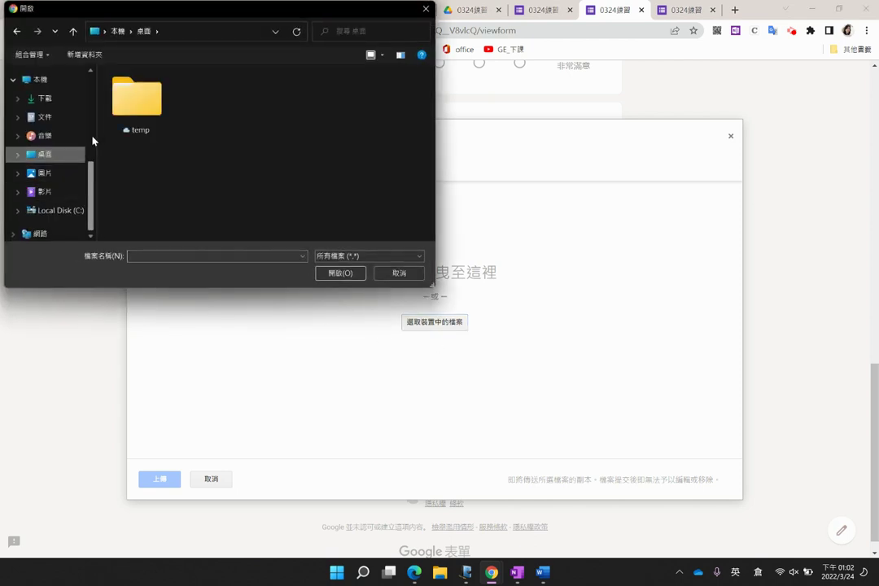
pyautogui.doubleClick(134, 110)
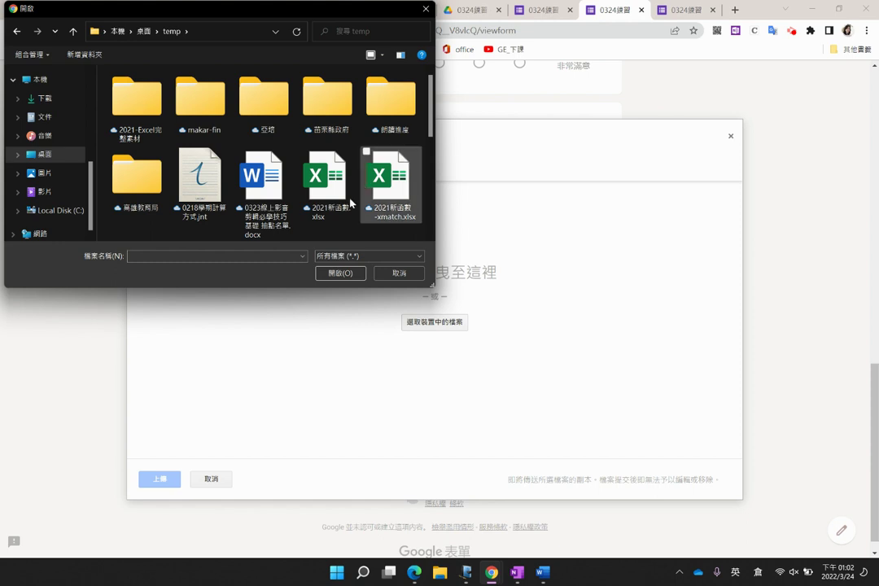
pyautogui.scroll(-1, 430, 165)
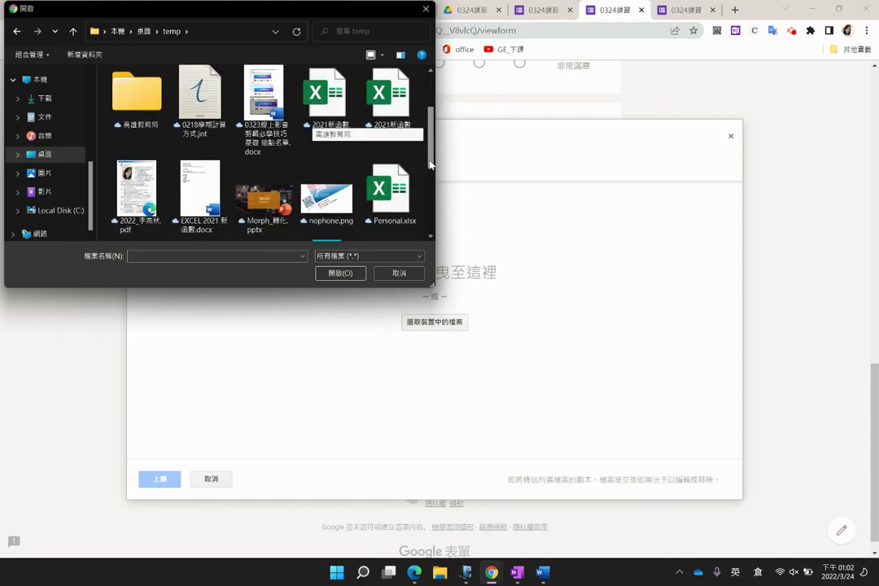
pyautogui.moveTo(435, 179); pyautogui.dragTo(429, 185)
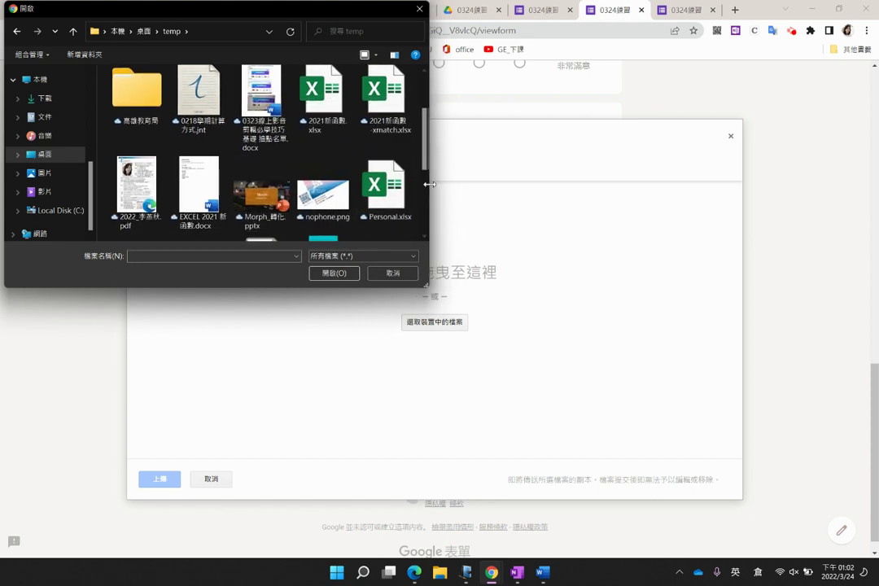
pyautogui.scroll(-2, 366, 163)
pyautogui.click(326, 145)
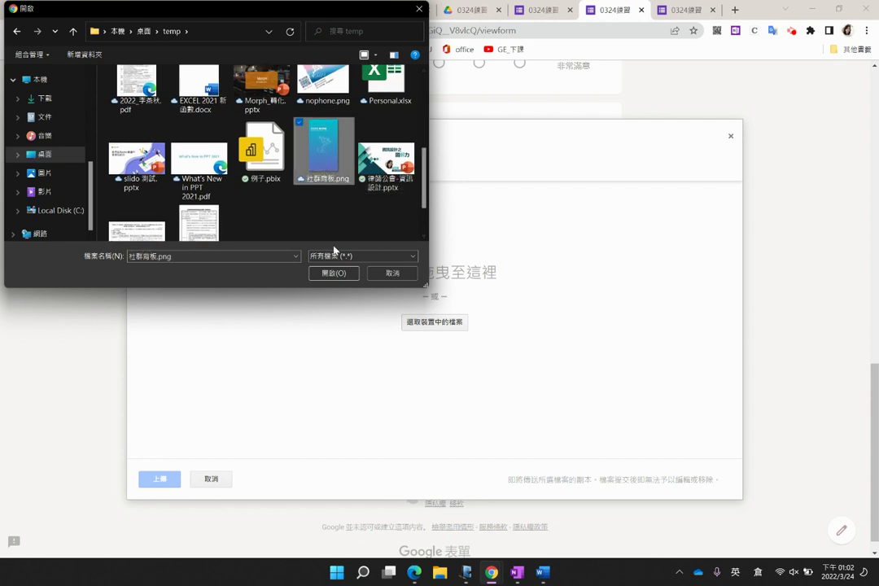
pyautogui.click(328, 275)
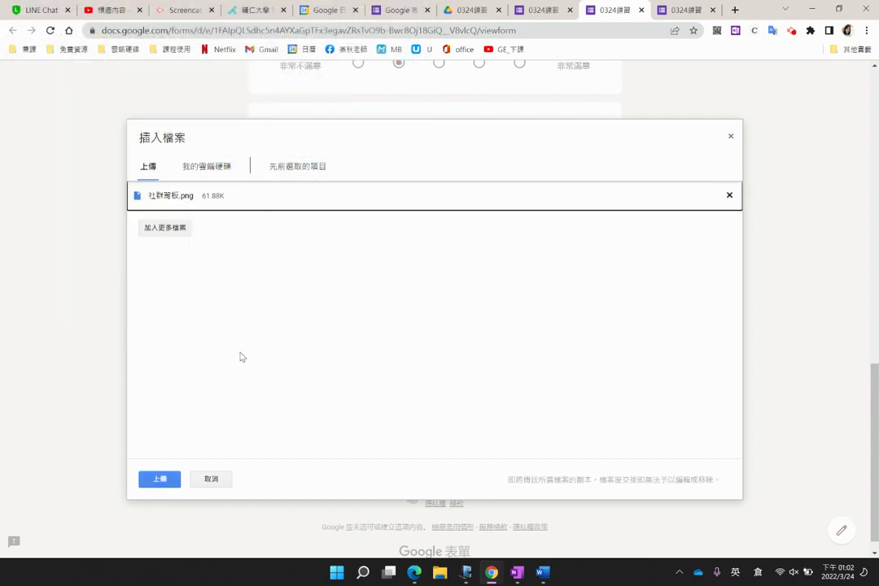
pyautogui.click(160, 482)
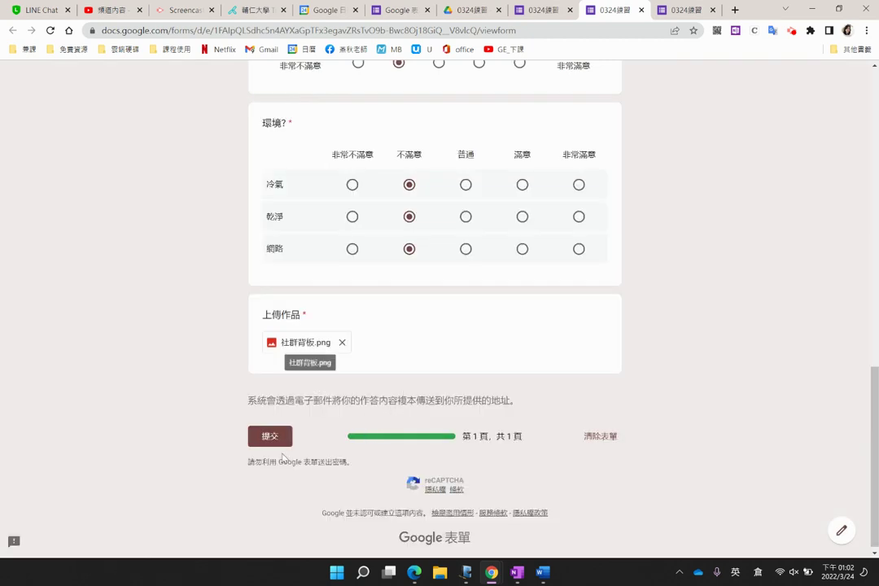
pyautogui.click(270, 435)
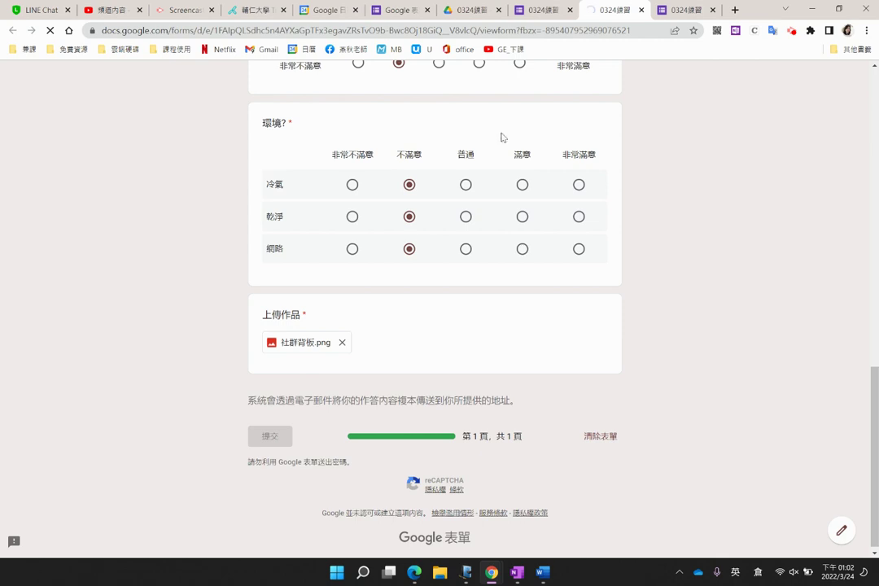
# - In Google Drive, examine the file inside 0324練習 (File responses) > 上傳作品 (File responses) and check the signed-in account
pyautogui.click(474, 14)
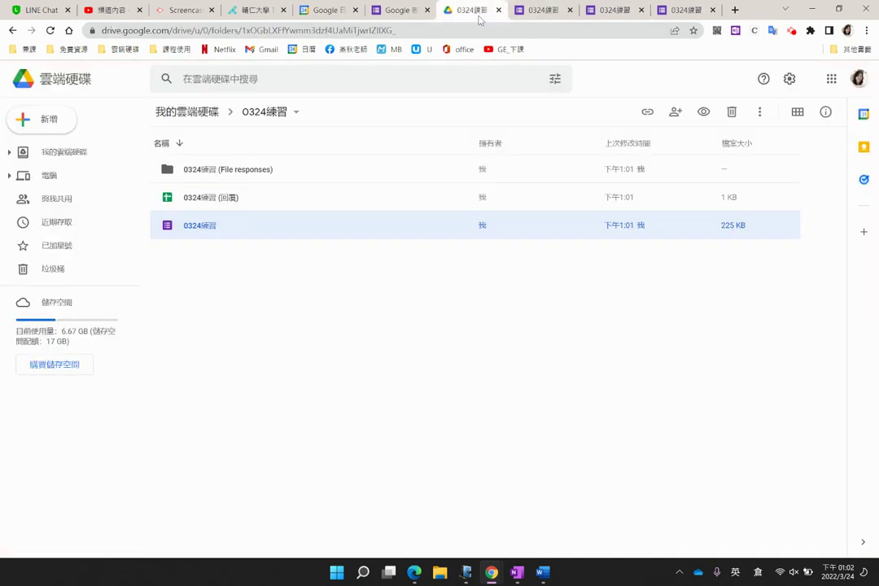
pyautogui.click(195, 167)
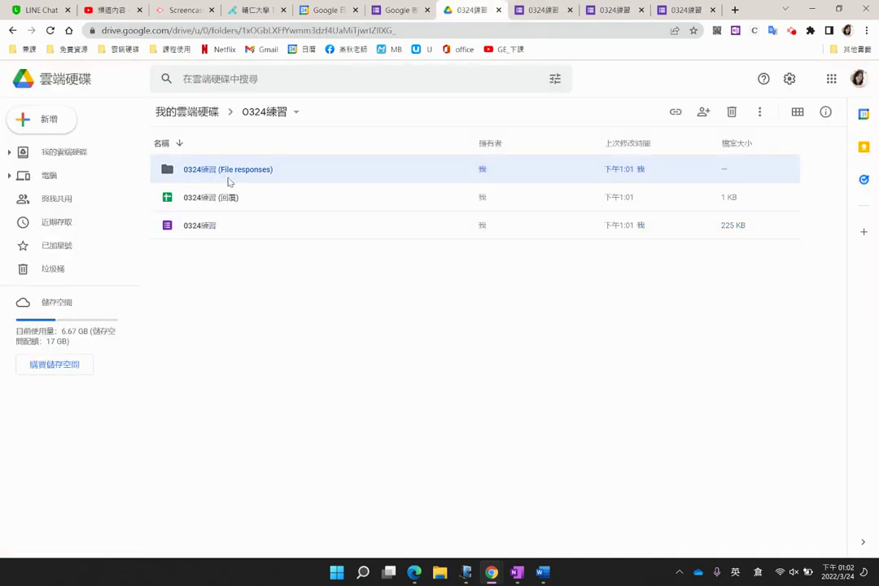
pyautogui.doubleClick(284, 175)
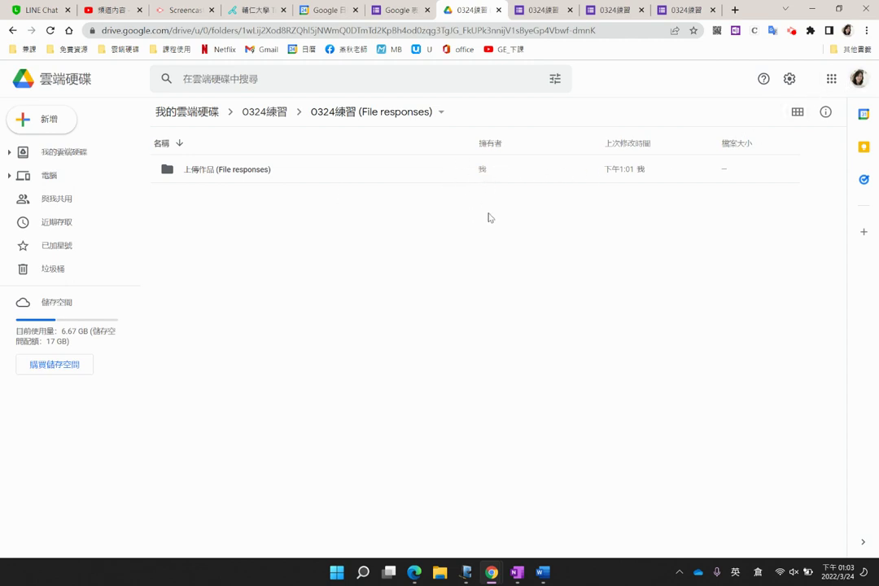
pyautogui.click(200, 173)
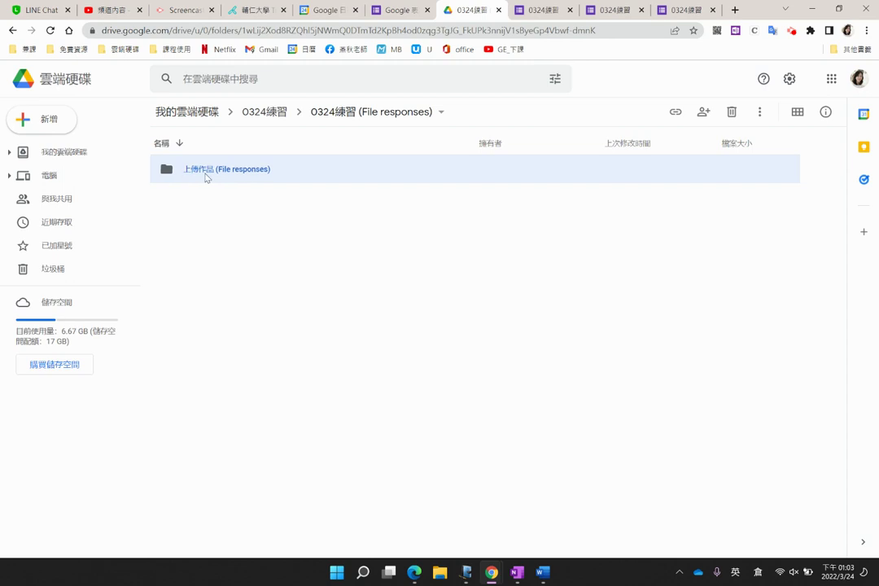
pyautogui.press('Return')
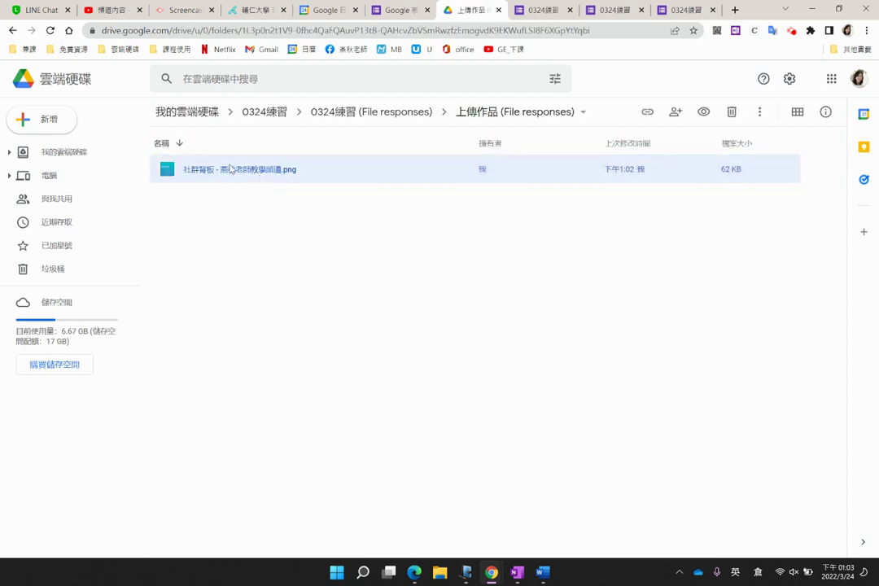
pyautogui.click(859, 78)
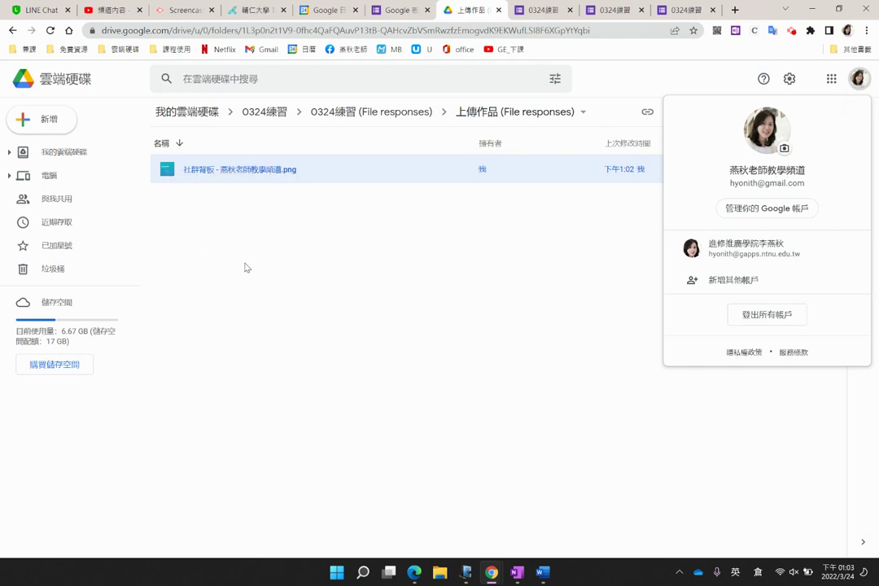
pyautogui.click(458, 248)
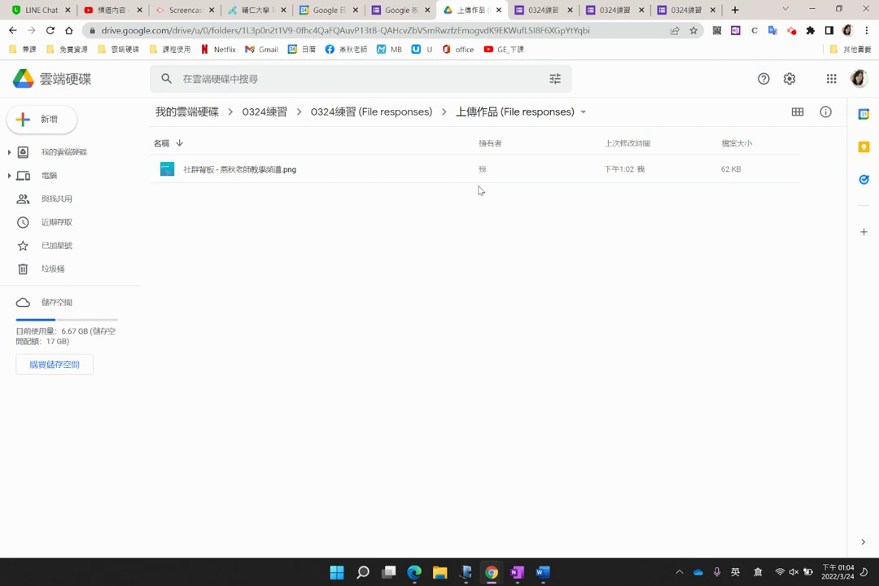
# - Return to the 0324練習 form's question editor
pyautogui.click(792, 30)
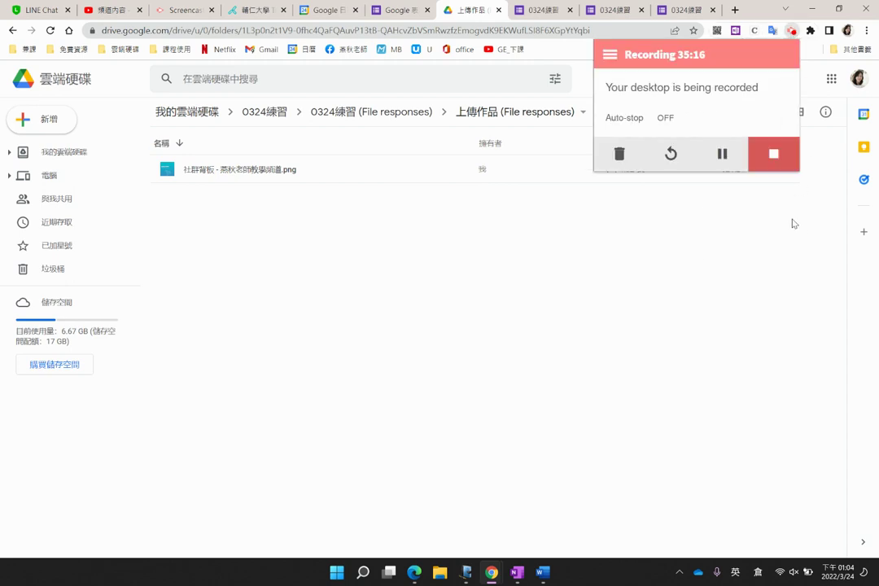
pyautogui.hotkey('ctrl', 'Tab')
pyautogui.click(769, 290)
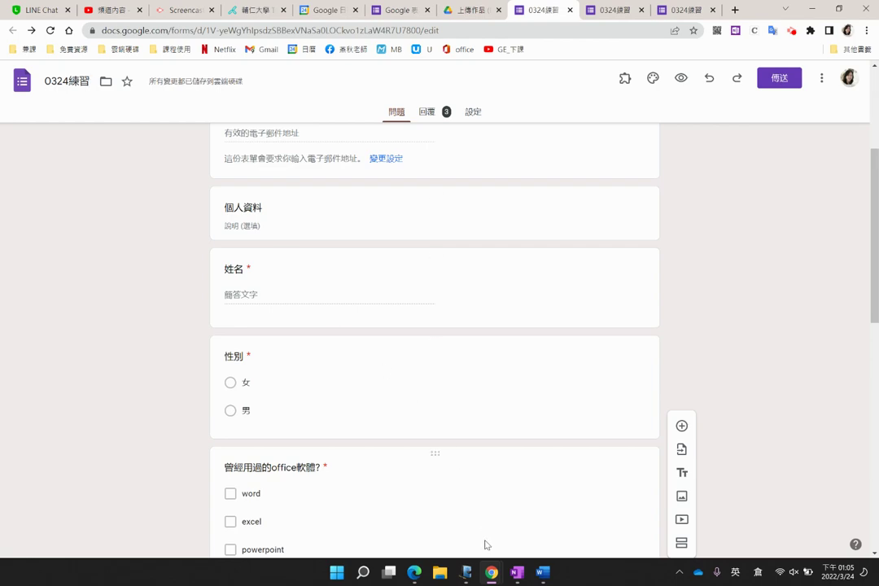
# - In Windows Journal, circle the notes on 試算表, 上傳檔案 and 雲端硬碟 with the yellow highlighter, and return to the form editor
pyautogui.click(466, 572)
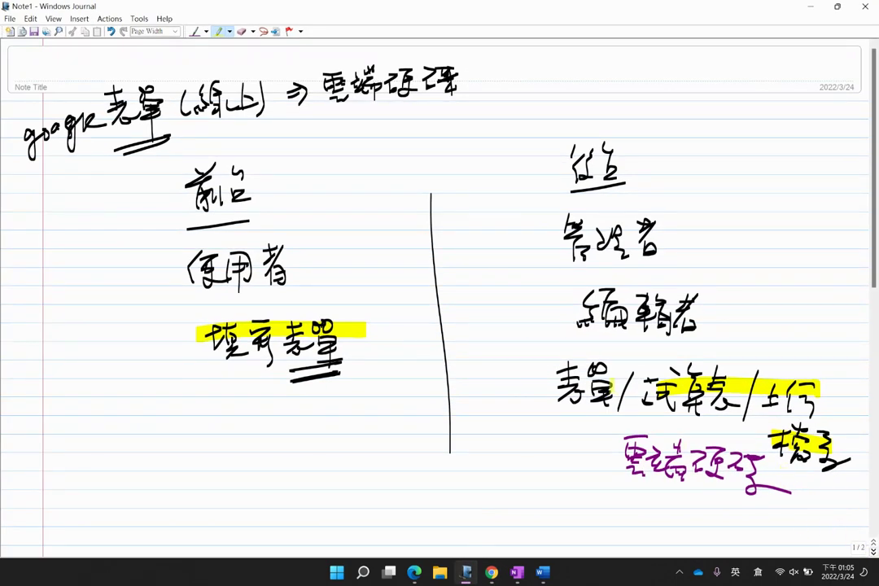
pyautogui.moveTo(582, 495); pyautogui.dragTo(560, 432)
pyautogui.click(810, 8)
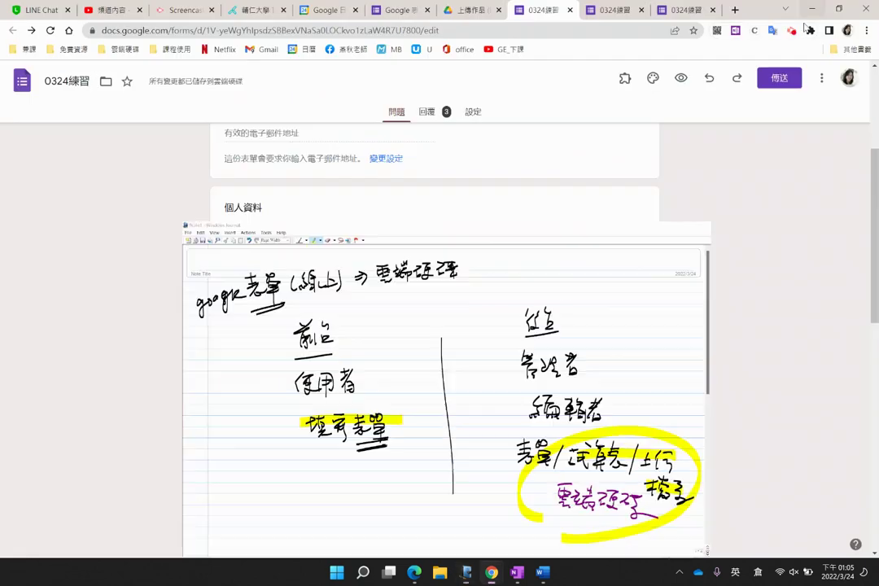
# - Show the form's sharing link with 縮短網址 enabled, compare it with the editor's address, and close the sending options
pyautogui.click(782, 78)
pyautogui.click(389, 167)
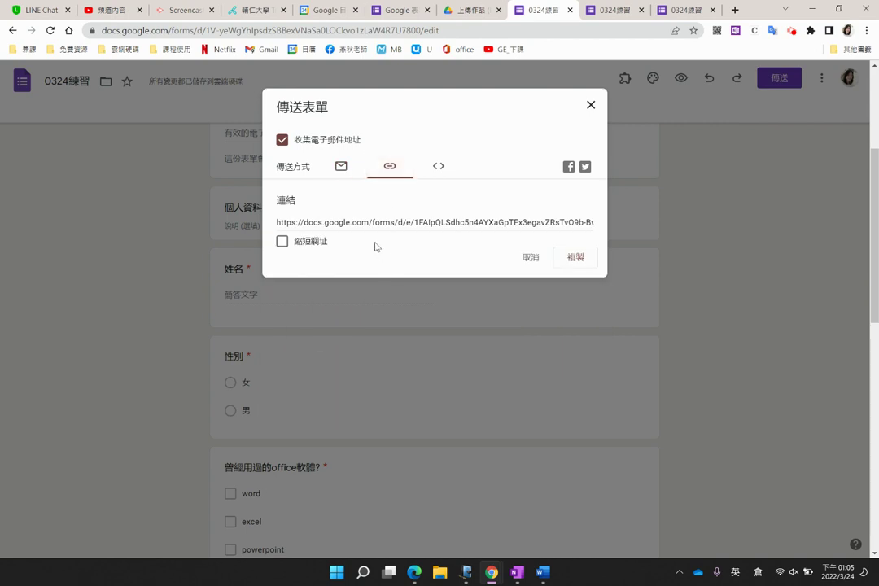
pyautogui.click(316, 245)
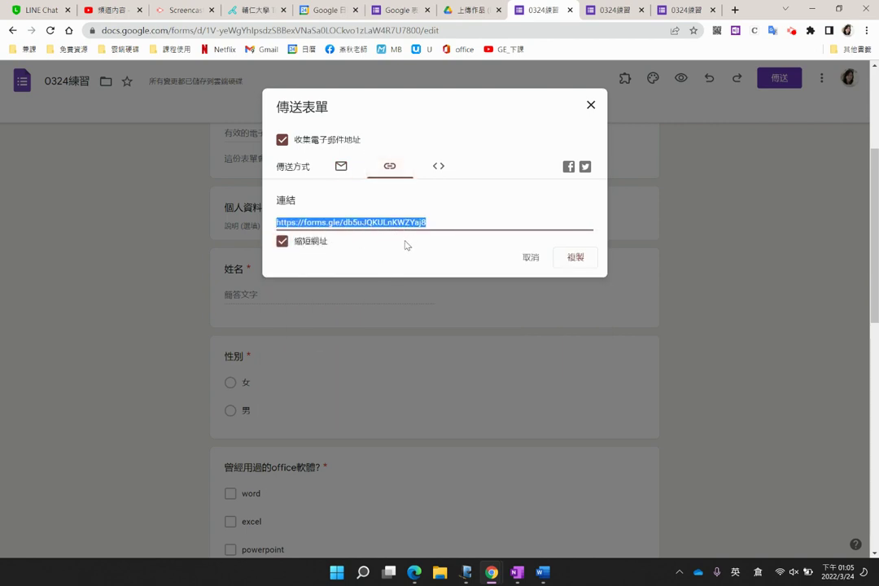
pyautogui.moveTo(71, 20)
pyautogui.mouseDown()
pyautogui.moveTo(277, 50)
pyautogui.moveTo(464, 25)
pyautogui.moveTo(423, 37)
pyautogui.moveTo(417, 77)
pyautogui.mouseUp()
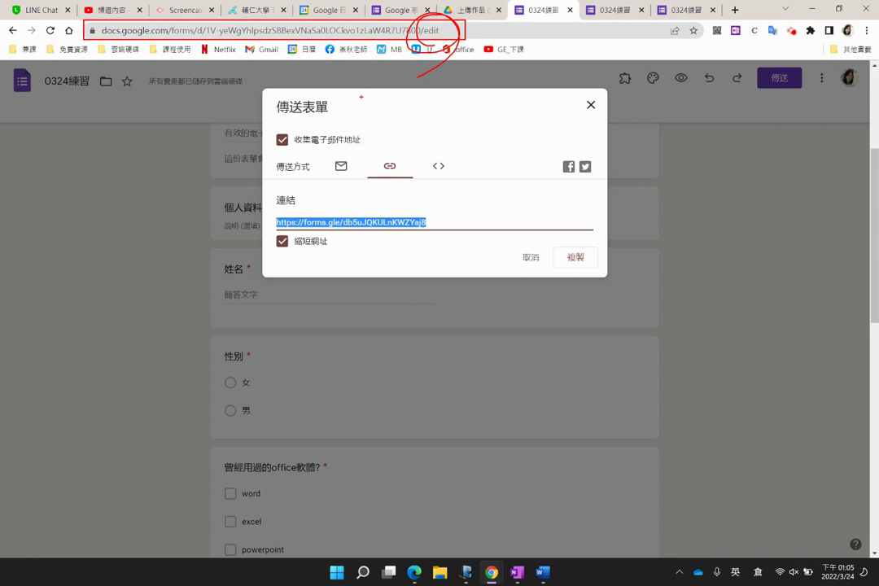
pyautogui.moveTo(512, 173); pyautogui.dragTo(423, 220)
pyautogui.press('Escape')
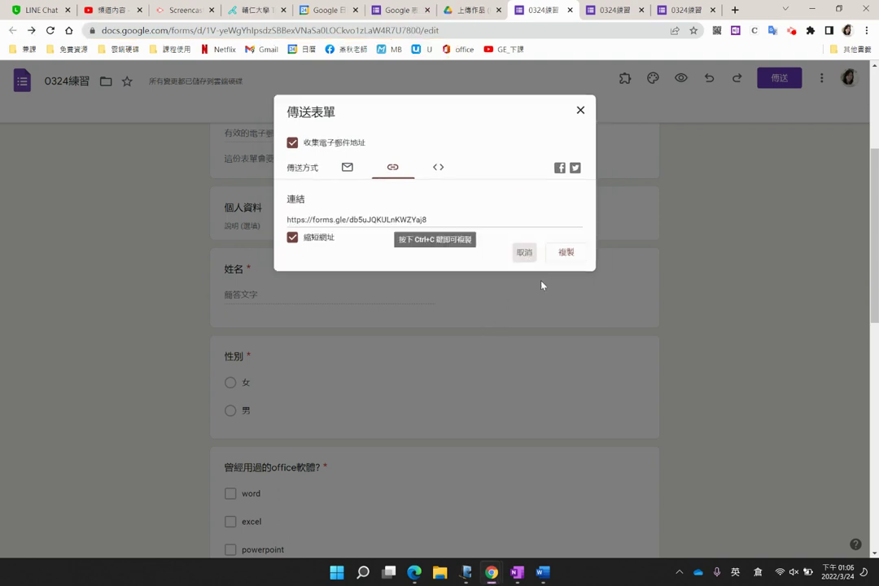
pyautogui.click(542, 287)
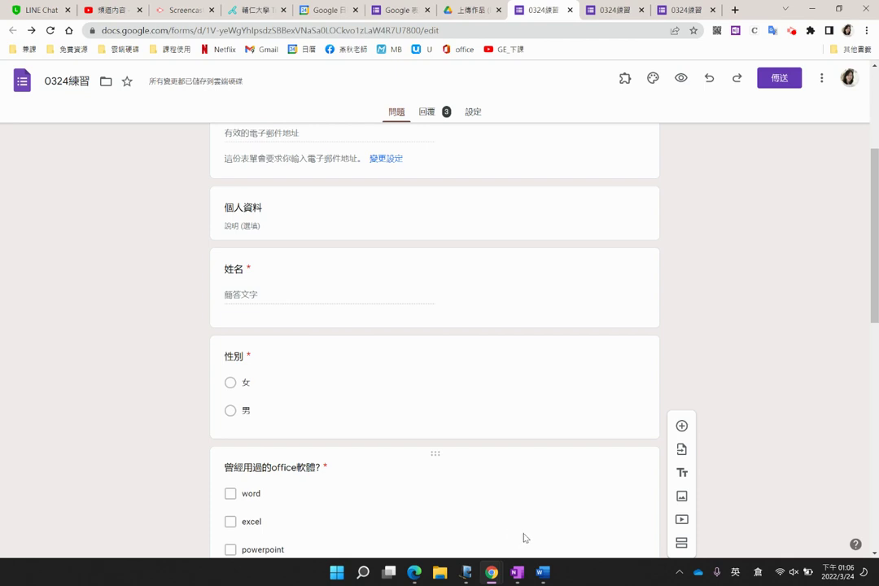
# - Switch to Windows Journal, go to a blank page and handwrite 区段 near its top with the black 1 mm Chisel Marker
pyautogui.click(466, 572)
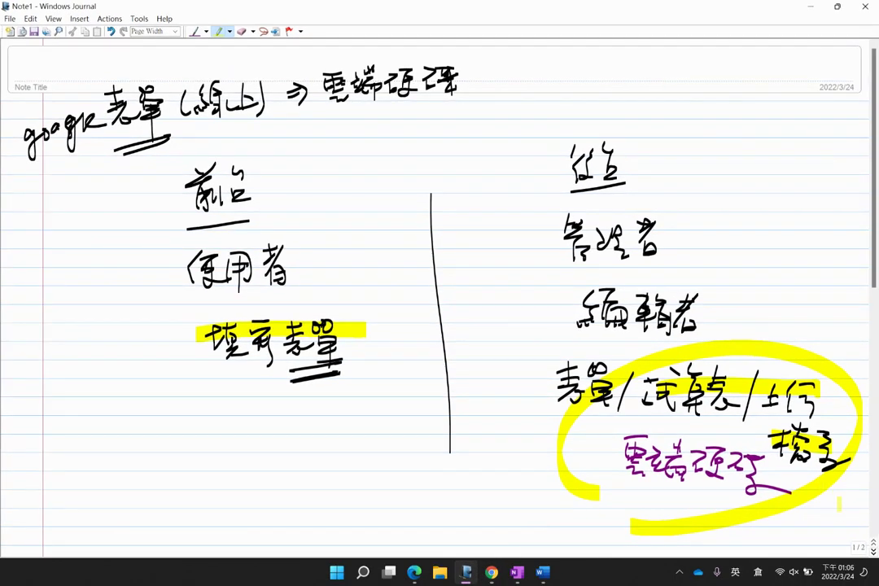
pyautogui.scroll(-15, 737, 468)
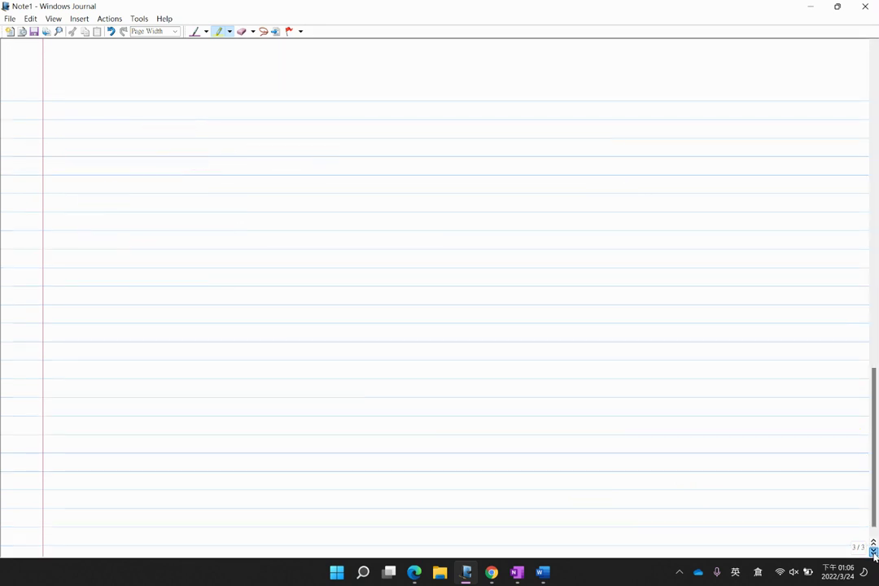
pyautogui.click(206, 31)
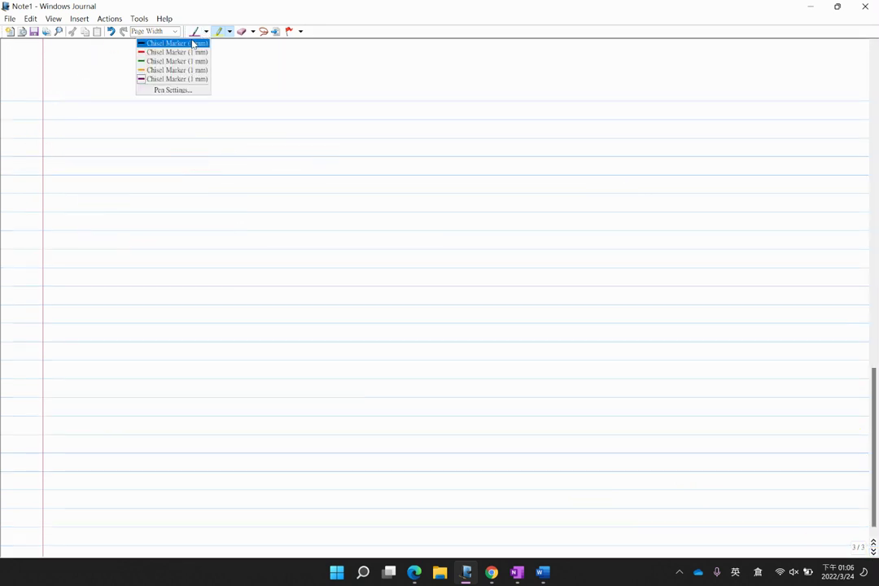
pyautogui.click(191, 43)
pyautogui.moveTo(70, 88); pyautogui.dragTo(104, 85)
pyautogui.moveTo(75, 91)
pyautogui.mouseDown()
pyautogui.moveTo(98, 127)
pyautogui.moveTo(102, 119)
pyautogui.mouseUp()
pyautogui.moveTo(98, 98); pyautogui.dragTo(79, 122)
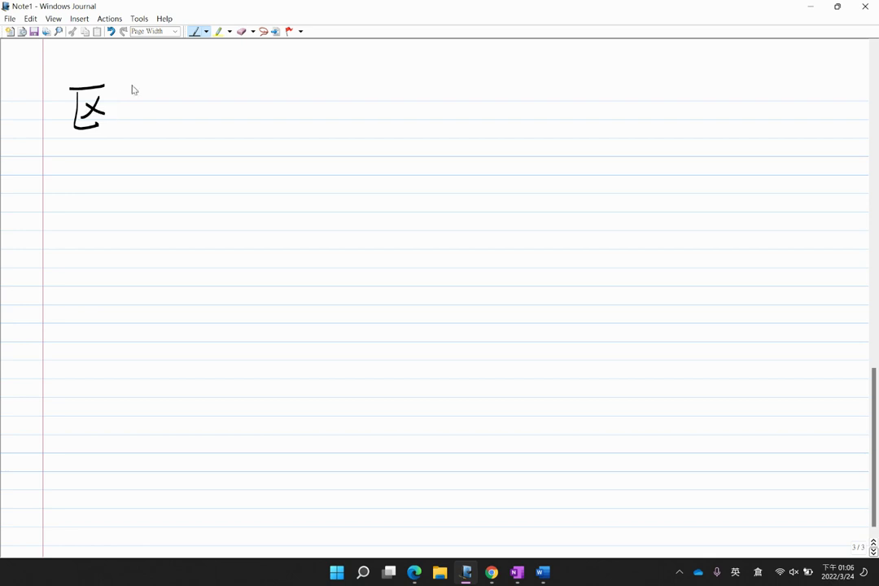
pyautogui.moveTo(116, 84); pyautogui.dragTo(146, 82)
pyautogui.moveTo(113, 97); pyautogui.dragTo(140, 96)
pyautogui.moveTo(124, 98)
pyautogui.mouseDown()
pyautogui.moveTo(124, 119)
pyautogui.moveTo(135, 112)
pyautogui.mouseUp()
pyautogui.moveTo(143, 79)
pyautogui.mouseDown()
pyautogui.moveTo(148, 88)
pyautogui.moveTo(128, 121)
pyautogui.mouseUp()
pyautogui.moveTo(130, 99); pyautogui.dragTo(167, 118)
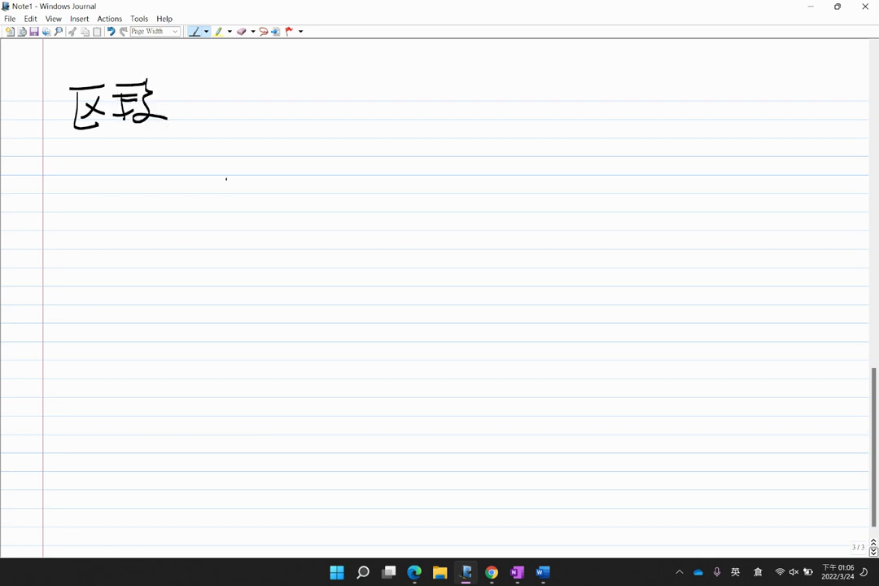
# - Underline the handwritten 区段 twice and write 区分 beneath it
pyautogui.moveTo(81, 128); pyautogui.dragTo(169, 124)
pyautogui.moveTo(89, 147); pyautogui.dragTo(154, 138)
pyautogui.moveTo(82, 173)
pyautogui.mouseDown()
pyautogui.moveTo(116, 171)
pyautogui.moveTo(121, 200)
pyautogui.mouseUp()
pyautogui.moveTo(99, 182); pyautogui.dragTo(118, 199)
pyautogui.moveTo(115, 181); pyautogui.dragTo(101, 201)
pyautogui.moveTo(144, 160); pyautogui.dragTo(132, 174)
pyautogui.moveTo(145, 161)
pyautogui.mouseDown()
pyautogui.moveTo(164, 174)
pyautogui.moveTo(159, 202)
pyautogui.mouseUp()
pyautogui.moveTo(152, 184); pyautogui.dragTo(140, 213)
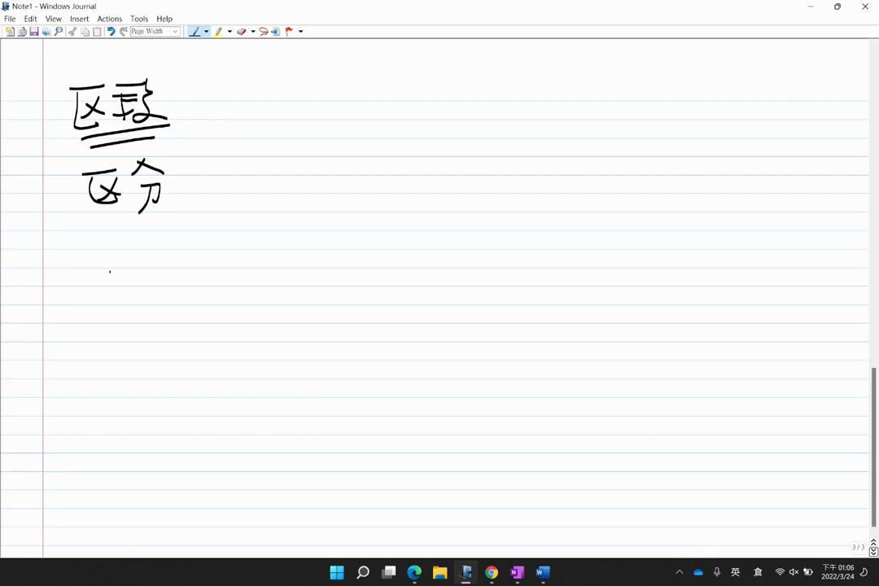
# - Draw a dividing line under 区分 and handwrite 跳題 below it
pyautogui.moveTo(70, 255); pyautogui.dragTo(172, 243)
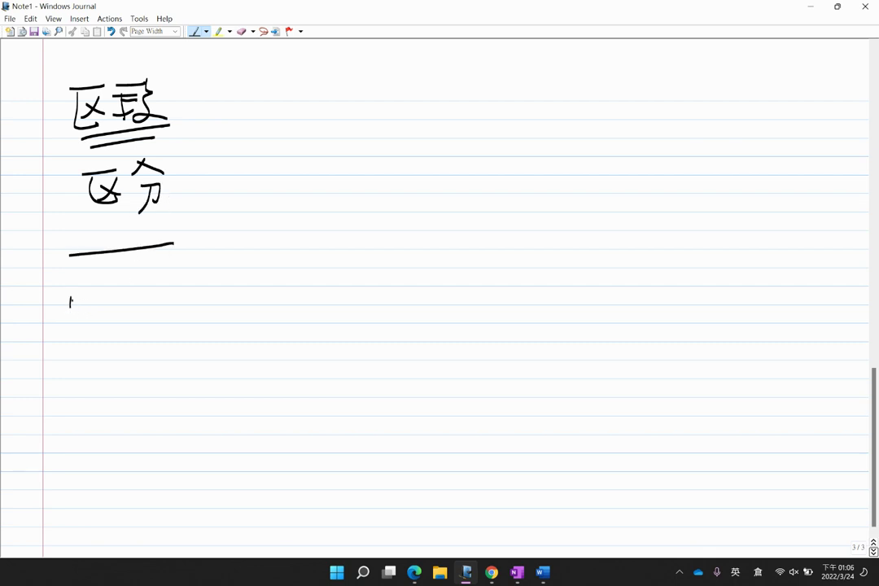
pyautogui.moveTo(71, 300)
pyautogui.mouseDown()
pyautogui.moveTo(75, 326)
pyautogui.moveTo(88, 329)
pyautogui.mouseUp()
pyautogui.moveTo(95, 298)
pyautogui.mouseDown()
pyautogui.moveTo(96, 330)
pyautogui.moveTo(126, 327)
pyautogui.mouseUp()
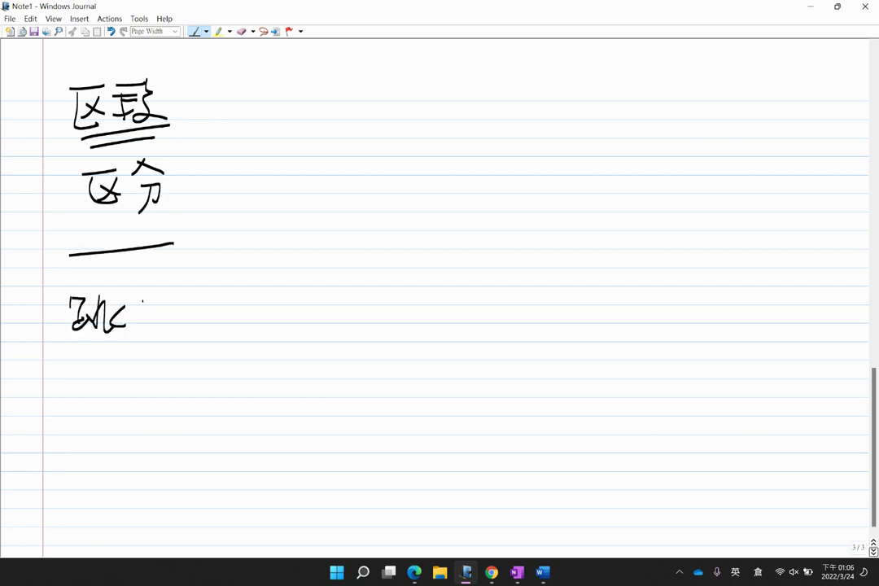
pyautogui.moveTo(136, 292)
pyautogui.mouseDown()
pyautogui.moveTo(153, 327)
pyautogui.moveTo(166, 322)
pyautogui.moveTo(176, 332)
pyautogui.mouseUp()
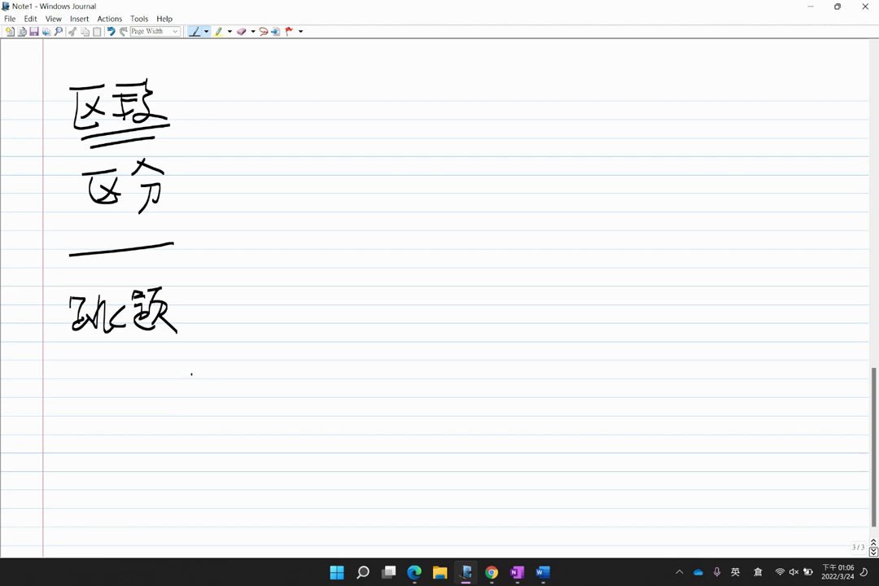
# - Draw a two-branch bracket beside the handwritten 跳題 and handwrite 区段 at its upper branch
pyautogui.moveTo(180, 301); pyautogui.dragTo(211, 298)
pyautogui.moveTo(201, 245)
pyautogui.mouseDown()
pyautogui.moveTo(237, 241)
pyautogui.moveTo(248, 398)
pyautogui.mouseUp()
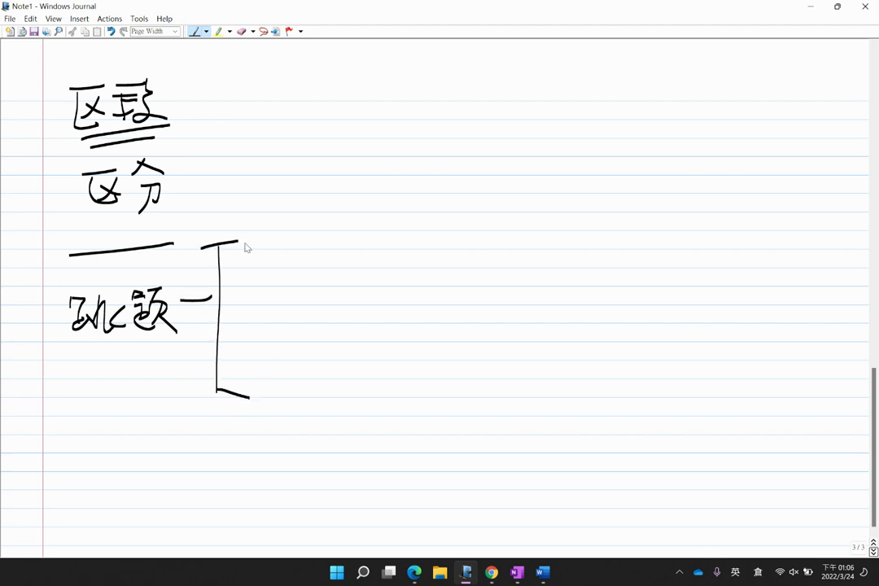
pyautogui.moveTo(246, 248); pyautogui.dragTo(268, 246)
pyautogui.moveTo(247, 249)
pyautogui.mouseDown()
pyautogui.moveTo(270, 278)
pyautogui.moveTo(269, 269)
pyautogui.mouseUp()
pyautogui.moveTo(267, 255)
pyautogui.mouseDown()
pyautogui.moveTo(255, 271)
pyautogui.moveTo(306, 241)
pyautogui.mouseUp()
pyautogui.moveTo(283, 254); pyautogui.dragTo(297, 252)
pyautogui.moveTo(286, 248)
pyautogui.mouseDown()
pyautogui.moveTo(286, 274)
pyautogui.moveTo(294, 261)
pyautogui.mouseUp()
pyautogui.moveTo(303, 242)
pyautogui.mouseDown()
pyautogui.moveTo(299, 254)
pyautogui.moveTo(323, 253)
pyautogui.moveTo(302, 277)
pyautogui.mouseUp()
pyautogui.moveTo(306, 264); pyautogui.dragTo(331, 278)
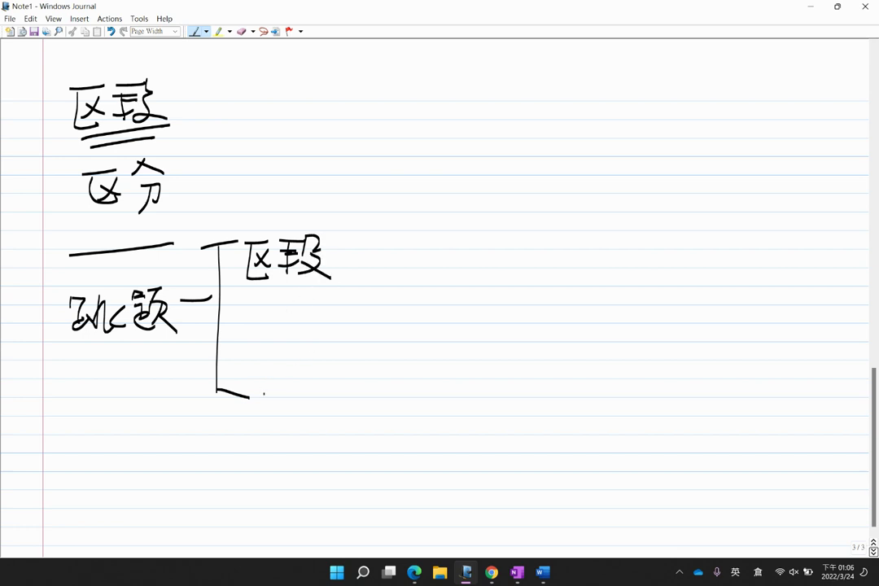
# - Handwrite 選擇題 at the bracket's lower branch and sketch two dotted option lines beside it
pyautogui.moveTo(264, 376); pyautogui.dragTo(269, 383)
pyautogui.moveTo(282, 374)
pyautogui.mouseDown()
pyautogui.moveTo(277, 383)
pyautogui.moveTo(285, 385)
pyautogui.mouseUp()
pyautogui.moveTo(263, 396)
pyautogui.mouseDown()
pyautogui.moveTo(285, 393)
pyautogui.moveTo(266, 411)
pyautogui.mouseUp()
pyautogui.moveTo(254, 412)
pyautogui.mouseDown()
pyautogui.moveTo(284, 407)
pyautogui.moveTo(284, 427)
pyautogui.mouseUp()
pyautogui.moveTo(291, 389)
pyautogui.mouseDown()
pyautogui.moveTo(299, 411)
pyautogui.moveTo(327, 387)
pyautogui.moveTo(322, 408)
pyautogui.moveTo(331, 418)
pyautogui.mouseUp()
pyautogui.moveTo(338, 381); pyautogui.dragTo(339, 395)
pyautogui.moveTo(341, 379)
pyautogui.mouseDown()
pyautogui.moveTo(360, 415)
pyautogui.moveTo(377, 401)
pyautogui.moveTo(397, 430)
pyautogui.moveTo(417, 416)
pyautogui.mouseUp()
pyautogui.moveTo(414, 380)
pyautogui.mouseDown()
pyautogui.moveTo(415, 389)
pyautogui.moveTo(452, 393)
pyautogui.mouseUp()
pyautogui.moveTo(414, 423); pyautogui.dragTo(467, 422)
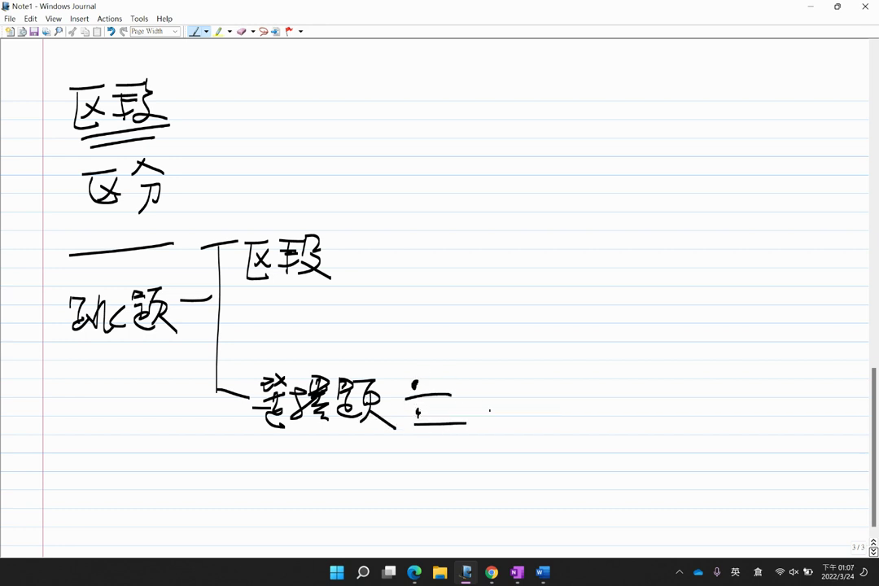
# - Switch to the Chrome window with the 0324練習 form and close the three 0324練習 form tabs
pyautogui.click(492, 572)
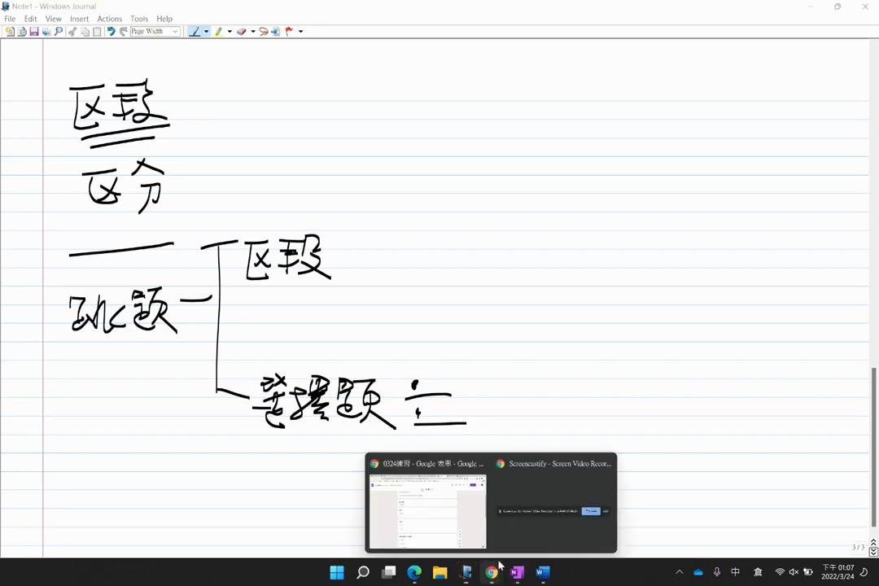
pyautogui.click(418, 511)
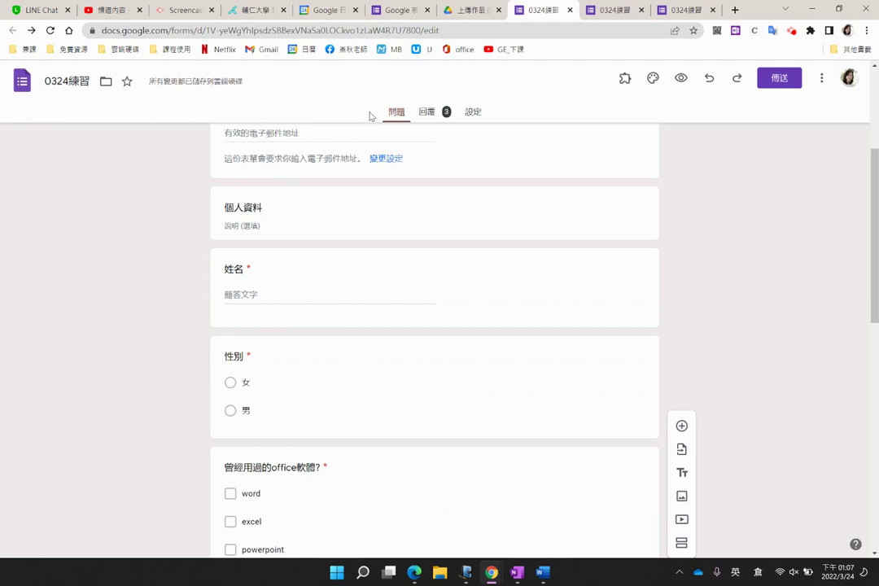
pyautogui.click(570, 10)
pyautogui.click(570, 10)
pyautogui.click(570, 10)
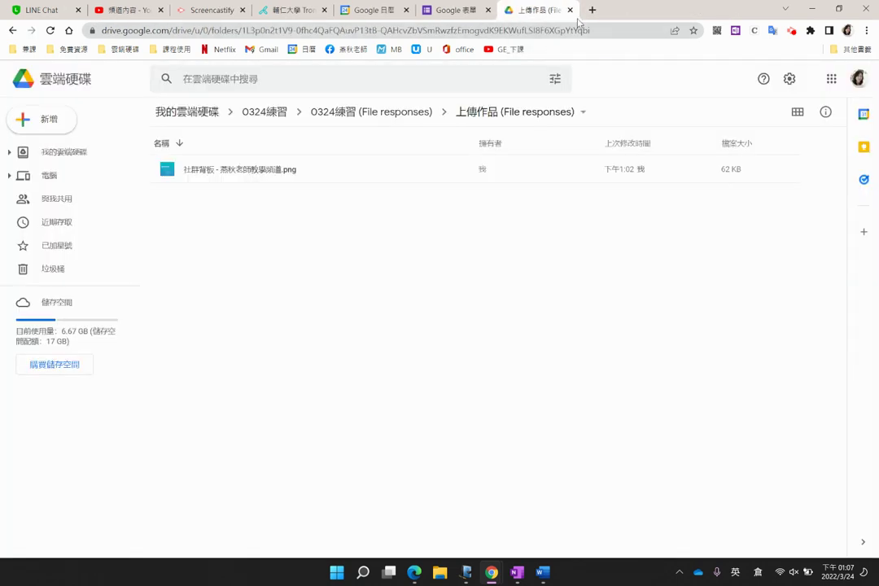
# - Go up to the 0324練習 folder in Google Drive and create a blank Google Form there
pyautogui.click(265, 114)
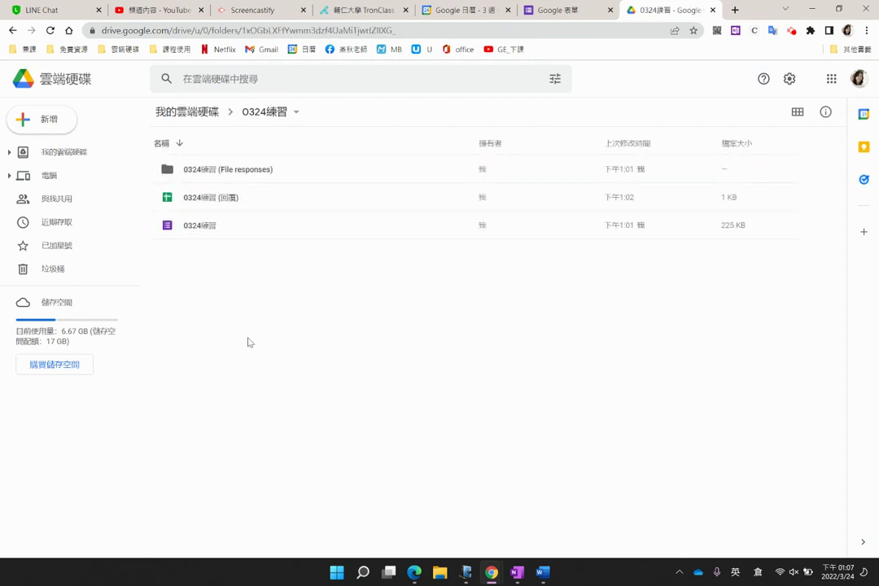
pyautogui.click(50, 117)
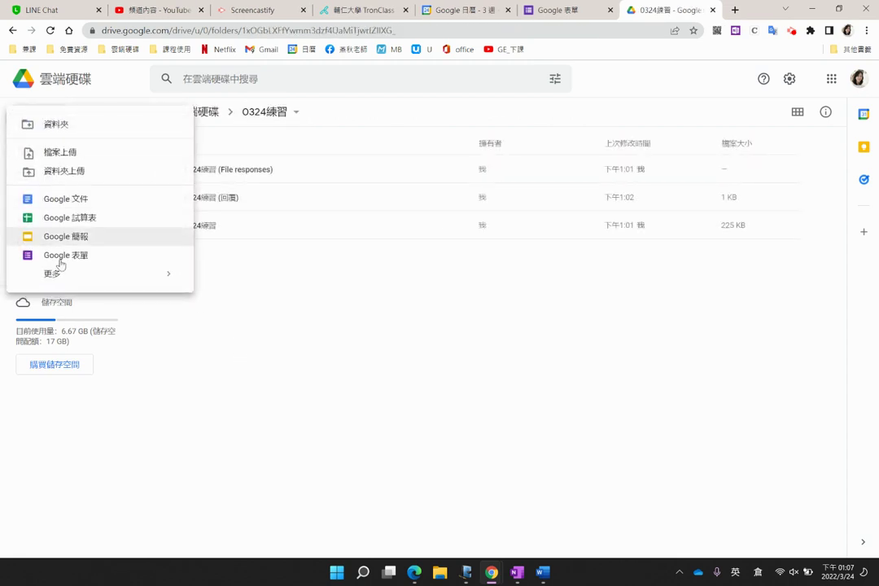
pyautogui.click(85, 257)
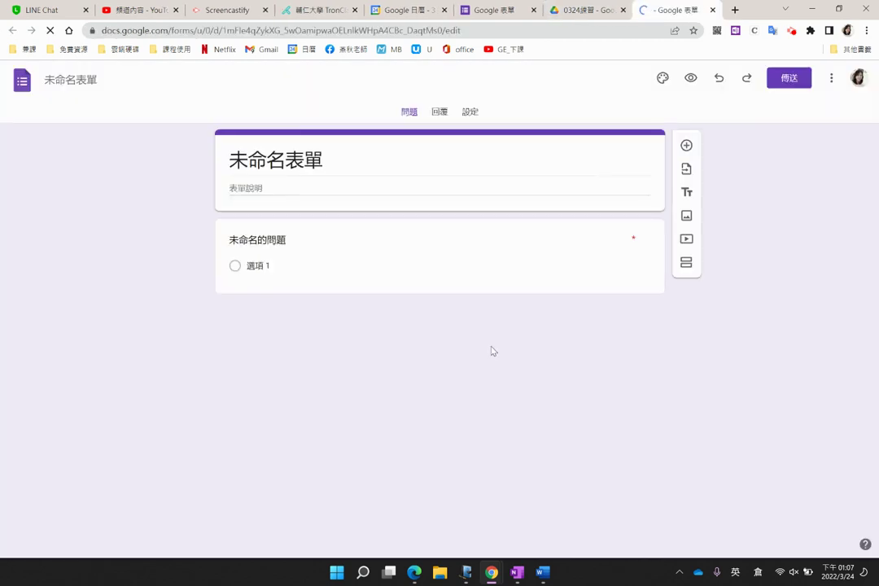
# - Switch to Windows Journal and sketch a box with 男 and 女 options and an arrow from 男 to a second box
pyautogui.moveTo(550, 568)
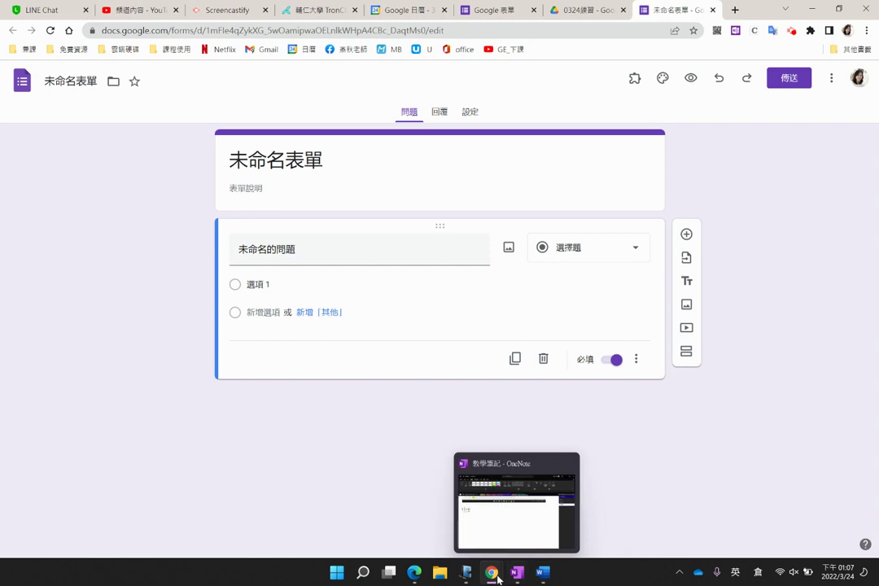
pyautogui.click(467, 571)
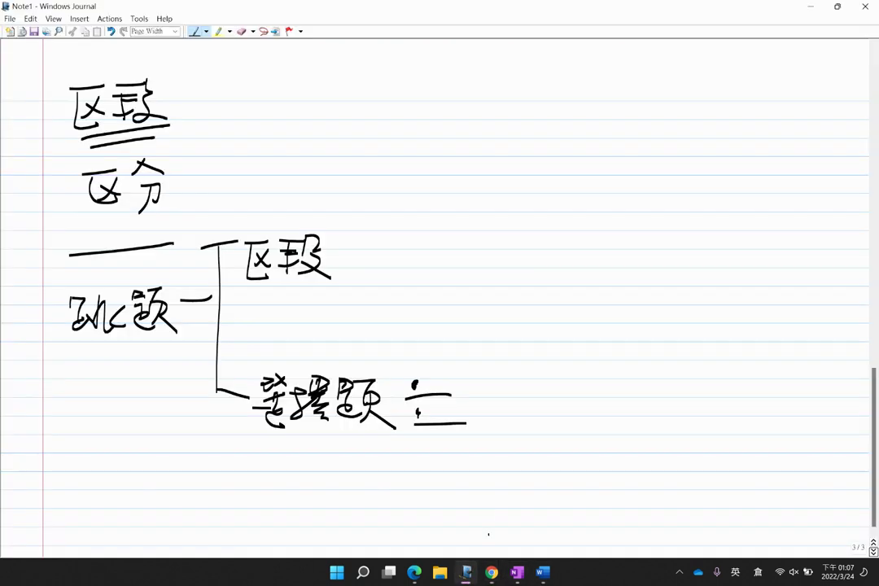
pyautogui.moveTo(515, 84)
pyautogui.mouseDown()
pyautogui.moveTo(514, 181)
pyautogui.moveTo(592, 189)
pyautogui.mouseUp()
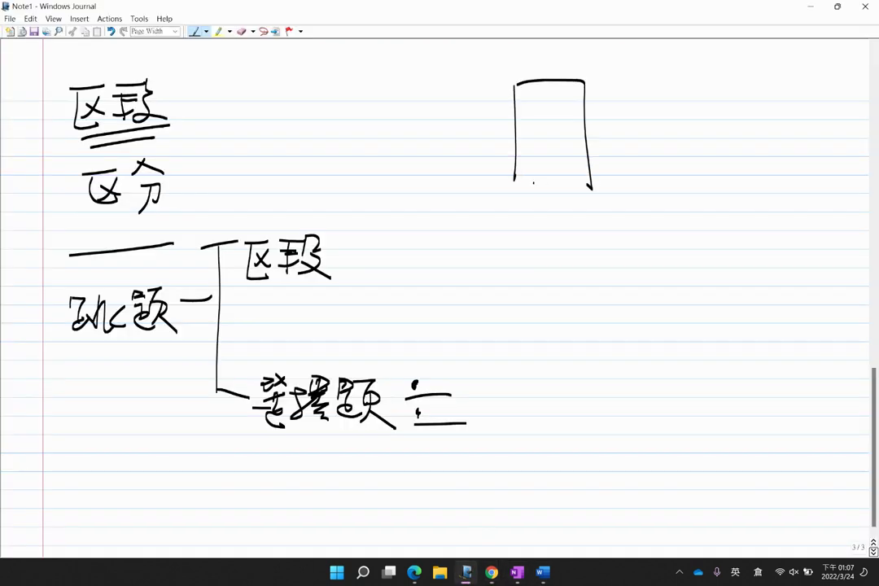
pyautogui.moveTo(531, 182); pyautogui.dragTo(569, 179)
pyautogui.moveTo(536, 130)
pyautogui.mouseDown()
pyautogui.moveTo(536, 139)
pyautogui.moveTo(557, 131)
pyautogui.moveTo(570, 161)
pyautogui.moveTo(621, 137)
pyautogui.moveTo(656, 191)
pyautogui.mouseUp()
pyautogui.moveTo(646, 183); pyautogui.dragTo(669, 185)
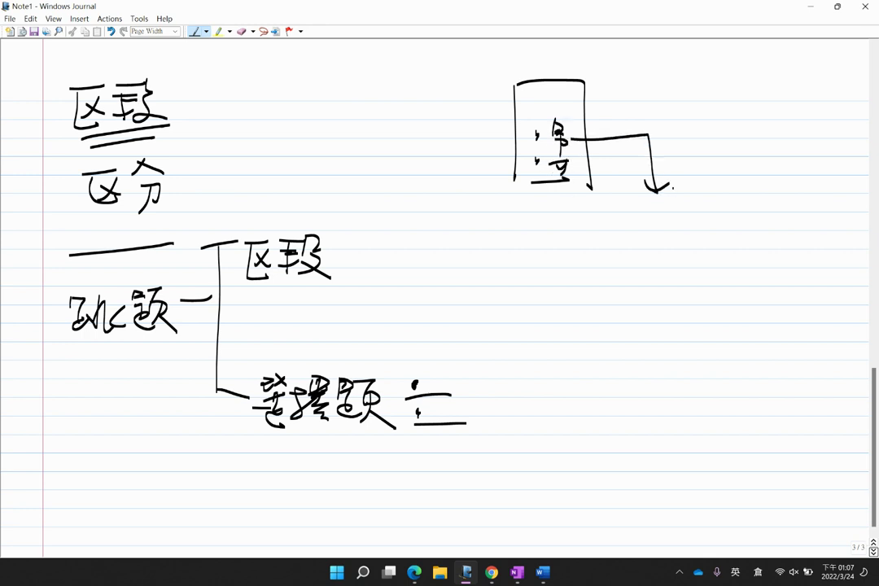
pyautogui.moveTo(687, 291)
pyautogui.mouseDown()
pyautogui.moveTo(717, 219)
pyautogui.moveTo(738, 308)
pyautogui.mouseUp()
pyautogui.moveTo(689, 306); pyautogui.dragTo(732, 312)
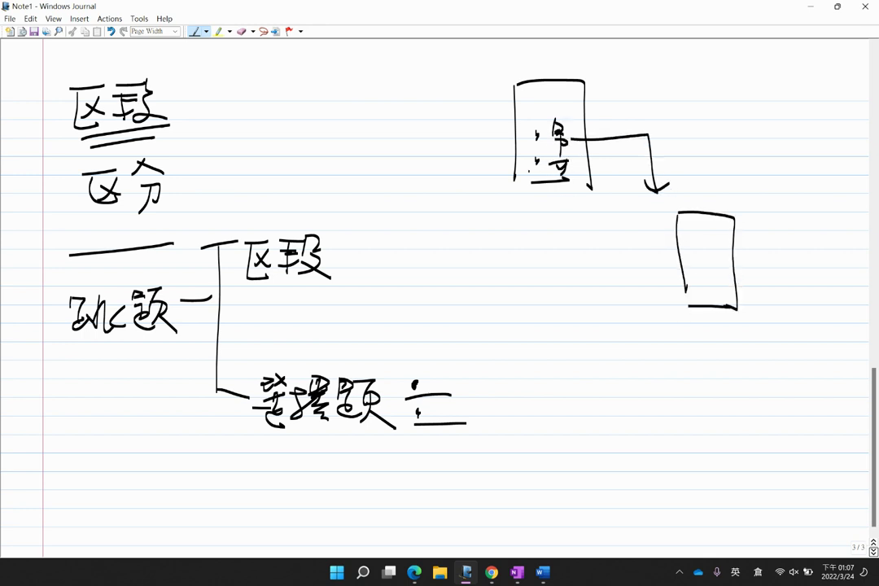
# - Draw an arrow from the 女 option to a third box and join both lower boxes to a shared downward arrow
pyautogui.moveTo(531, 168); pyautogui.dragTo(474, 276)
pyautogui.moveTo(467, 263)
pyautogui.mouseDown()
pyautogui.moveTo(493, 271)
pyautogui.moveTo(463, 351)
pyautogui.mouseUp()
pyautogui.moveTo(460, 290); pyautogui.dragTo(529, 354)
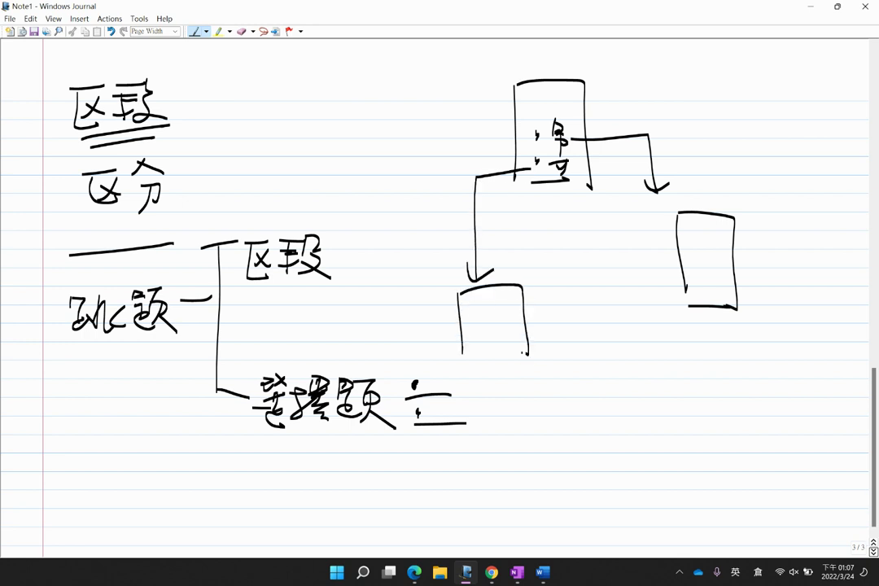
pyautogui.moveTo(454, 354)
pyautogui.mouseDown()
pyautogui.moveTo(519, 349)
pyautogui.moveTo(691, 393)
pyautogui.moveTo(699, 306)
pyautogui.mouseUp()
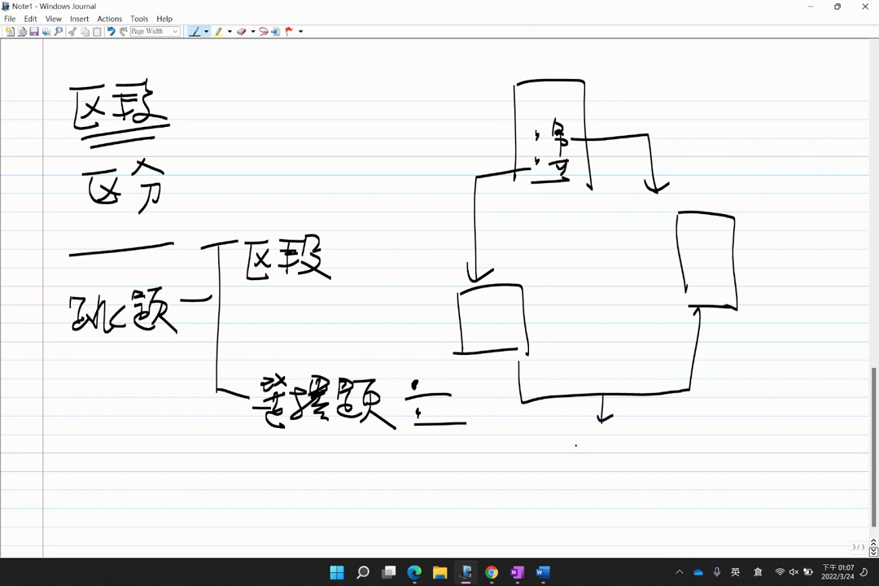
# - Draw a box under the shared arrow, label it 意見, and add an arrow below it leading to End
pyautogui.moveTo(575, 437); pyautogui.dragTo(570, 478)
pyautogui.moveTo(574, 434); pyautogui.dragTo(630, 474)
pyautogui.moveTo(569, 478); pyautogui.dragTo(630, 475)
pyautogui.moveTo(659, 438)
pyautogui.mouseDown()
pyautogui.moveTo(664, 467)
pyautogui.moveTo(694, 444)
pyautogui.moveTo(682, 456)
pyautogui.moveTo(719, 471)
pyautogui.mouseUp()
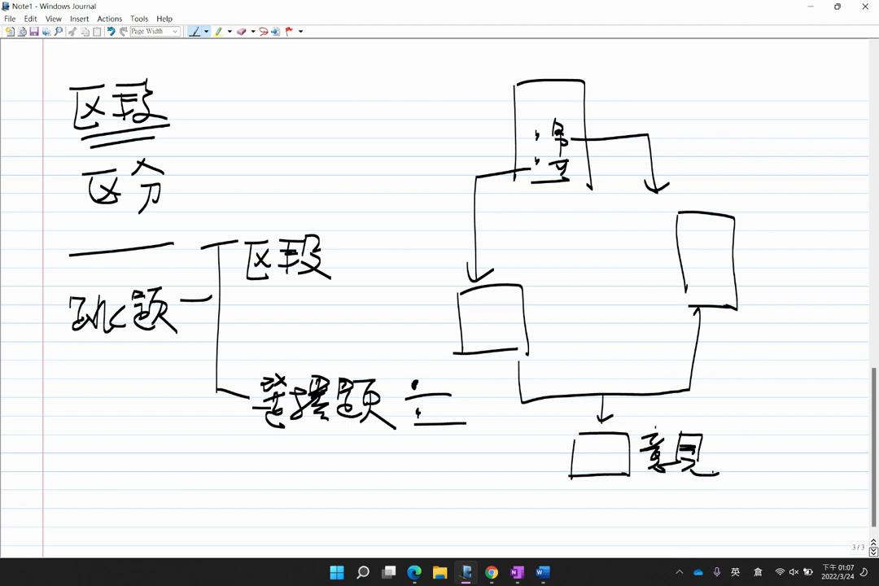
pyautogui.moveTo(613, 487)
pyautogui.mouseDown()
pyautogui.moveTo(622, 504)
pyautogui.moveTo(606, 544)
pyautogui.moveTo(646, 542)
pyautogui.mouseUp()
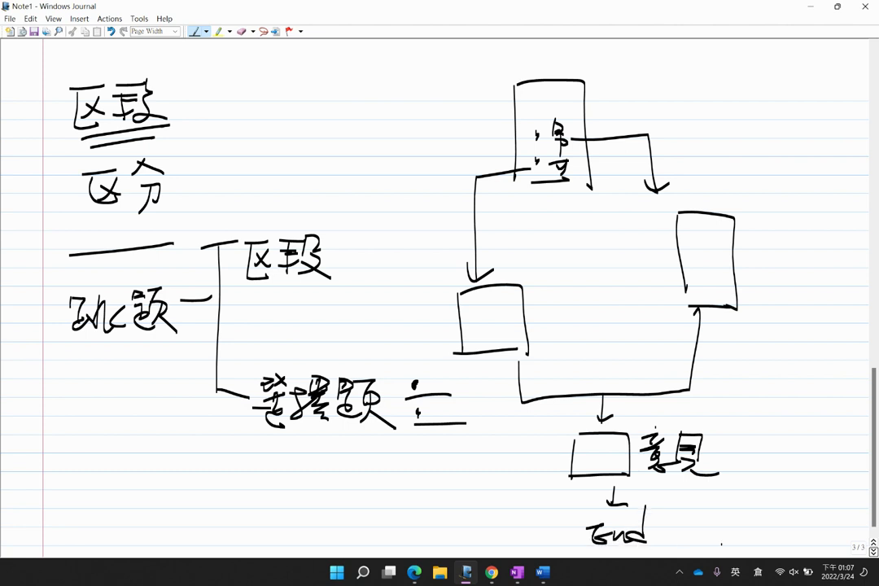
# - Mark the flowchart's first box with the yellow highlighter and number the other boxes 2, 3 and 4
pyautogui.click(218, 31)
pyautogui.moveTo(528, 100); pyautogui.dragTo(578, 140)
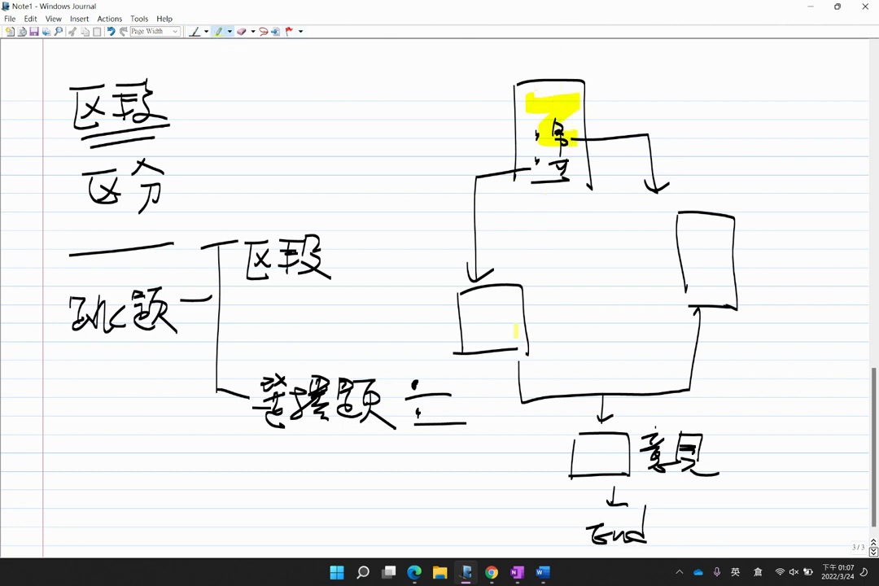
pyautogui.moveTo(463, 304); pyautogui.dragTo(507, 345)
pyautogui.moveTo(686, 234); pyautogui.dragTo(705, 302)
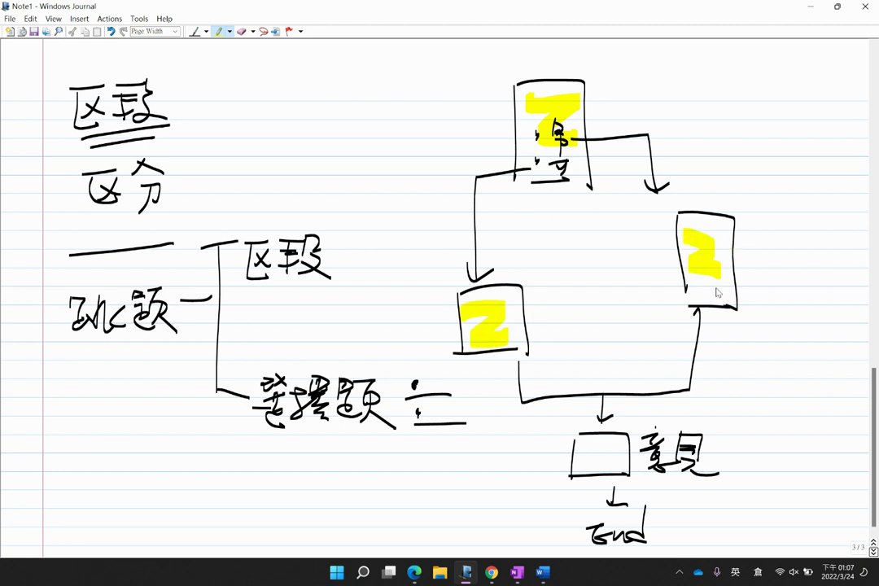
pyautogui.moveTo(607, 448); pyautogui.dragTo(599, 521)
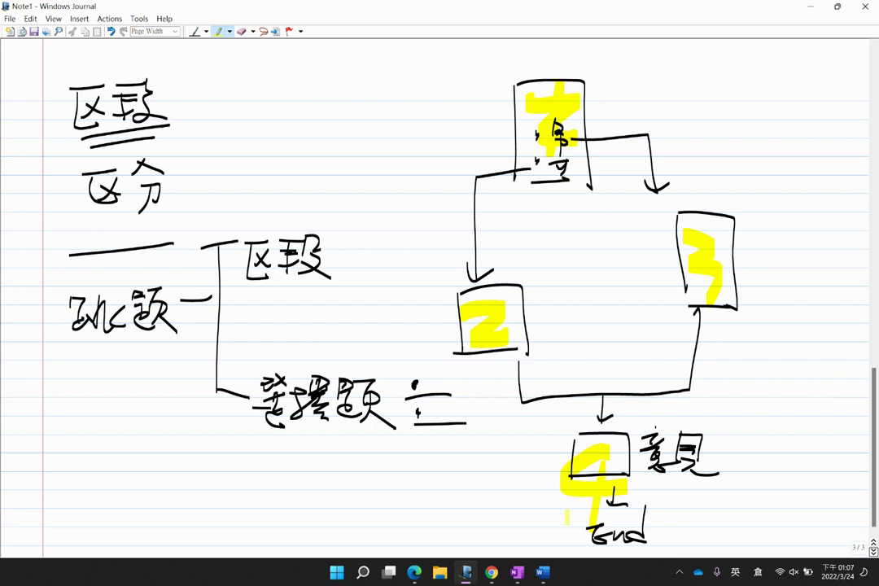
# - Switch to the untitled form in Chrome, retitle it 區段練習 and apply the same name to the form file
pyautogui.moveTo(492, 572)
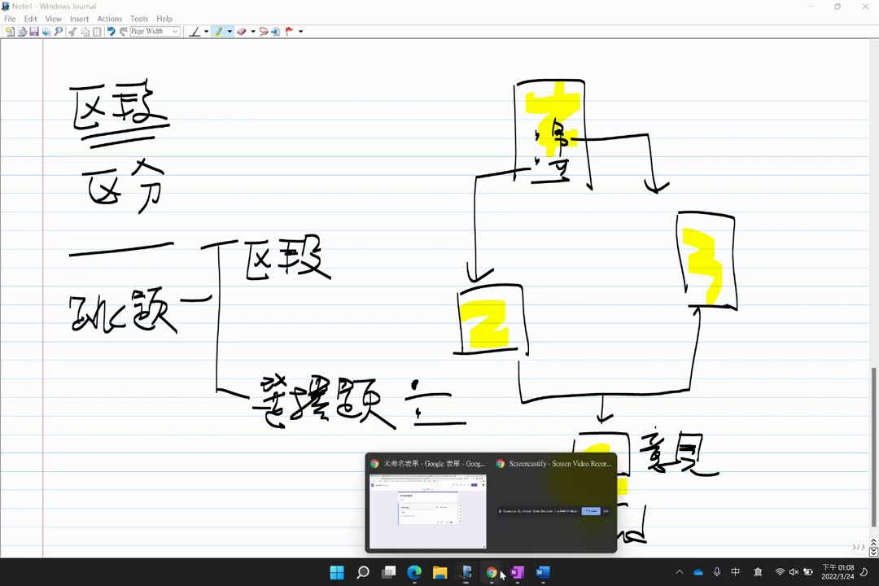
pyautogui.click(433, 513)
pyautogui.click(284, 156)
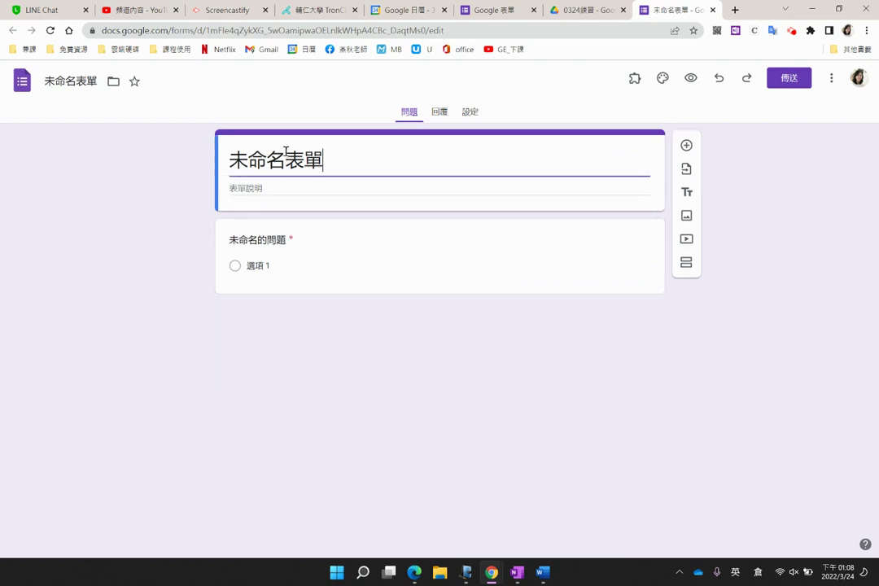
pyautogui.press('BackSpace')
pyautogui.press('BackSpace')
pyautogui.press('BackSpace')
pyautogui.press('BackSpace')
pyautogui.press('BackSpace')
pyautogui.write('區竹十')
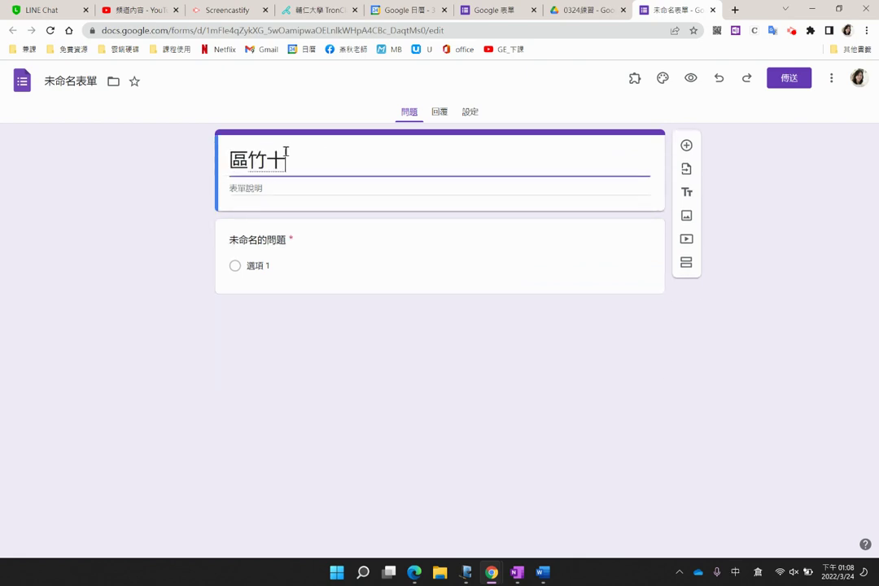
pyautogui.press('space')
pyautogui.write('女火田火')
pyautogui.press('BackSpace')
pyautogui.press('BackSpace')
pyautogui.press('BackSpace')
pyautogui.write('練')
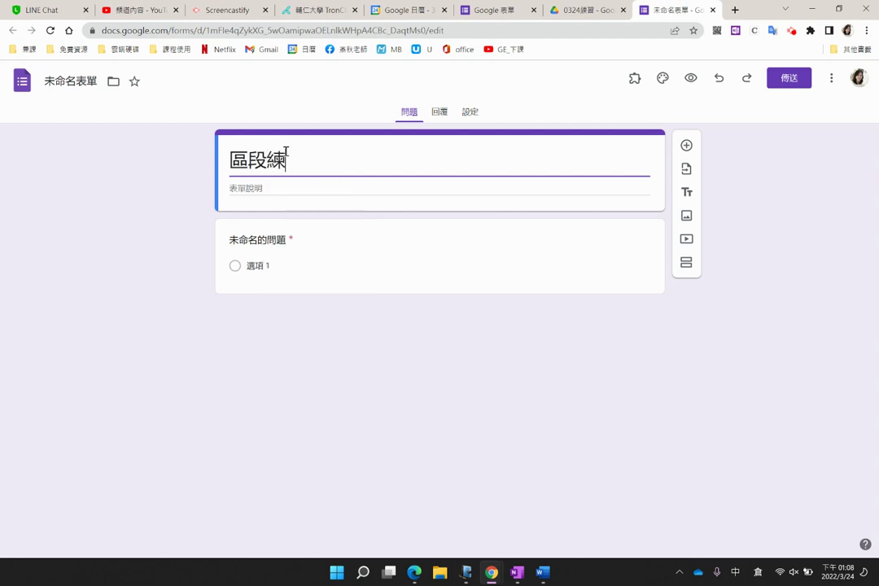
pyautogui.write('尸一竹日')
pyautogui.press('space')
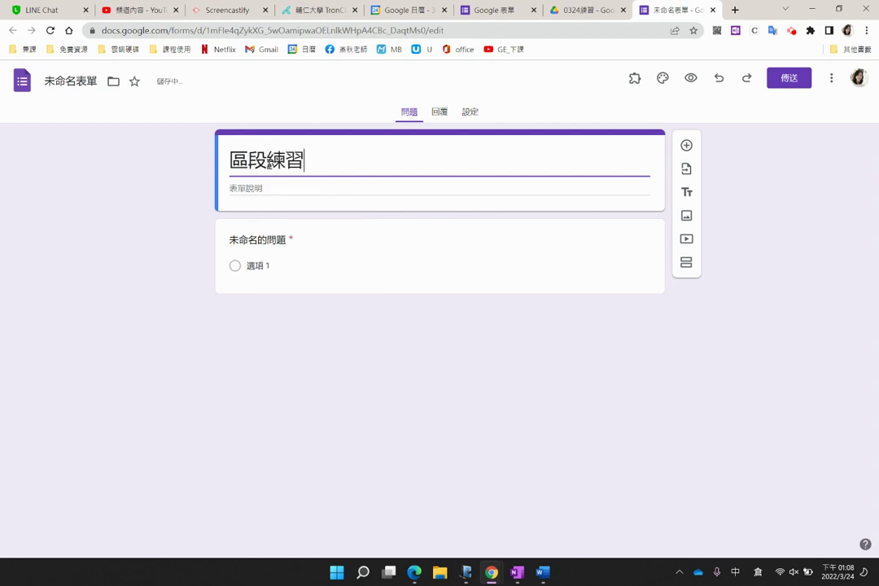
pyautogui.click(88, 83)
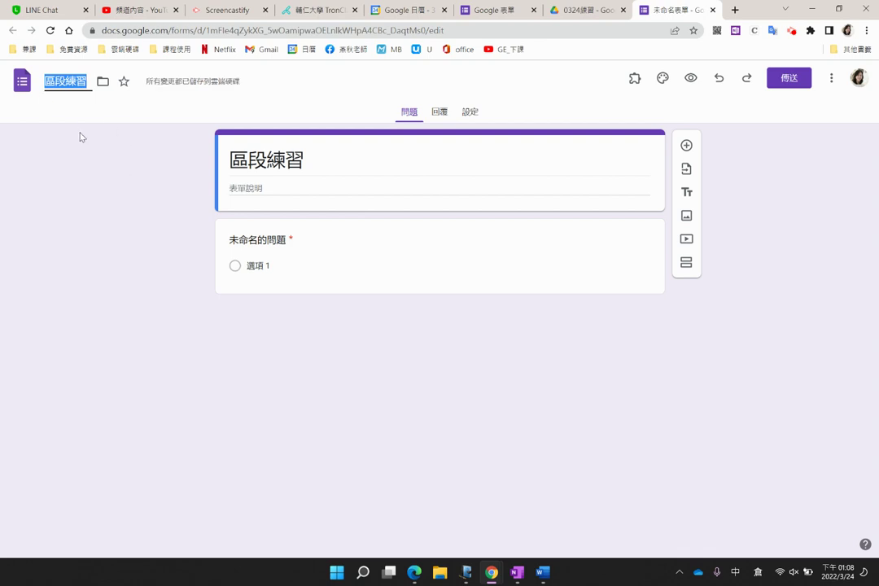
# - Title the first multiple-choice question 性別 and give it the options 男 and 女
pyautogui.click(285, 279)
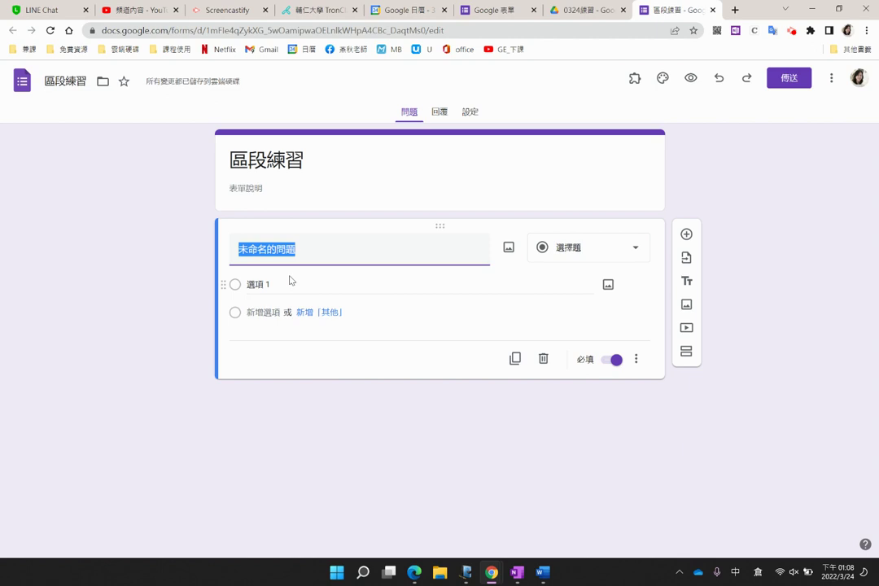
pyautogui.write('性口尸中弓')
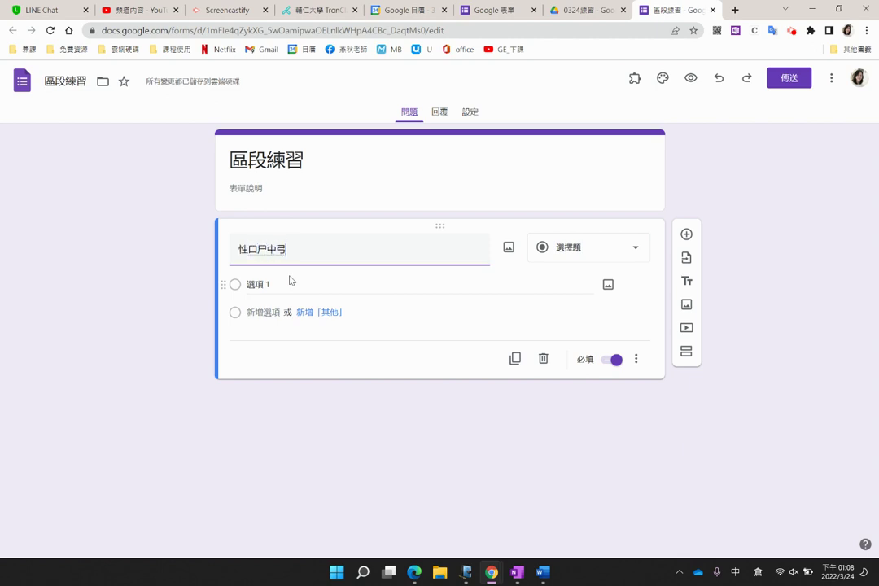
pyautogui.press('space')
pyautogui.press('1')
pyautogui.click(254, 285)
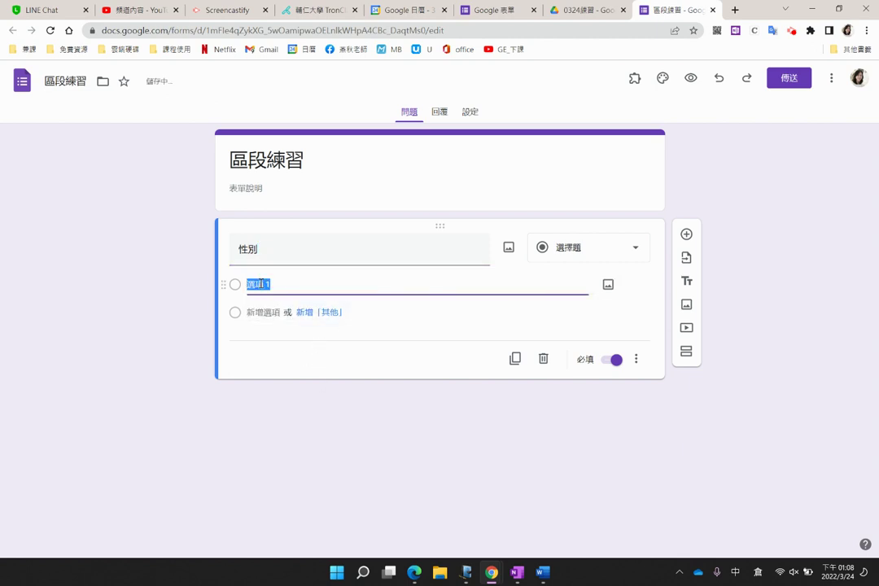
pyautogui.write('田大尸')
pyautogui.press('space')
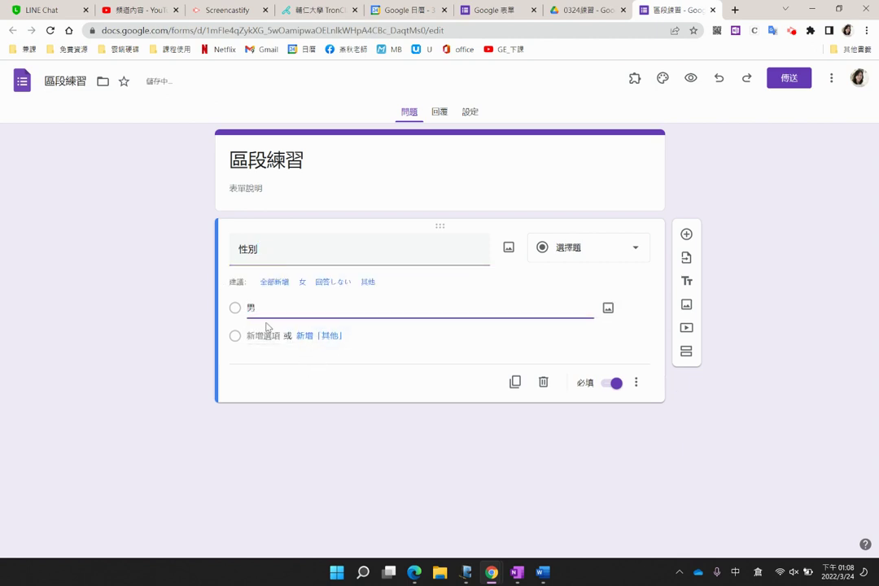
pyautogui.press('Return')
pyautogui.click(317, 450)
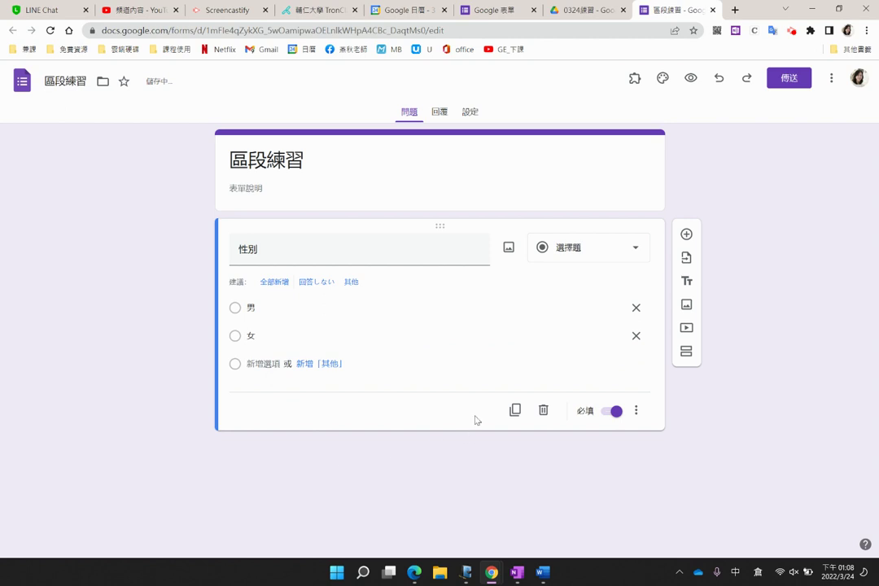
# - Add a question titled 男生的題目 below 性別 and make it a 段落 (paragraph) question
pyautogui.click(687, 234)
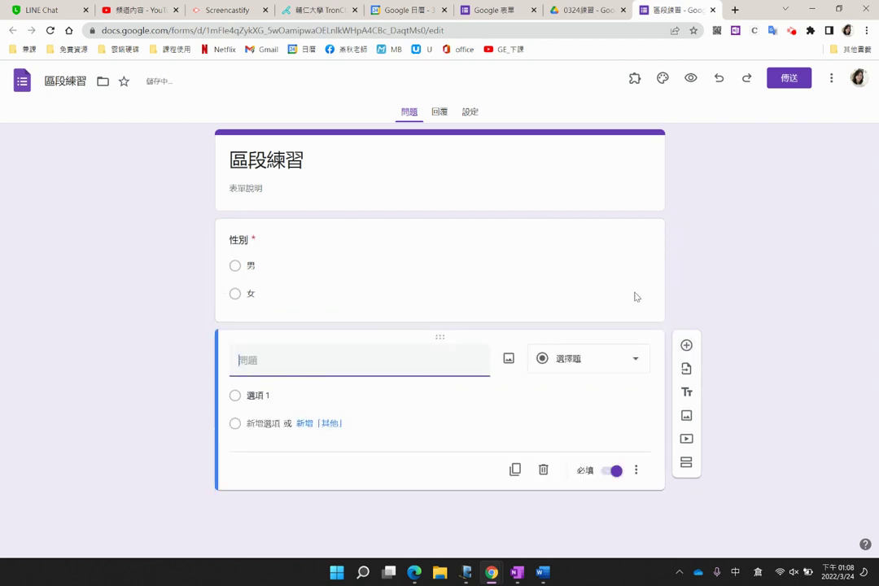
pyautogui.write('田大尸')
pyautogui.press('space')
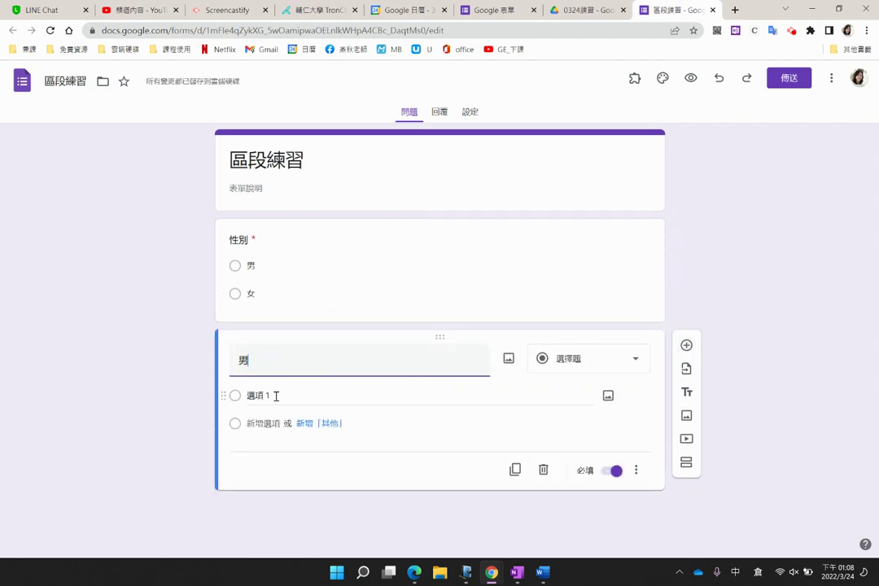
pyautogui.write('生的題目')
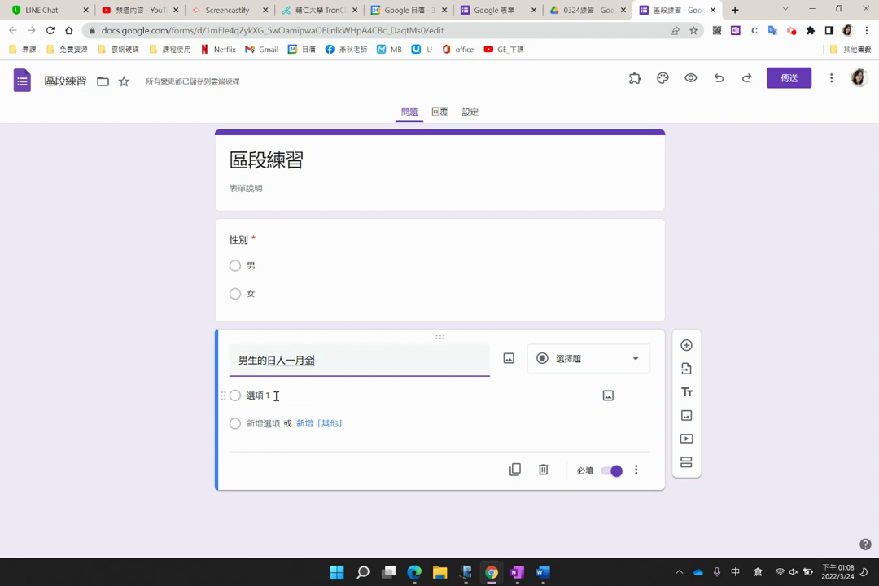
pyautogui.click(632, 363)
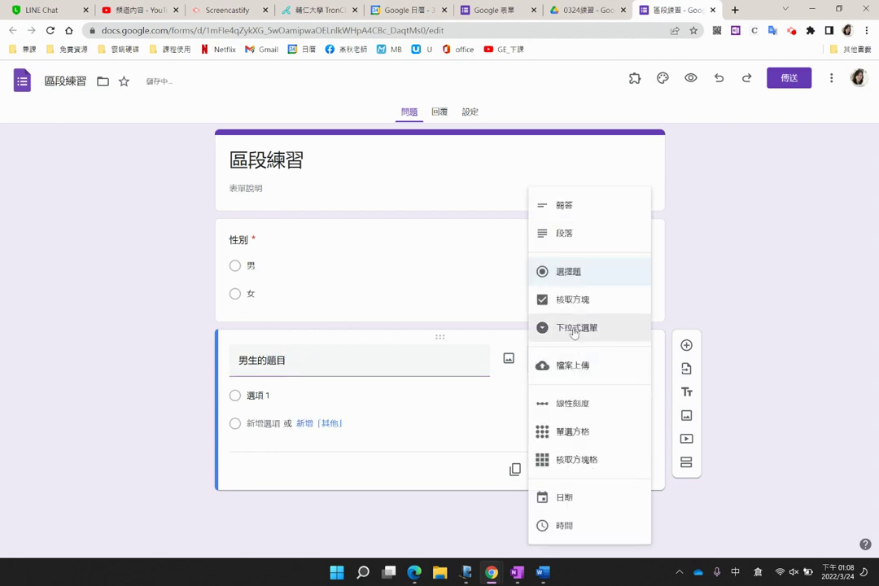
pyautogui.click(565, 237)
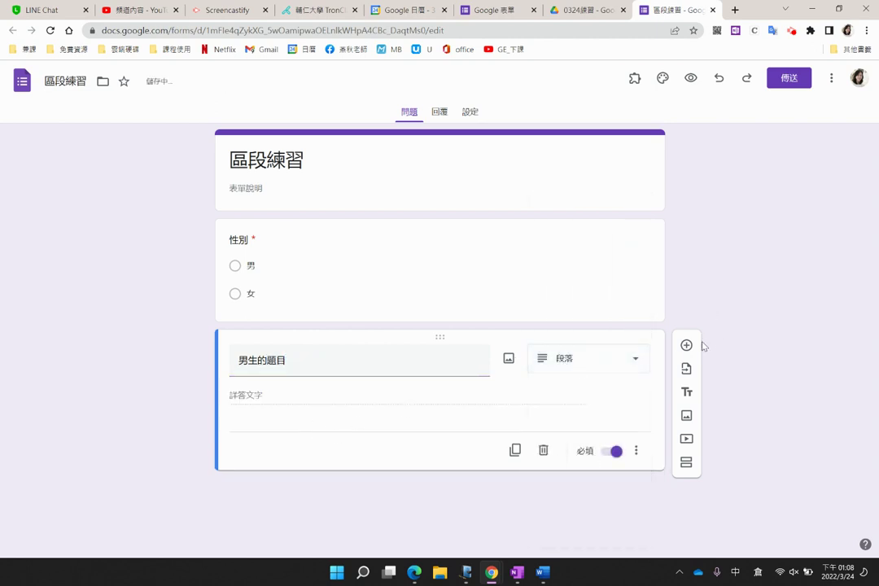
# - Duplicate the 男生的題目 question, retitle the copy 女生的題目 and set its type to 段落
pyautogui.click(515, 450)
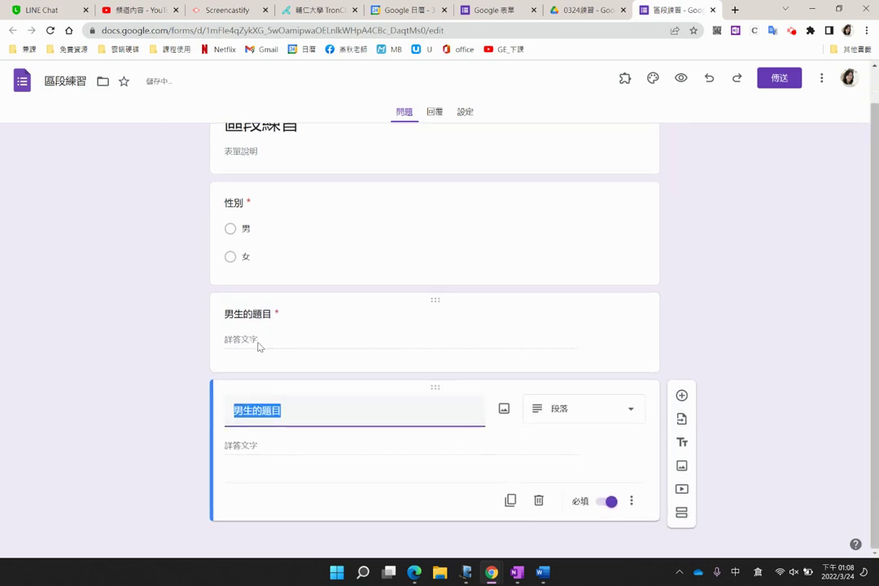
pyautogui.write('女')
pyautogui.write('生的題目')
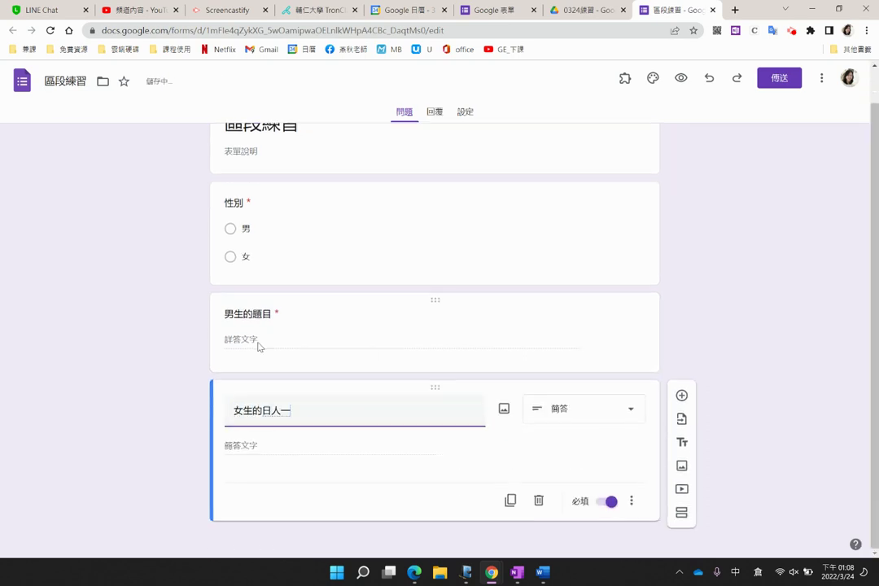
pyautogui.click(582, 409)
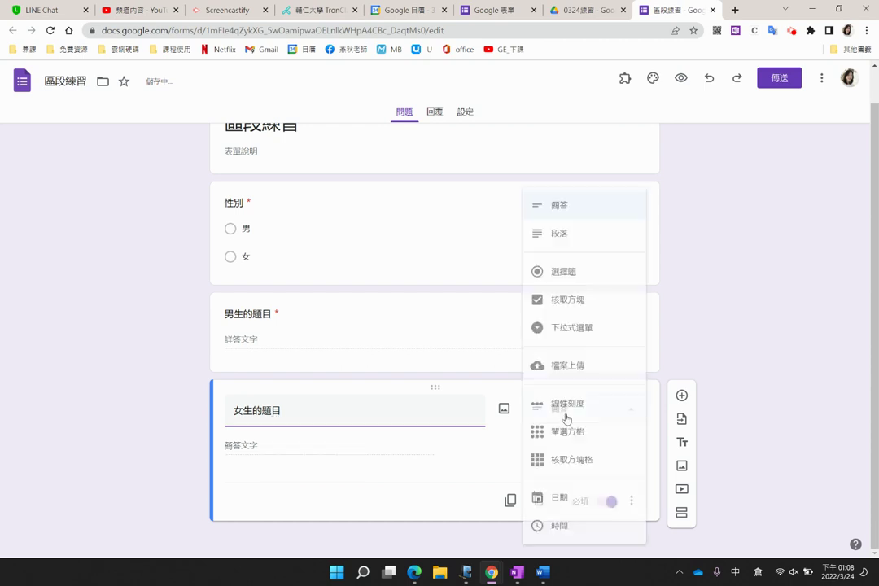
pyautogui.click(557, 237)
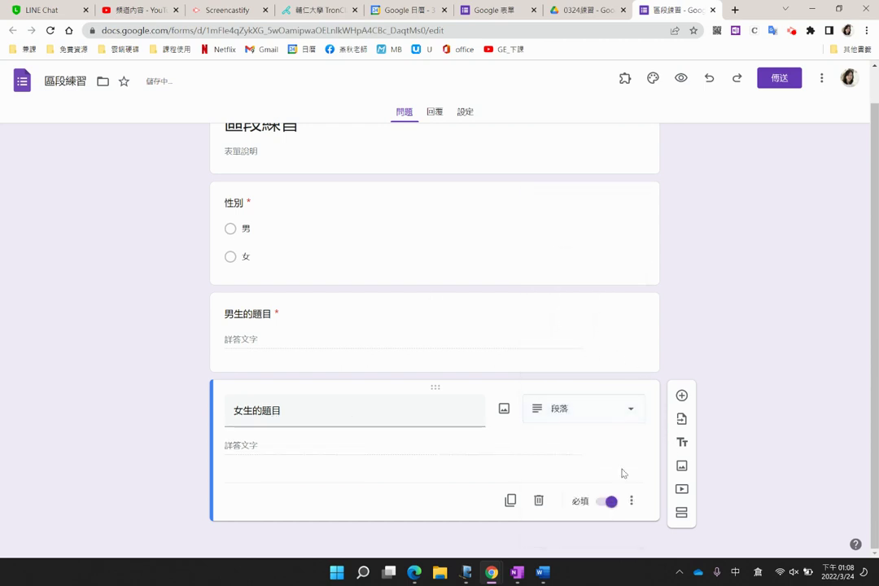
# - Duplicate the 女生的題目 question and retitle the copy 意見, keeping it a 段落 question
pyautogui.click(511, 501)
pyautogui.write('意見')
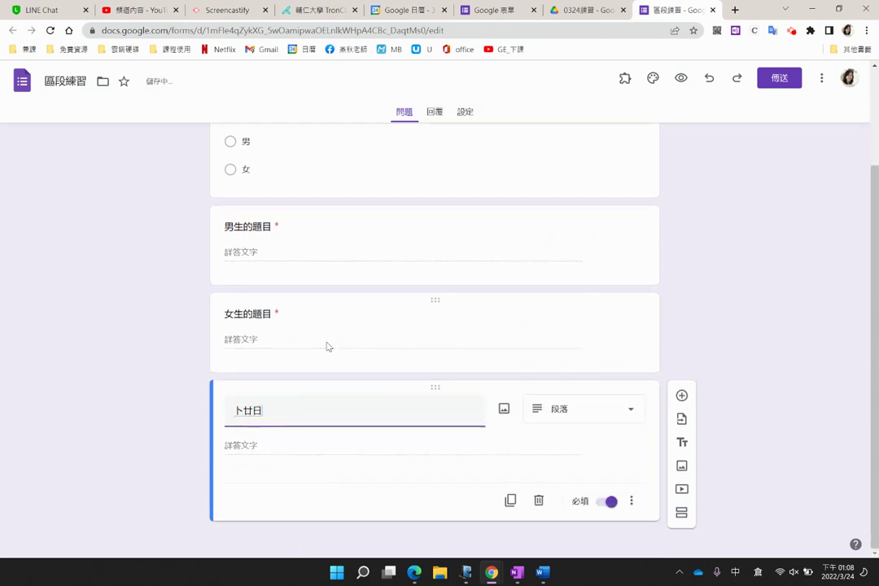
pyautogui.click(591, 417)
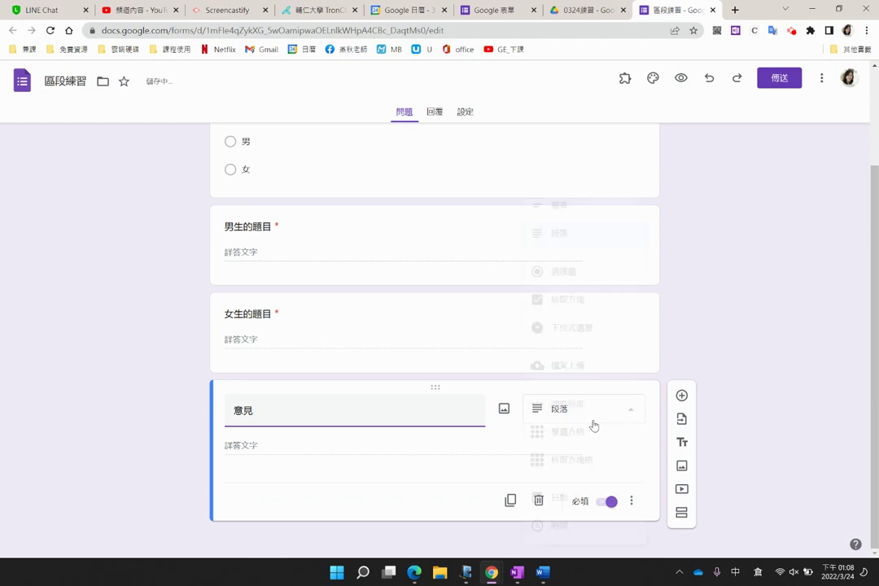
pyautogui.click(836, 364)
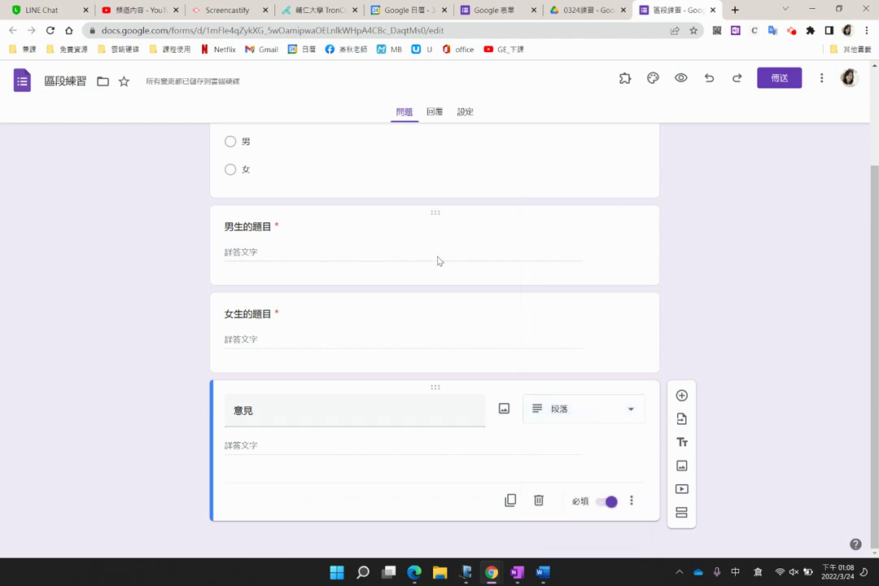
# - Draw red arrows over the form from 男 and 女 to their own questions and from both questions on to 意見
pyautogui.scroll(2, 437, 259)
pyautogui.scroll(-1, 448, 336)
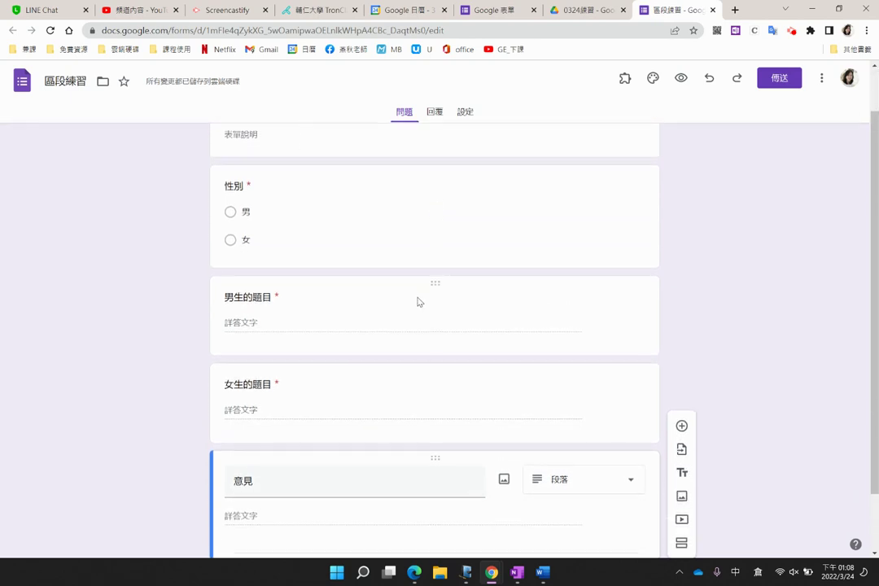
pyautogui.moveTo(235, 211)
pyautogui.mouseDown()
pyautogui.moveTo(186, 231)
pyautogui.moveTo(198, 315)
pyautogui.mouseUp()
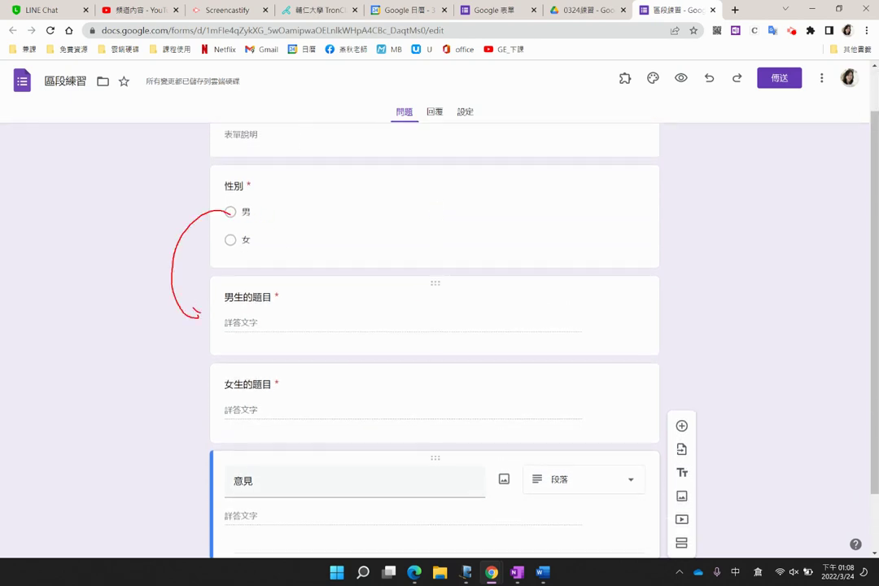
pyautogui.moveTo(252, 238)
pyautogui.mouseDown()
pyautogui.moveTo(359, 320)
pyautogui.moveTo(315, 392)
pyautogui.moveTo(322, 419)
pyautogui.mouseUp()
pyautogui.moveTo(222, 355)
pyautogui.mouseDown()
pyautogui.moveTo(275, 354)
pyautogui.moveTo(192, 386)
pyautogui.moveTo(176, 468)
pyautogui.moveTo(213, 489)
pyautogui.mouseUp()
pyautogui.moveTo(223, 438); pyautogui.dragTo(258, 437)
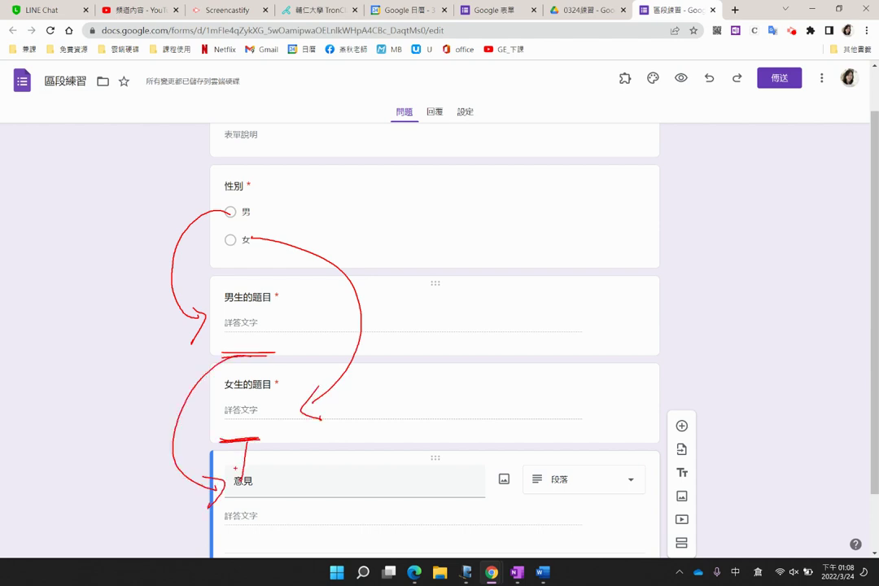
# - Write an arrow leading to End beside the 意見 question, and clear all the ink from the form
pyautogui.moveTo(355, 462); pyautogui.dragTo(290, 563)
pyautogui.moveTo(328, 521); pyautogui.dragTo(358, 522)
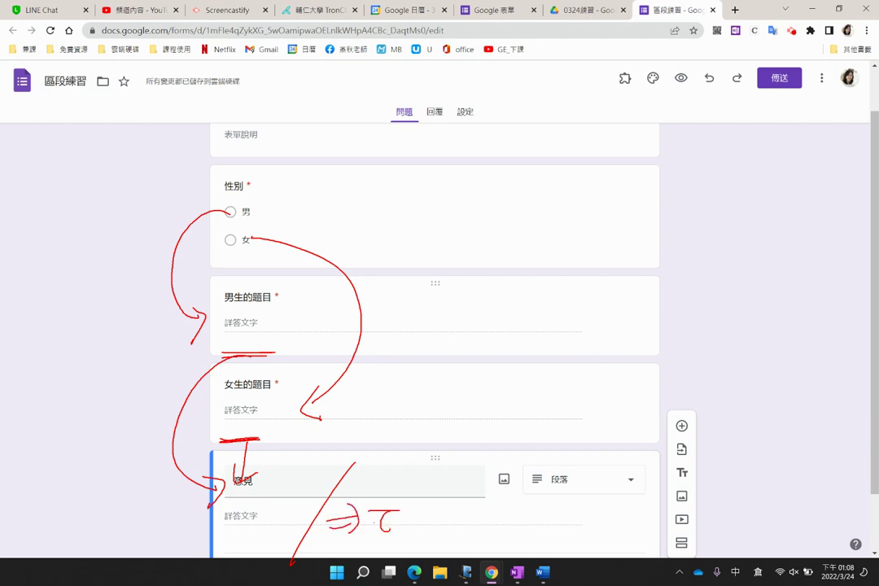
pyautogui.moveTo(435, 509); pyautogui.dragTo(445, 531)
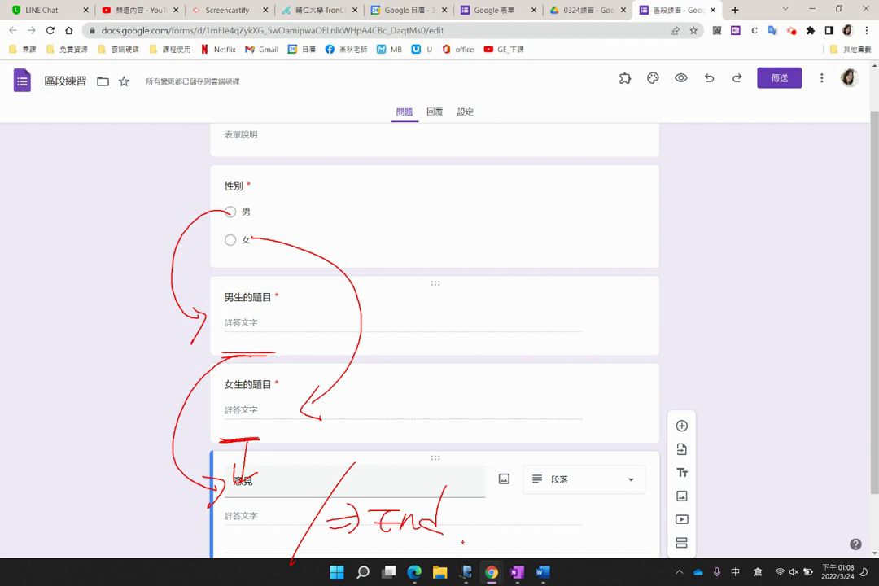
pyautogui.hotkey('alt', 'z')
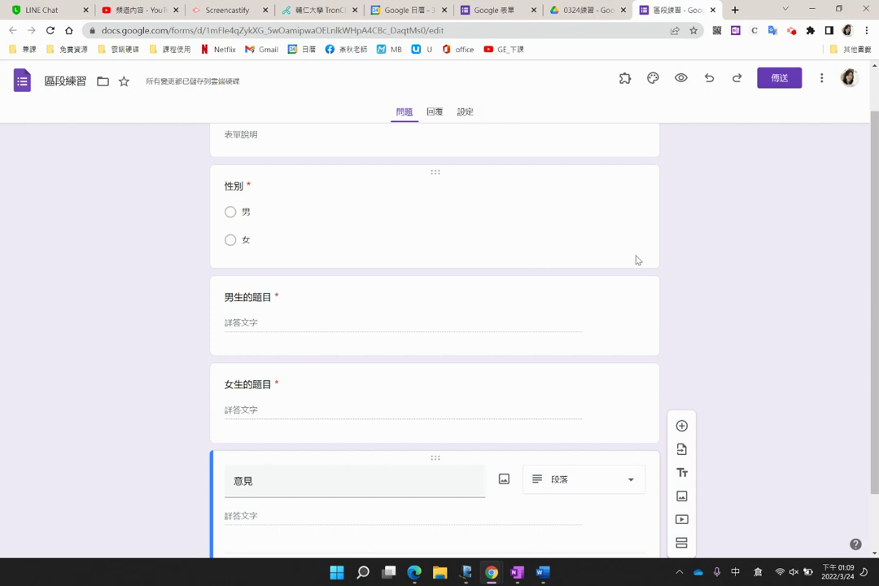
# - Add a new section after the 意見 question and title it 男生
pyautogui.scroll(-1, 638, 260)
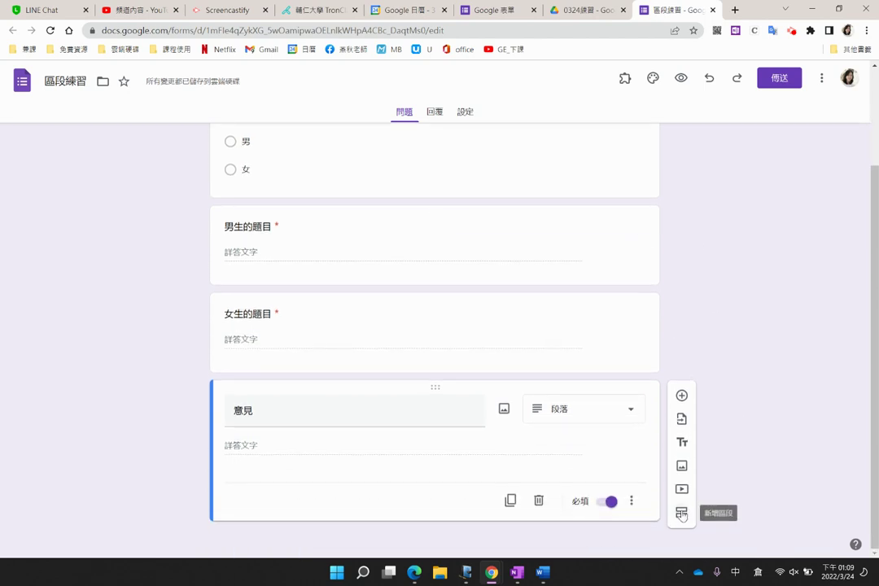
pyautogui.click(683, 515)
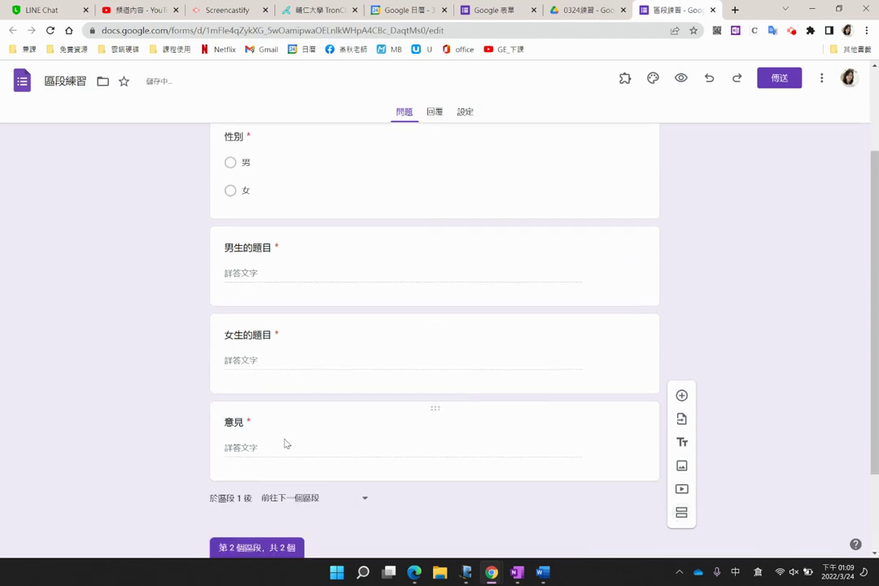
pyautogui.scroll(3, 285, 442)
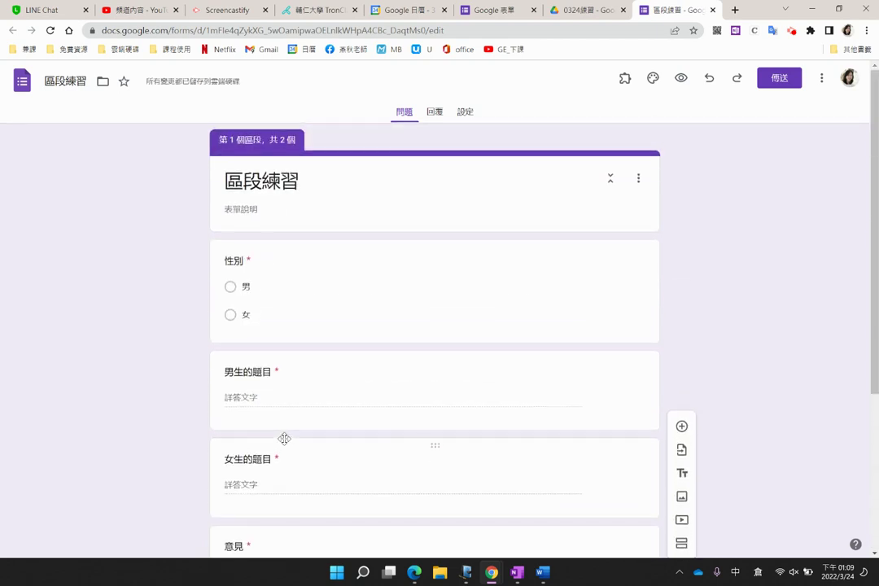
pyautogui.scroll(-3, 284, 439)
pyautogui.click(303, 467)
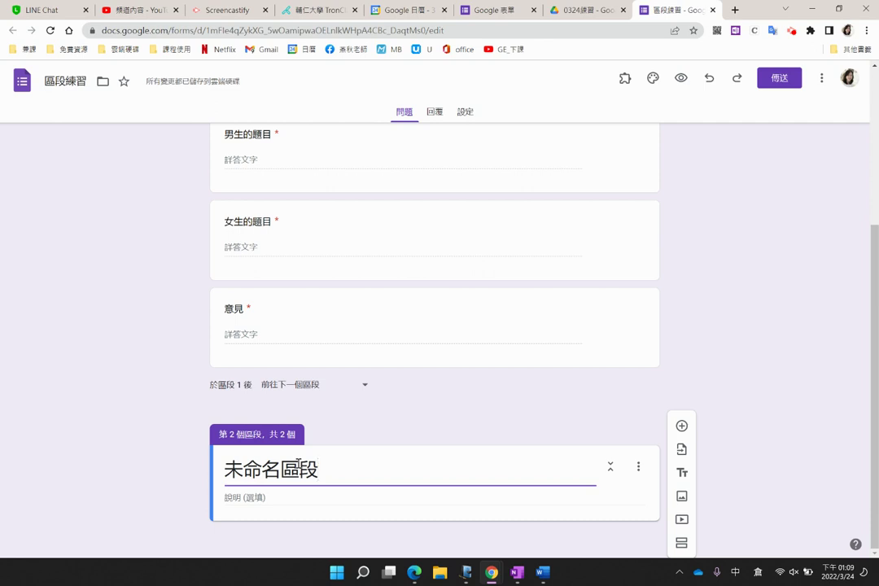
pyautogui.press('BackSpace')
pyautogui.press('BackSpace')
pyautogui.press('BackSpace')
pyautogui.press('BackSpace')
pyautogui.press('BackSpace')
pyautogui.write('男生')
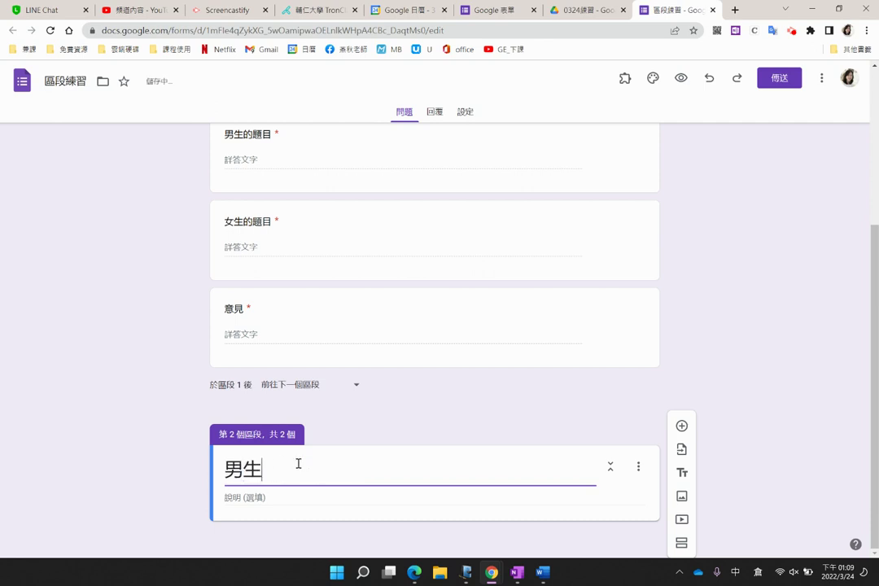
# - Add two more sections after 男生, titled 女生 and 意見
pyautogui.click(681, 543)
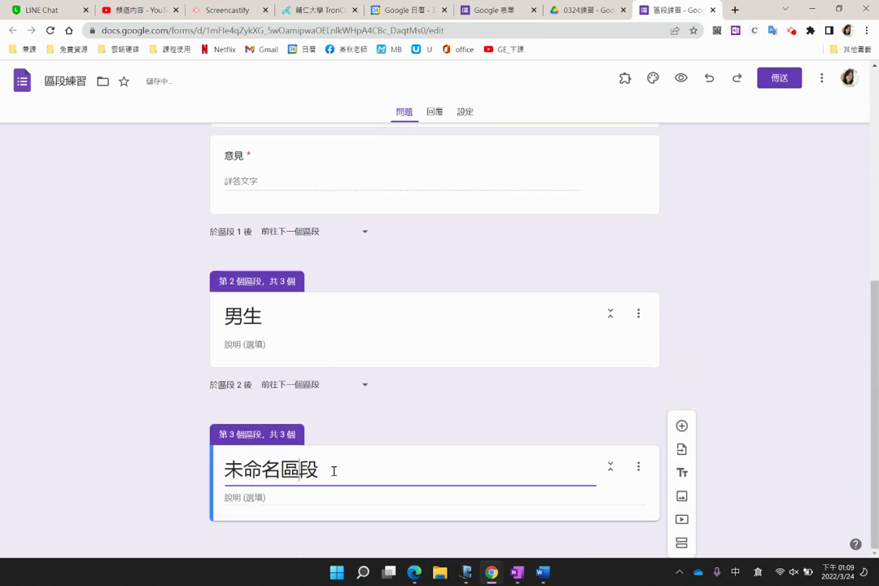
pyautogui.moveTo(334, 471); pyautogui.dragTo(118, 474)
pyautogui.write('女生')
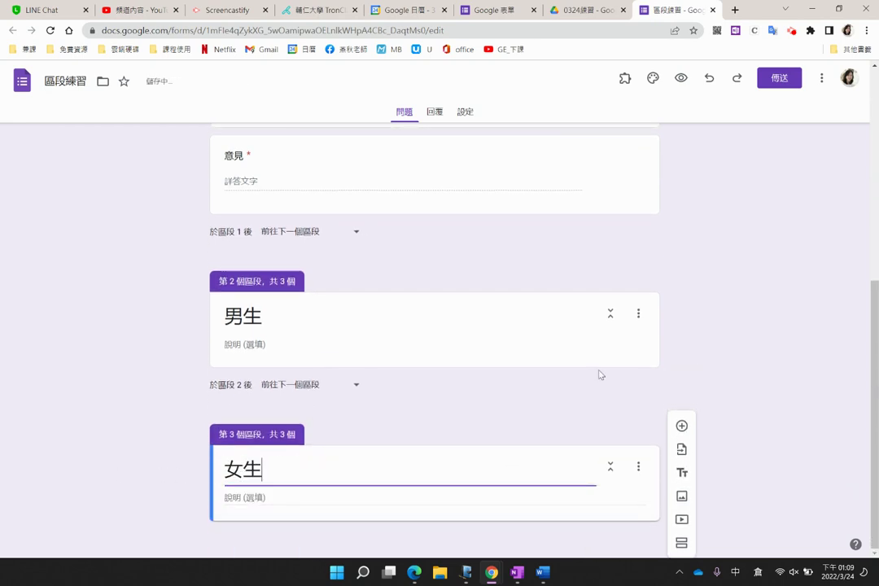
pyautogui.click(681, 544)
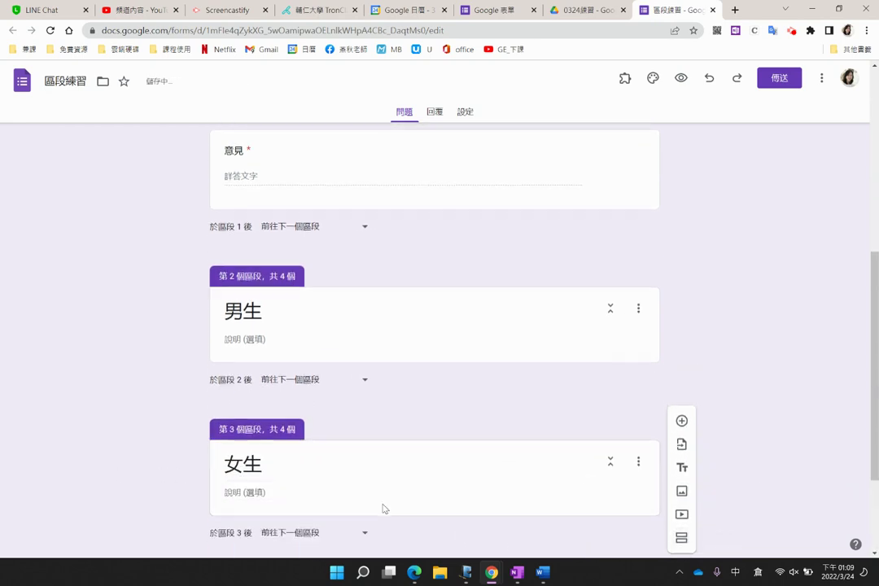
pyautogui.moveTo(325, 471); pyautogui.dragTo(198, 488)
pyautogui.write('意見')
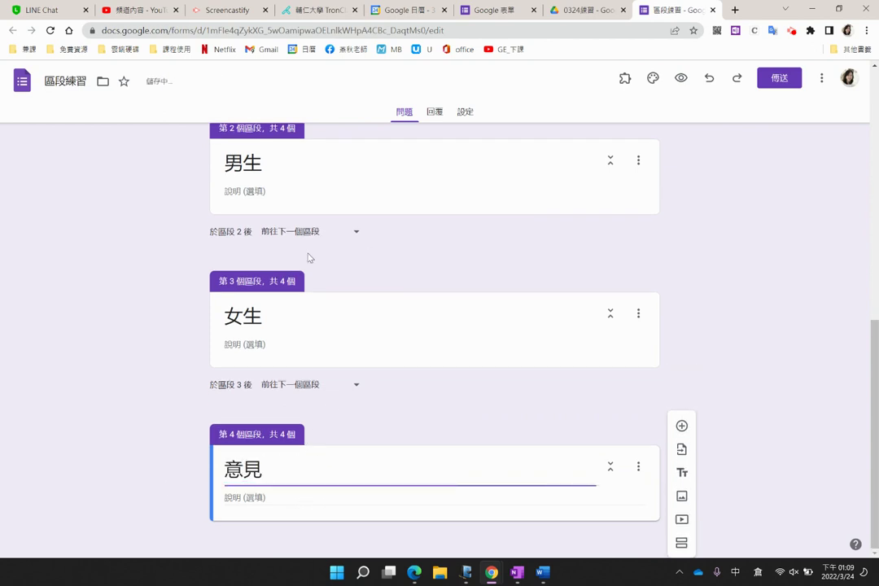
# - Move the 意見, 女生的題目 and 男生的題目 questions out of section 1 into the 意見, 女生 and 男生 sections respectively
pyautogui.scroll(3, 308, 259)
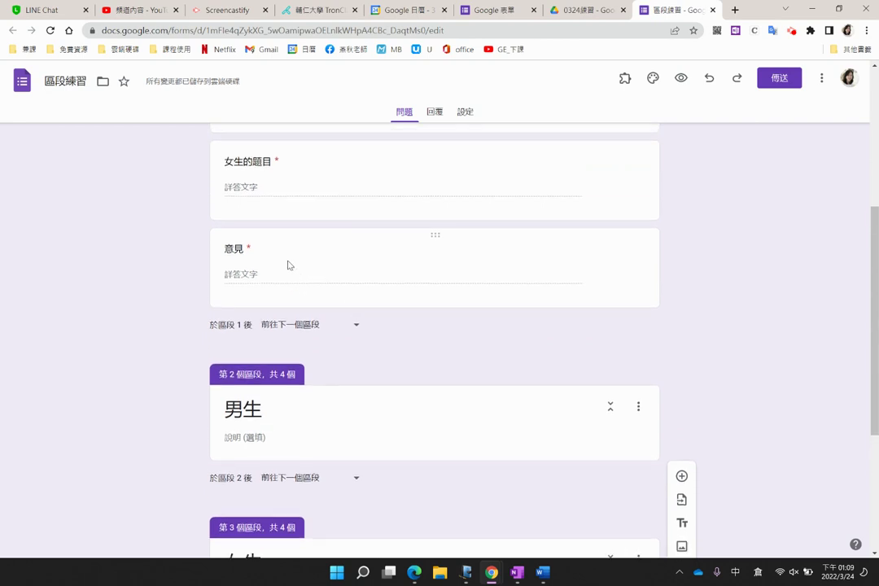
pyautogui.moveTo(416, 229); pyautogui.dragTo(402, 415)
pyautogui.scroll(2, 436, 341)
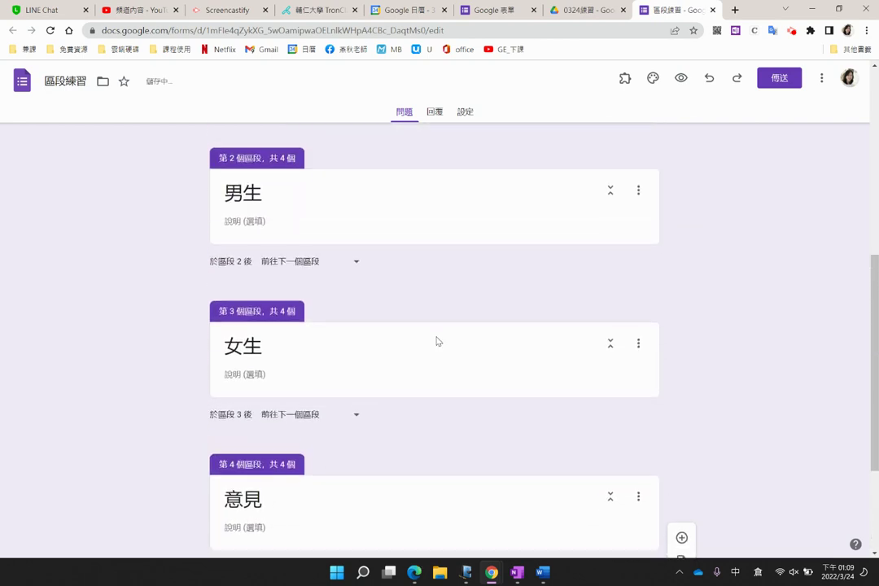
pyautogui.scroll(2, 436, 341)
pyautogui.moveTo(440, 185); pyautogui.dragTo(465, 300)
pyautogui.scroll(3, 450, 251)
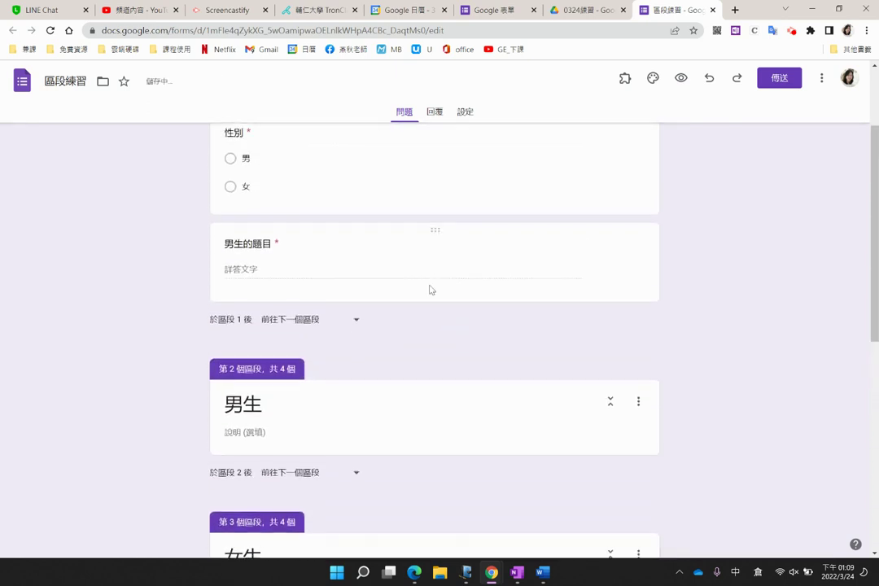
pyautogui.moveTo(430, 234); pyautogui.dragTo(440, 405)
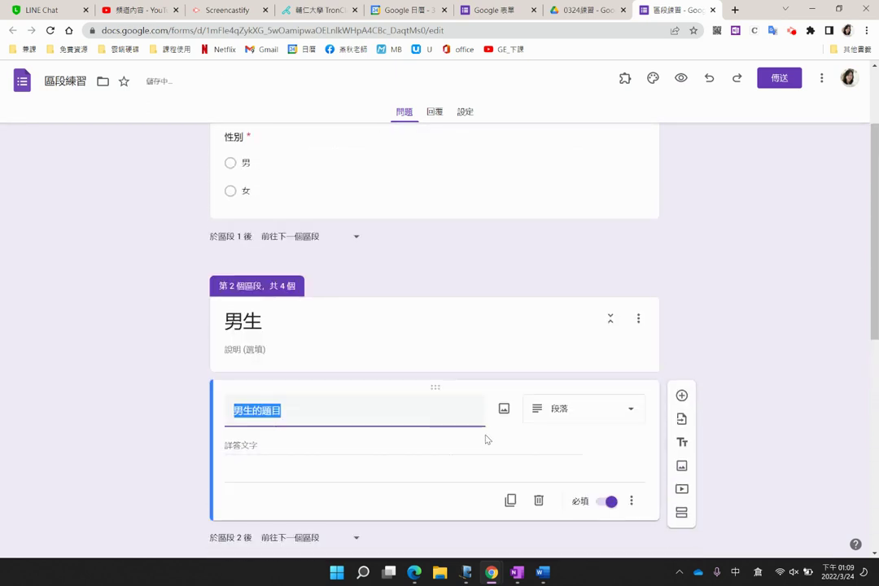
# - Turn on 根據答案前往相關區段 for the 性別 question in section 1
pyautogui.scroll(3, 457, 334)
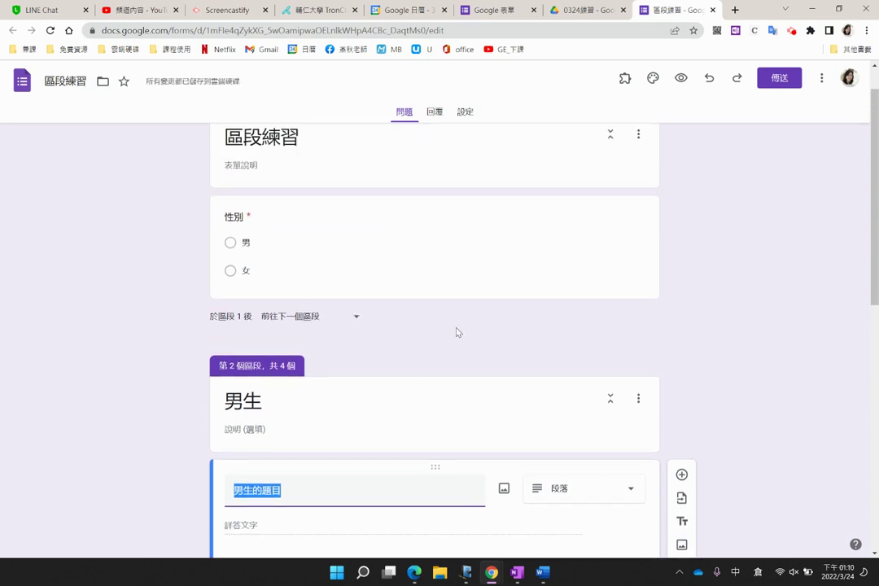
pyautogui.scroll(-3, 458, 334)
pyautogui.scroll(-5, 458, 331)
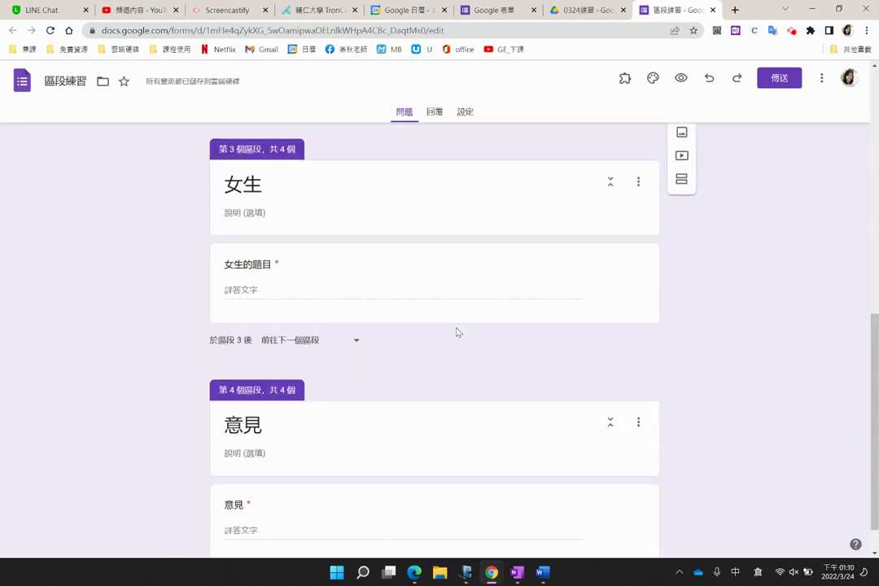
pyautogui.scroll(4, 458, 331)
pyautogui.scroll(-1, 471, 294)
pyautogui.scroll(3, 471, 293)
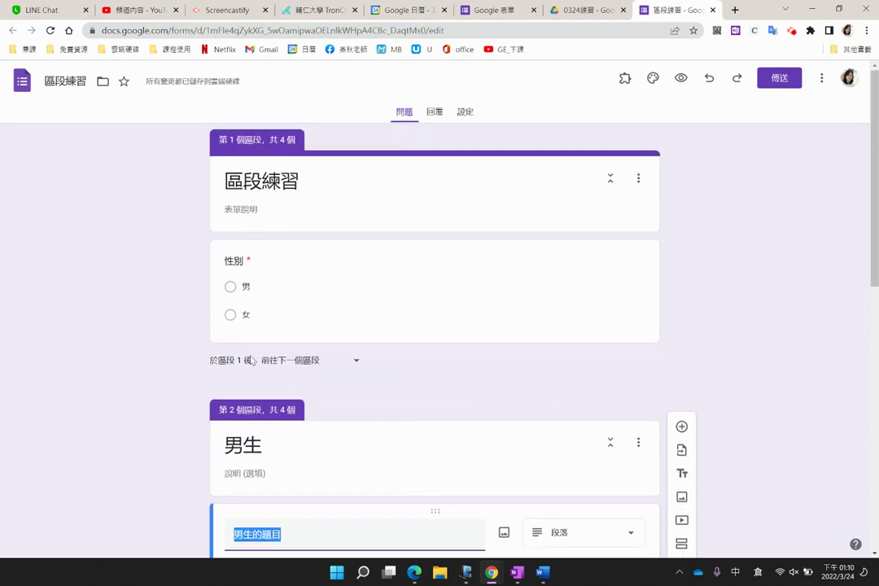
pyautogui.click(283, 299)
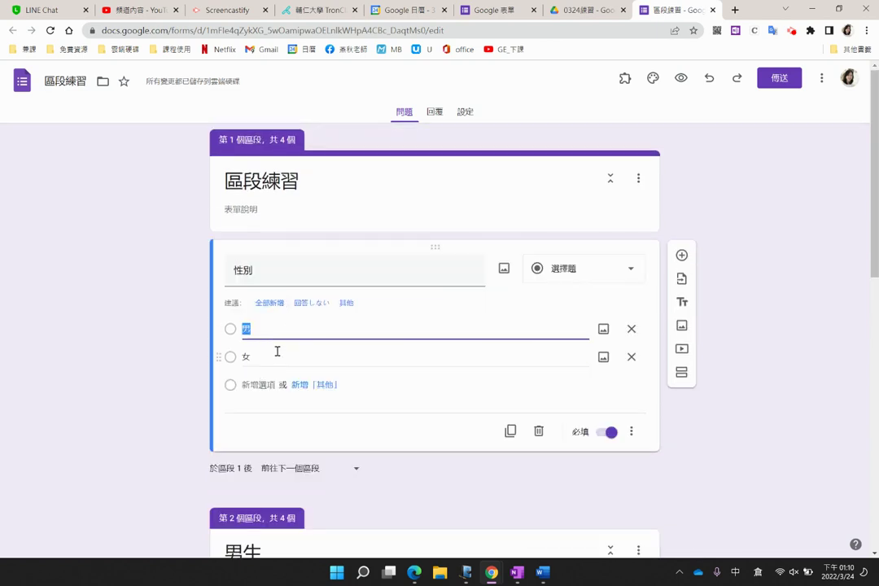
pyautogui.scroll(-1, 287, 384)
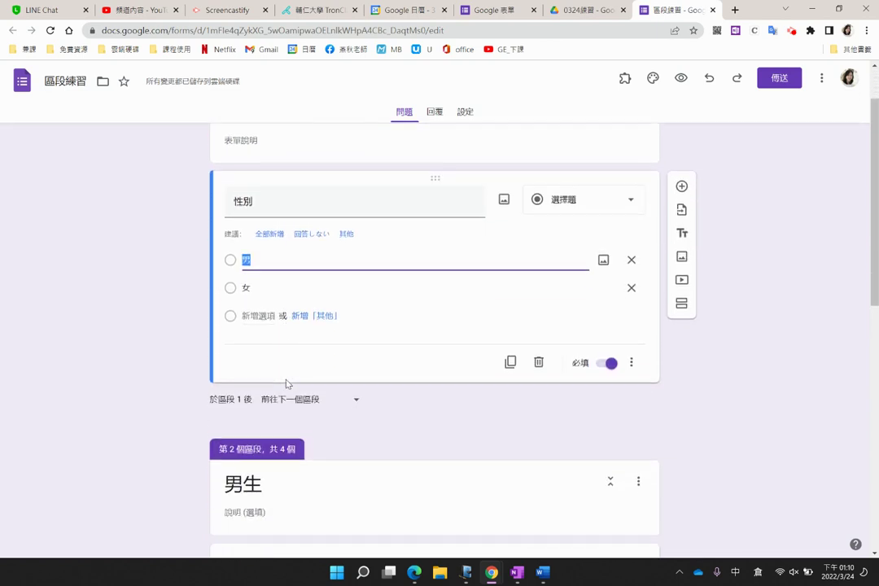
pyautogui.click(631, 363)
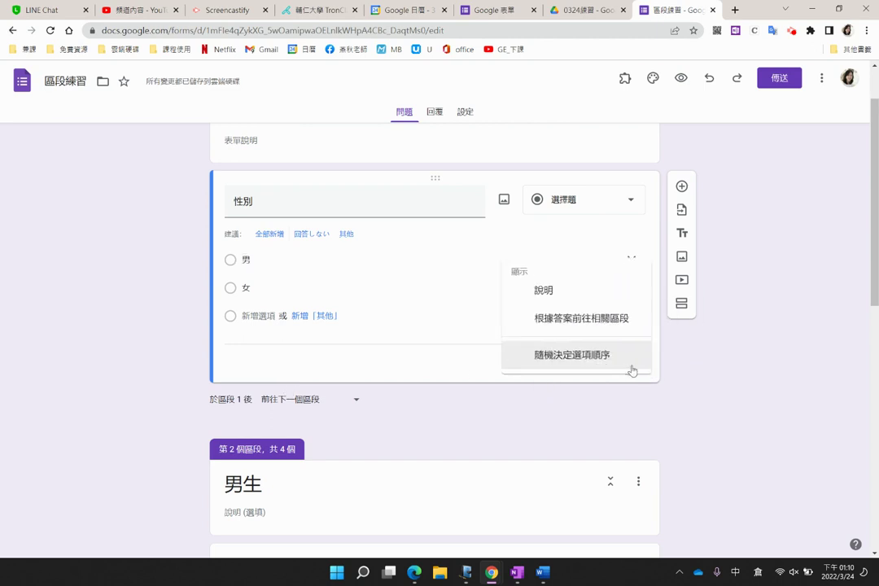
pyautogui.click(619, 320)
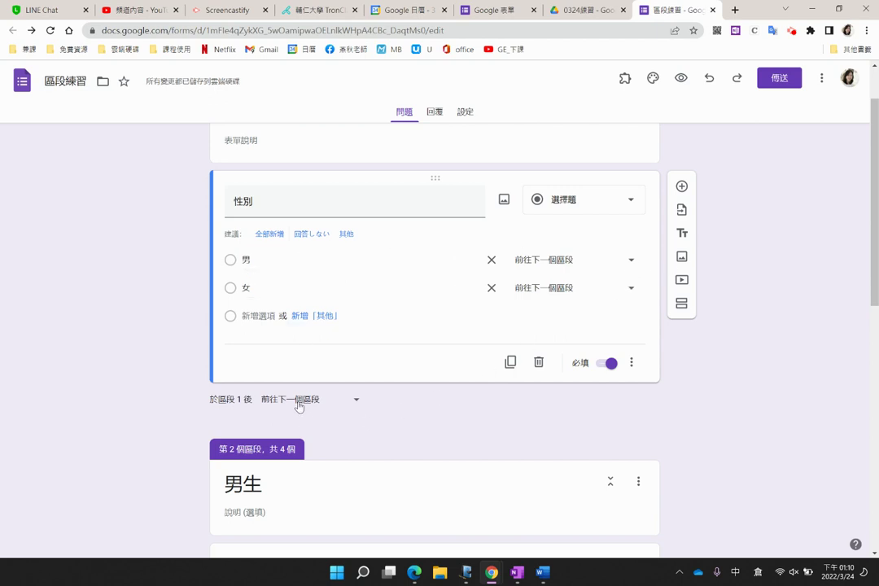
# - Route the 性別 answer 男 to 區段 2 (男生) and the answer 女 to 區段 3 (女生)
pyautogui.click(355, 407)
pyautogui.click(317, 336)
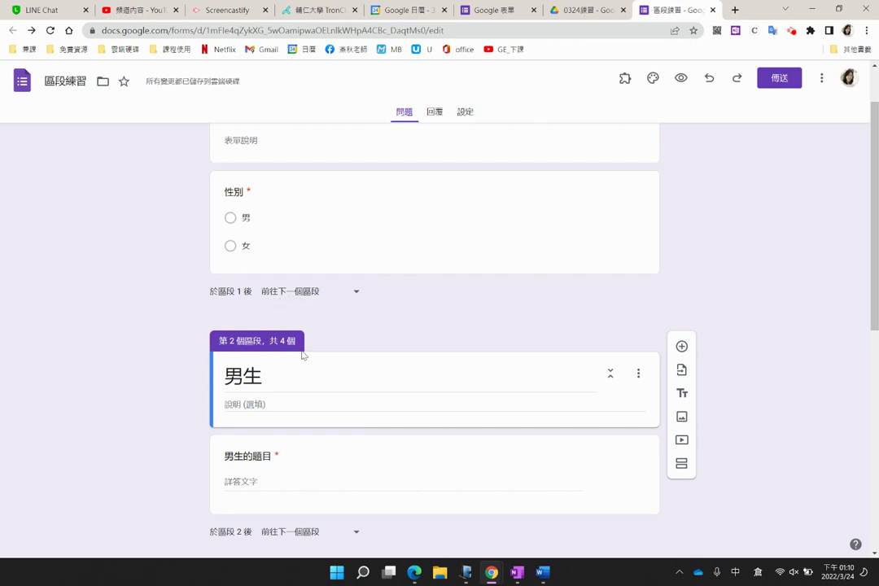
pyautogui.click(355, 235)
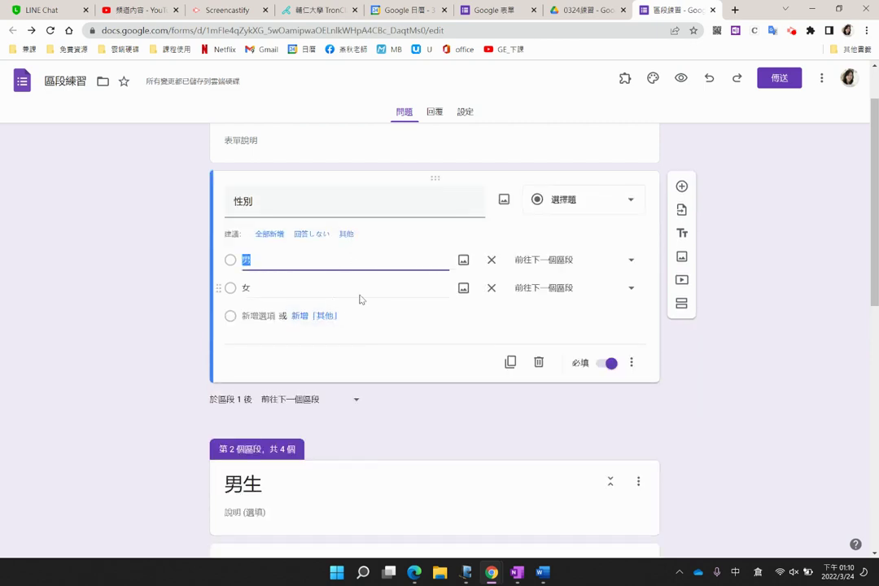
pyautogui.click(618, 265)
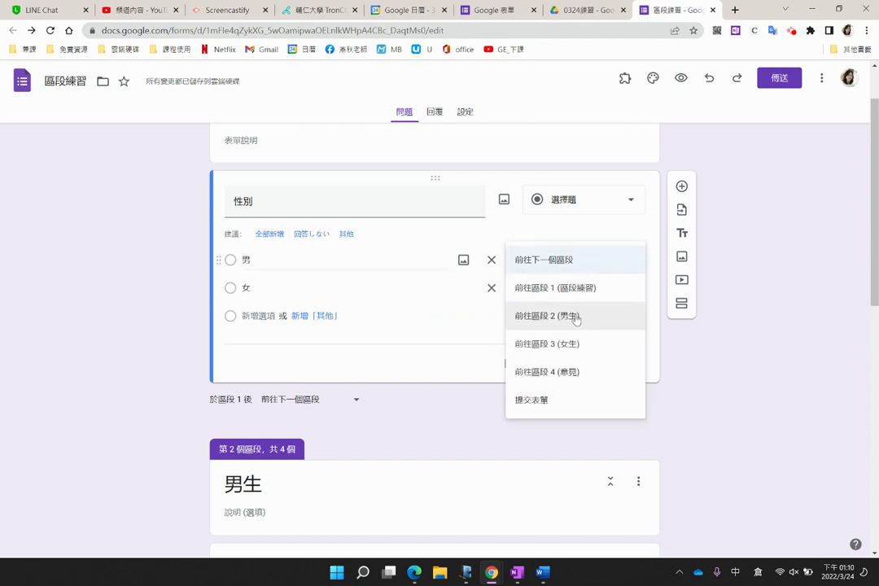
pyautogui.click(571, 321)
pyautogui.click(561, 290)
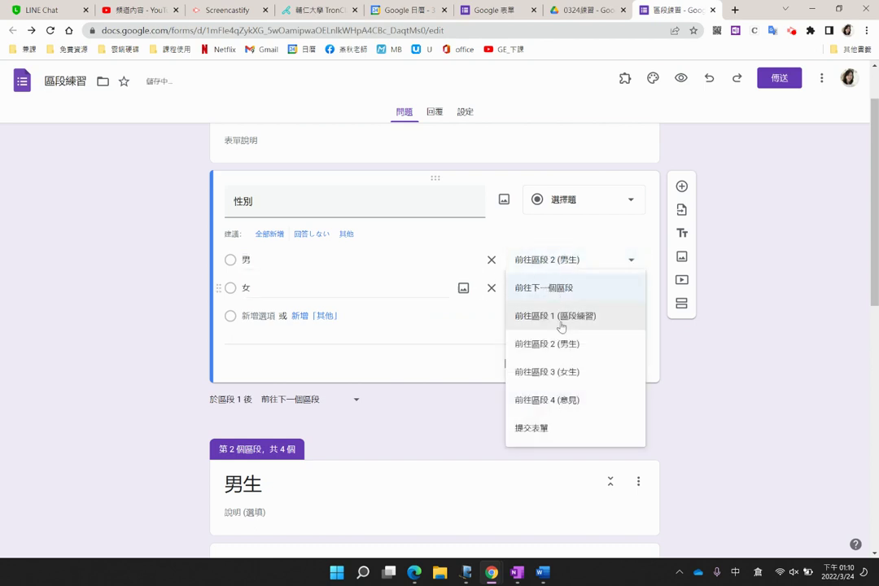
pyautogui.click(570, 369)
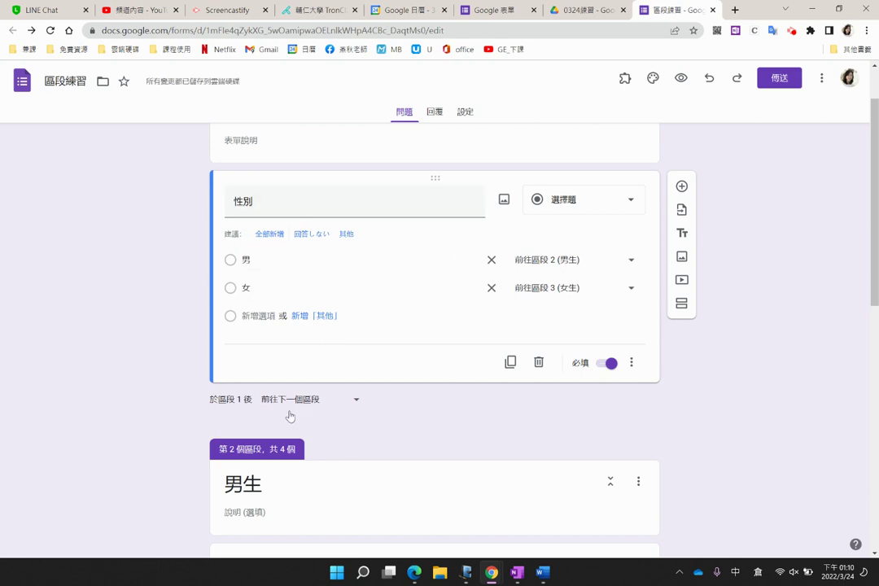
# - Set the form to go to 區段 4 (意見) after section 2, 男生
pyautogui.scroll(-3, 521, 383)
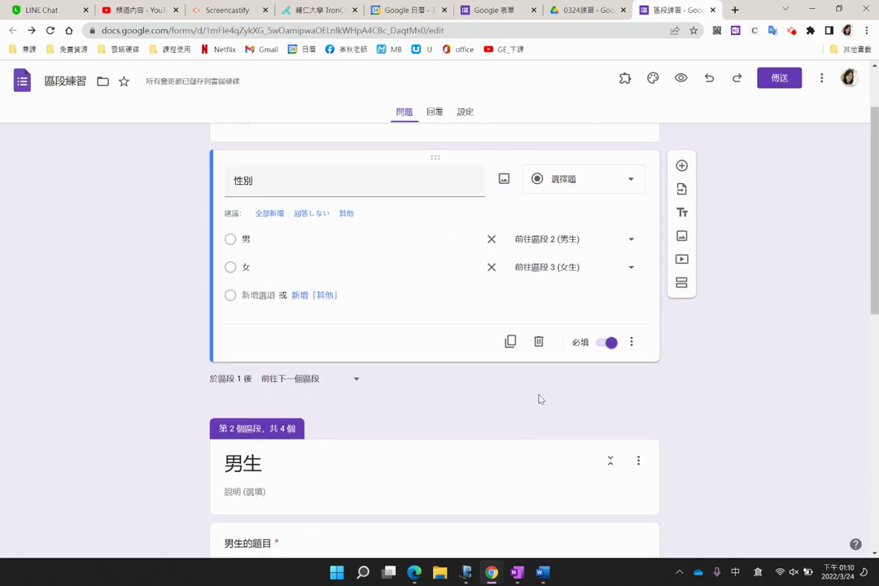
pyautogui.click(399, 317)
pyautogui.scroll(-1, 359, 293)
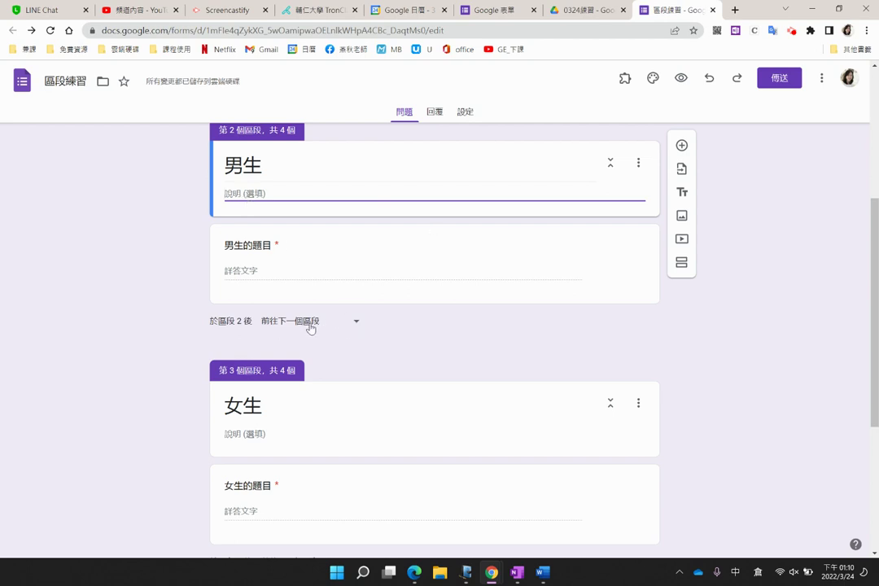
pyautogui.click(358, 325)
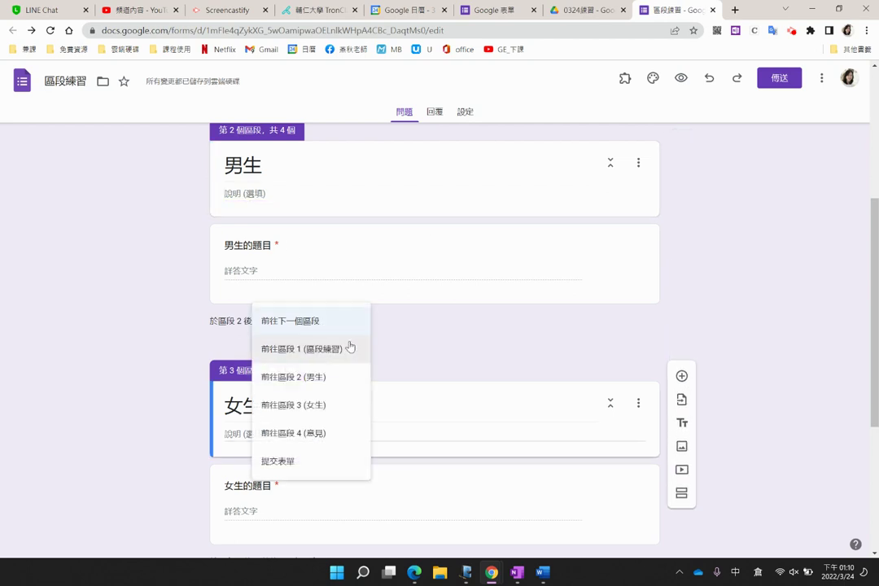
pyautogui.click(321, 434)
# - Make section 3, 女生, continue to 區段 4 (意見)
pyautogui.scroll(-3, 390, 368)
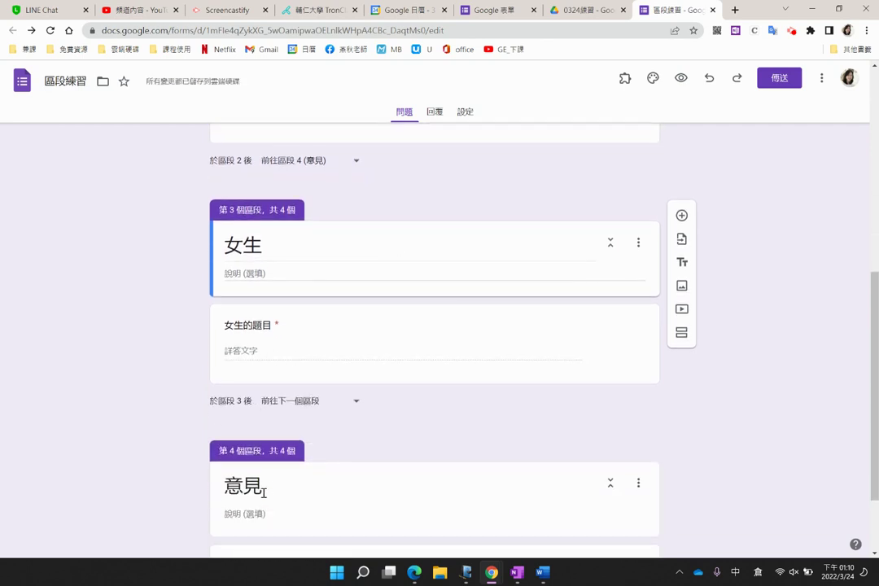
pyautogui.scroll(-2, 260, 500)
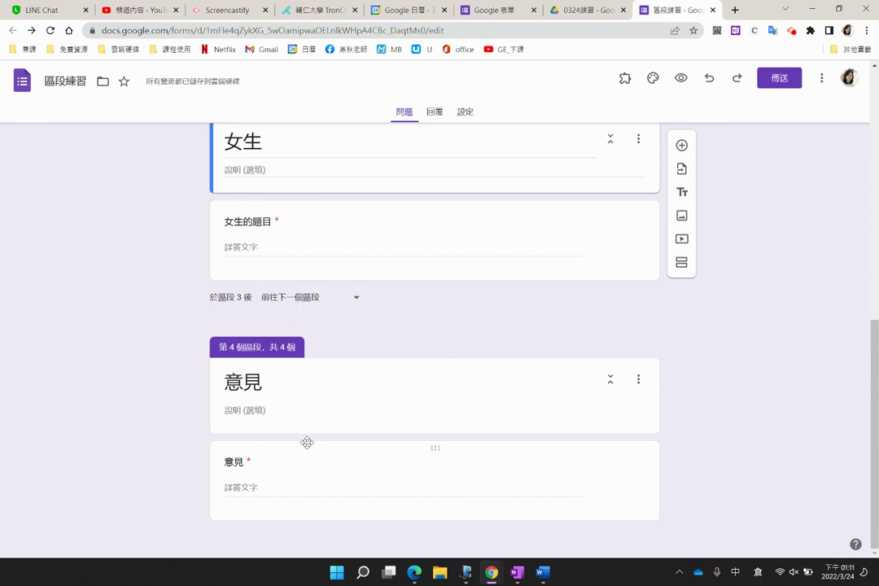
pyautogui.click(355, 300)
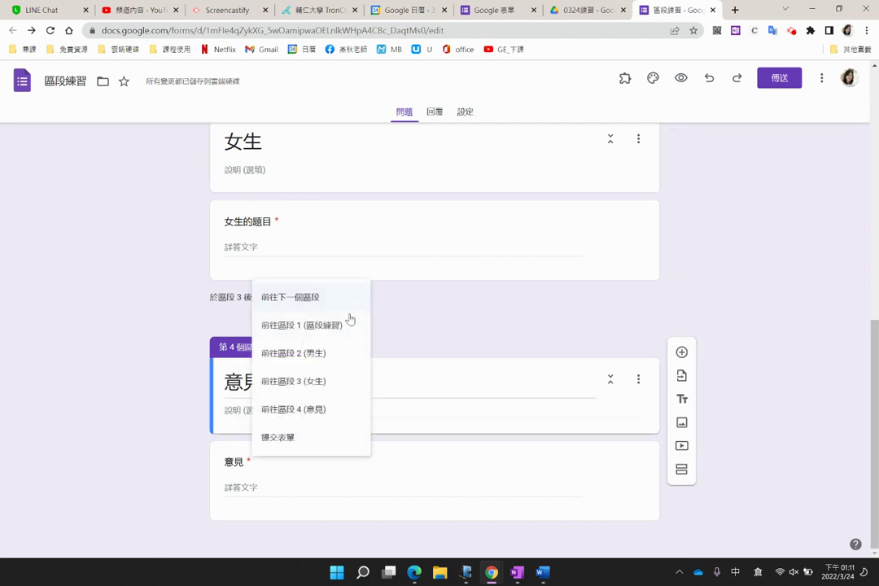
pyautogui.click(339, 420)
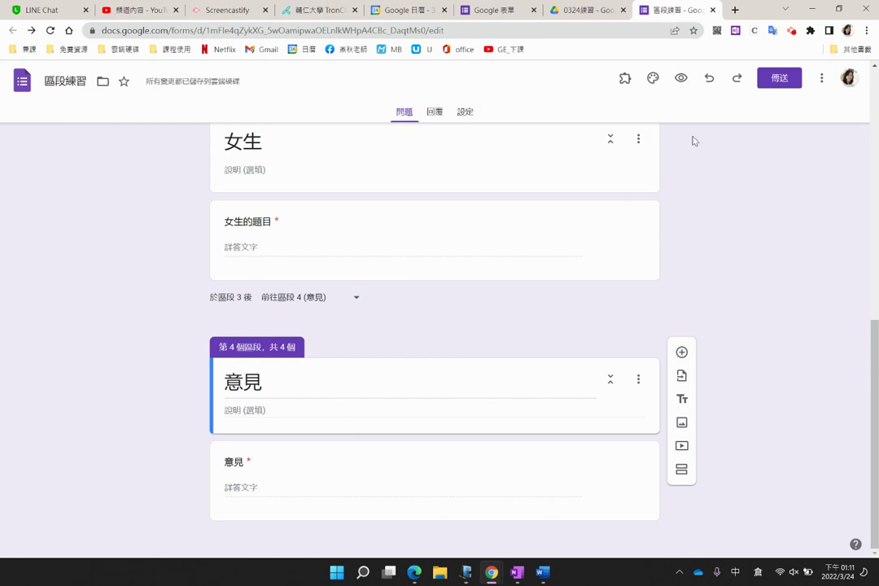
# - Preview the form and submit a test response with 性別 男, 男生的題目 111 and 意見 2222
pyautogui.click(681, 78)
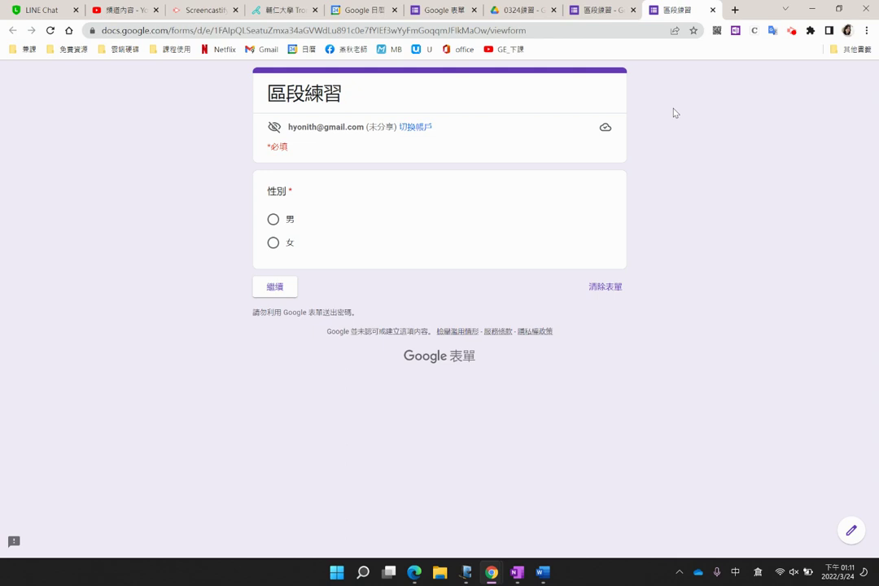
pyautogui.click(272, 219)
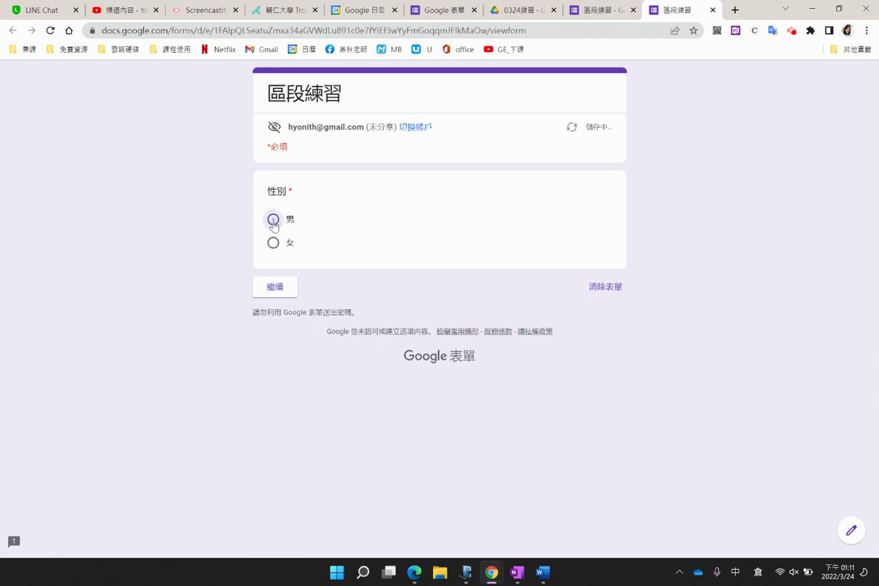
pyautogui.click(273, 289)
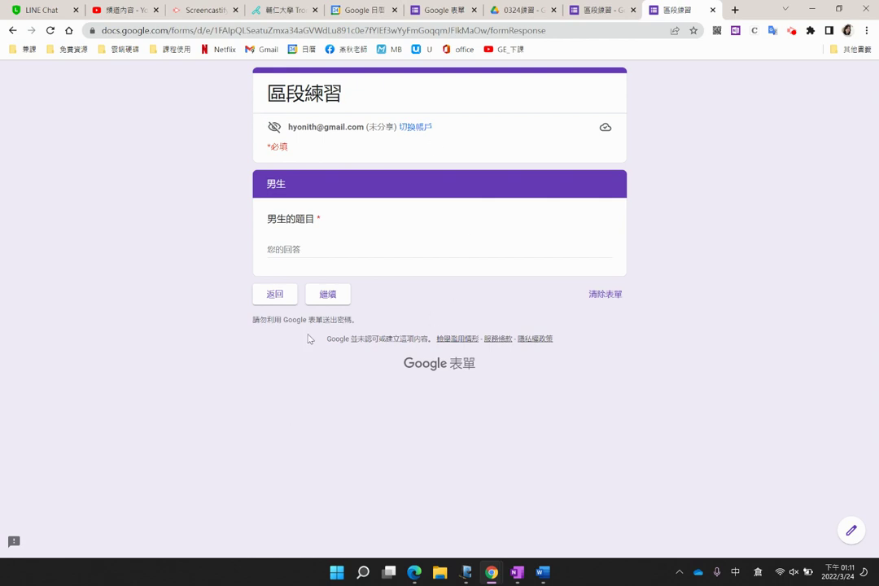
pyautogui.click(346, 249)
pyautogui.write('111')
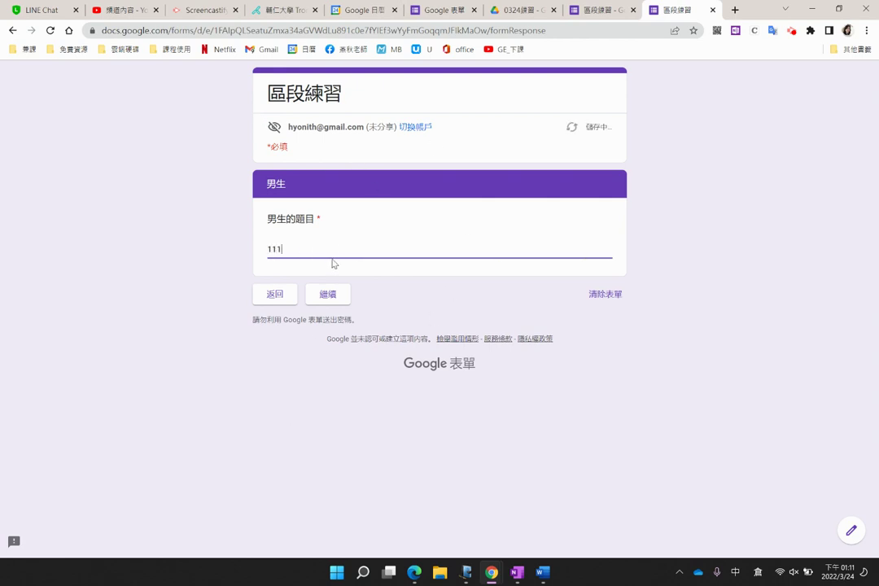
pyautogui.click(326, 296)
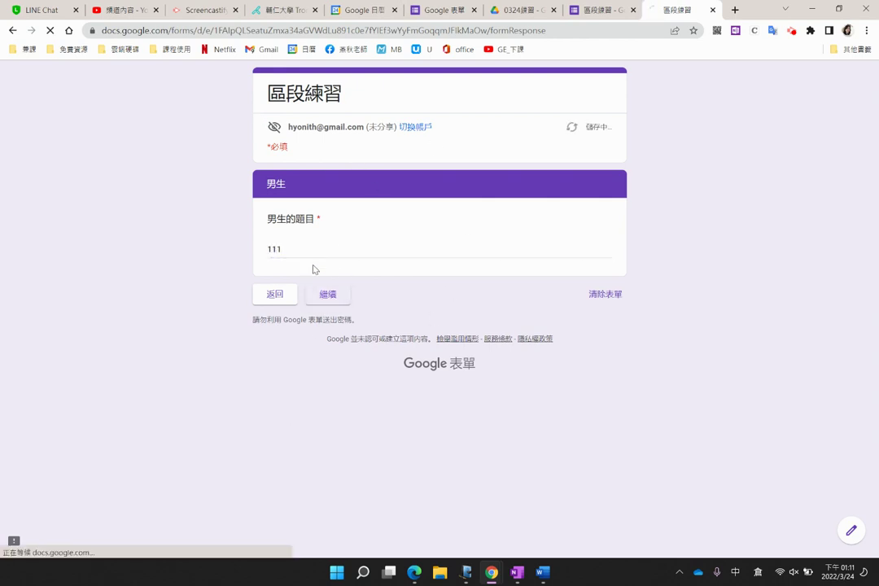
pyautogui.click(318, 250)
pyautogui.write('2222')
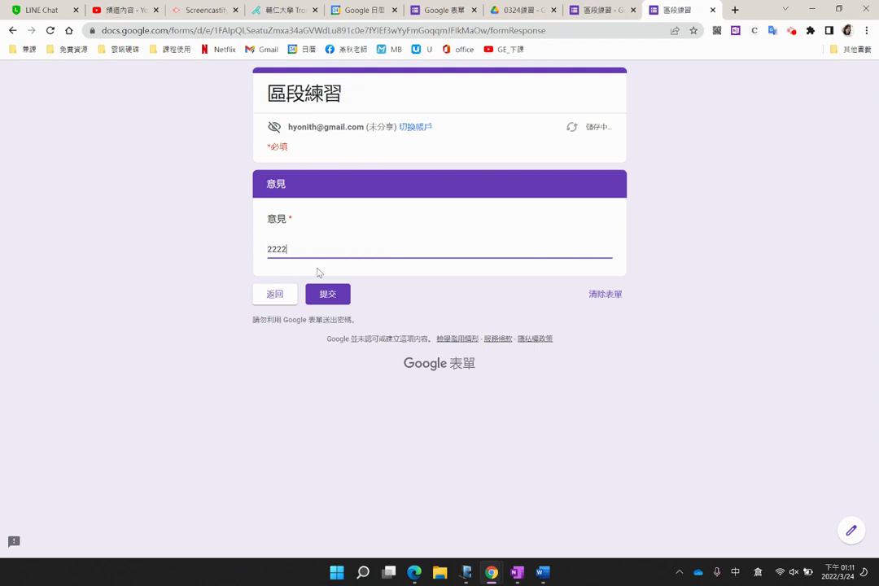
pyautogui.click(326, 294)
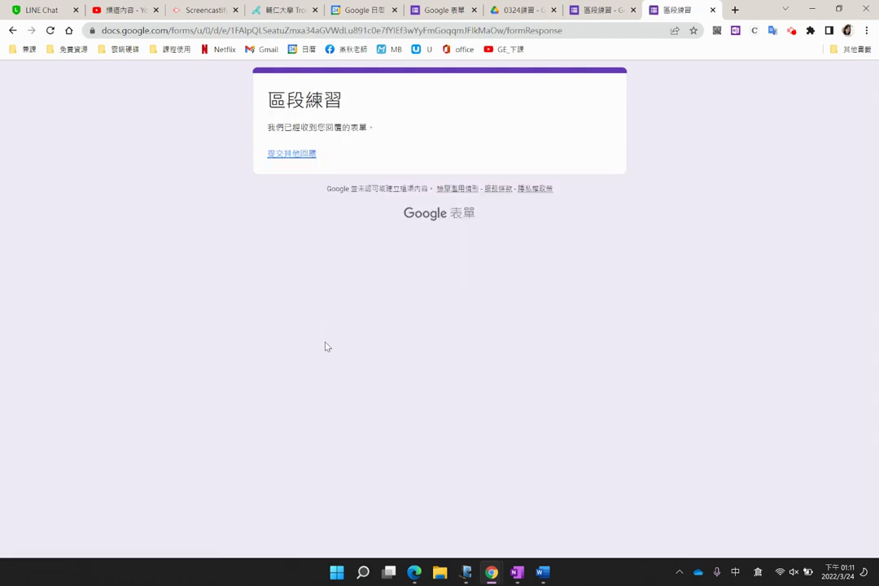
# - Submit another test response with 性別 女, 女生的題目 3333 and 意見 3333
pyautogui.click(298, 155)
pyautogui.click(273, 243)
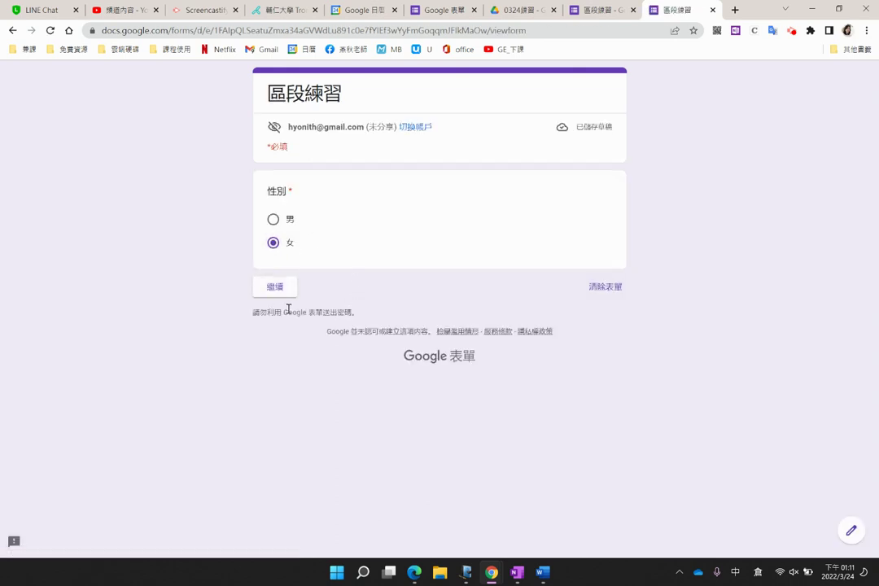
pyautogui.click(277, 286)
pyautogui.click(270, 247)
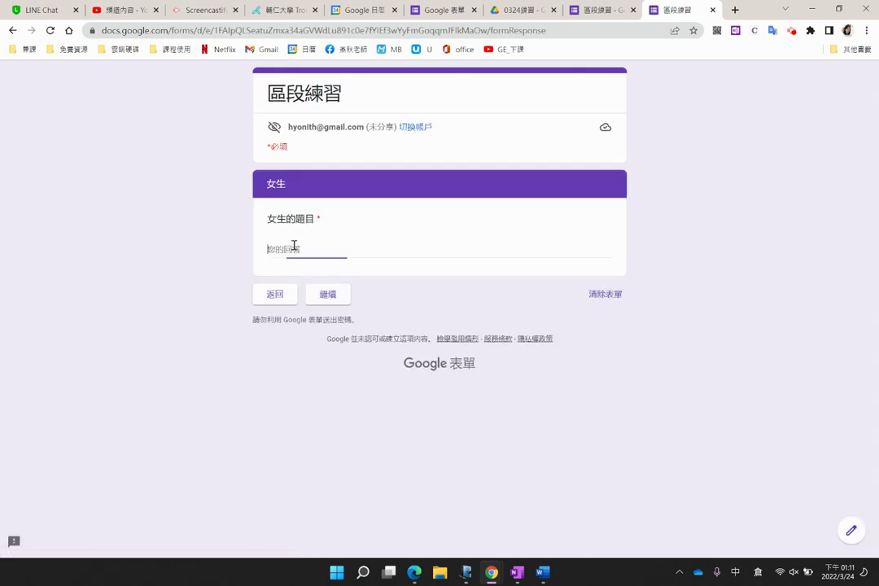
pyautogui.write('3333')
pyautogui.click(323, 297)
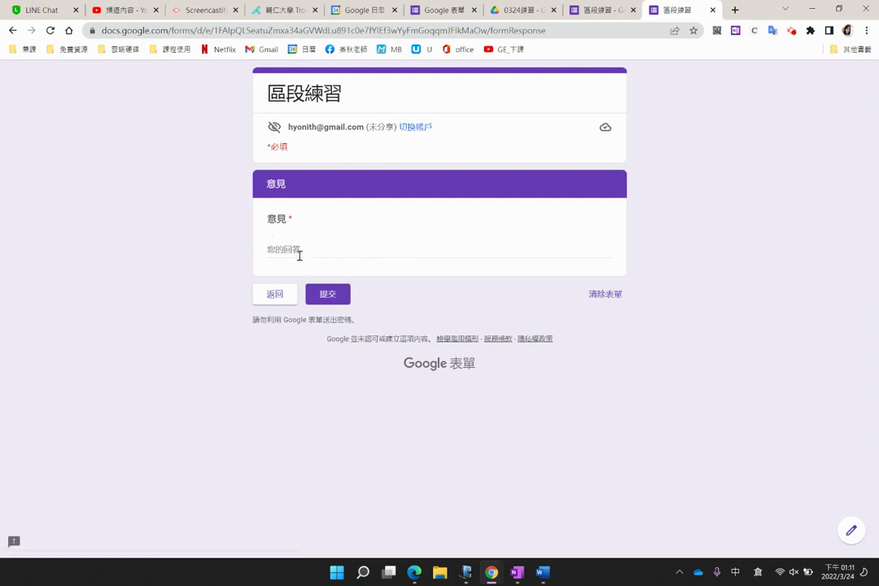
pyautogui.click(299, 254)
pyautogui.write('3333')
pyautogui.click(328, 295)
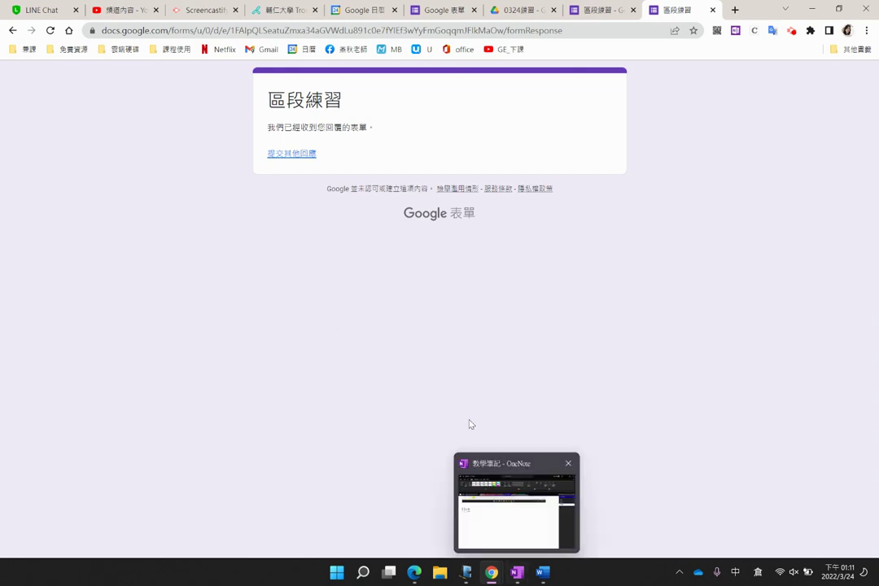
pyautogui.moveTo(491, 572)
pyautogui.click(588, 536)
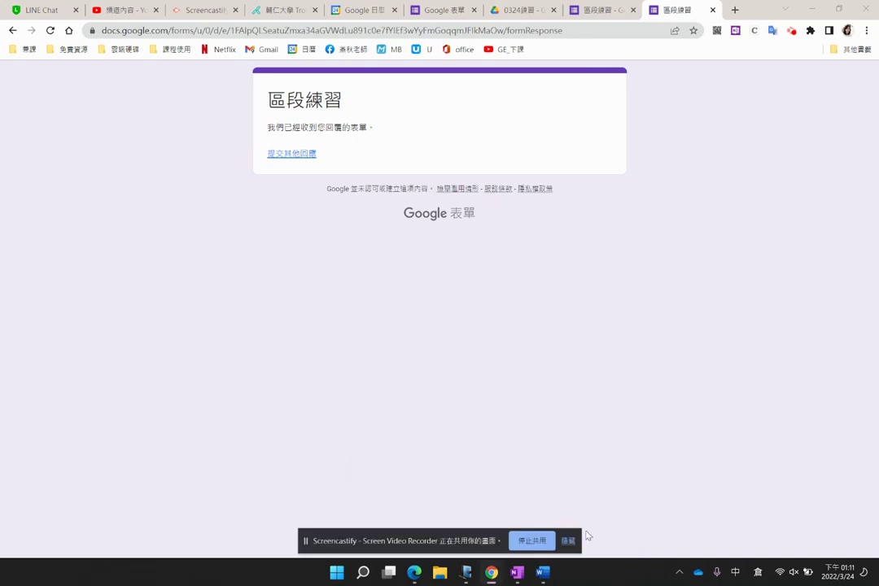